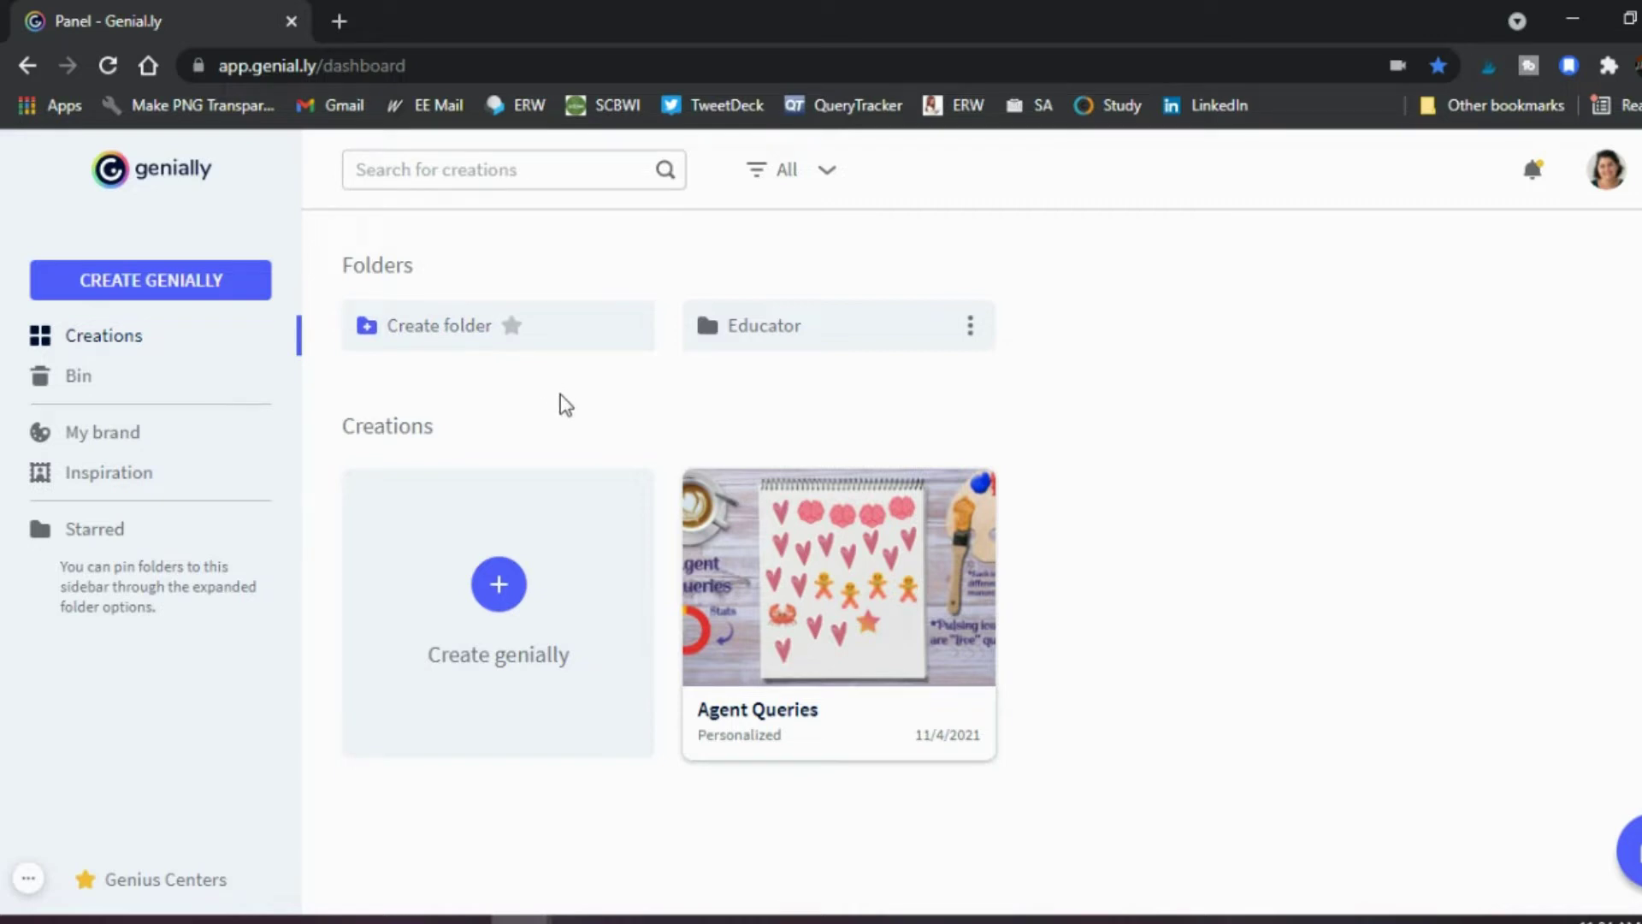
# Open the Educator folder and view the Professor CV creation in presentation mode.
pyautogui.click(833, 353)
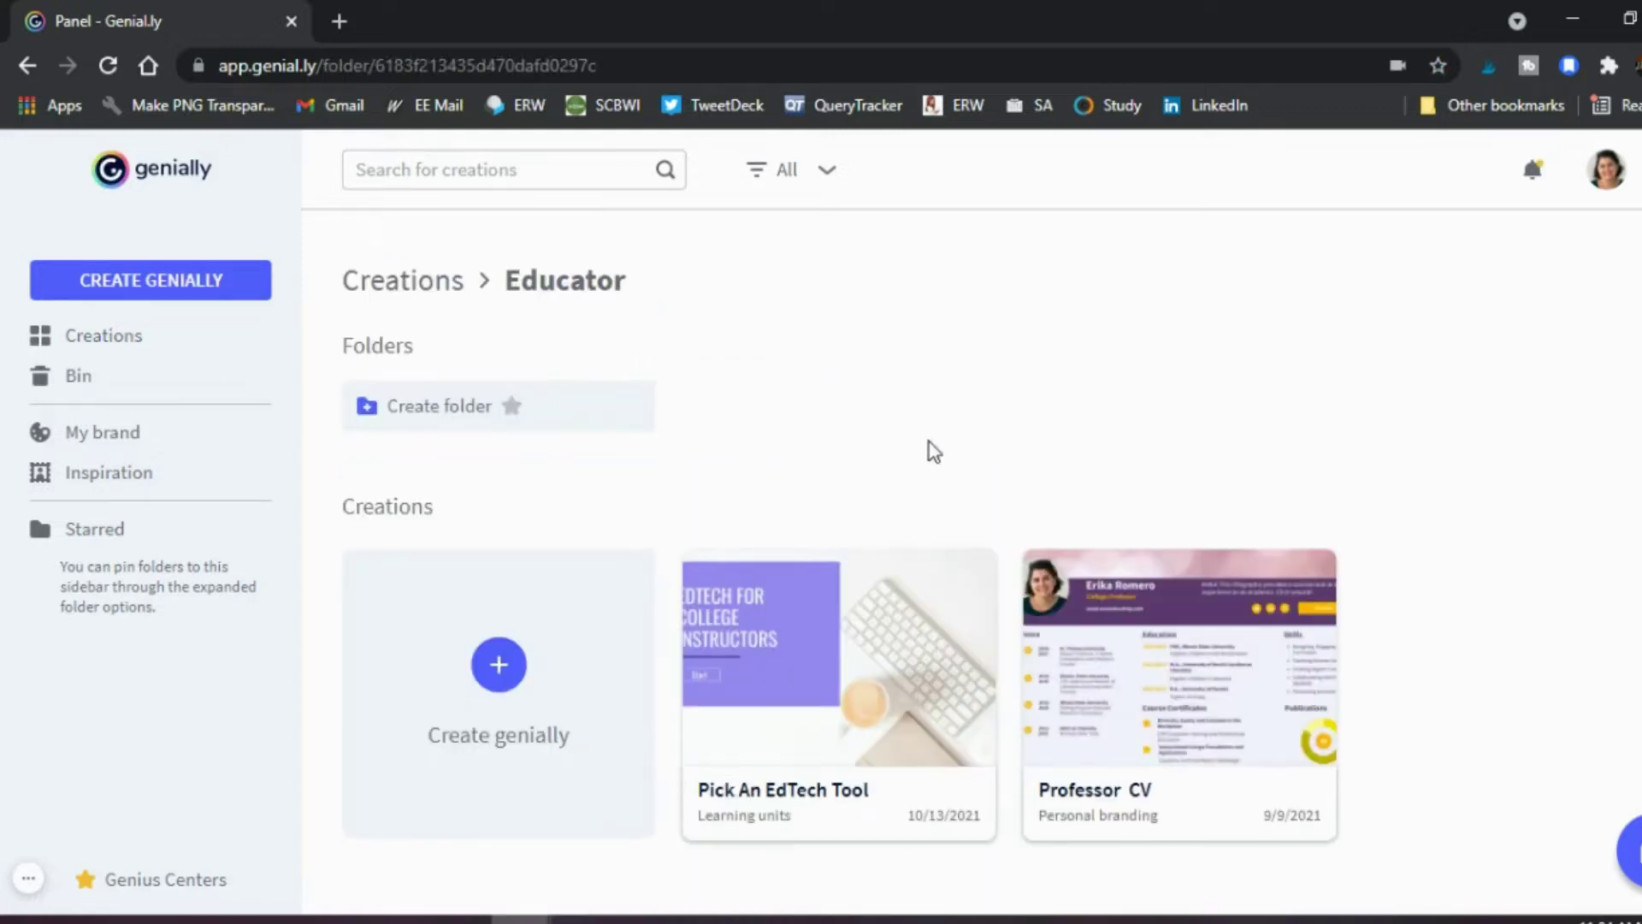
pyautogui.moveTo(1110, 744)
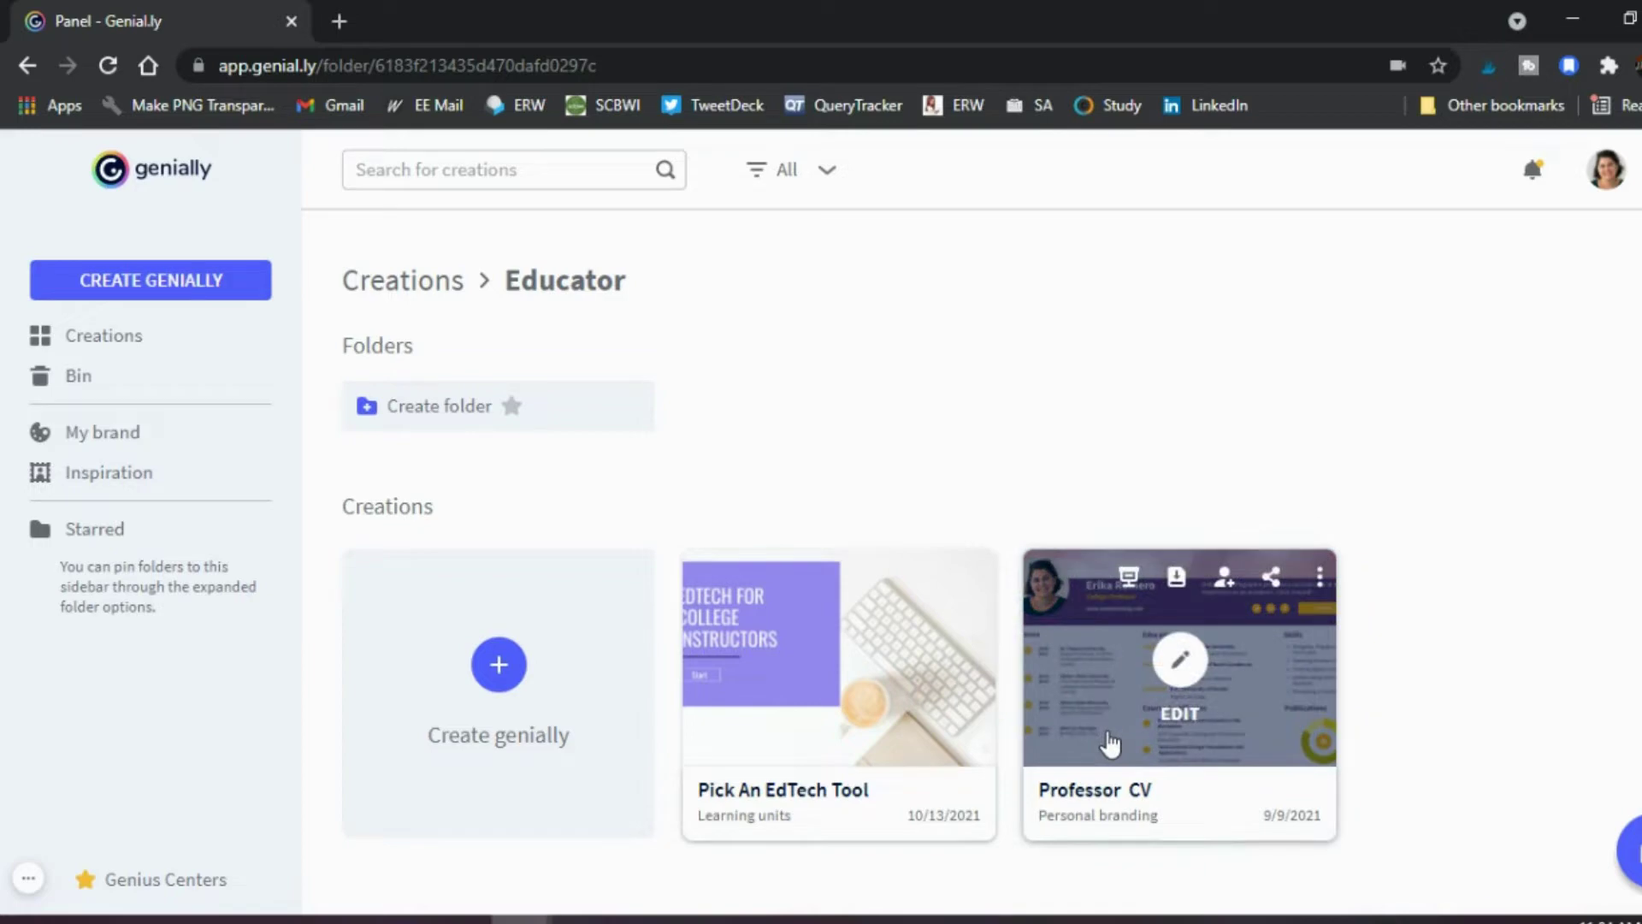
pyautogui.moveTo(894, 727)
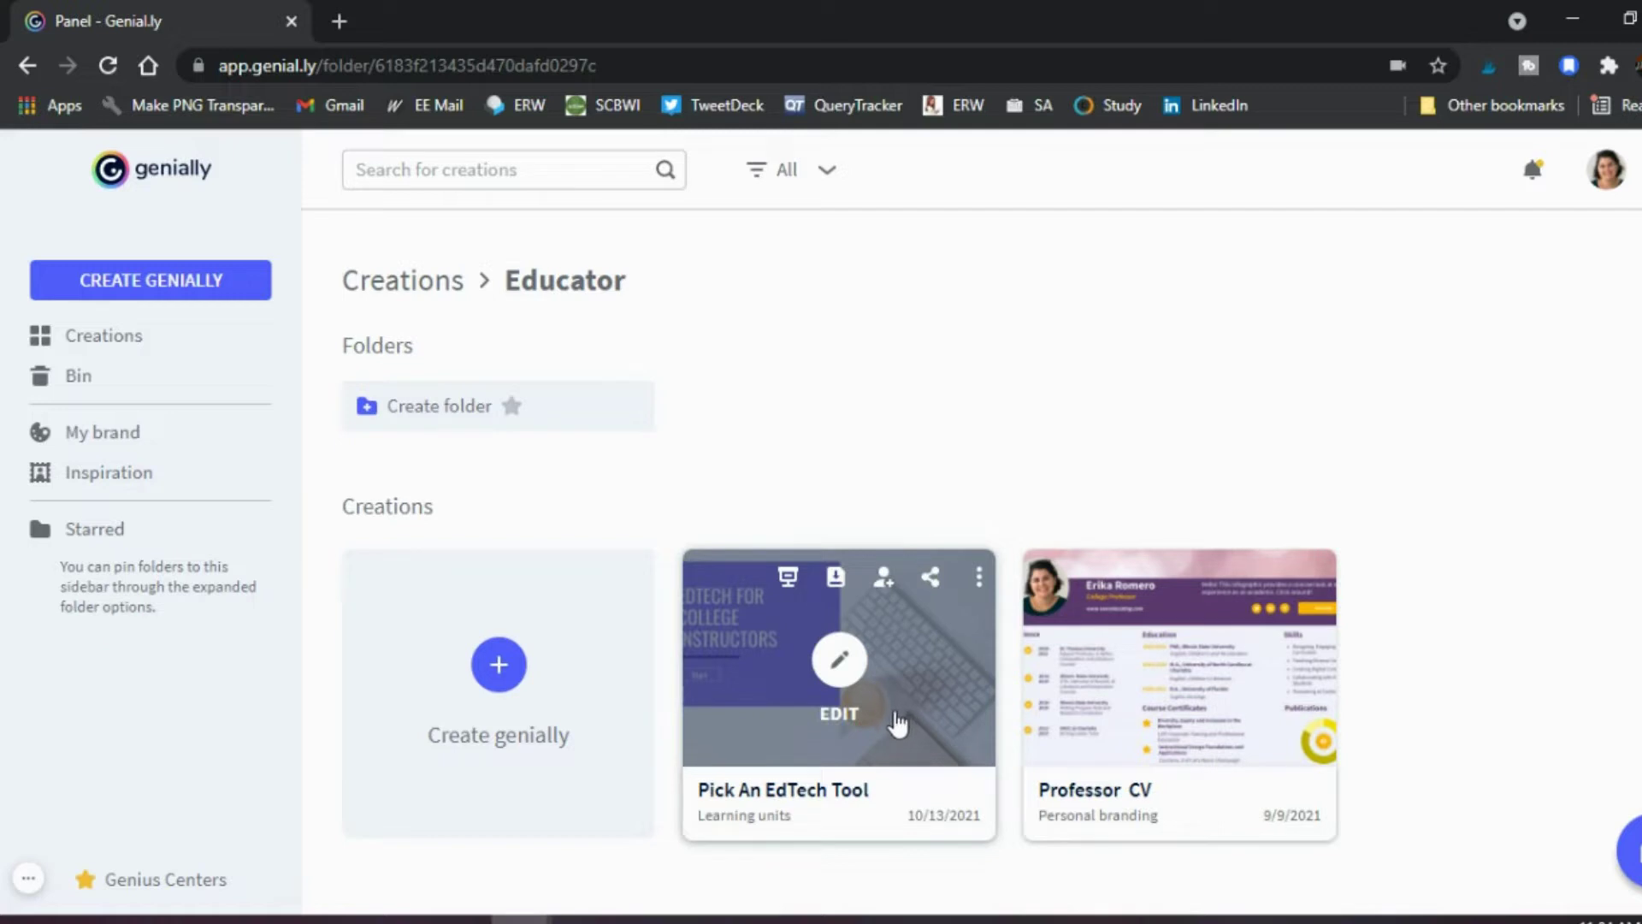
pyautogui.moveTo(1185, 676)
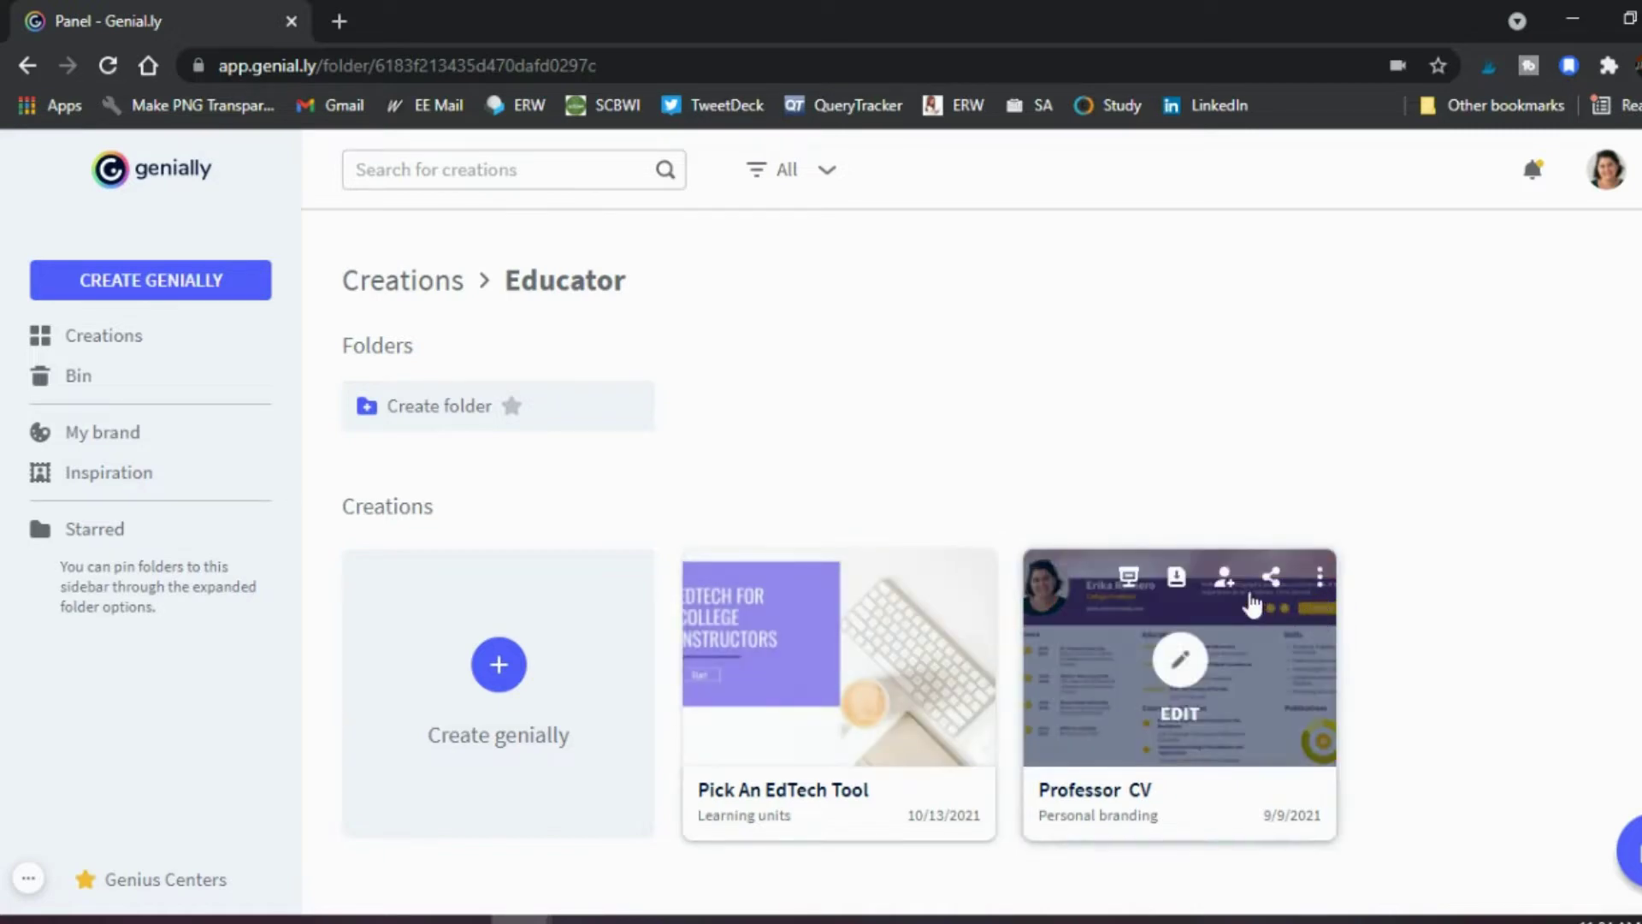
pyautogui.click(1129, 577)
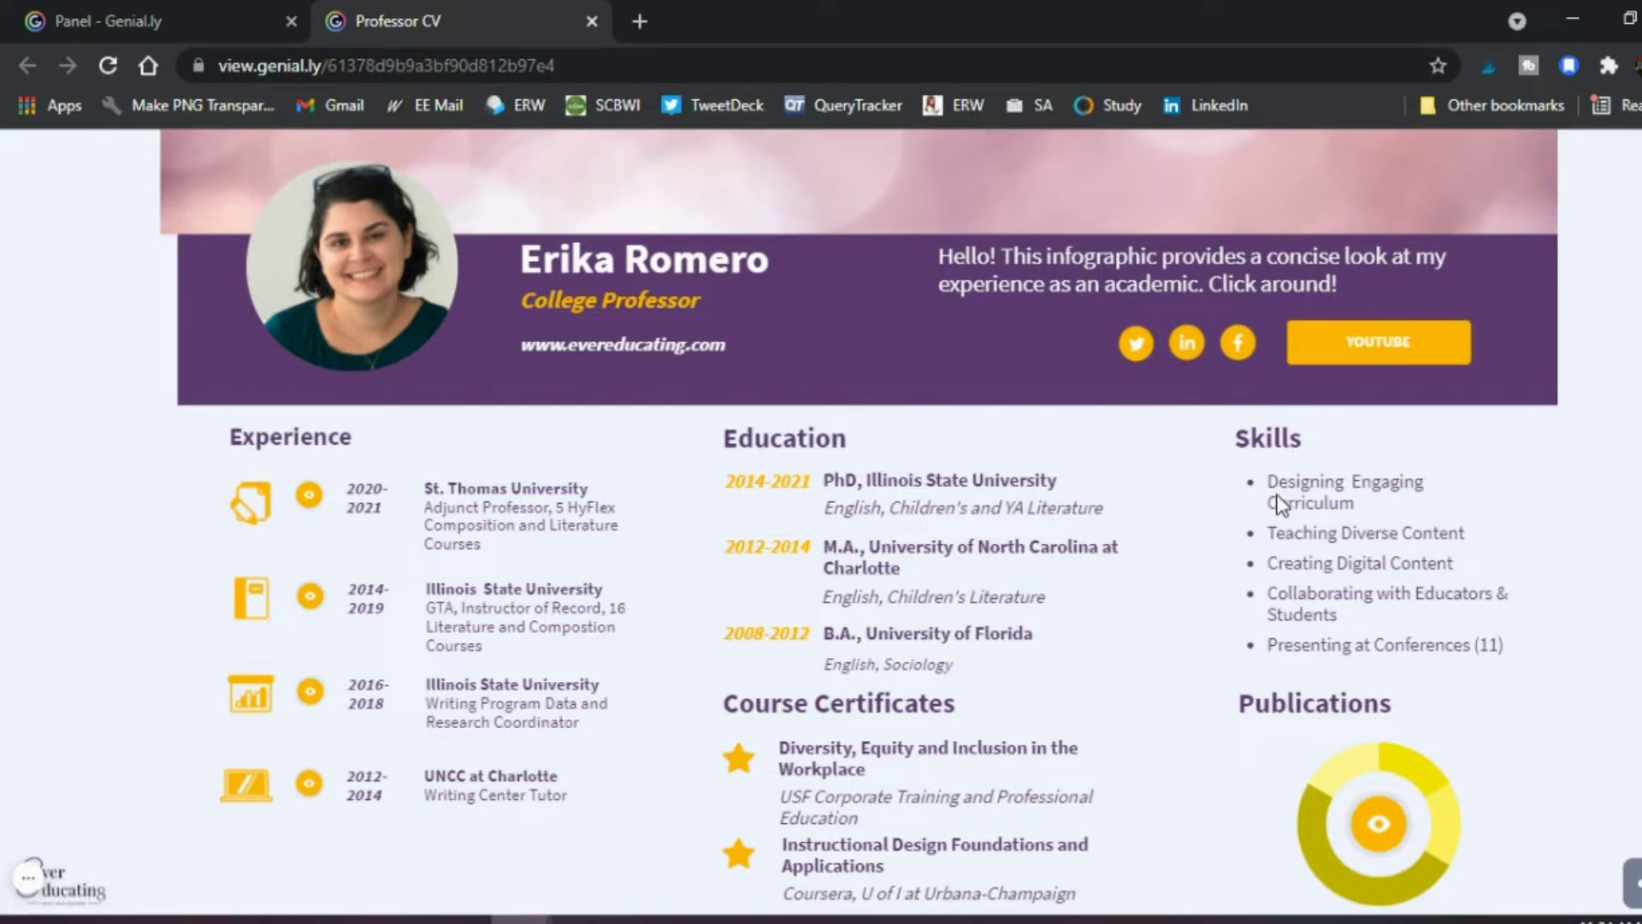
# Examine the CV's interactive Experience details and the Publications chart segments, and close the presentation.
pyautogui.moveTo(310, 501)
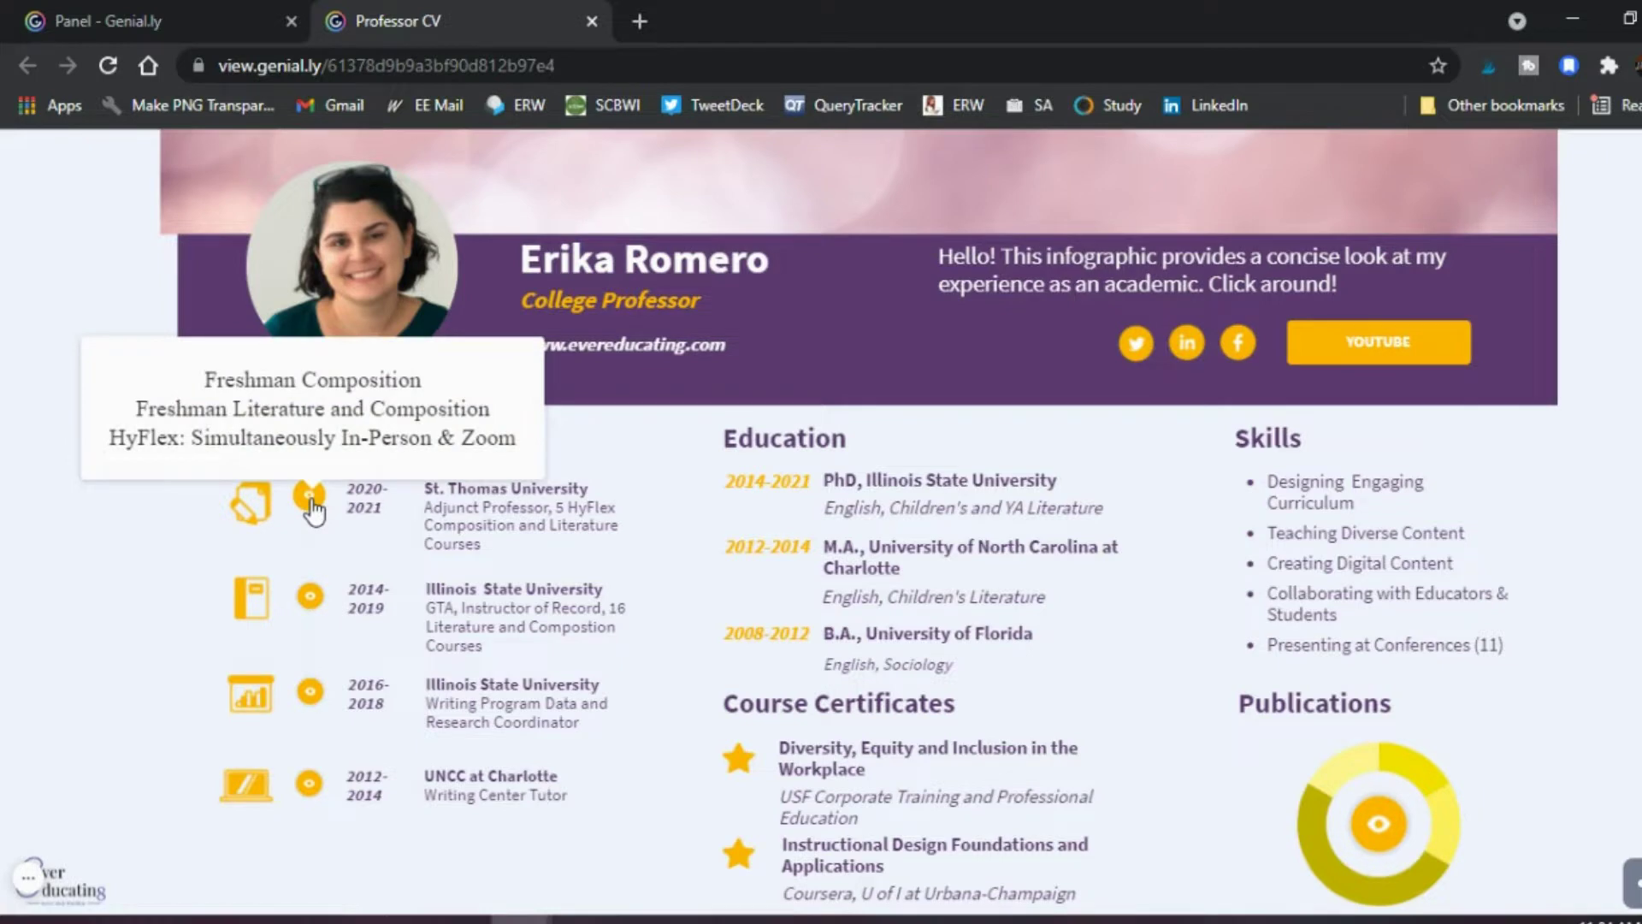
pyautogui.moveTo(312, 693)
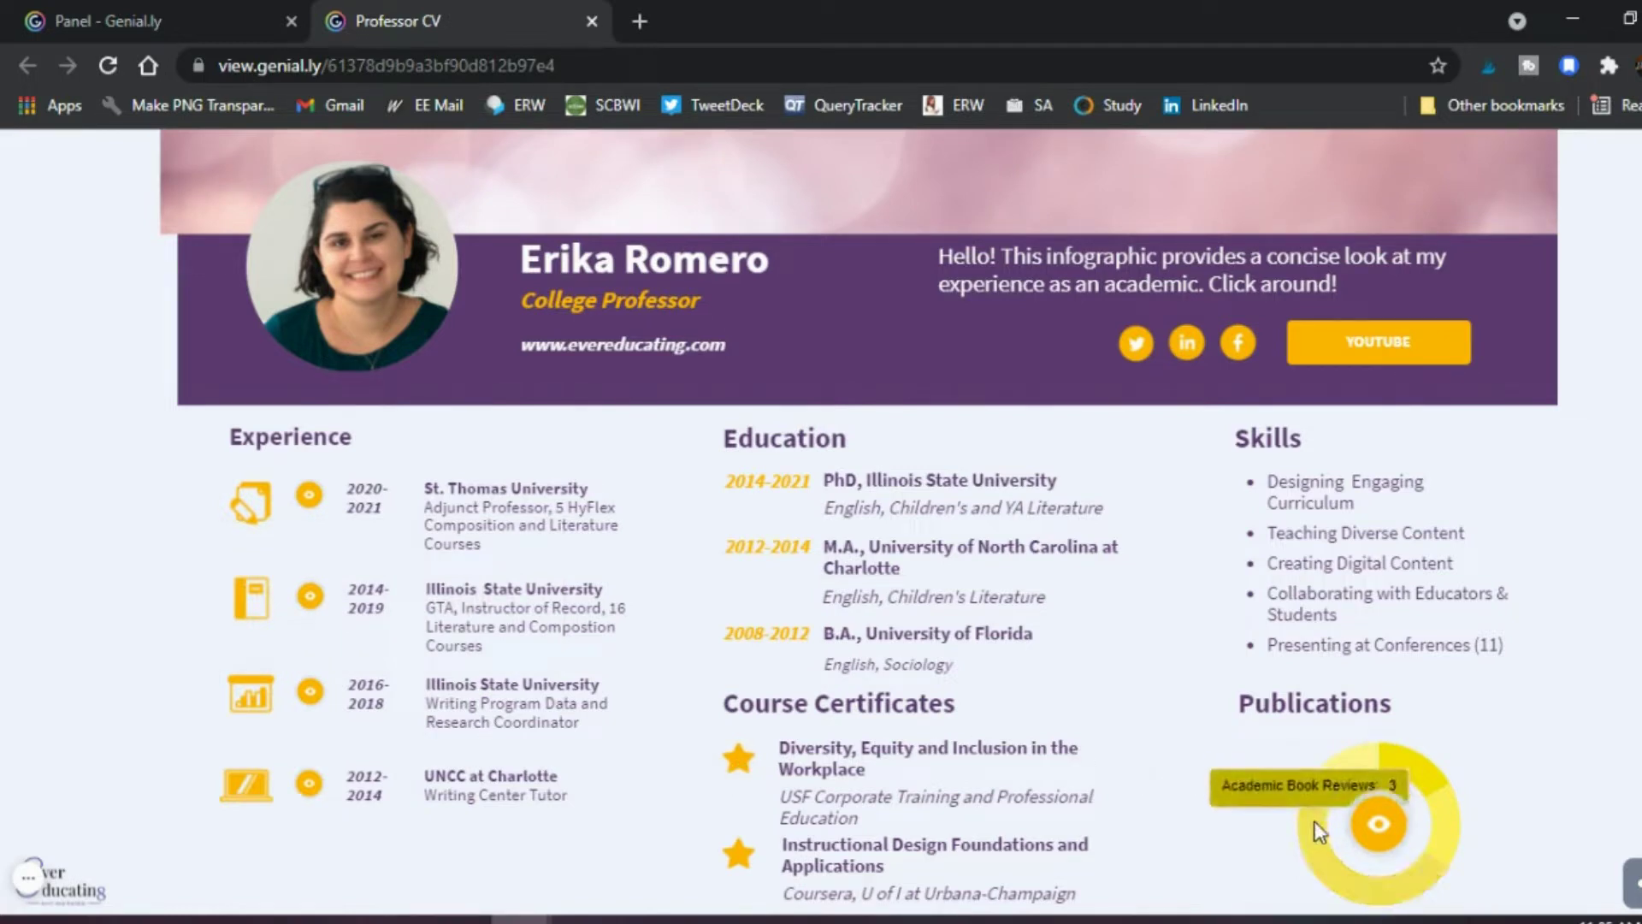
pyautogui.moveTo(1442, 814)
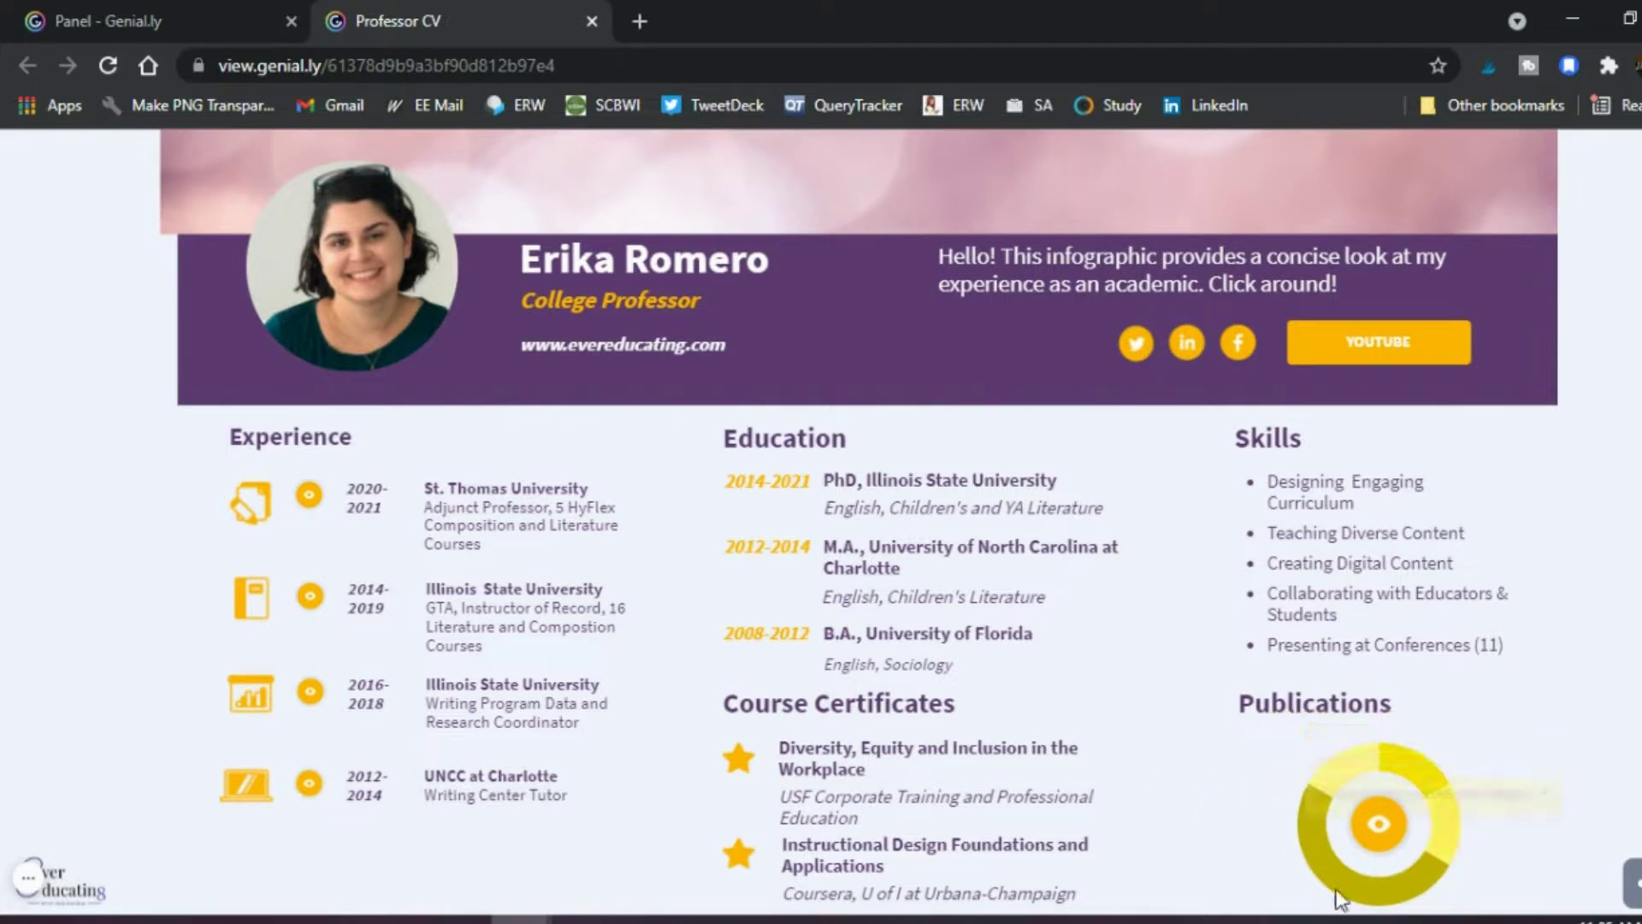
pyautogui.moveTo(1338, 837)
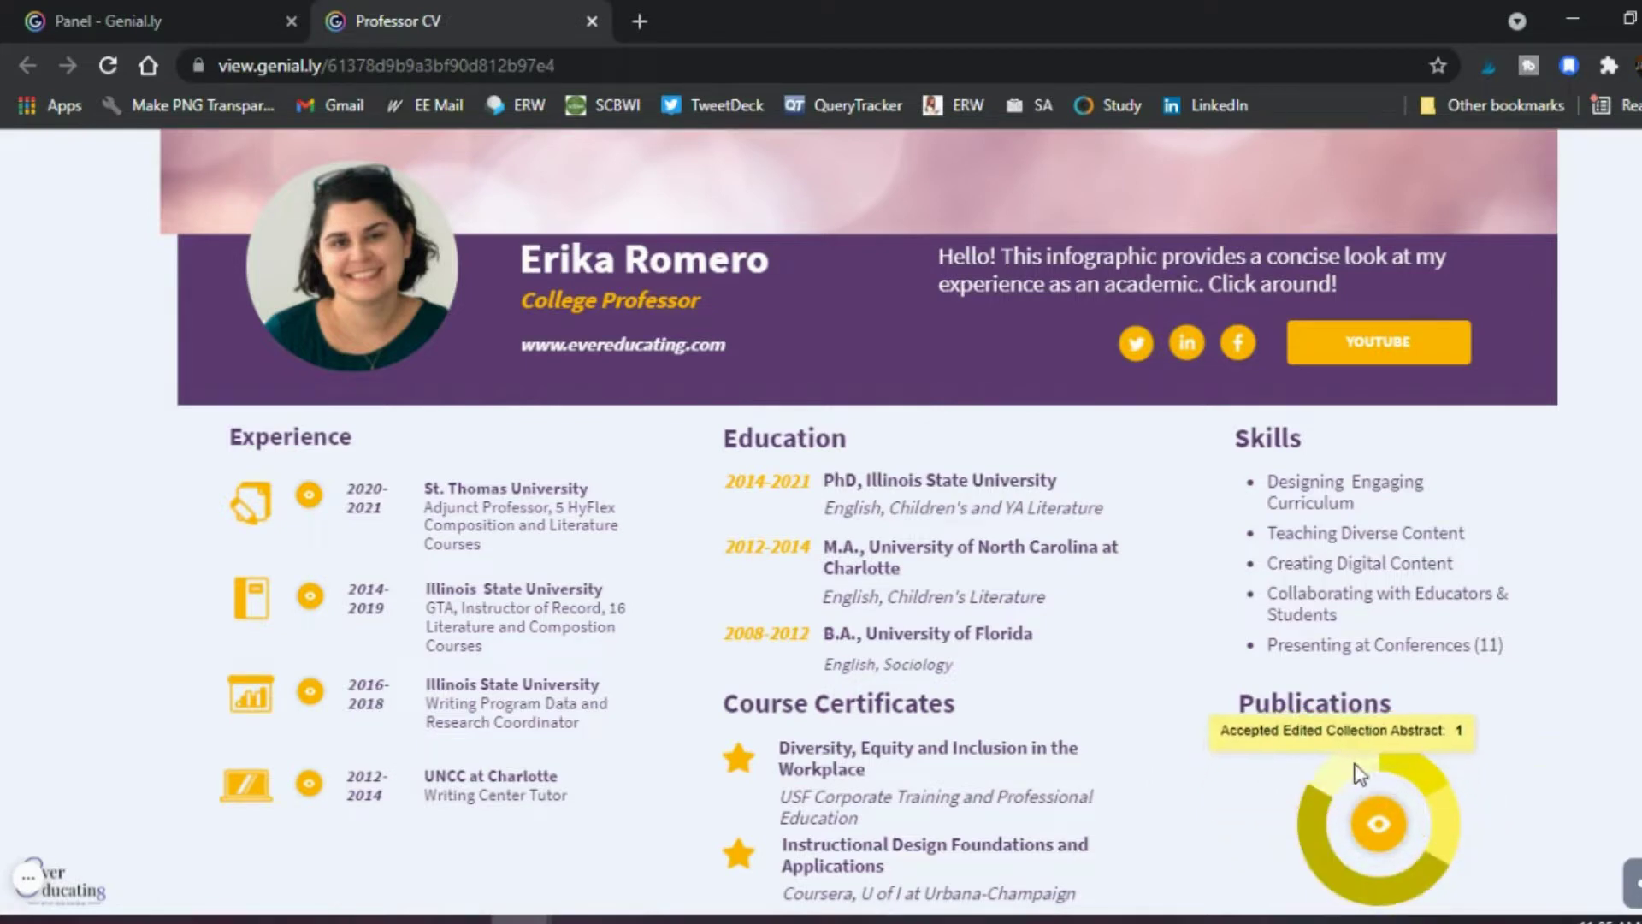
pyautogui.moveTo(1443, 860)
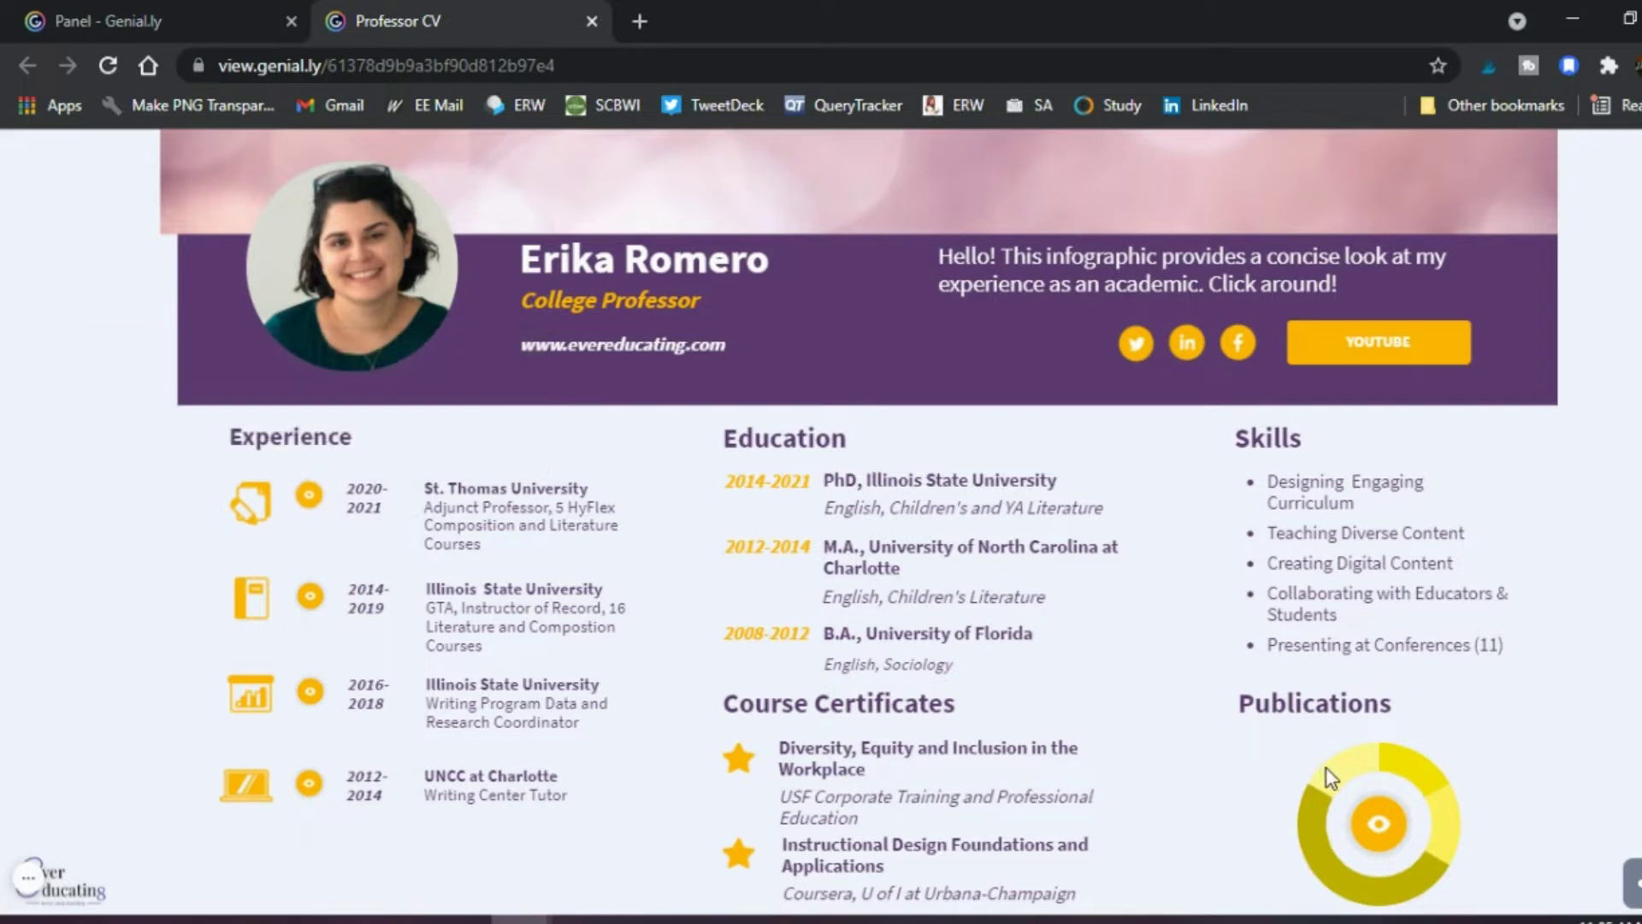
pyautogui.moveTo(1369, 866)
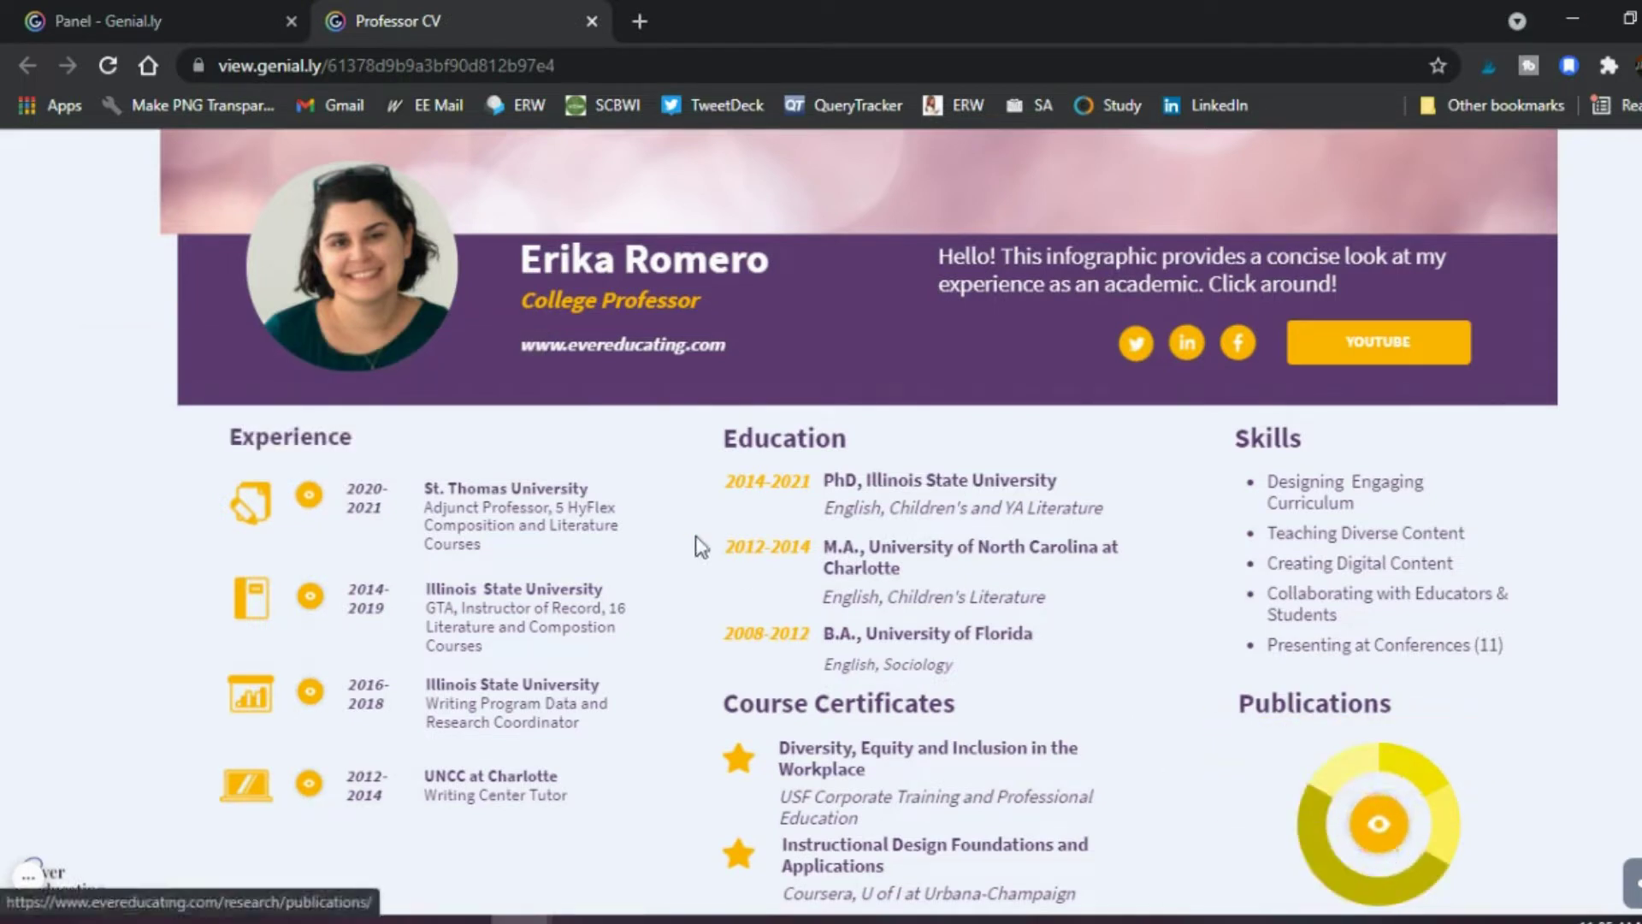
pyautogui.click(589, 21)
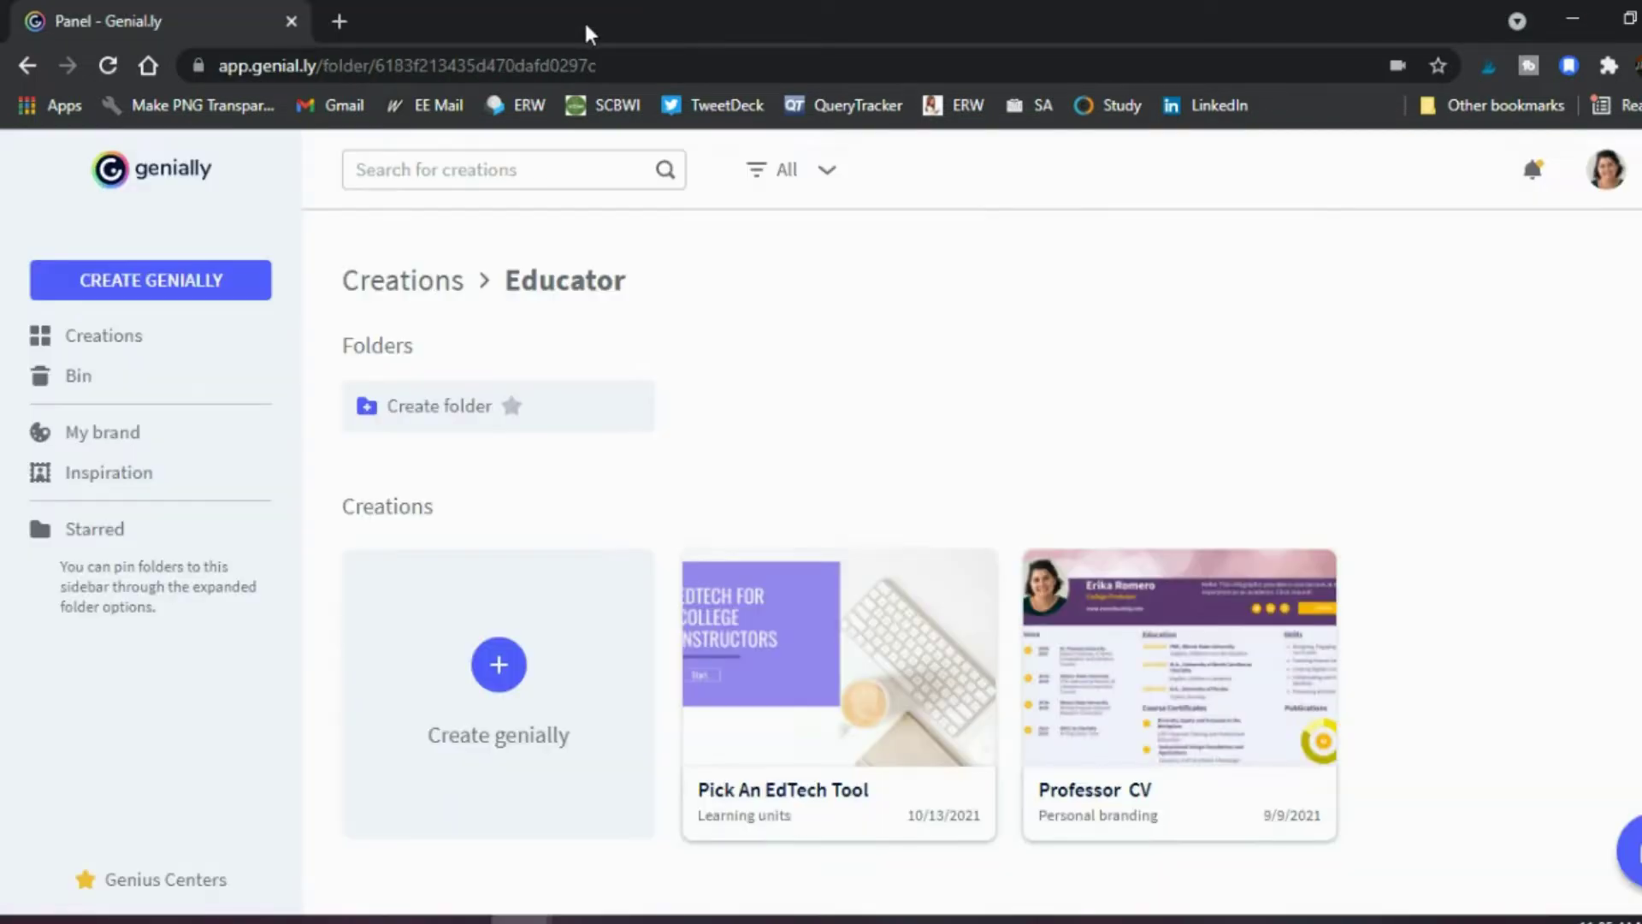
# Present the Pick An EdTech Tool creation and advance through its overview and objectives to the goal options.
pyautogui.click(787, 582)
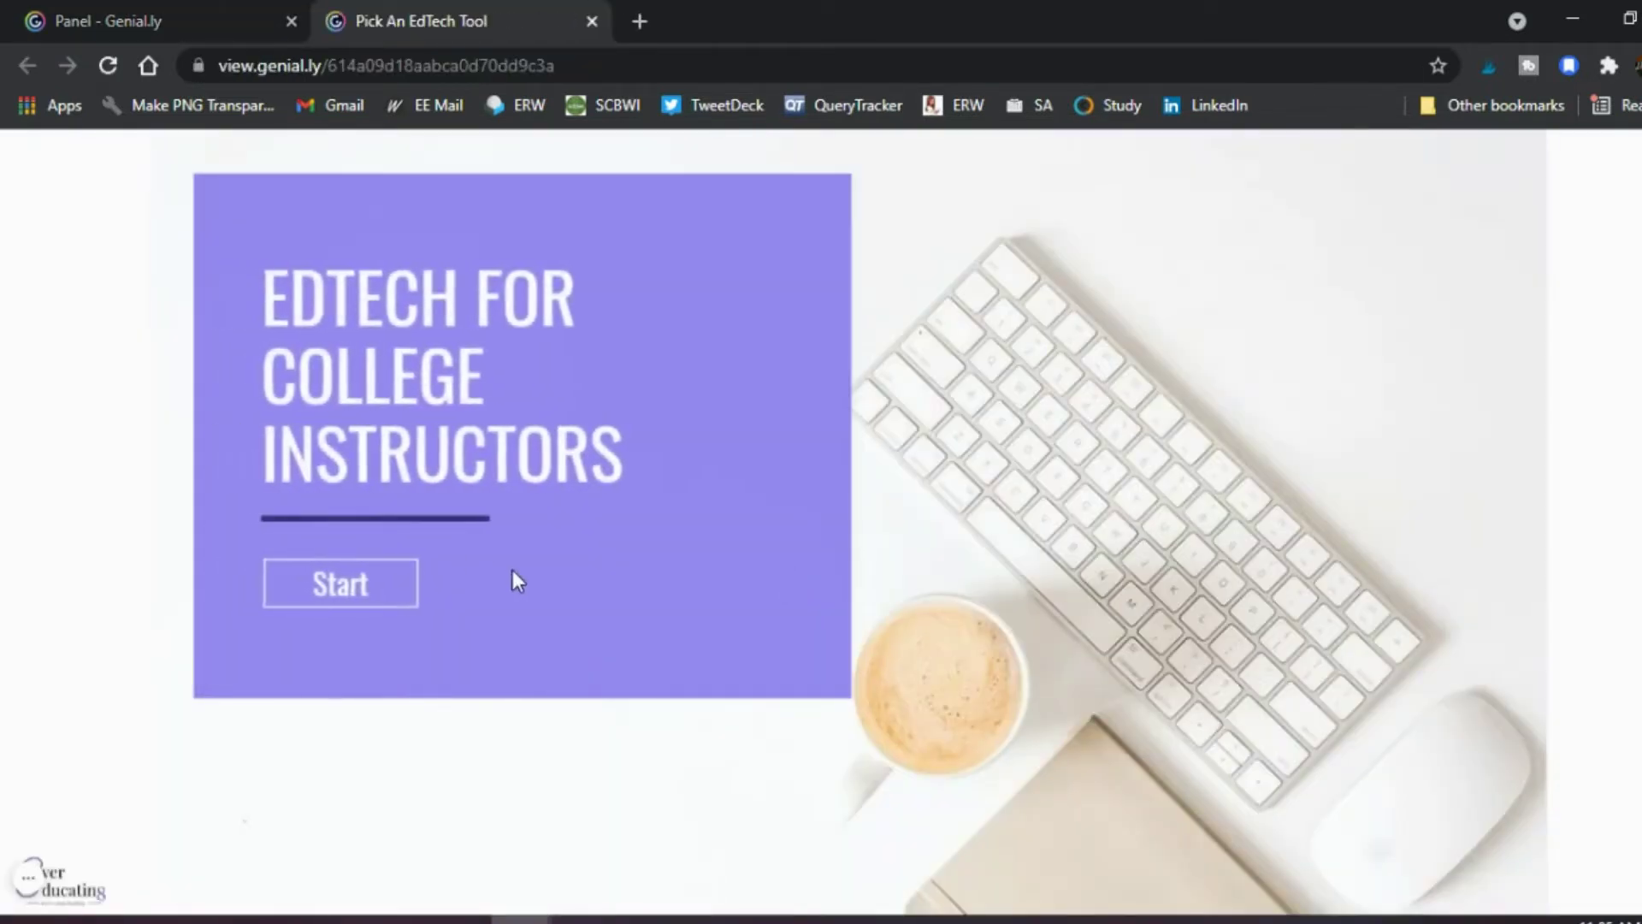
pyautogui.click(334, 589)
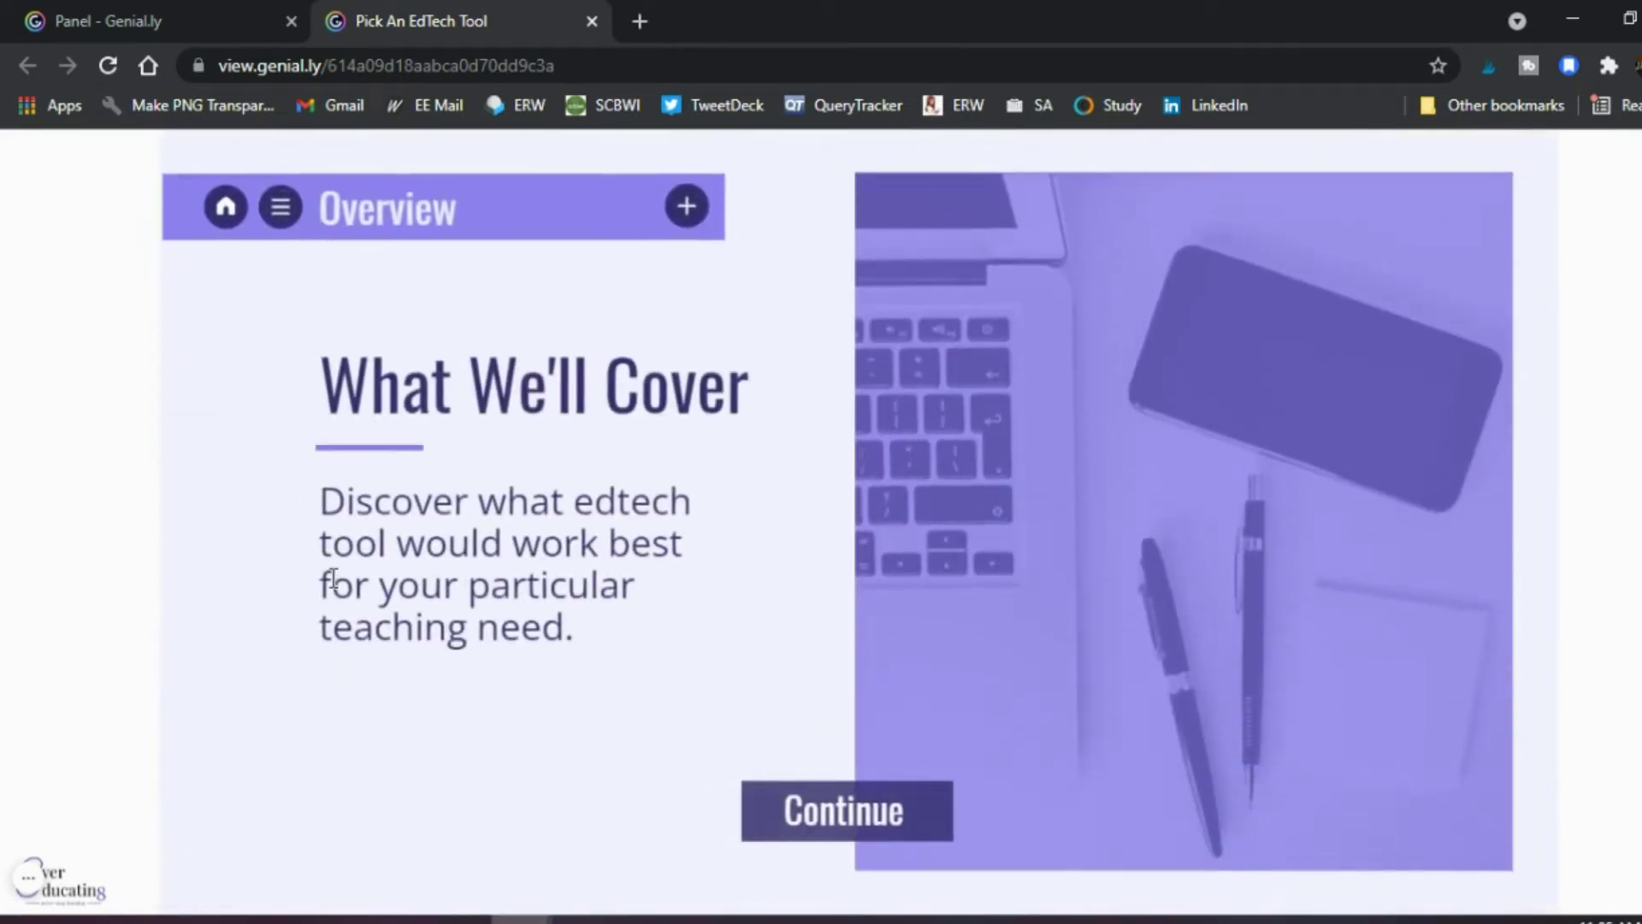
pyautogui.click(827, 810)
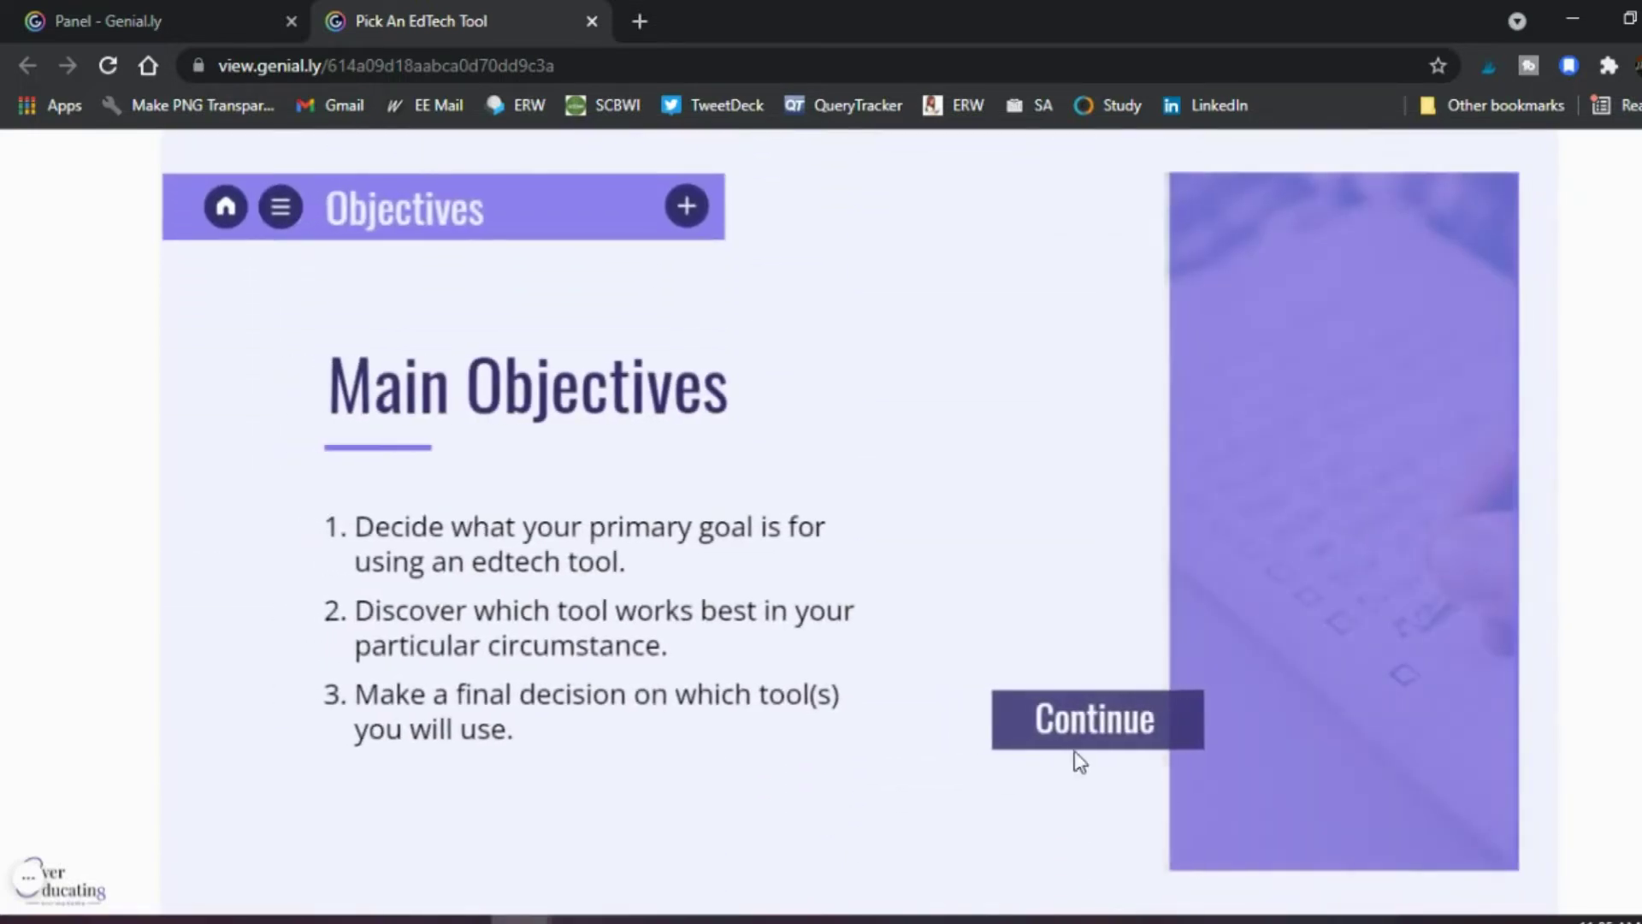
pyautogui.click(1092, 758)
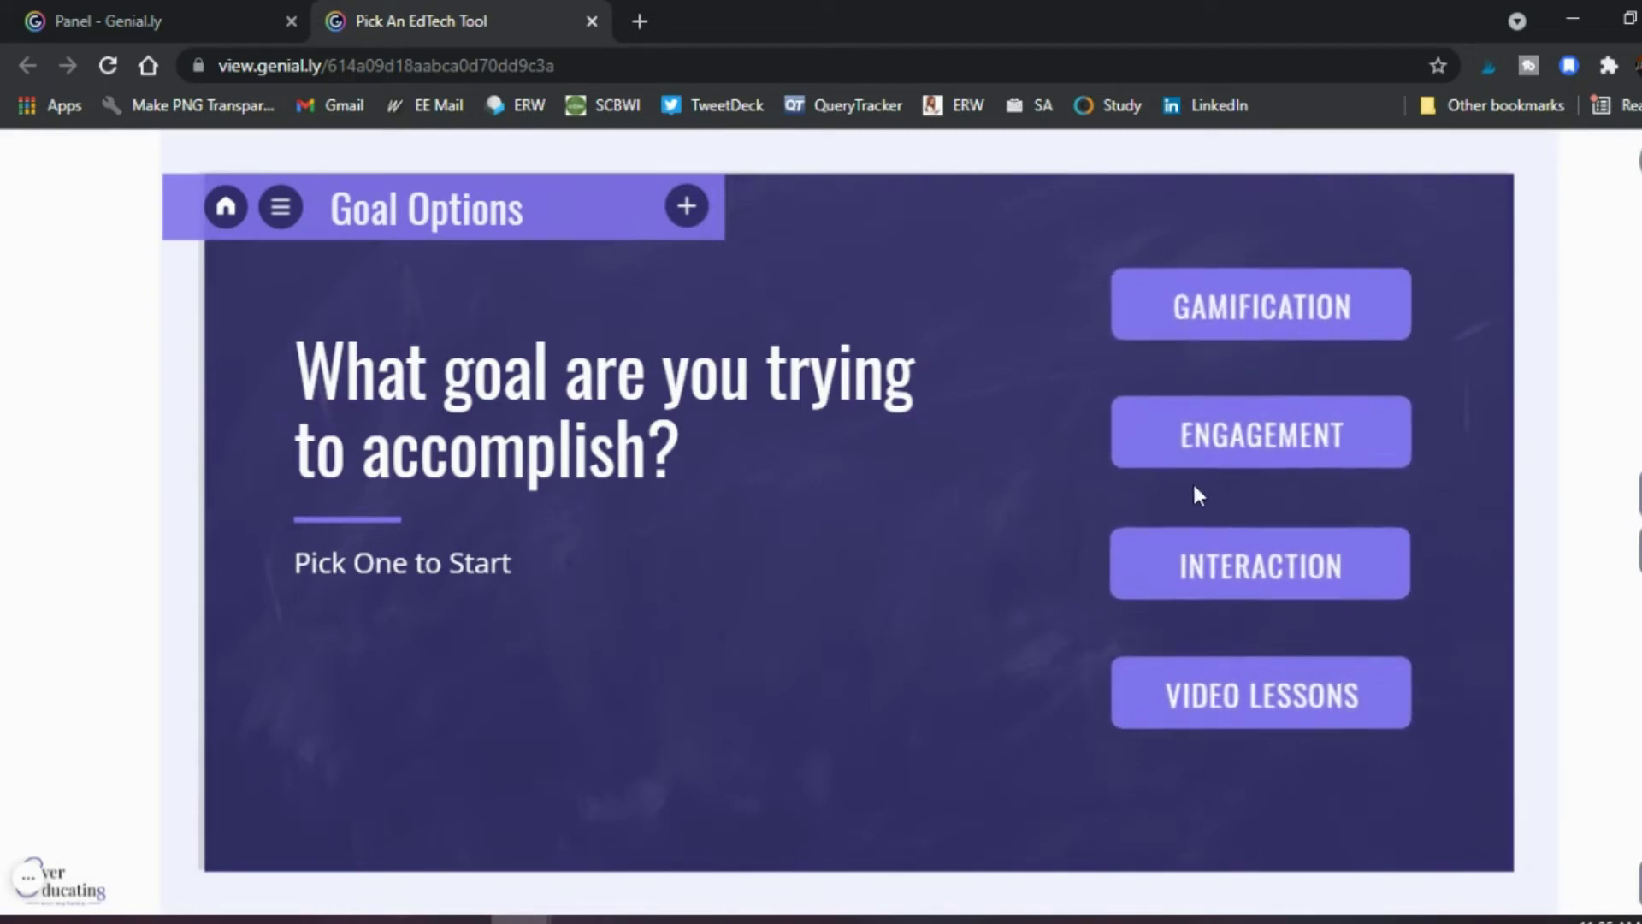
# View the Engagement goal's page, return to the presentation's start page, and close the presentation.
pyautogui.click(1232, 451)
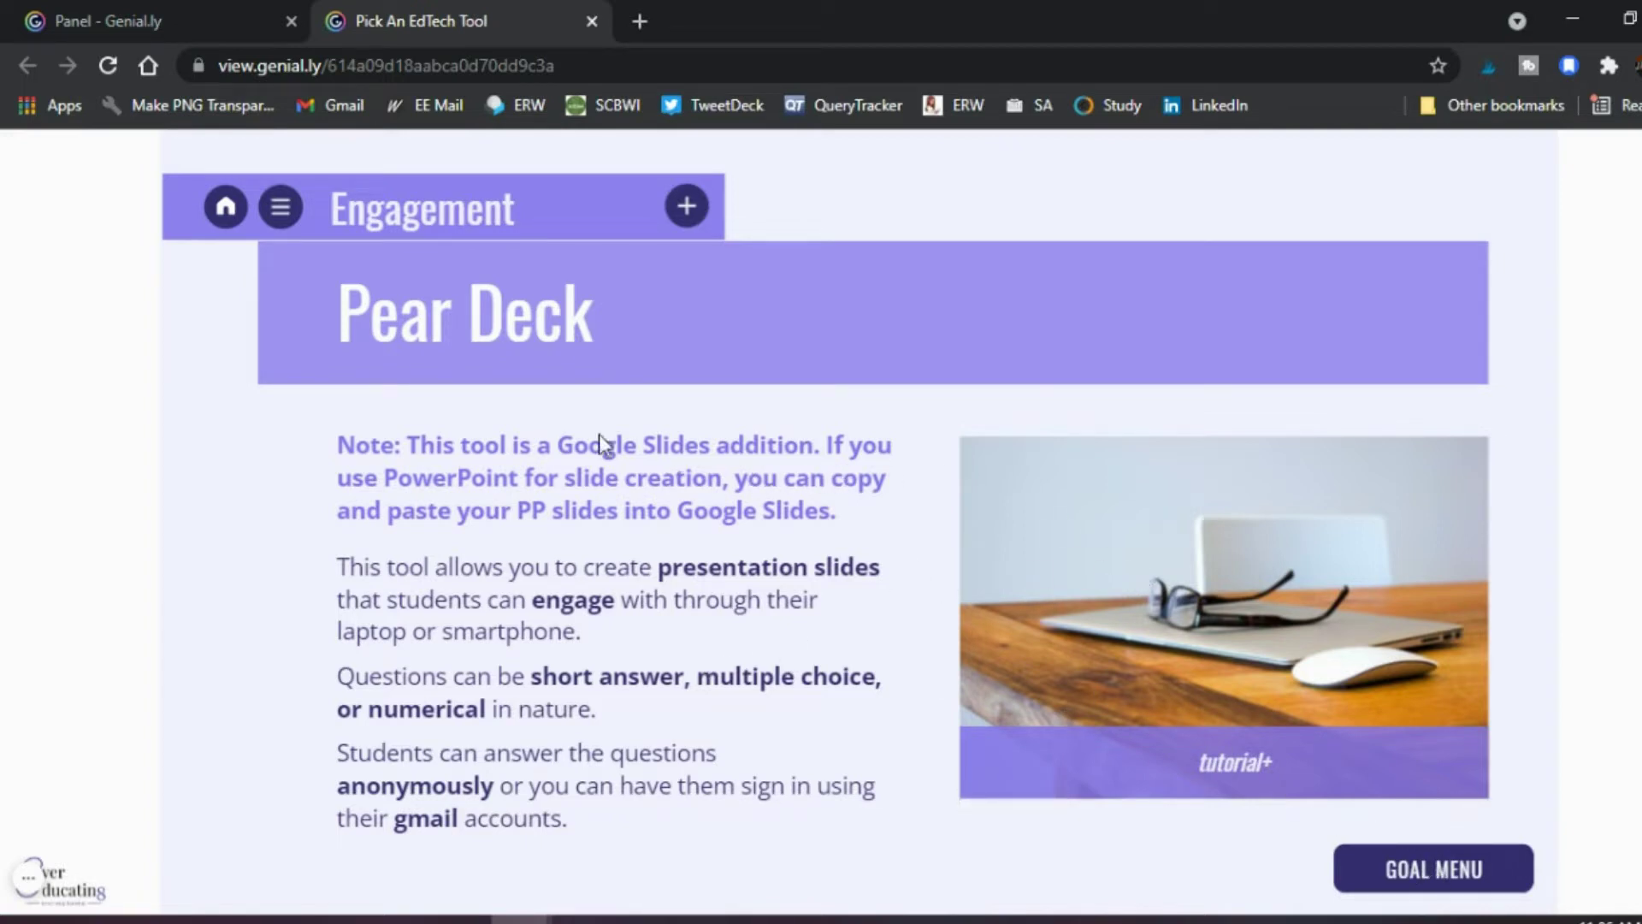
pyautogui.click(226, 209)
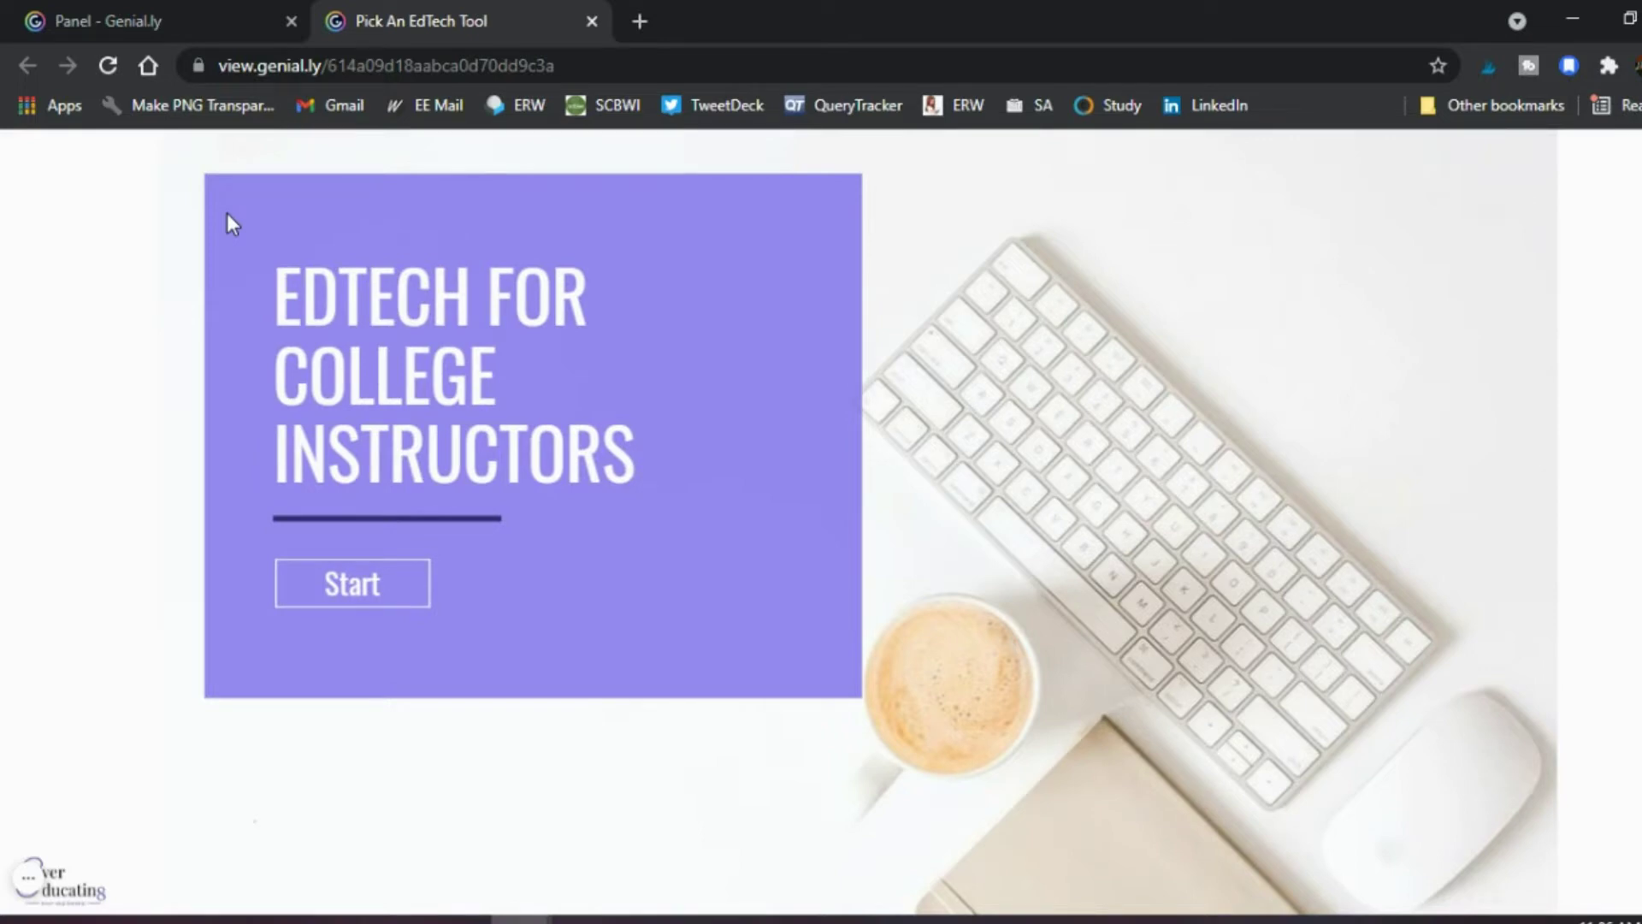
pyautogui.click(591, 22)
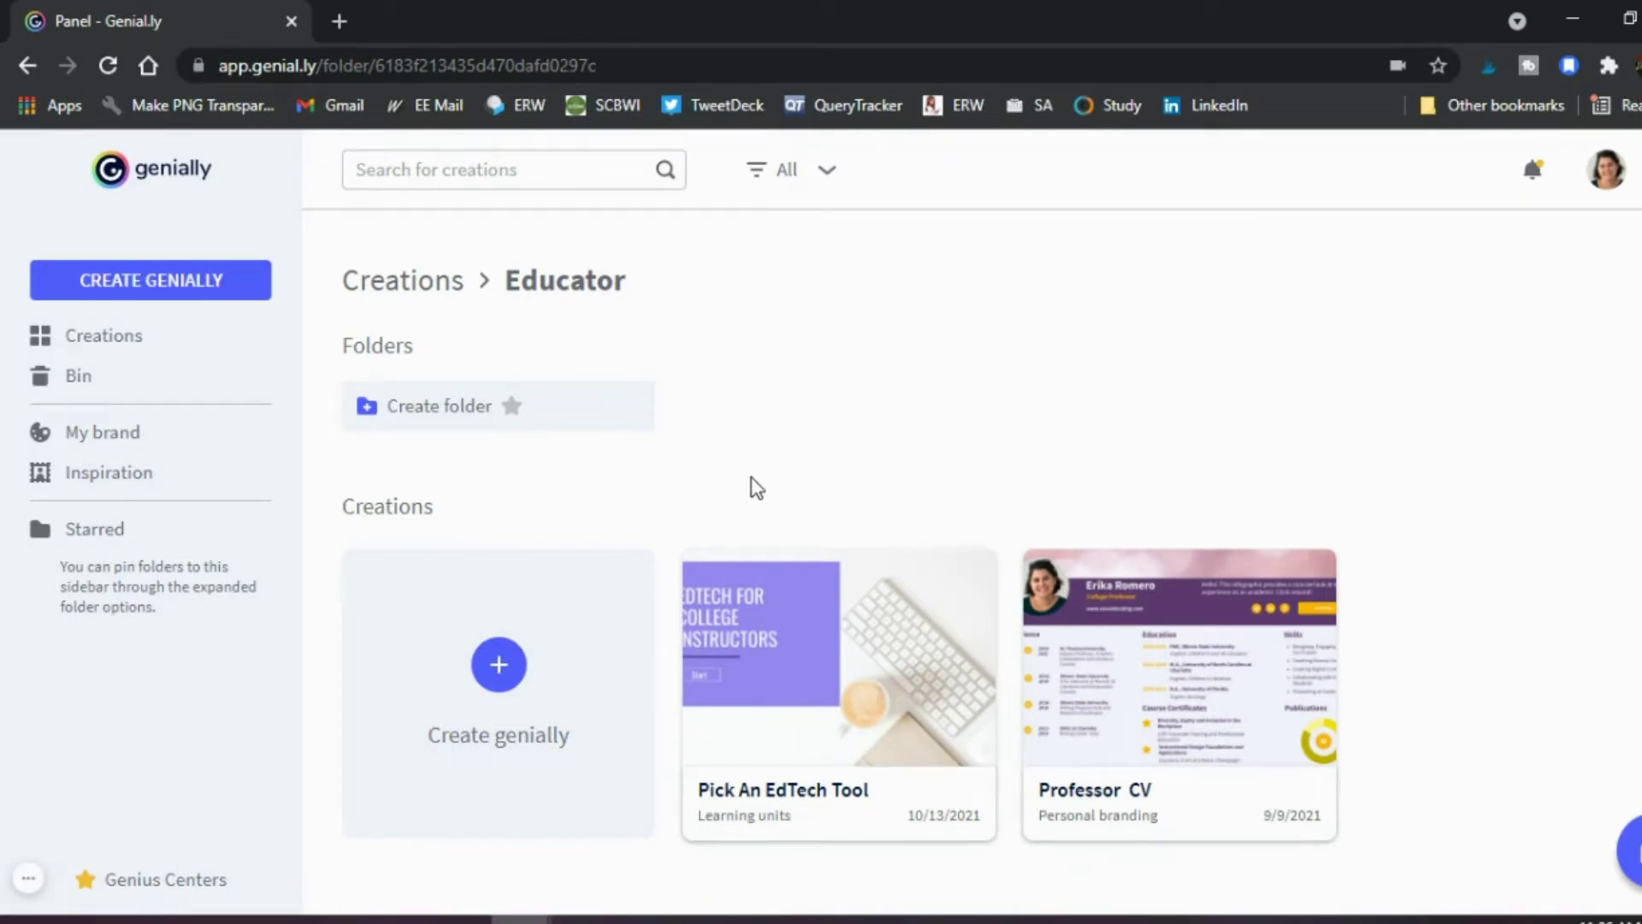
# Start a new Genially creation and open the Gamification template category.
pyautogui.click(171, 295)
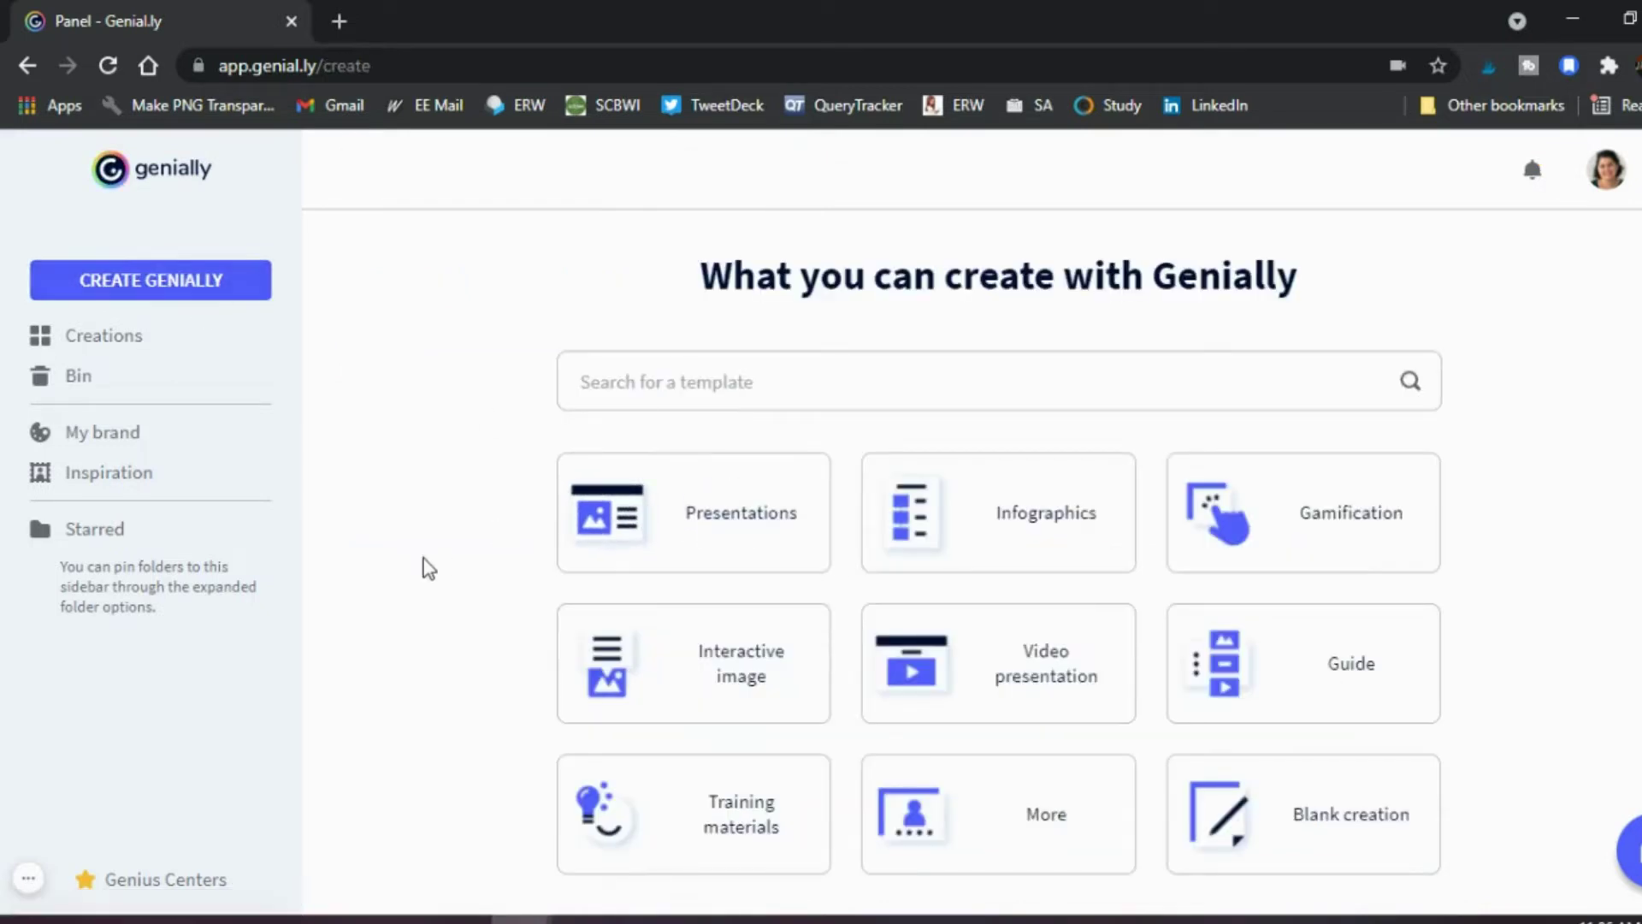
pyautogui.scroll(-1, 425, 568)
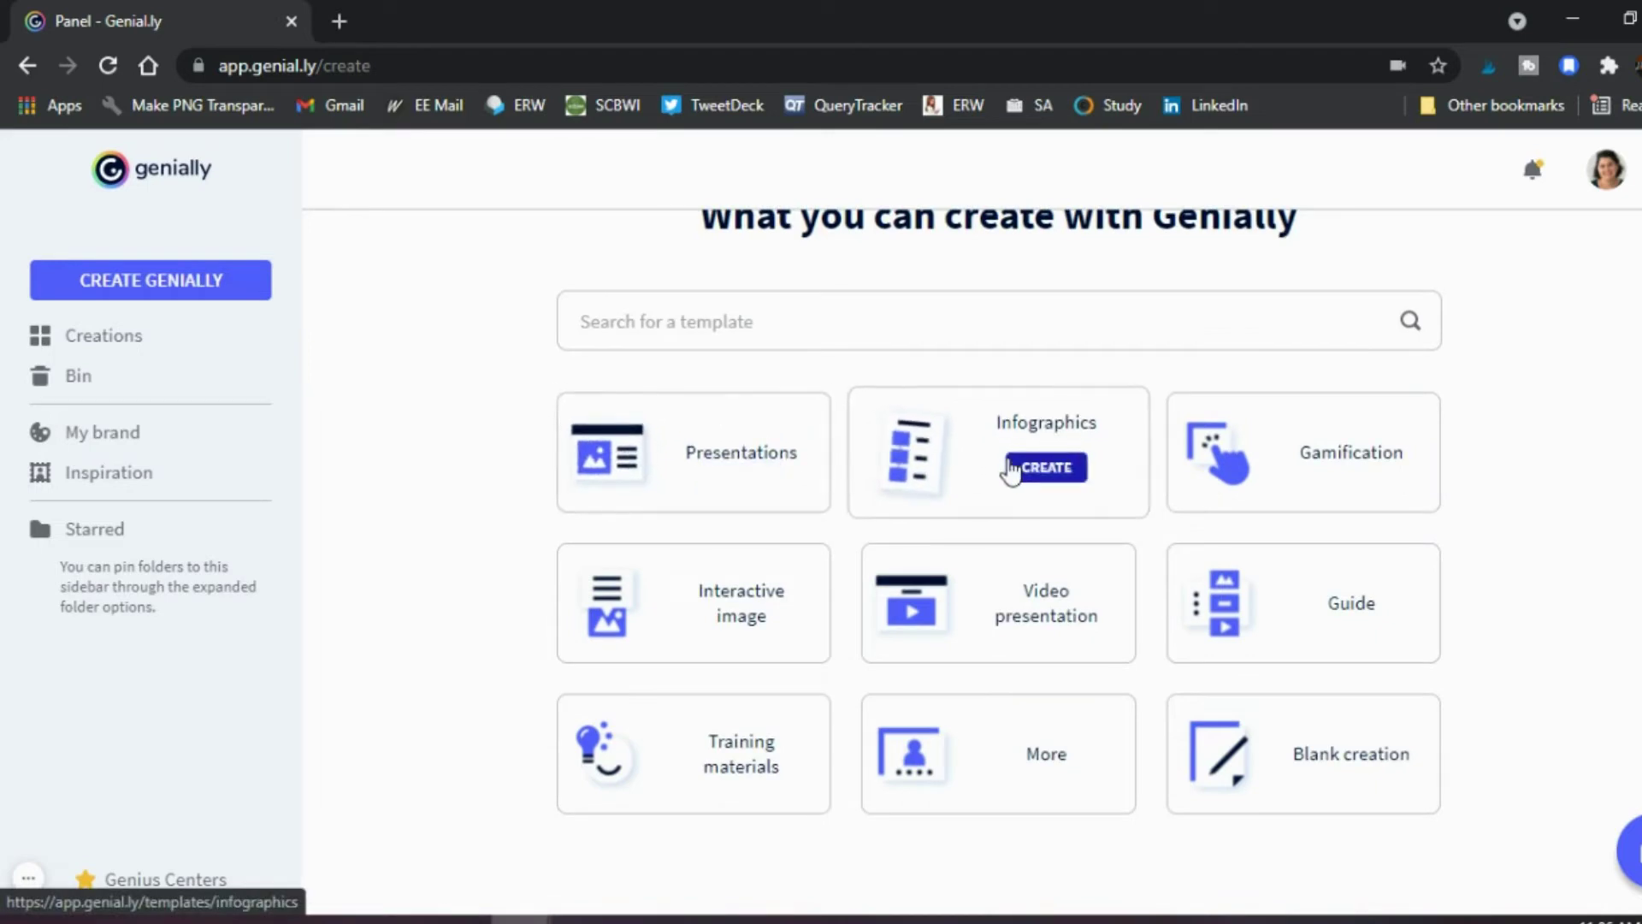
pyautogui.moveTo(1334, 438)
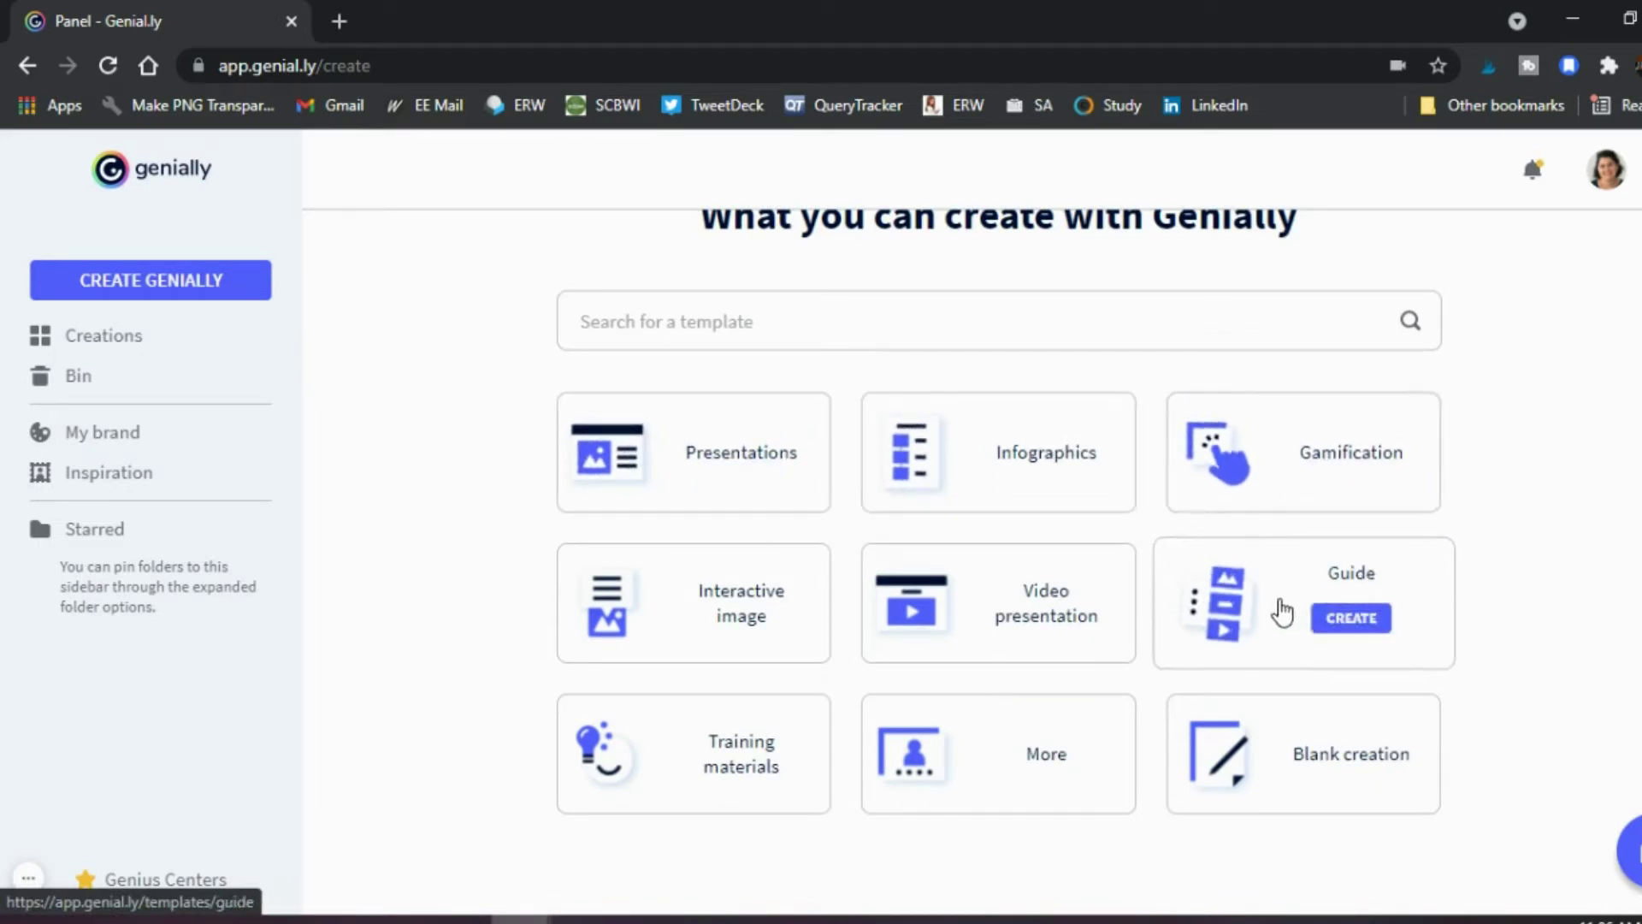
pyautogui.moveTo(1029, 619)
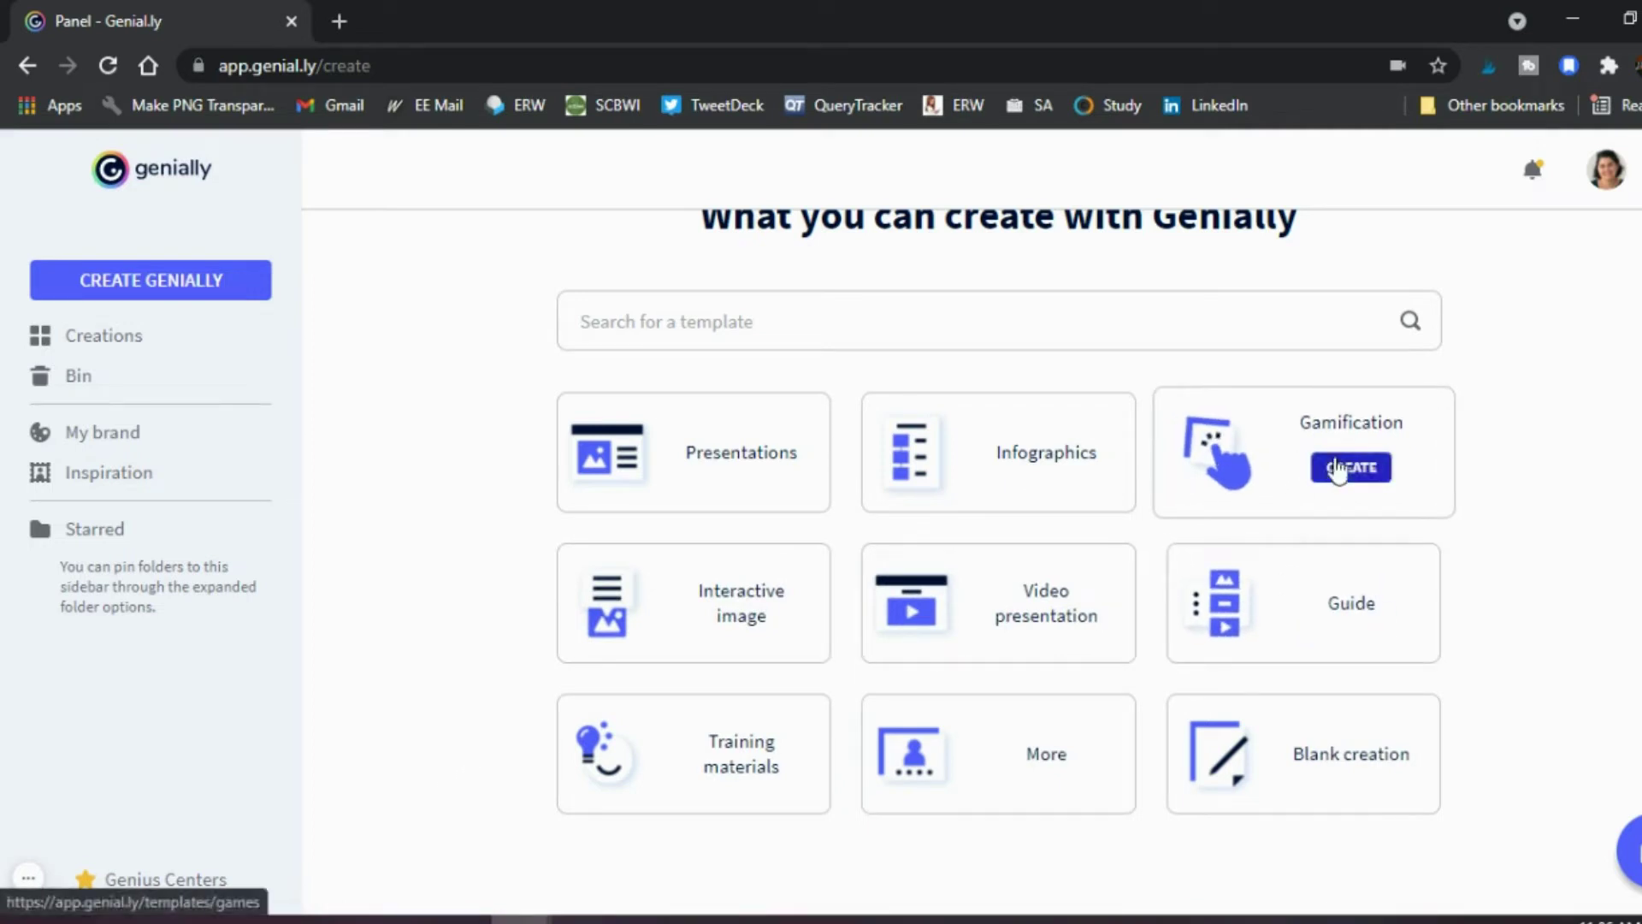
pyautogui.click(1356, 475)
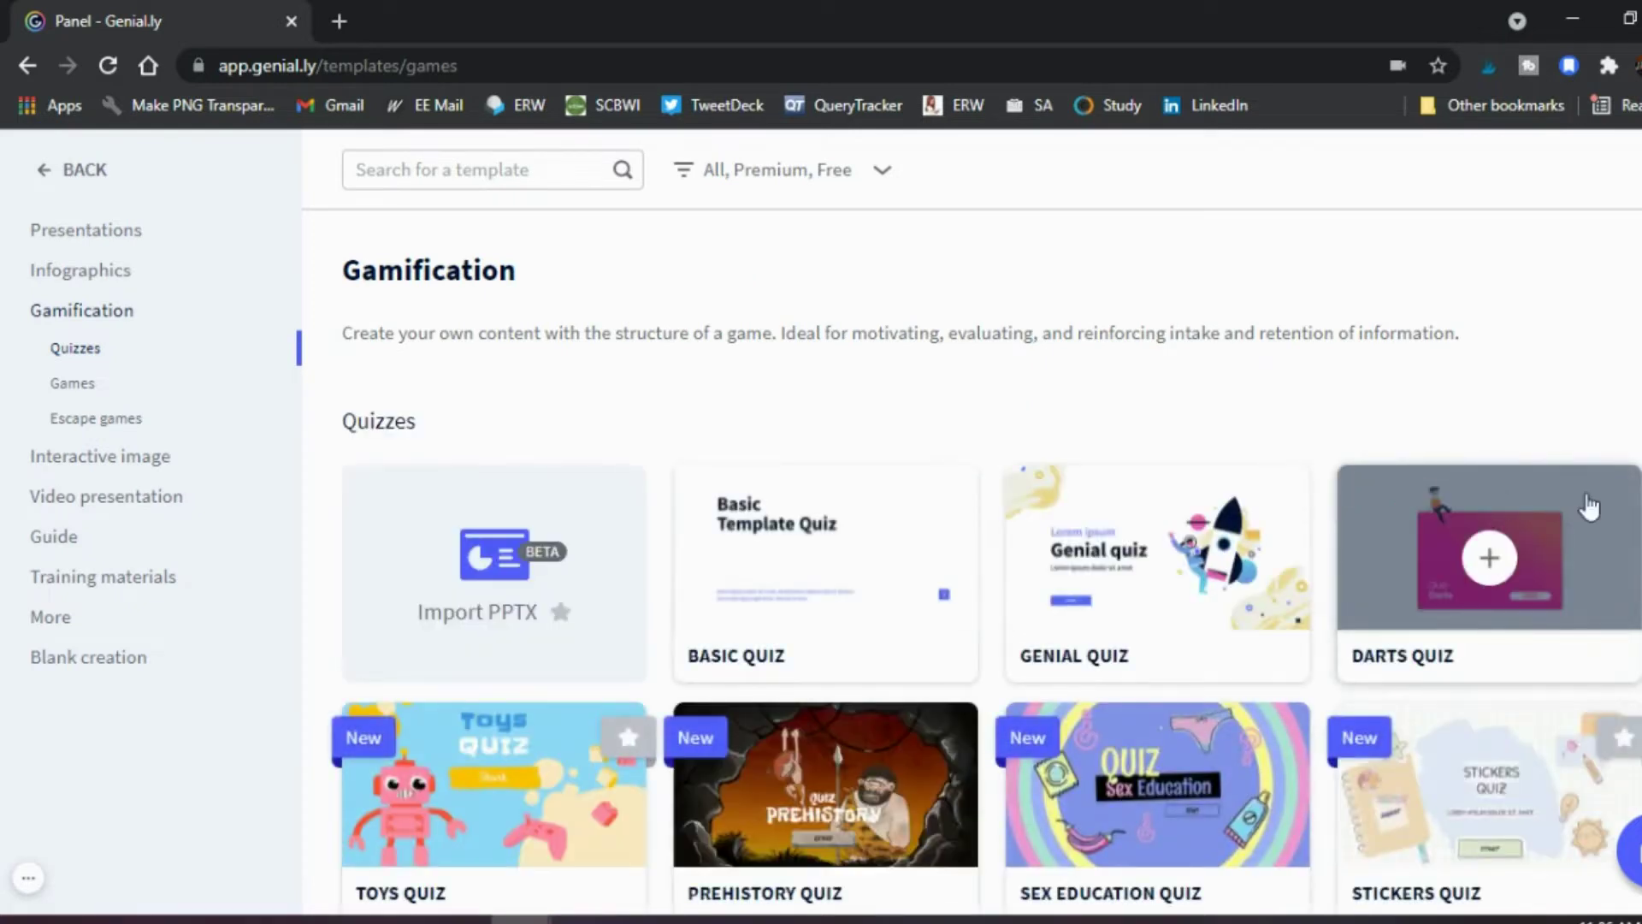
# Browse the Quizzes section of the Gamification templates down to the Arcade and Animated Sketch designs.
pyautogui.scroll(-2, 985, 583)
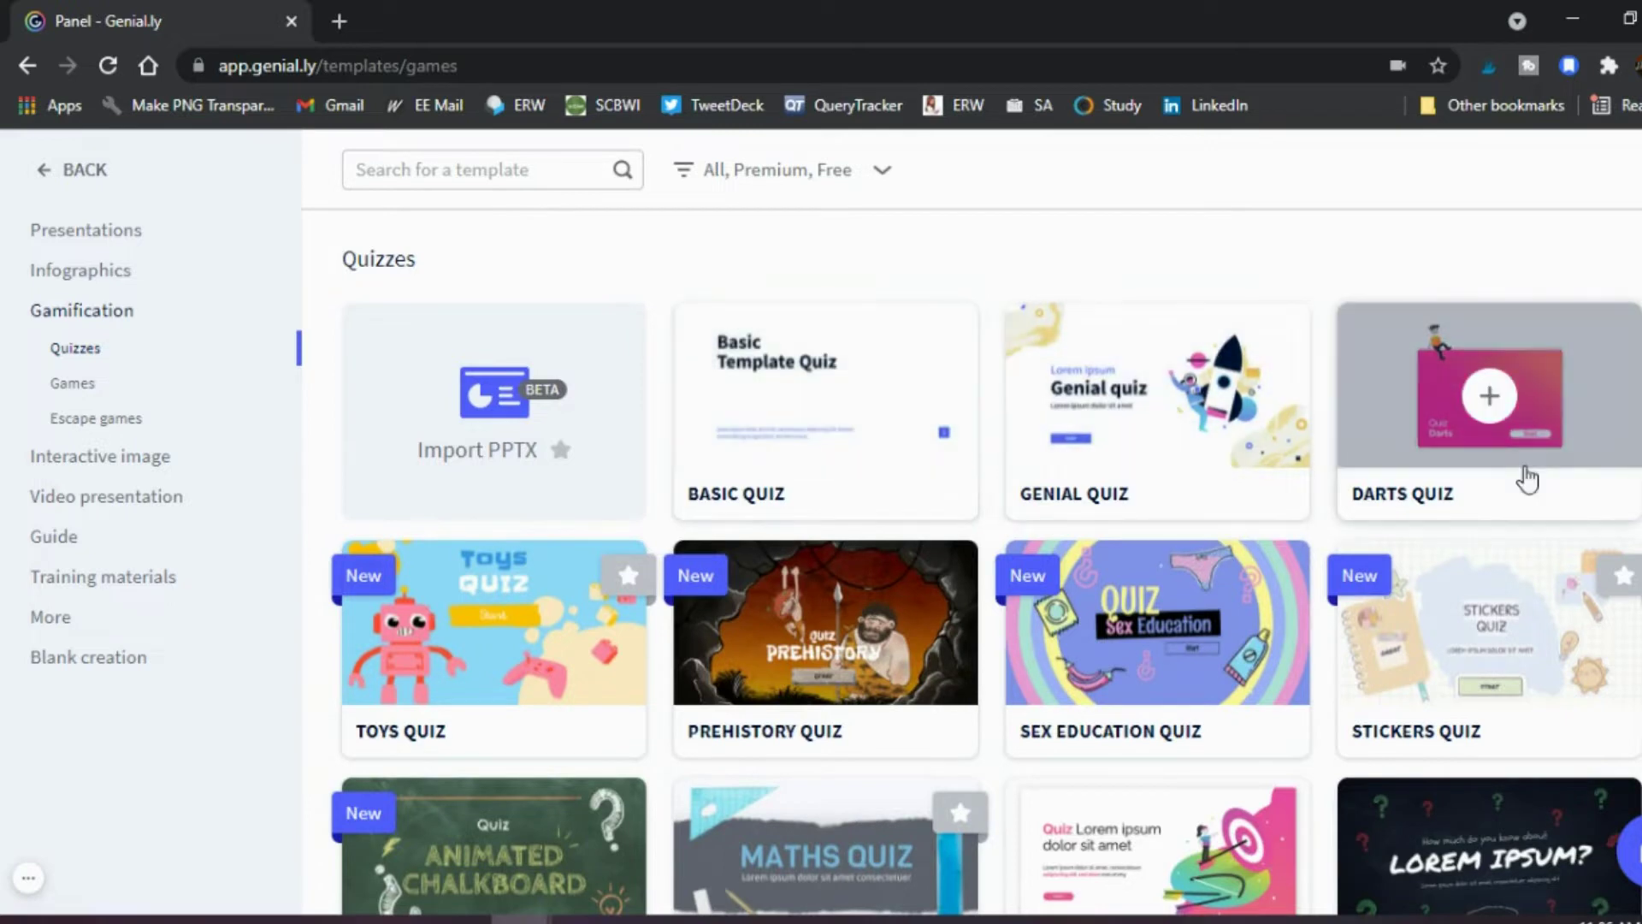
pyautogui.scroll(-3, 985, 565)
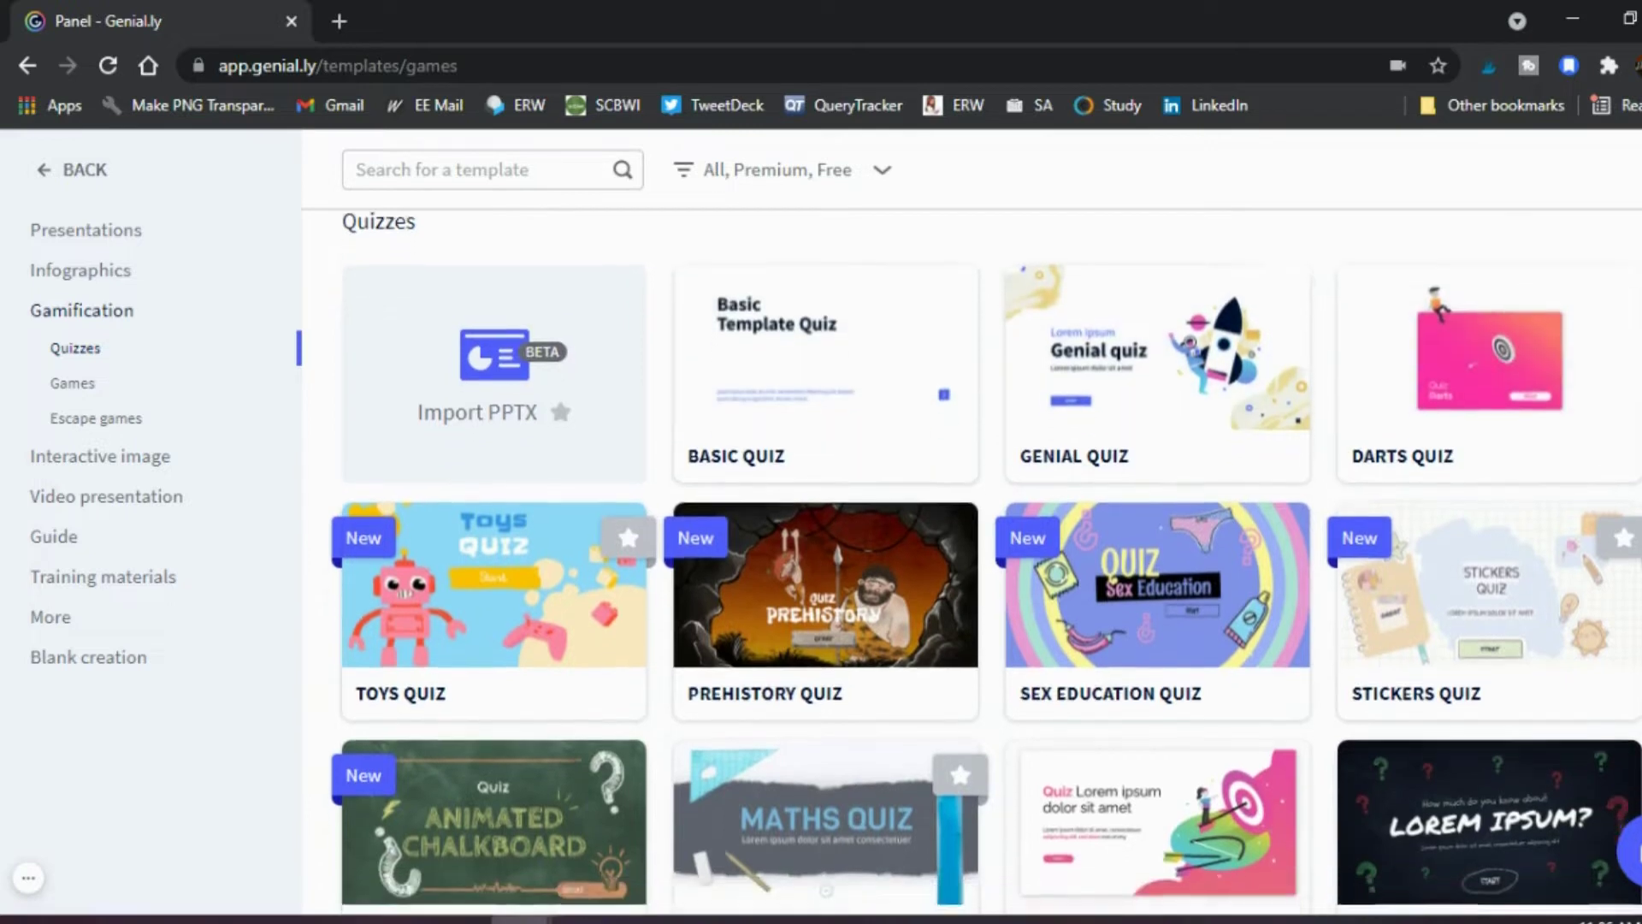
pyautogui.scroll(-3, 985, 564)
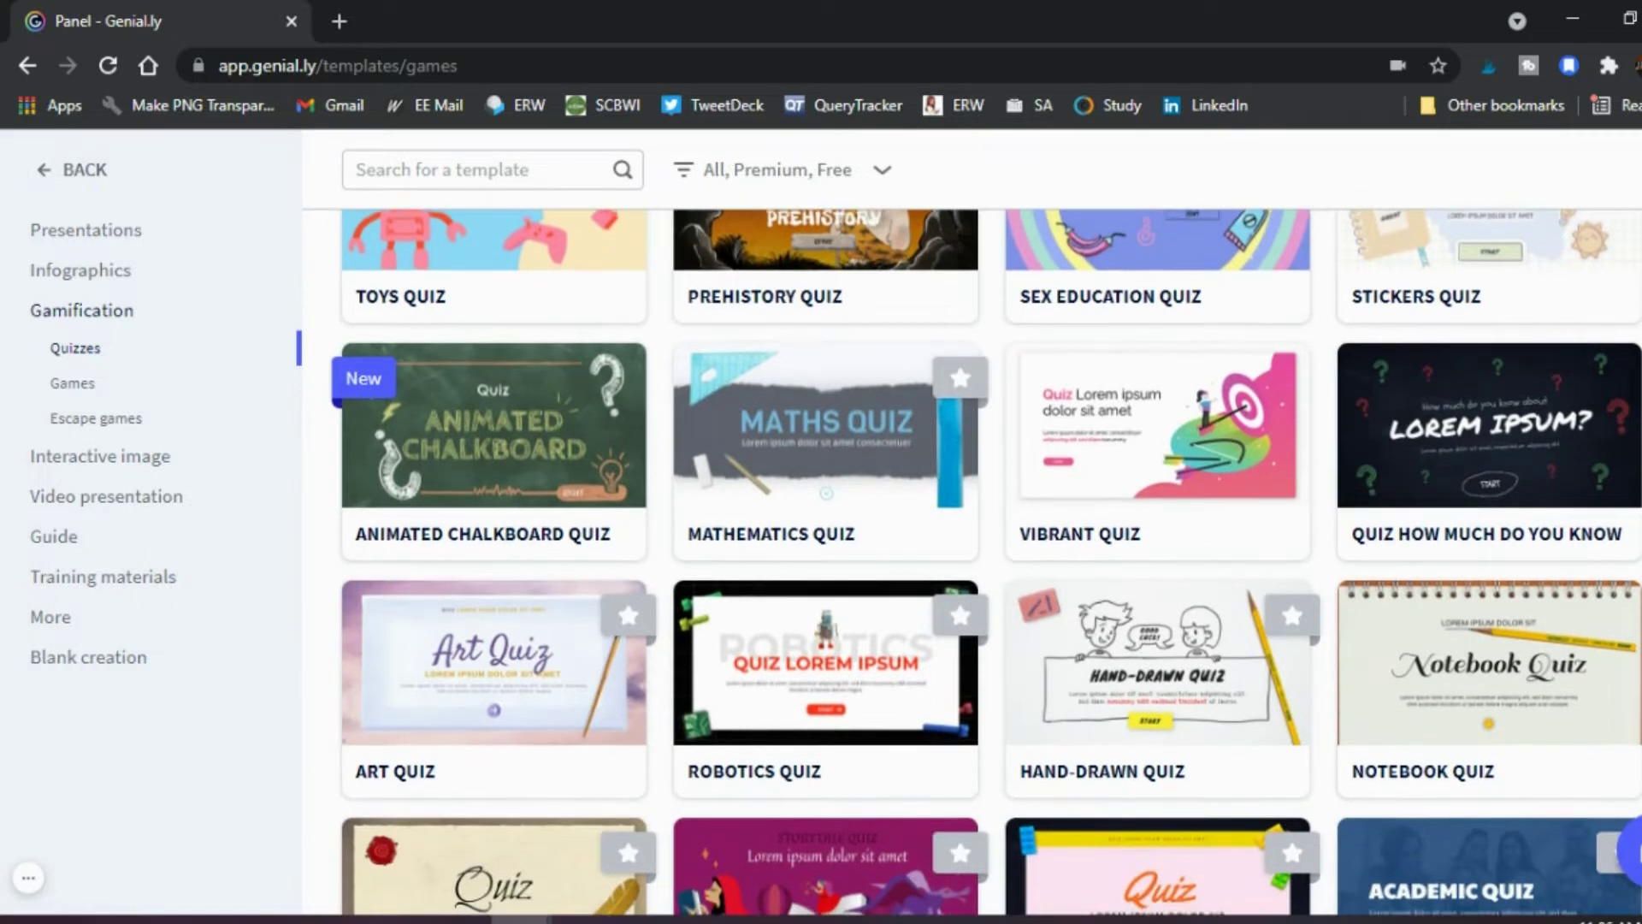
pyautogui.moveTo(1488, 432)
pyautogui.scroll(-1, 985, 564)
pyautogui.moveTo(466, 397)
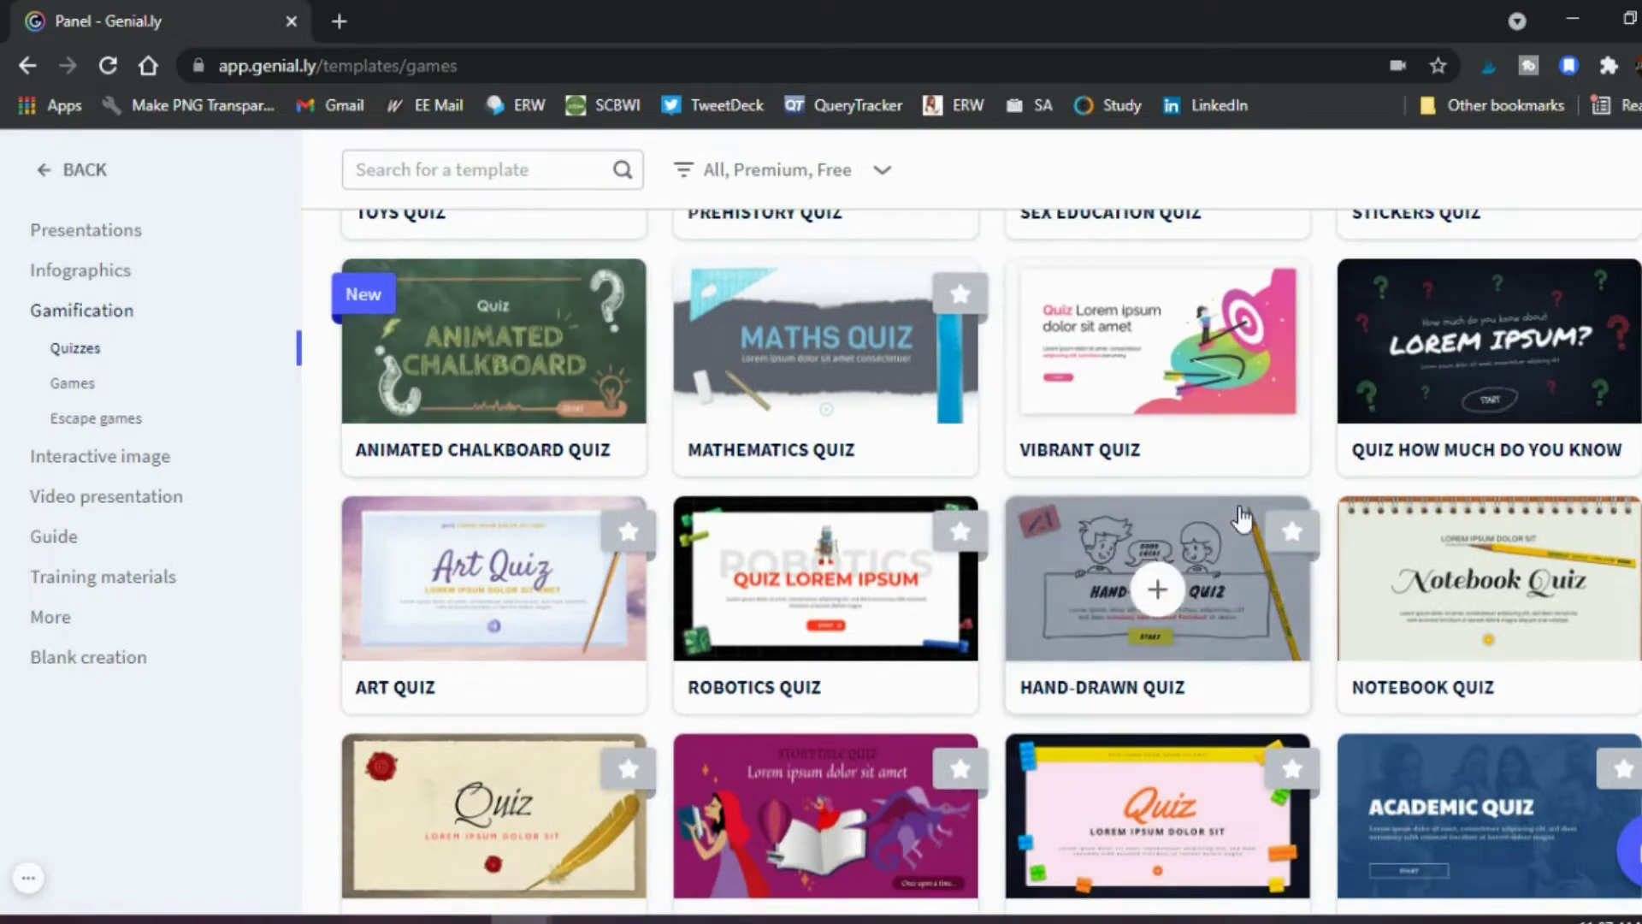
pyautogui.scroll(-5, 990, 555)
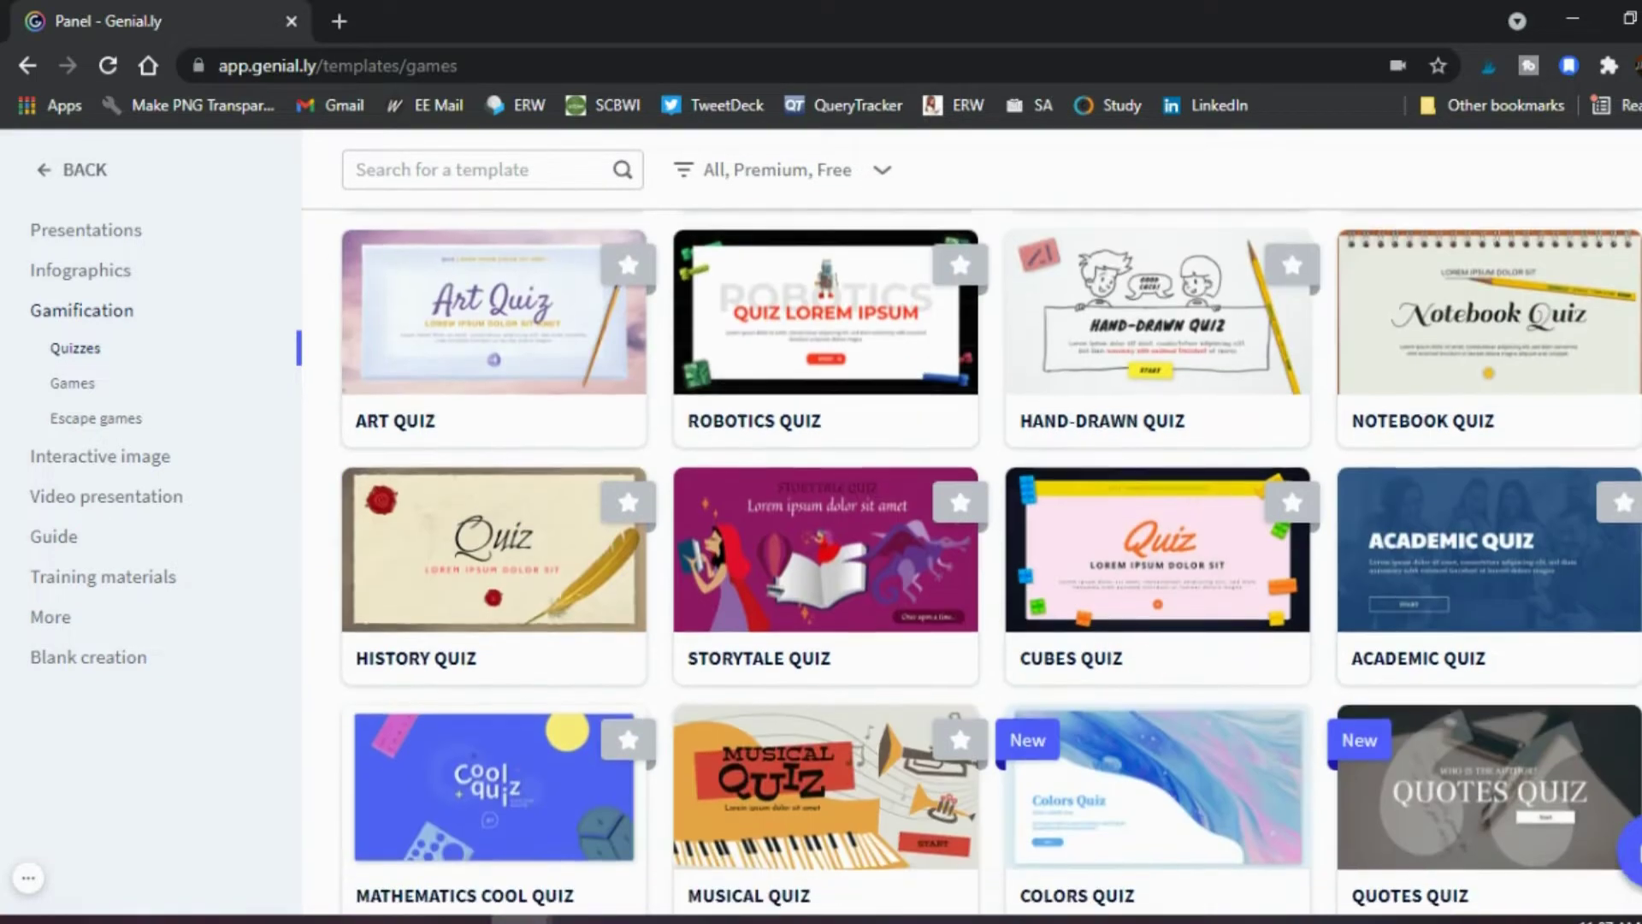
pyautogui.scroll(-2, 985, 562)
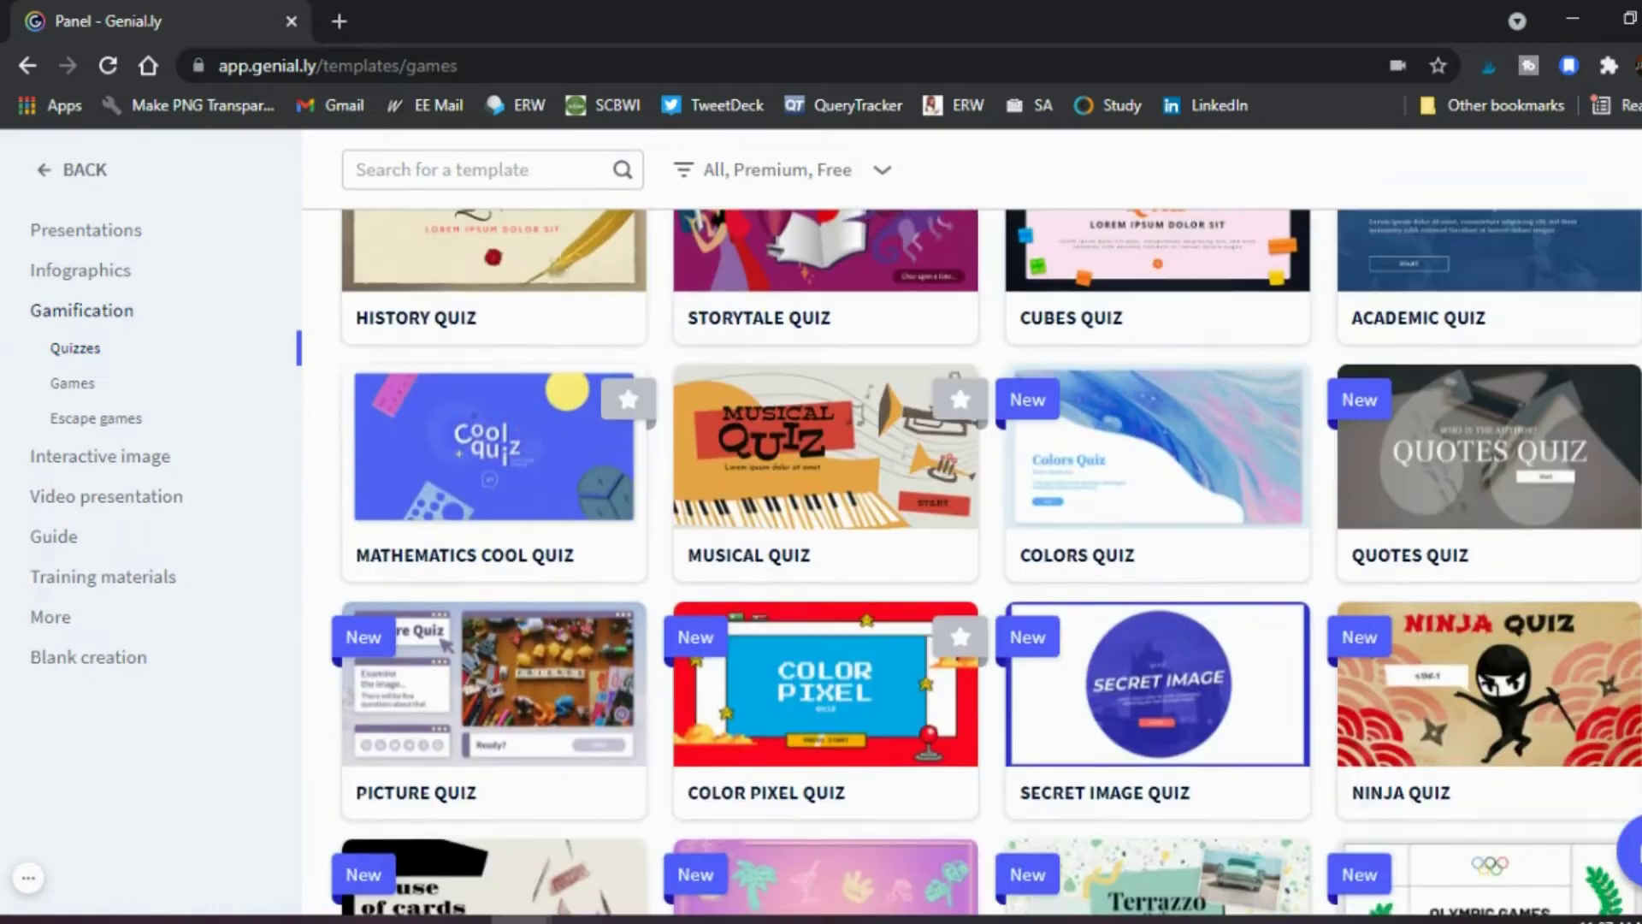
pyautogui.scroll(-1, 985, 561)
pyautogui.scroll(-1, 985, 562)
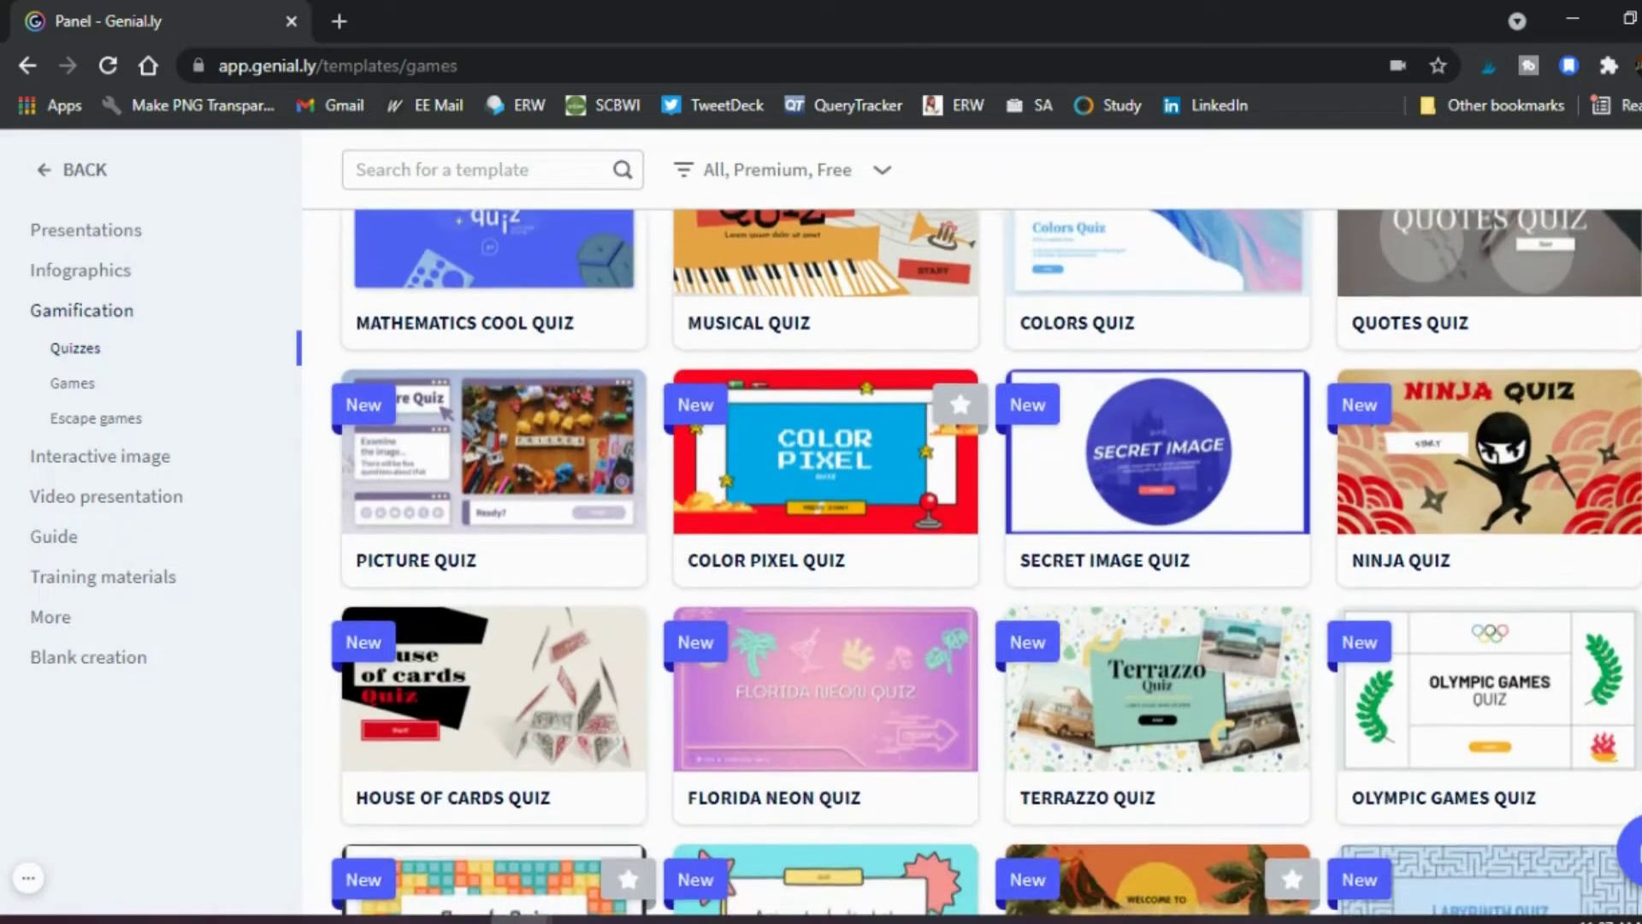
pyautogui.scroll(-1, 985, 562)
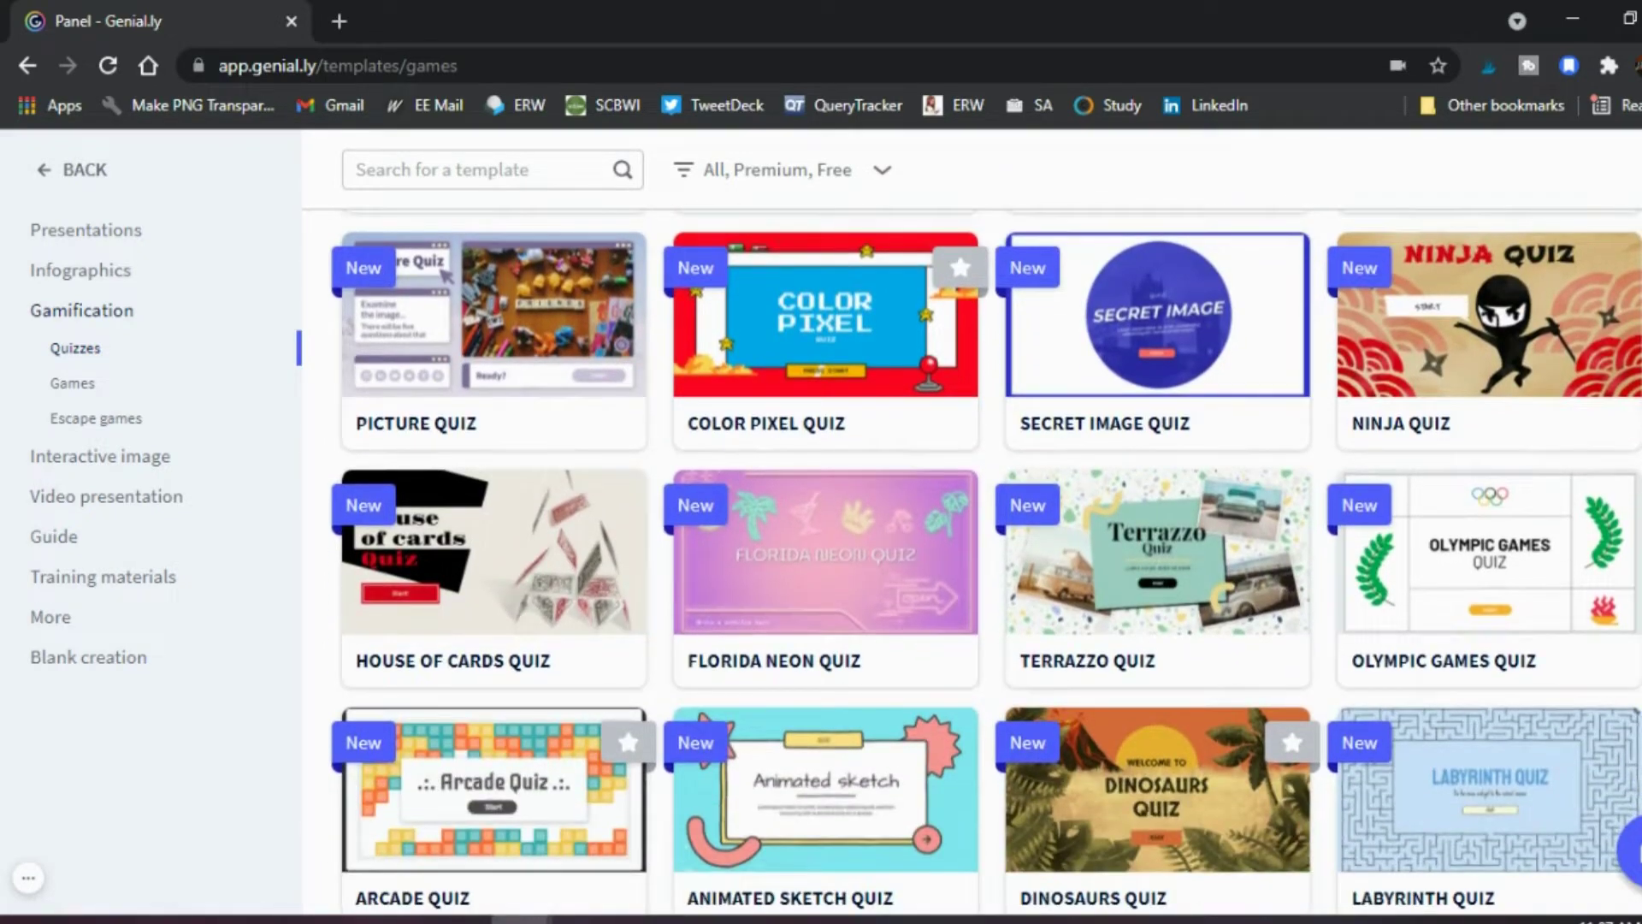
pyautogui.scroll(-1, 985, 562)
pyautogui.scroll(-1, 985, 562)
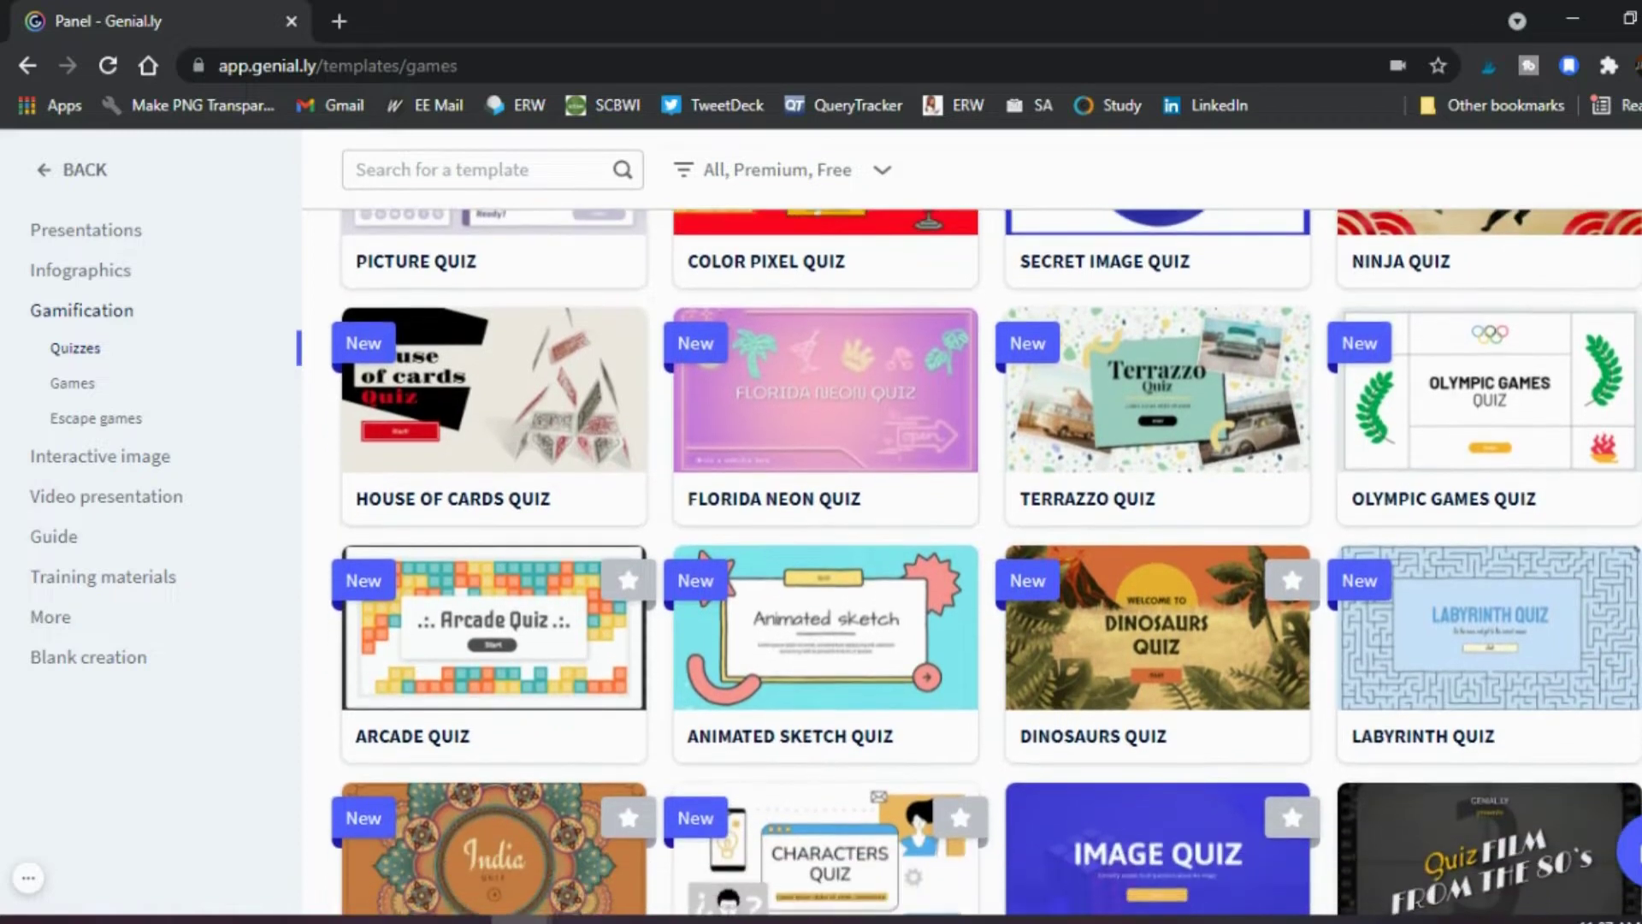
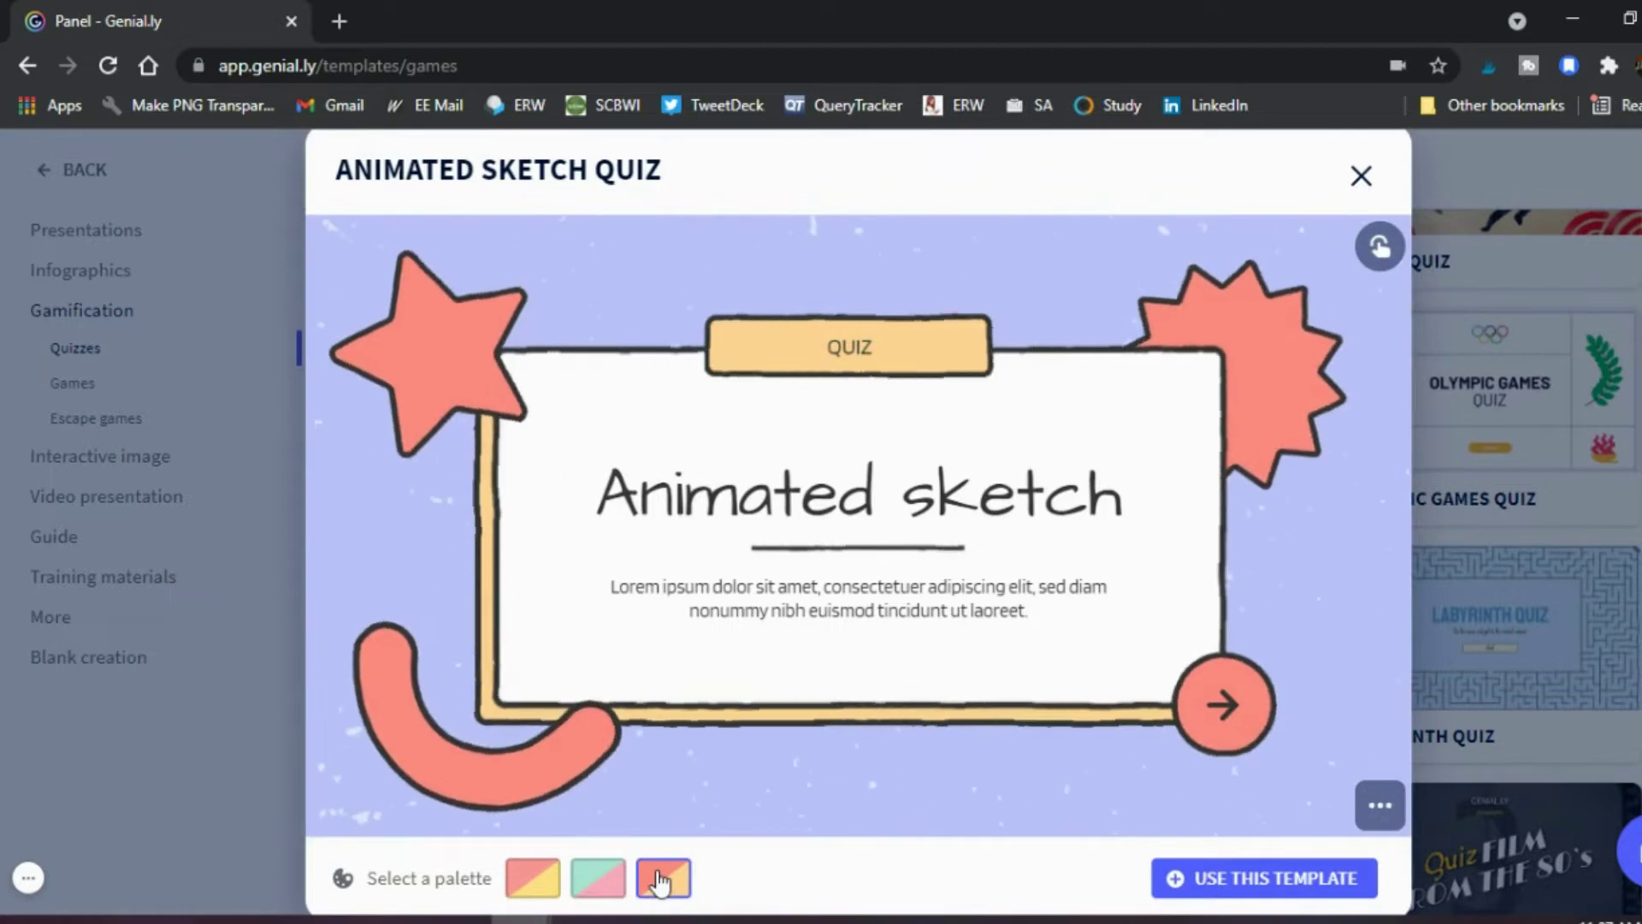
# Select the first, pink-and-yellow palette with the turquoise background for the Animated Sketch Quiz template.
pyautogui.click(528, 882)
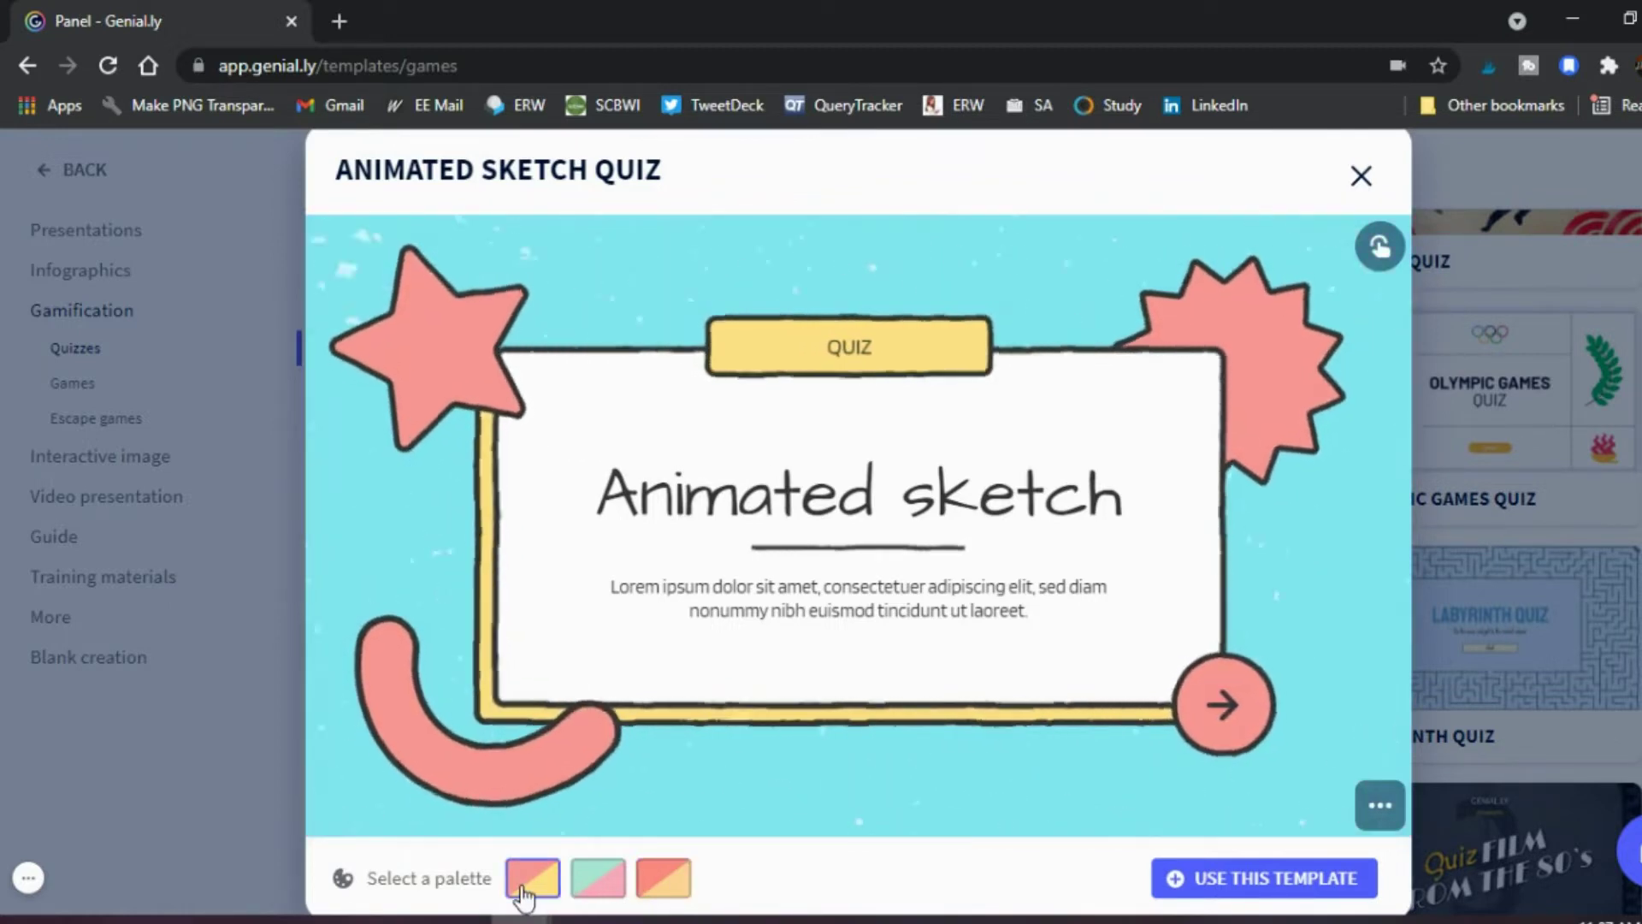
# Preview the Animated Sketch Quiz's first question and a wrong answer, then create a new quiz from this template.
pyautogui.click(1232, 710)
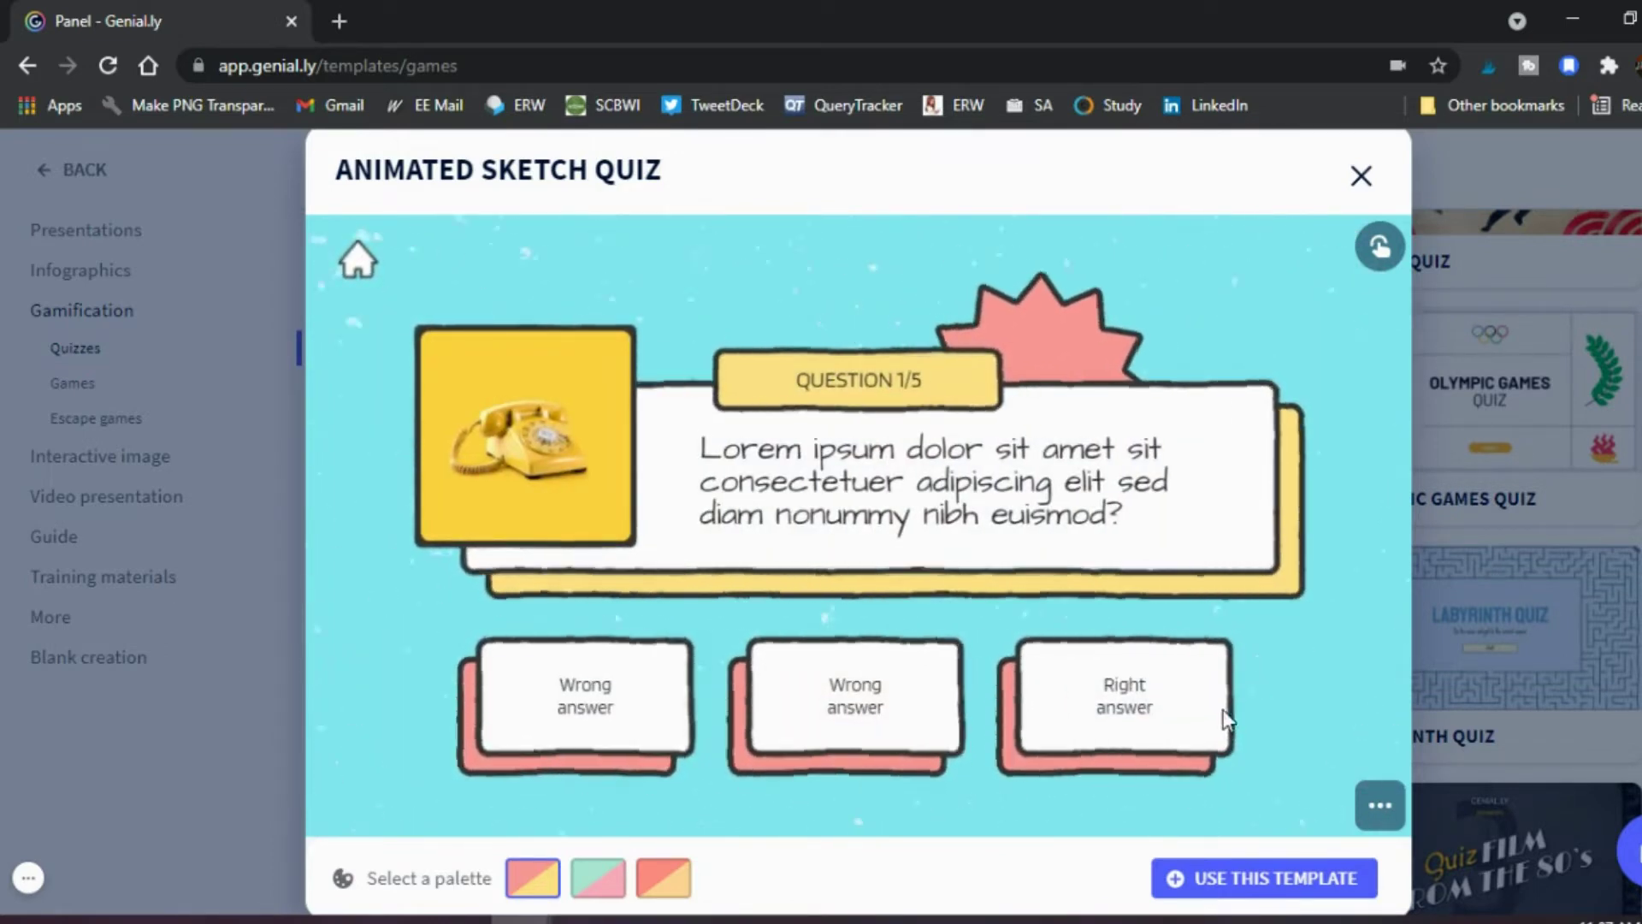
pyautogui.click(623, 715)
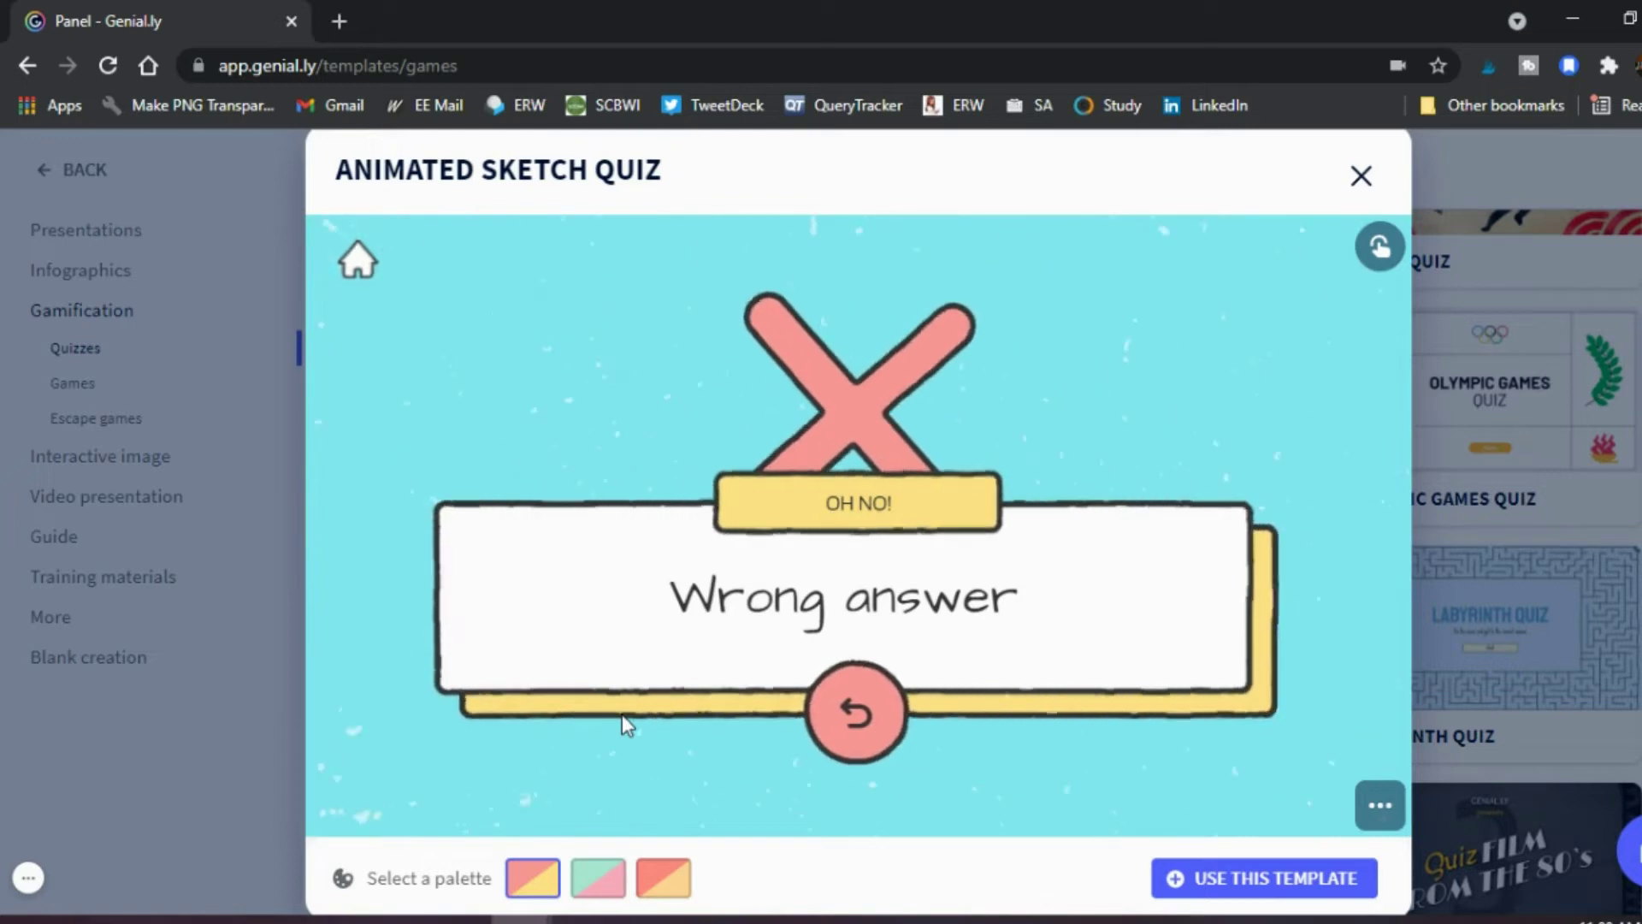
pyautogui.click(1200, 874)
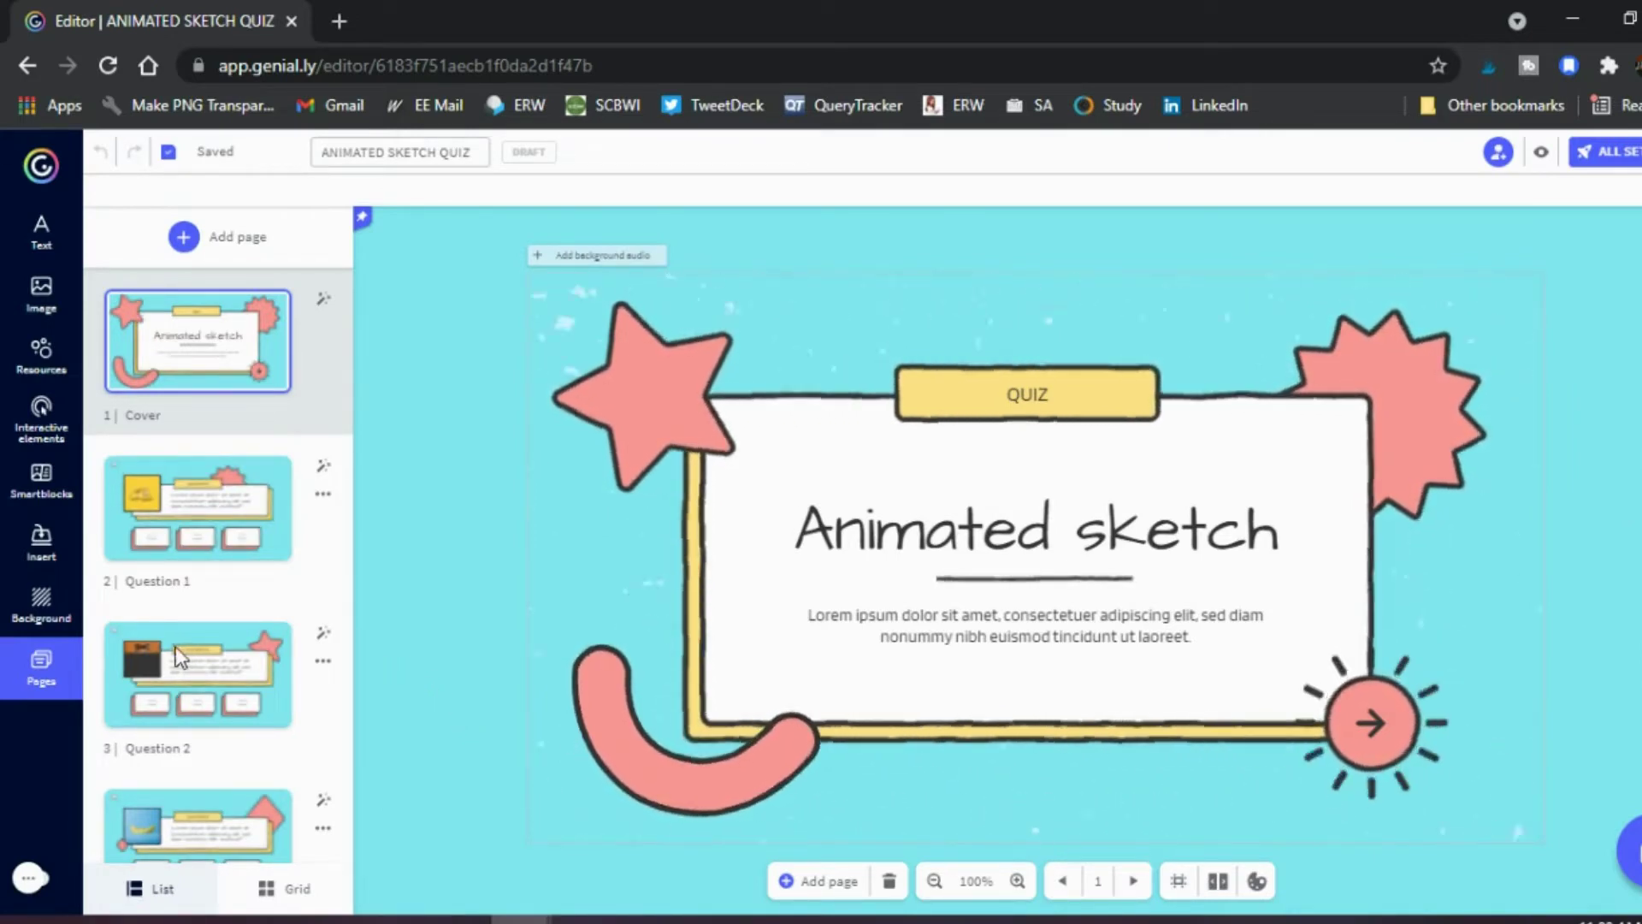
# Look through the quiz's page list and select the placeholder paragraph below the title on the Cover page.
pyautogui.scroll(-5, 187, 594)
pyautogui.scroll(-3, 186, 596)
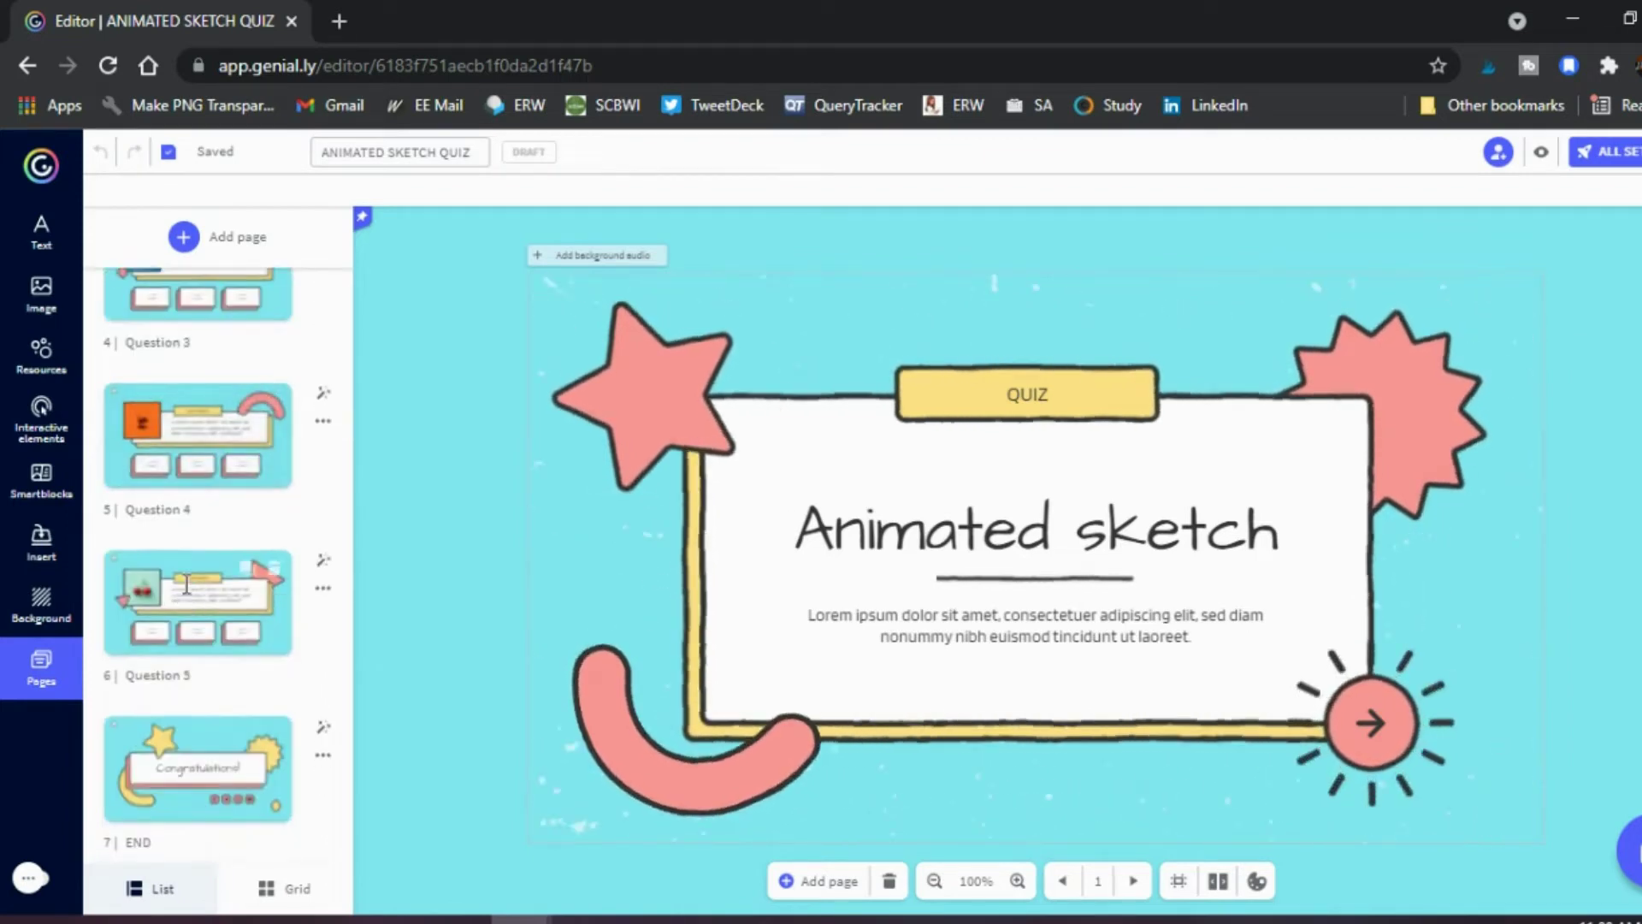
pyautogui.scroll(8, 186, 596)
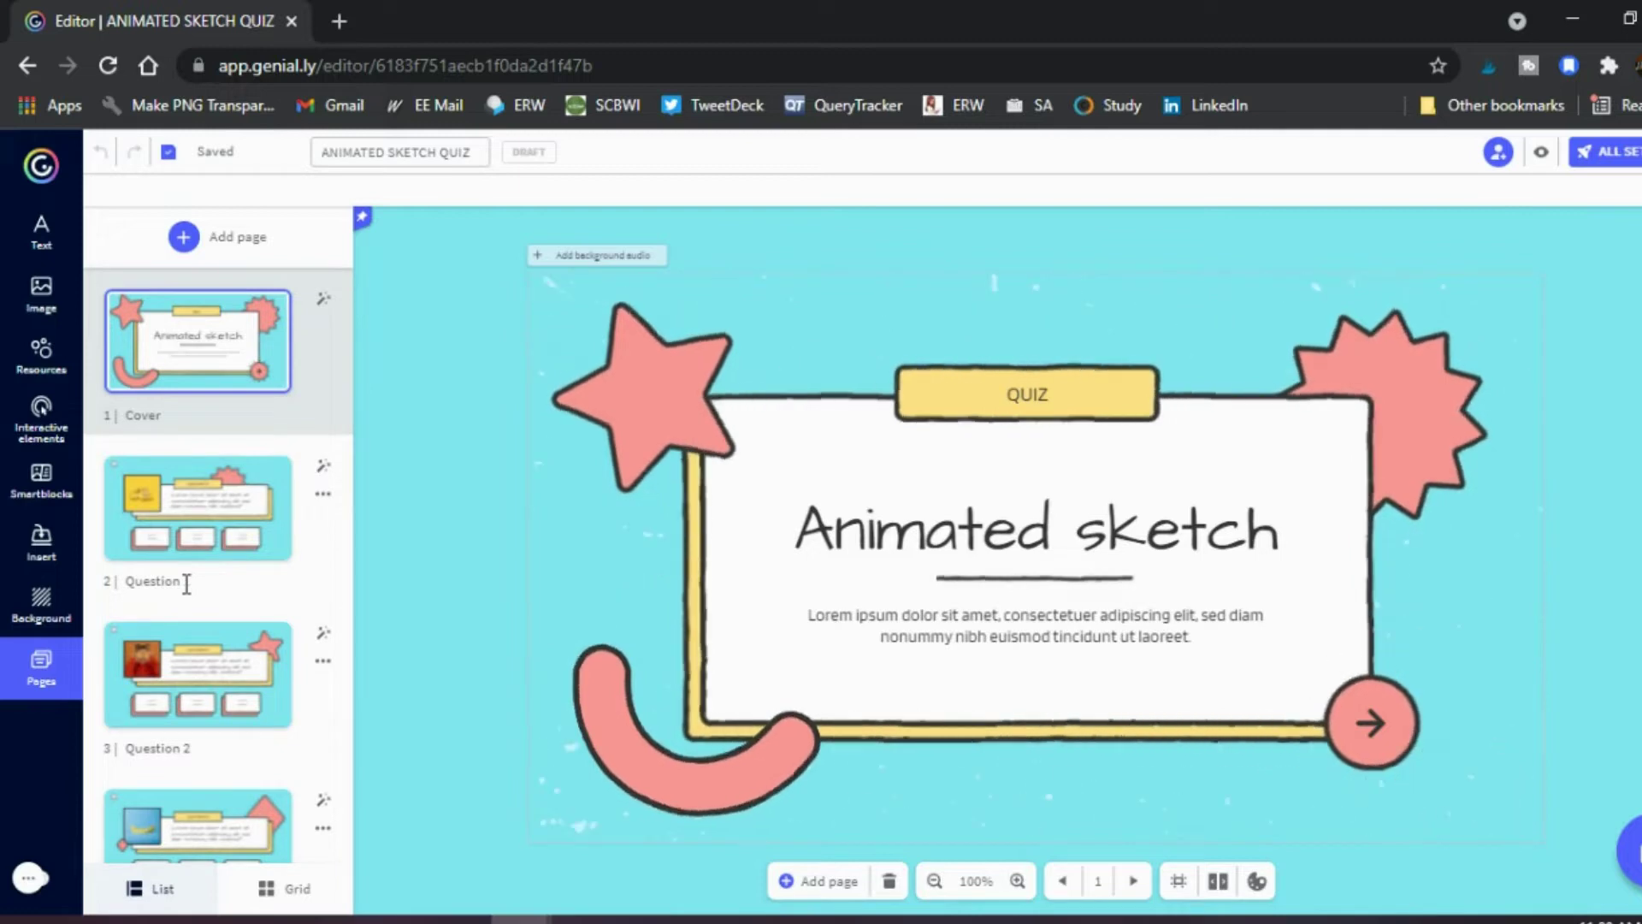
pyautogui.click(1029, 535)
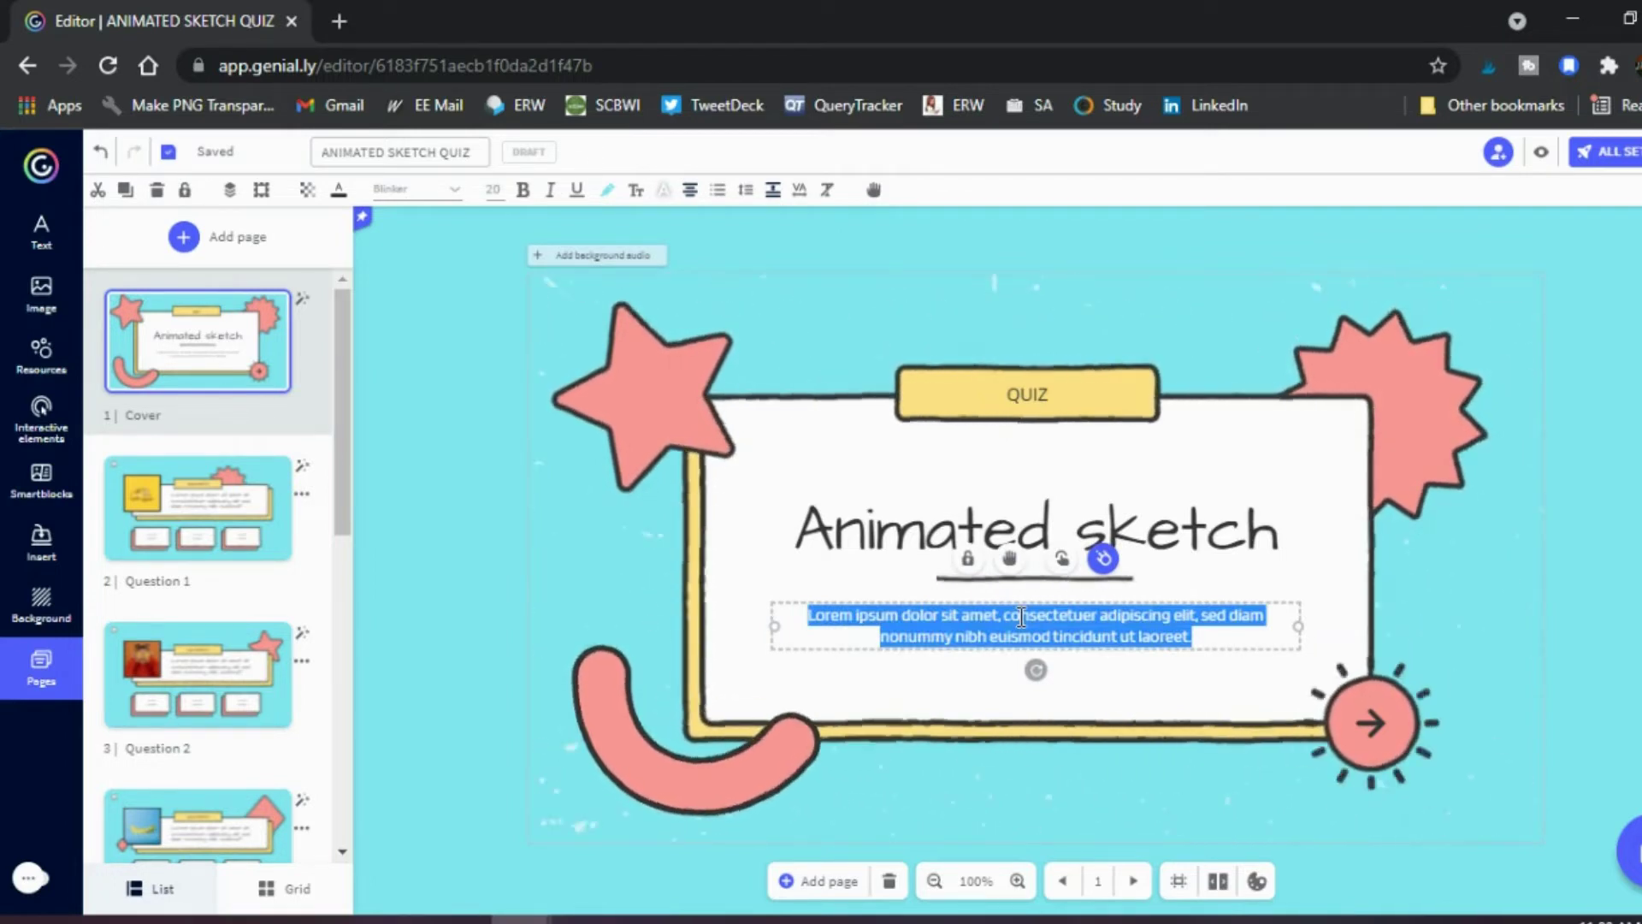
# View the Question 1, WRONG, END and Question 5 pages of the quiz.
pyautogui.click(195, 523)
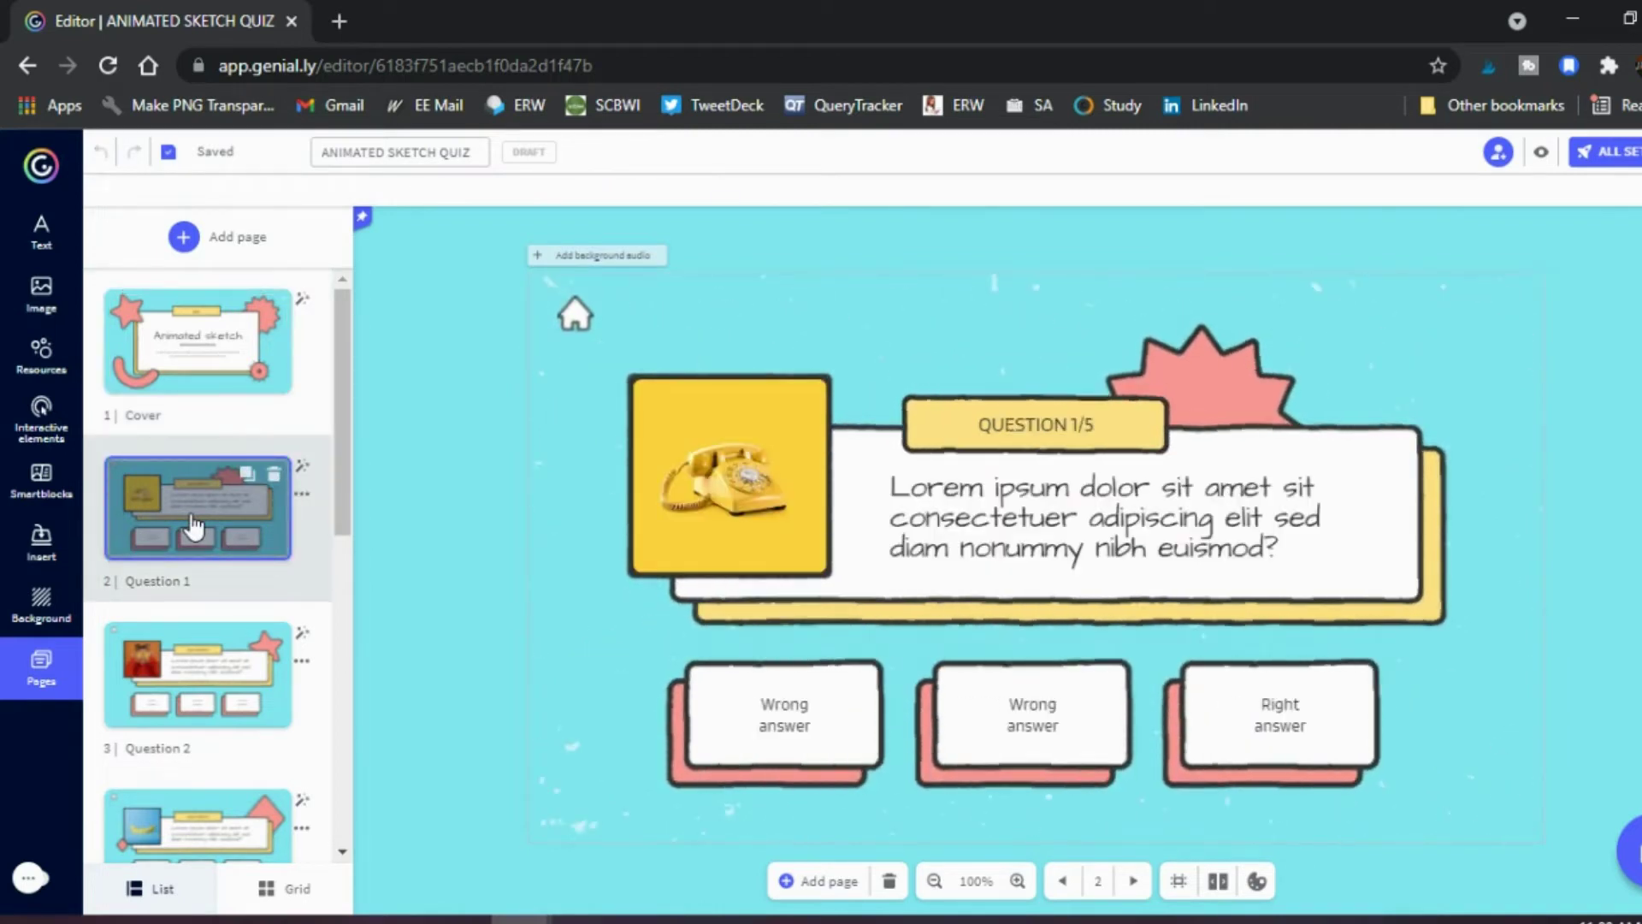
pyautogui.scroll(-8, 204, 550)
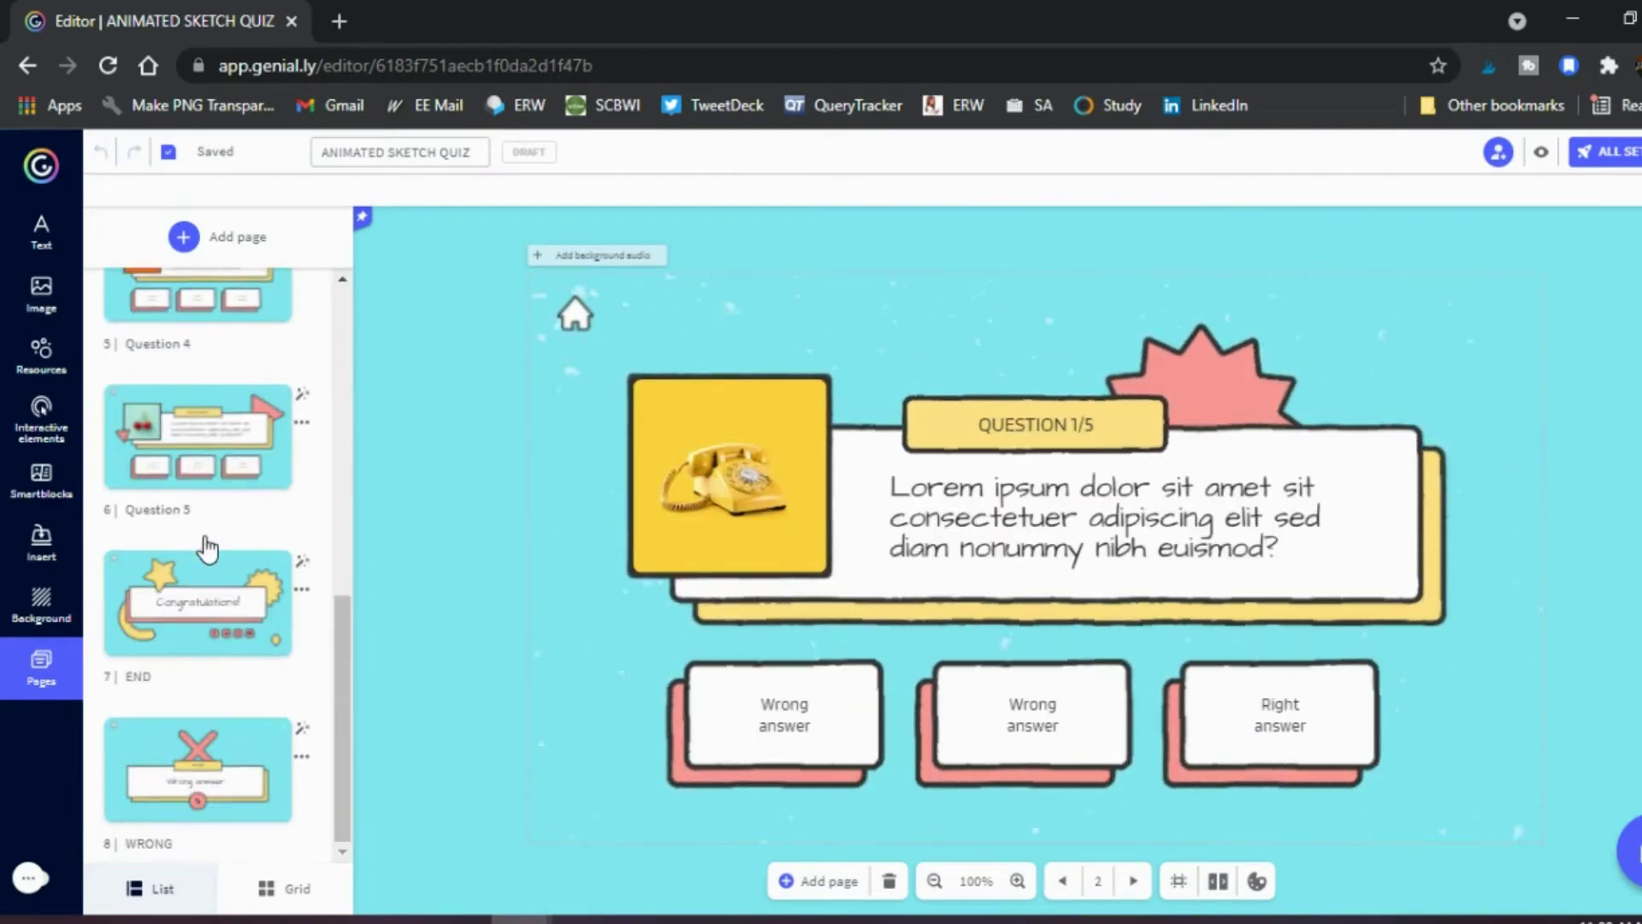
pyautogui.click(193, 759)
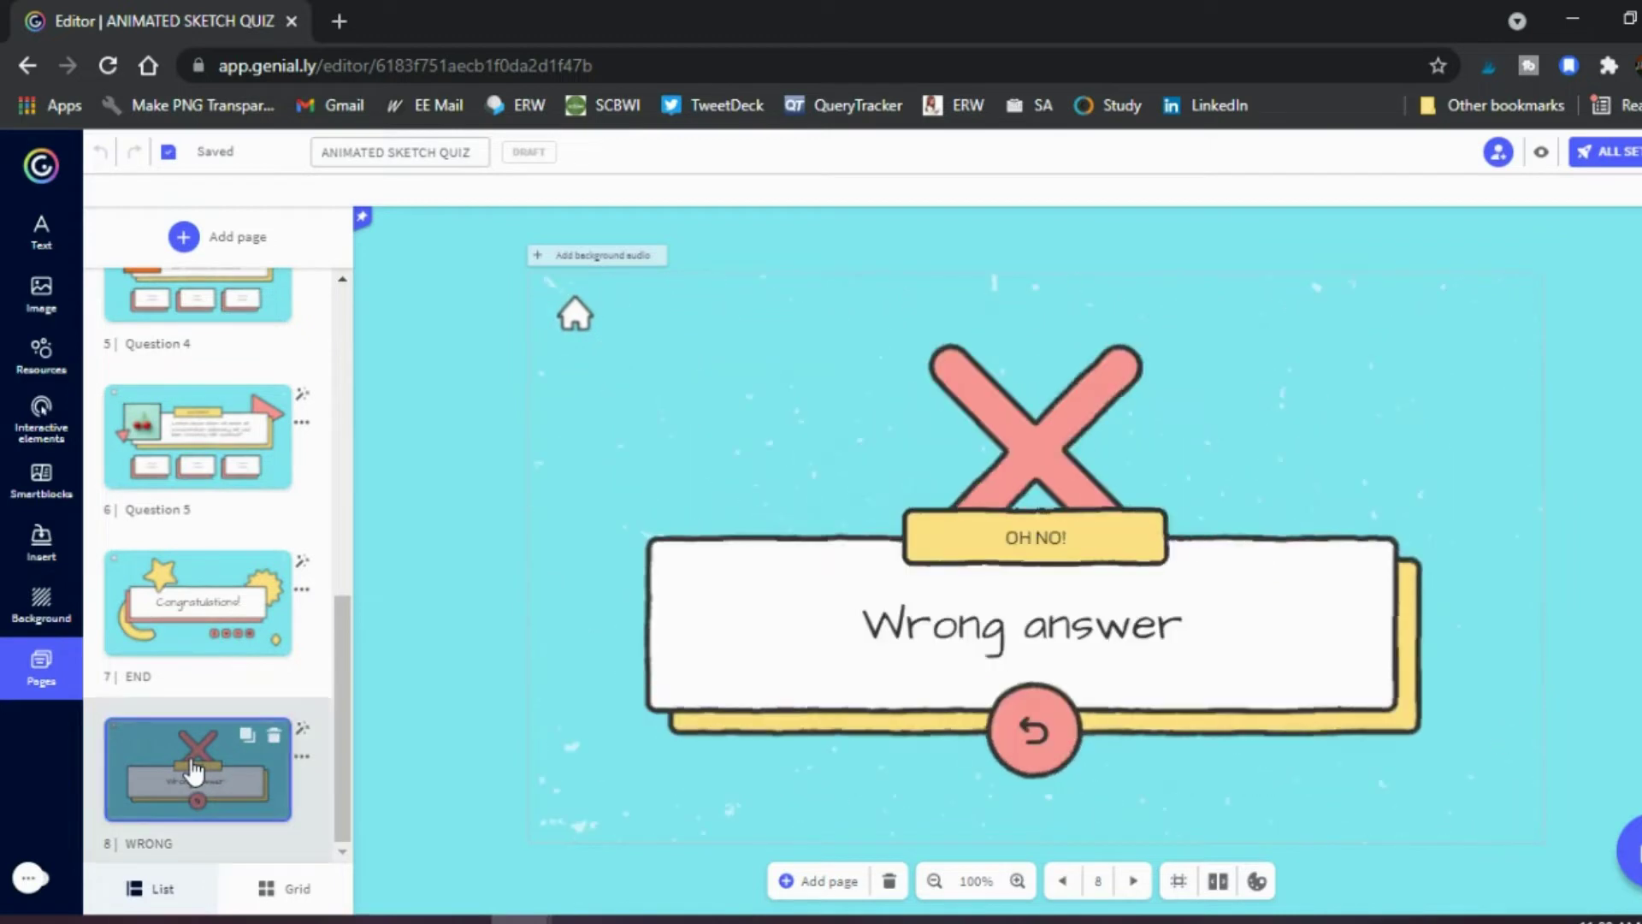
pyautogui.click(212, 612)
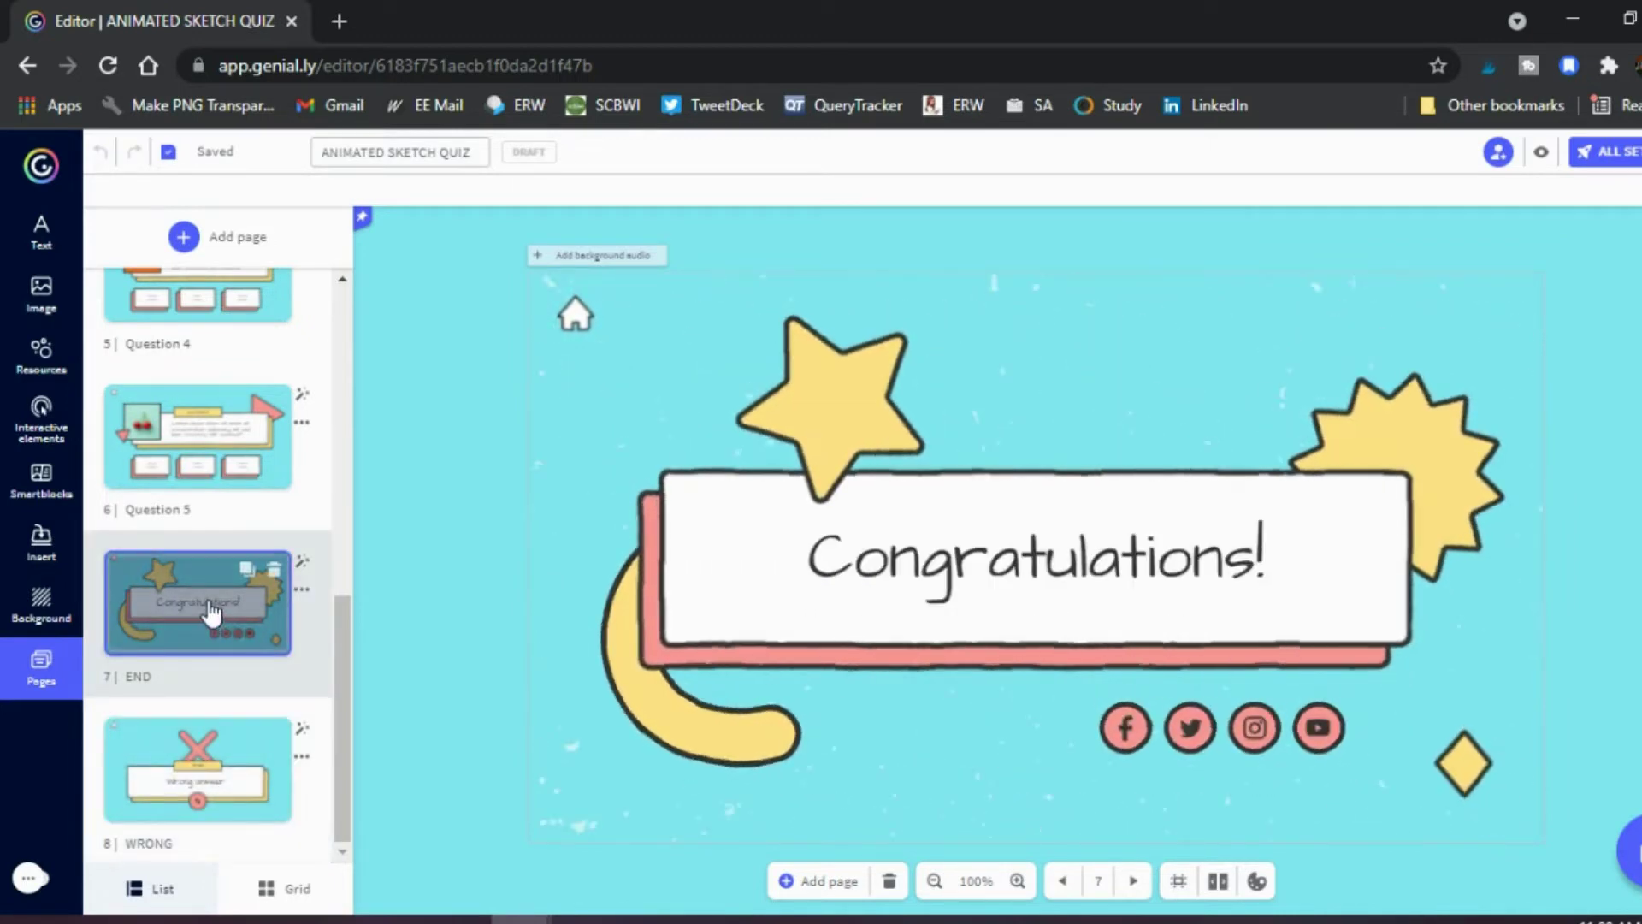
pyautogui.click(215, 448)
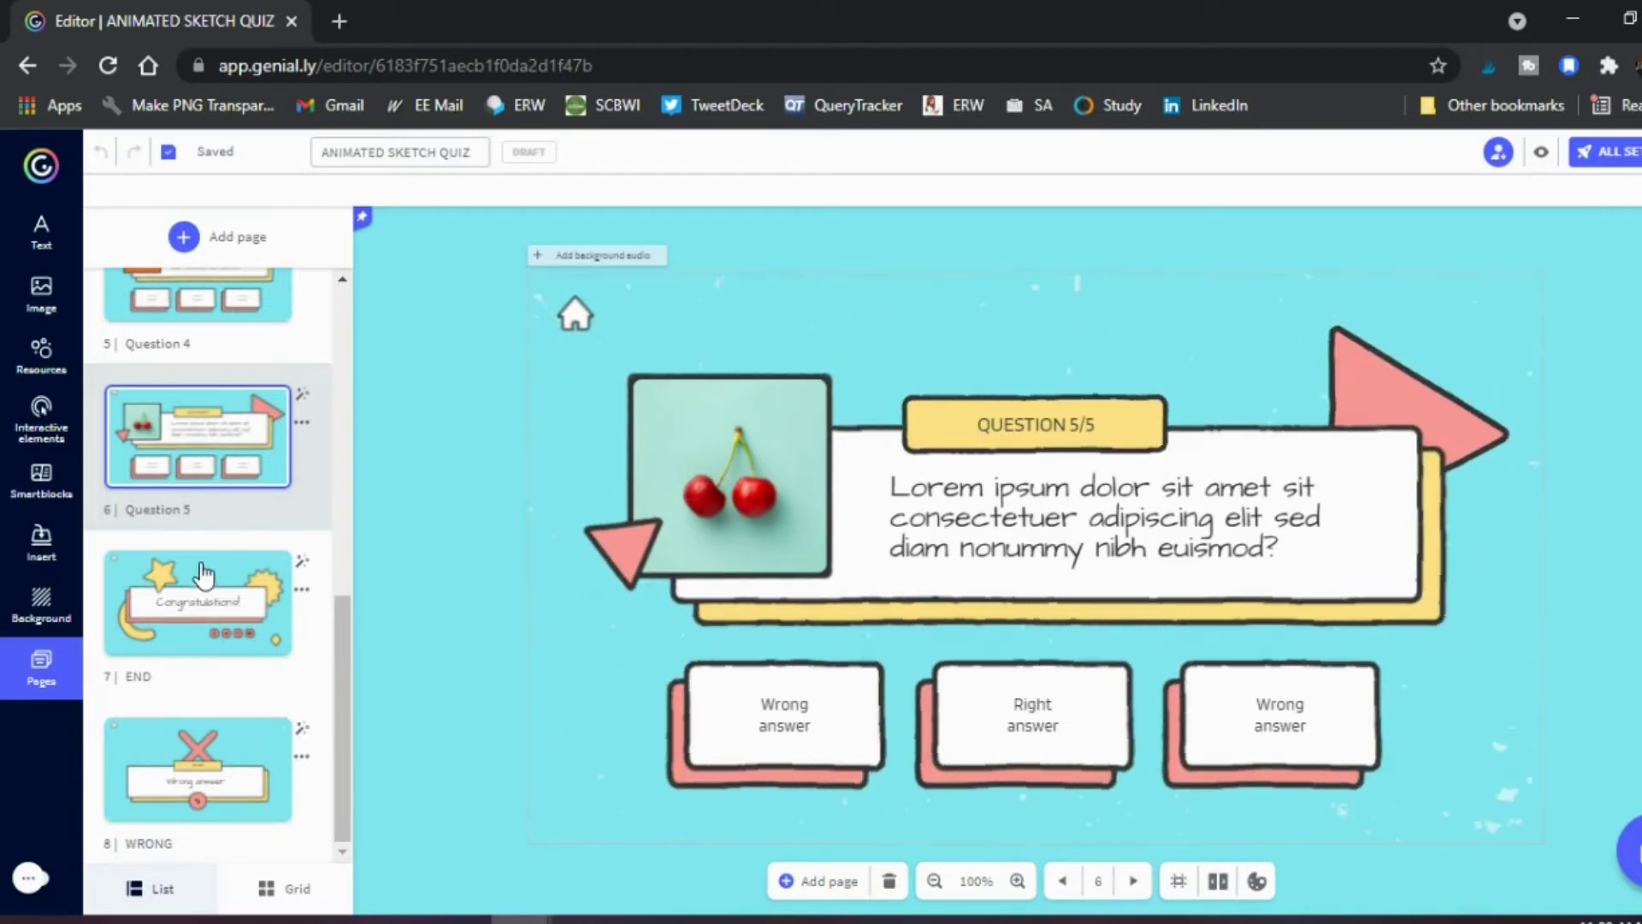
pyautogui.scroll(8, 203, 576)
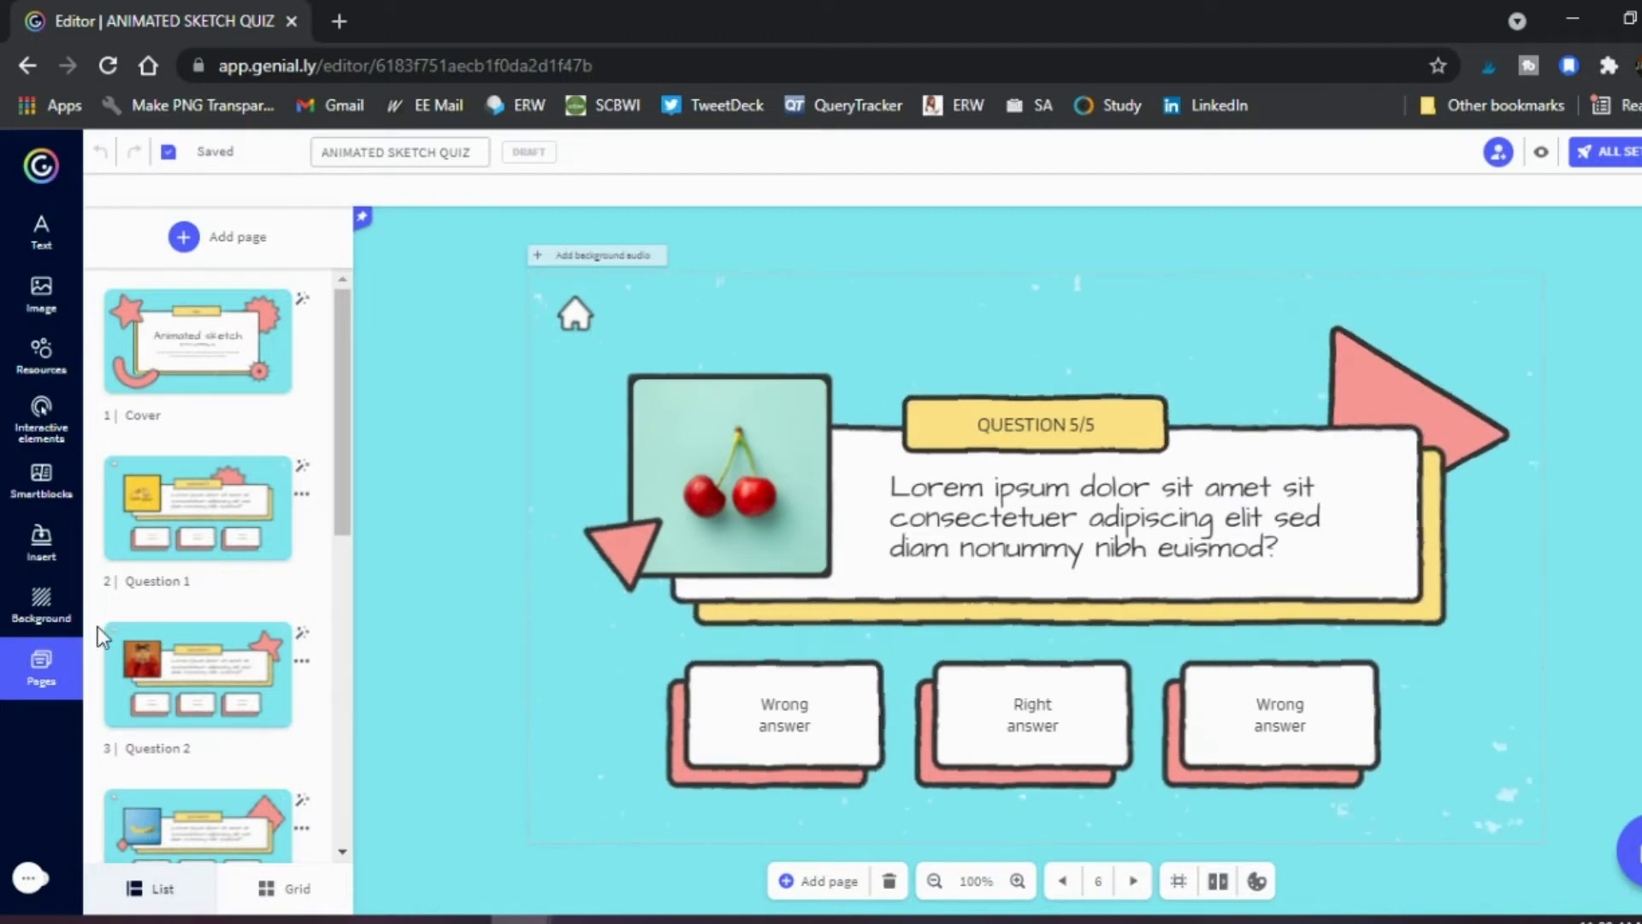
# Examine the editor's background options, audio insertion options, Smartblocks and interactive elements.
pyautogui.click(47, 612)
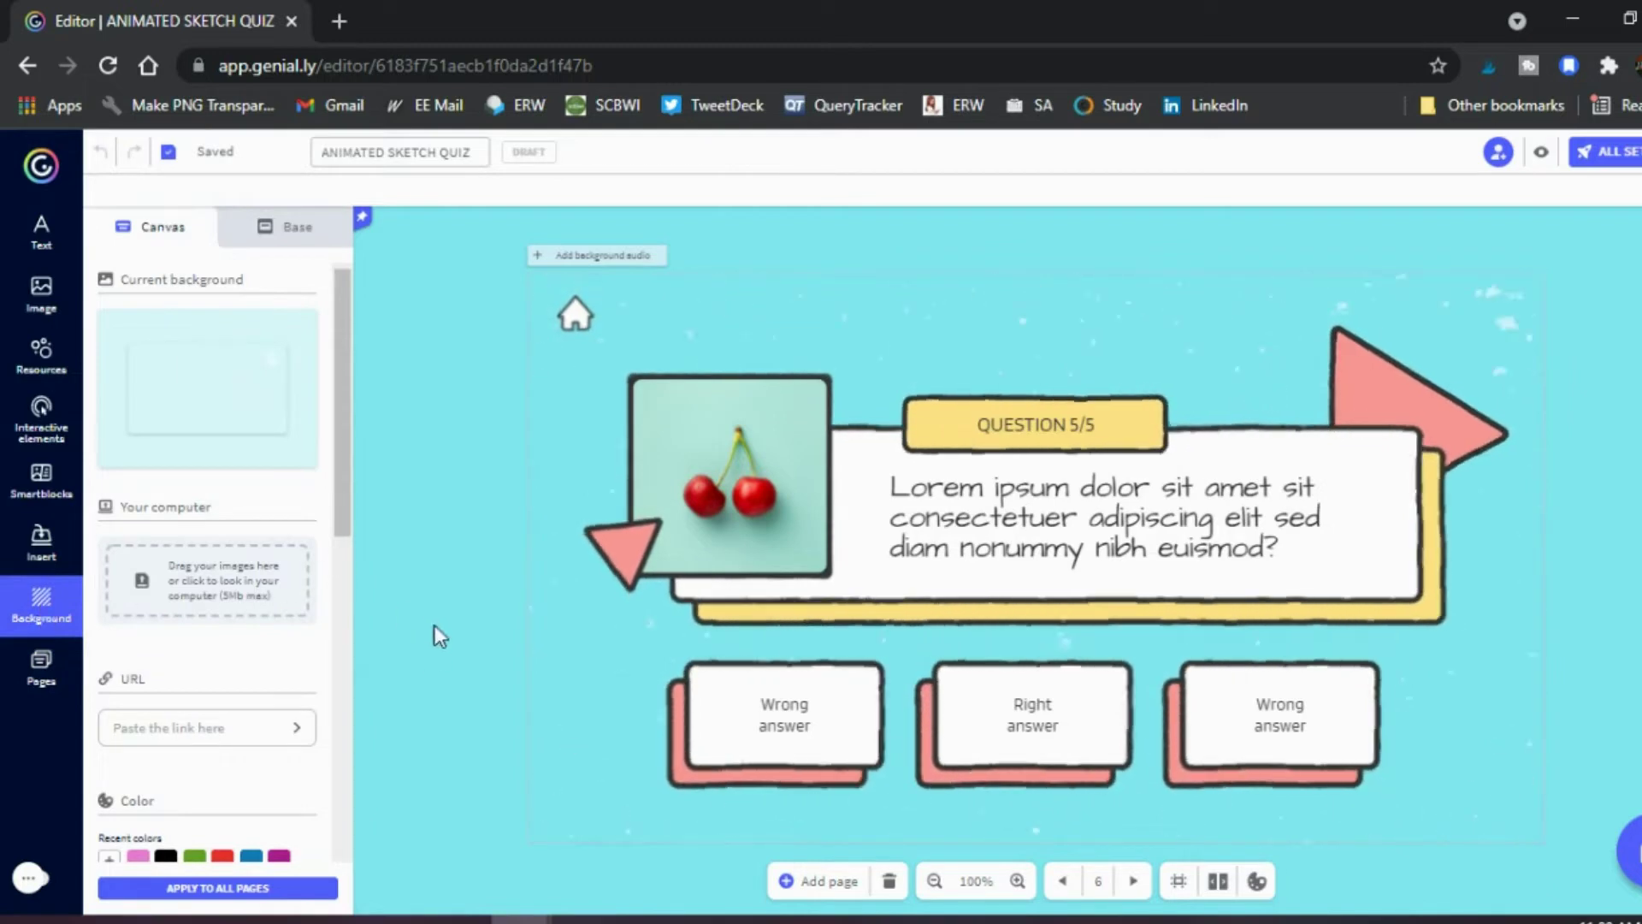
pyautogui.click(28, 557)
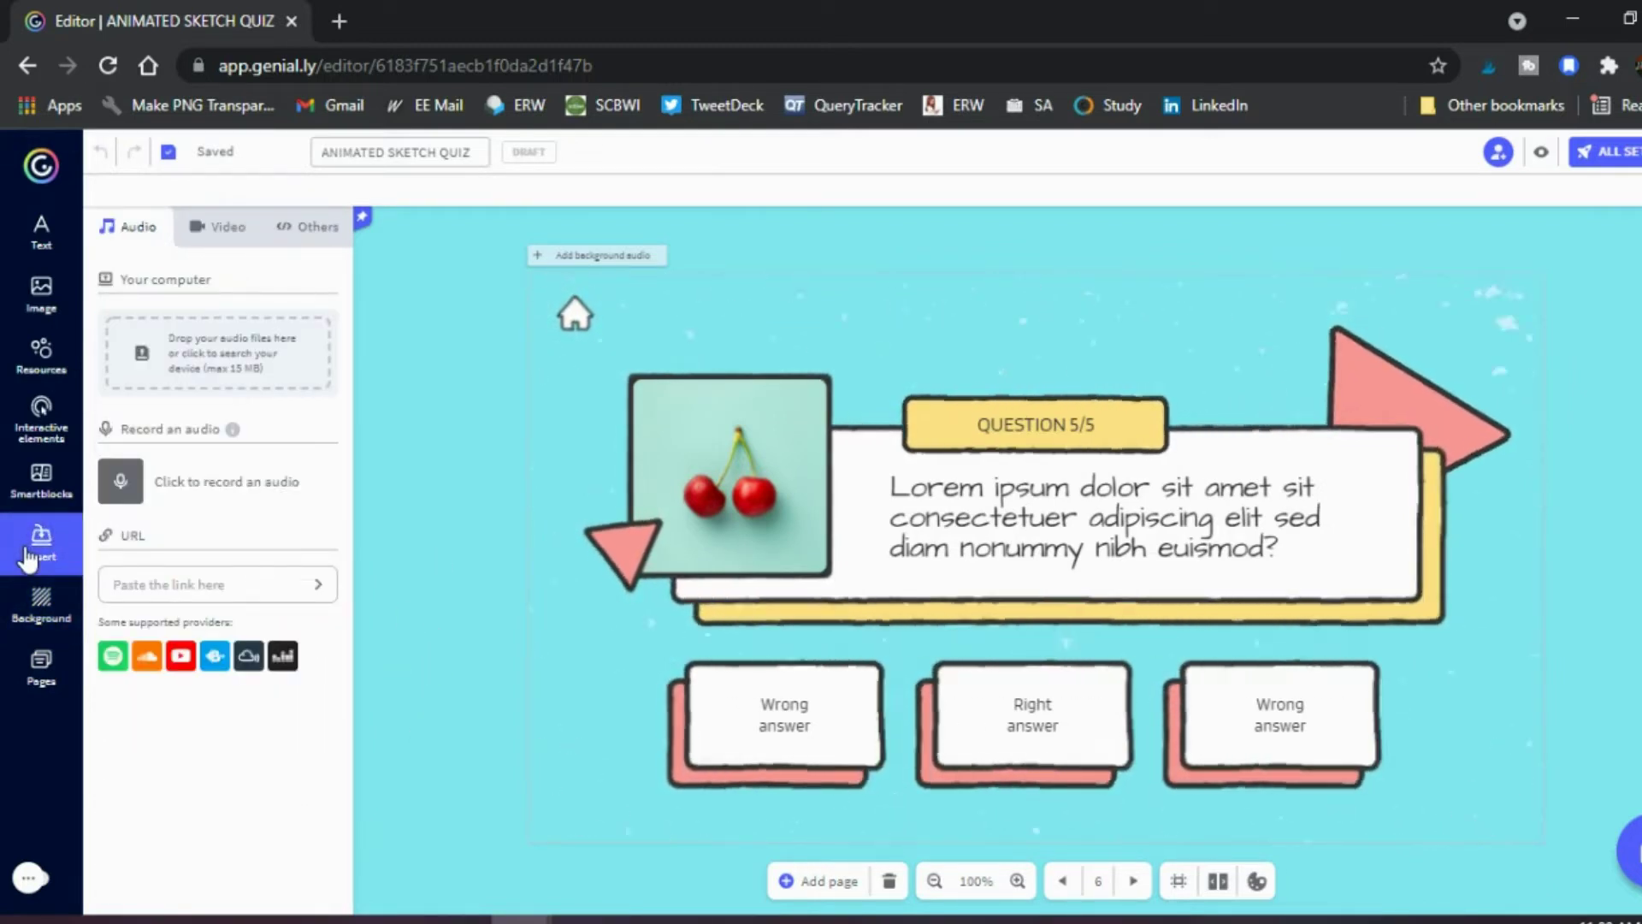
pyautogui.click(46, 487)
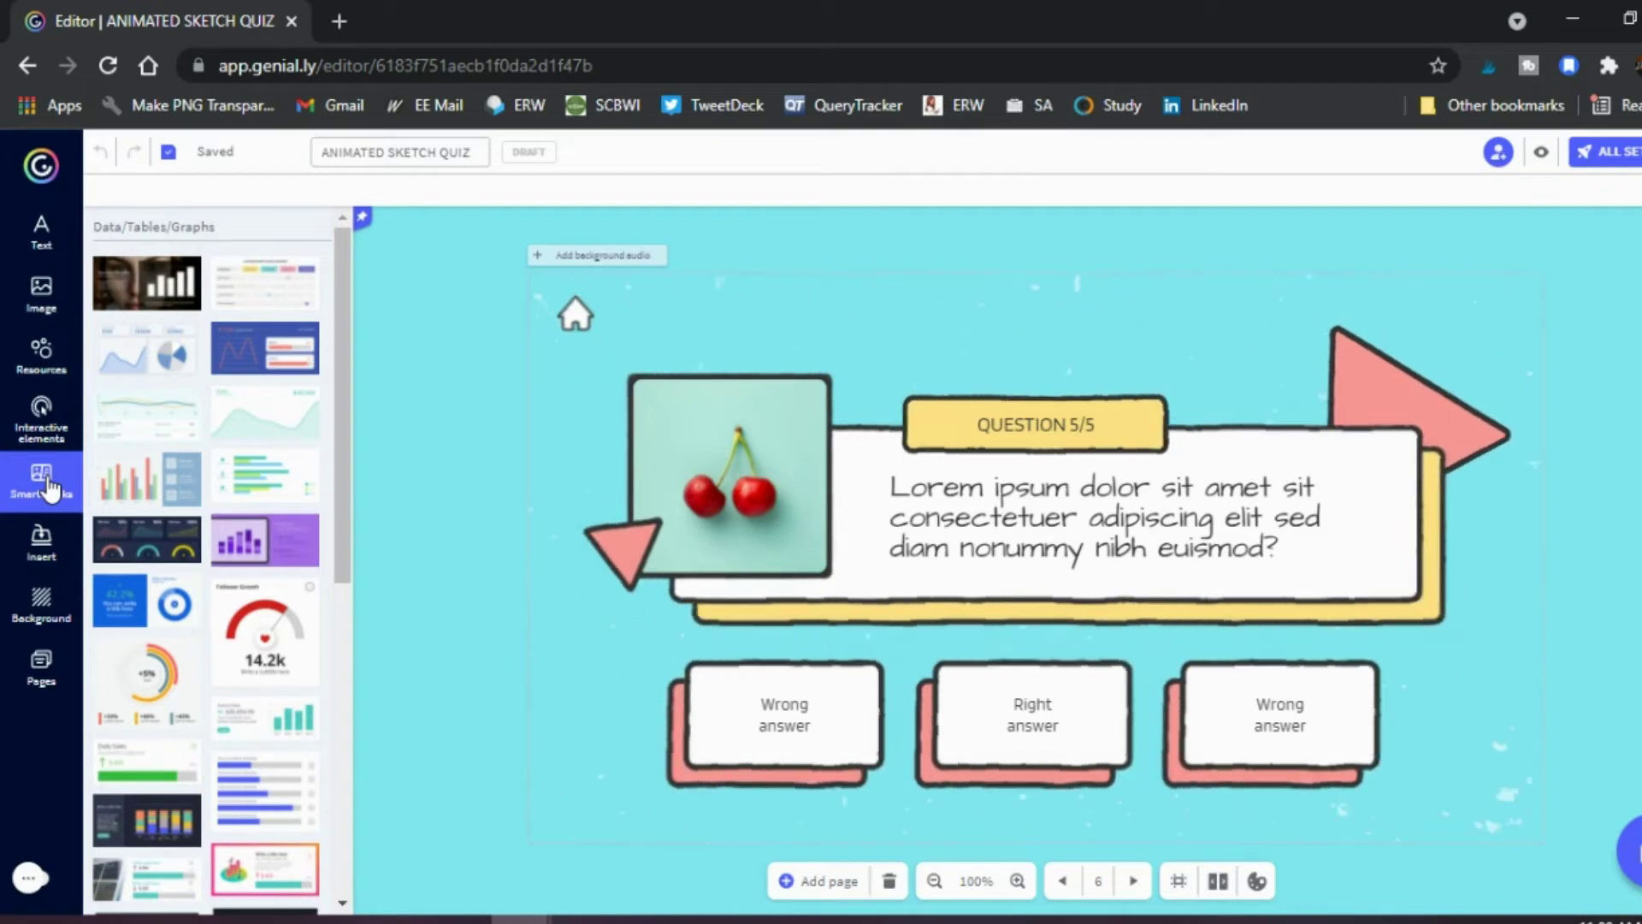
pyautogui.click(50, 429)
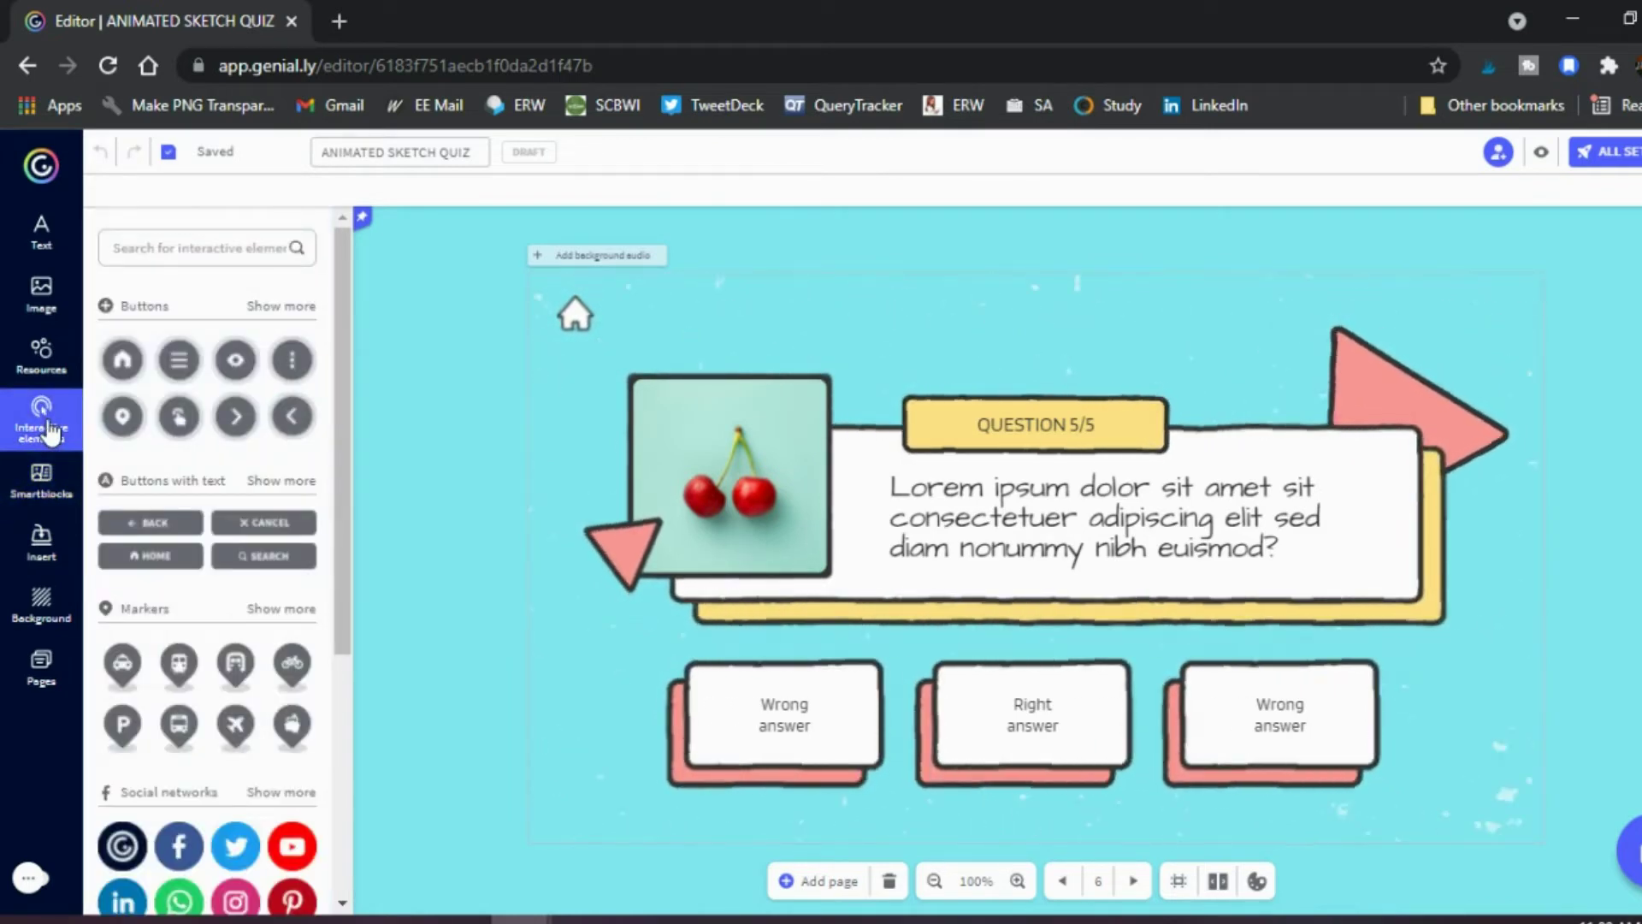
# Browse the Resources library down to its illustrations and scenes, then view the image and text options.
pyautogui.click(37, 363)
pyautogui.scroll(-5, 269, 701)
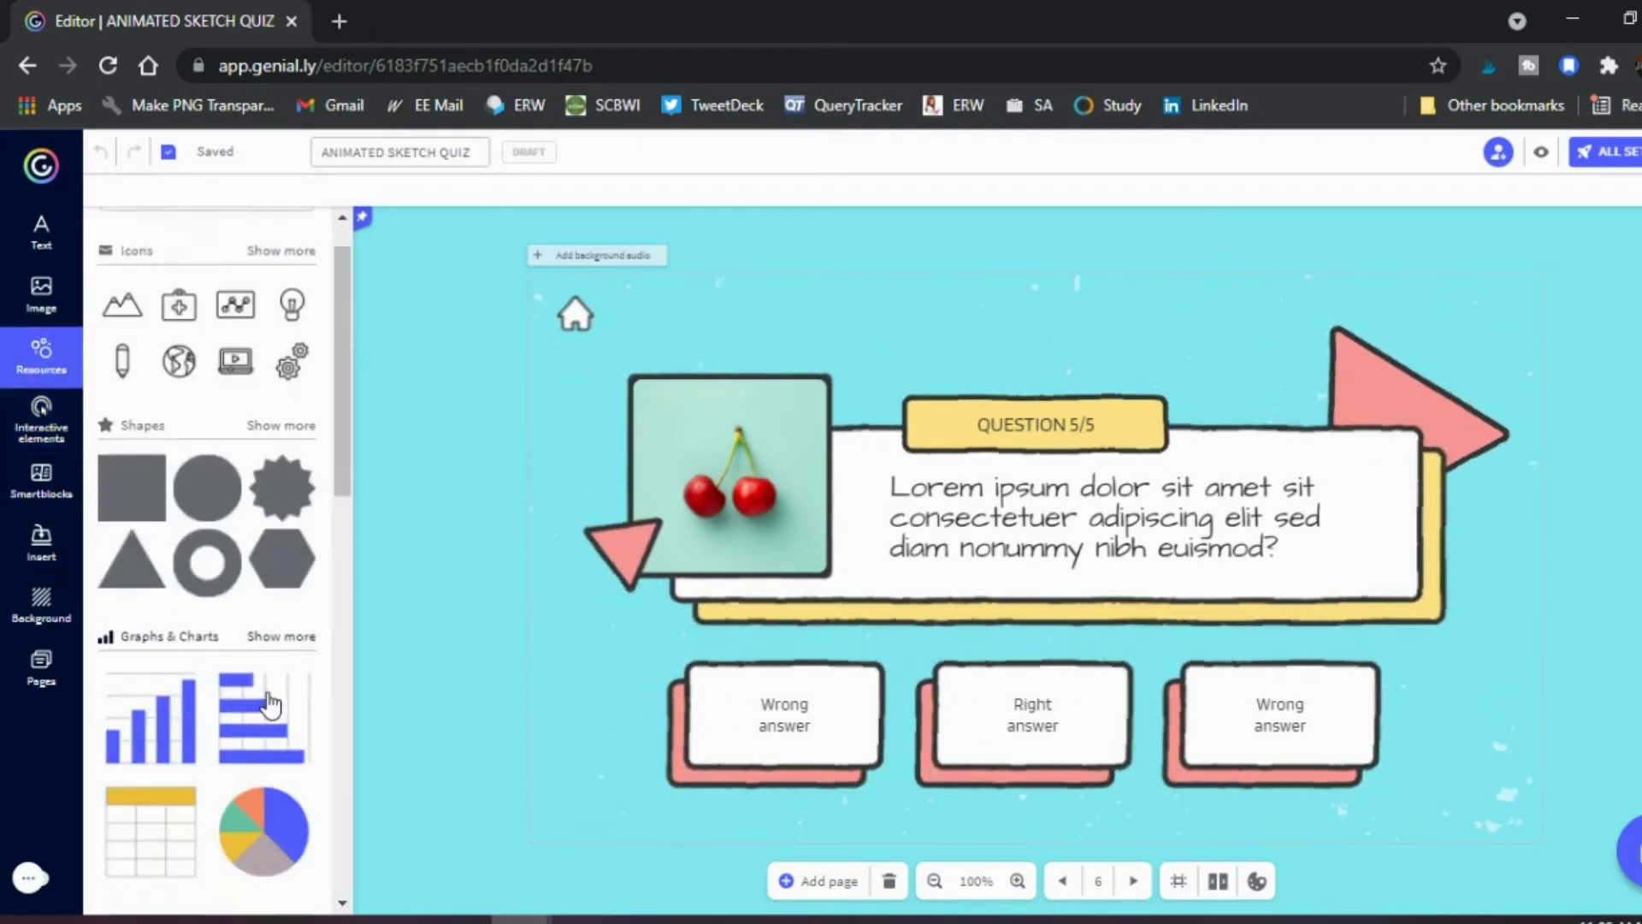
pyautogui.scroll(1, 269, 701)
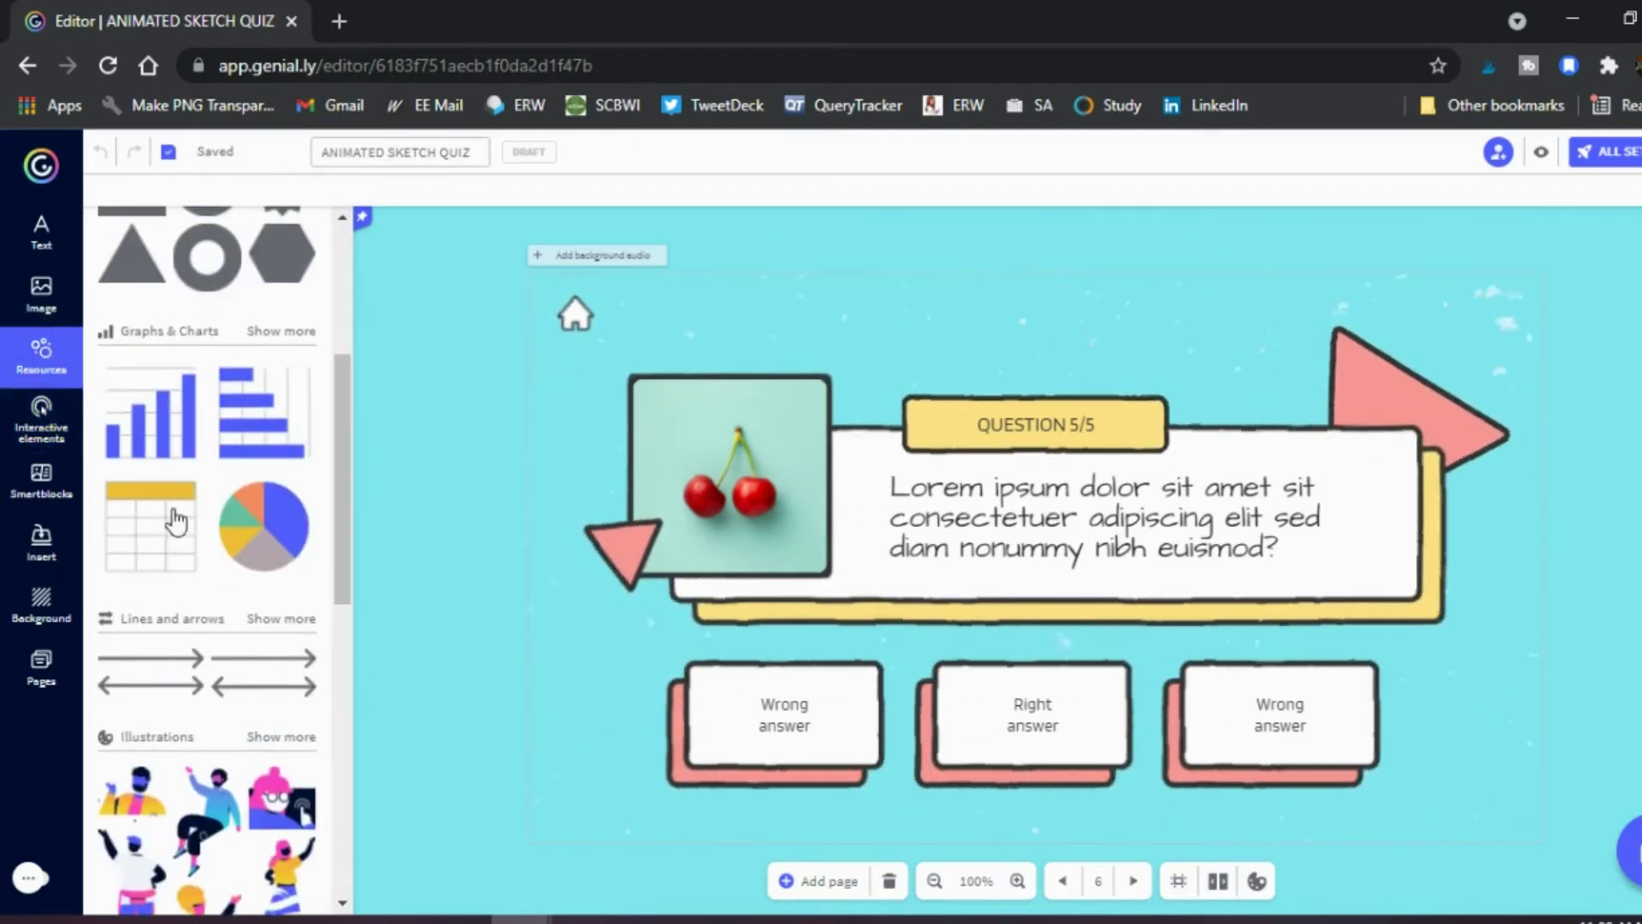
pyautogui.scroll(-3, 259, 603)
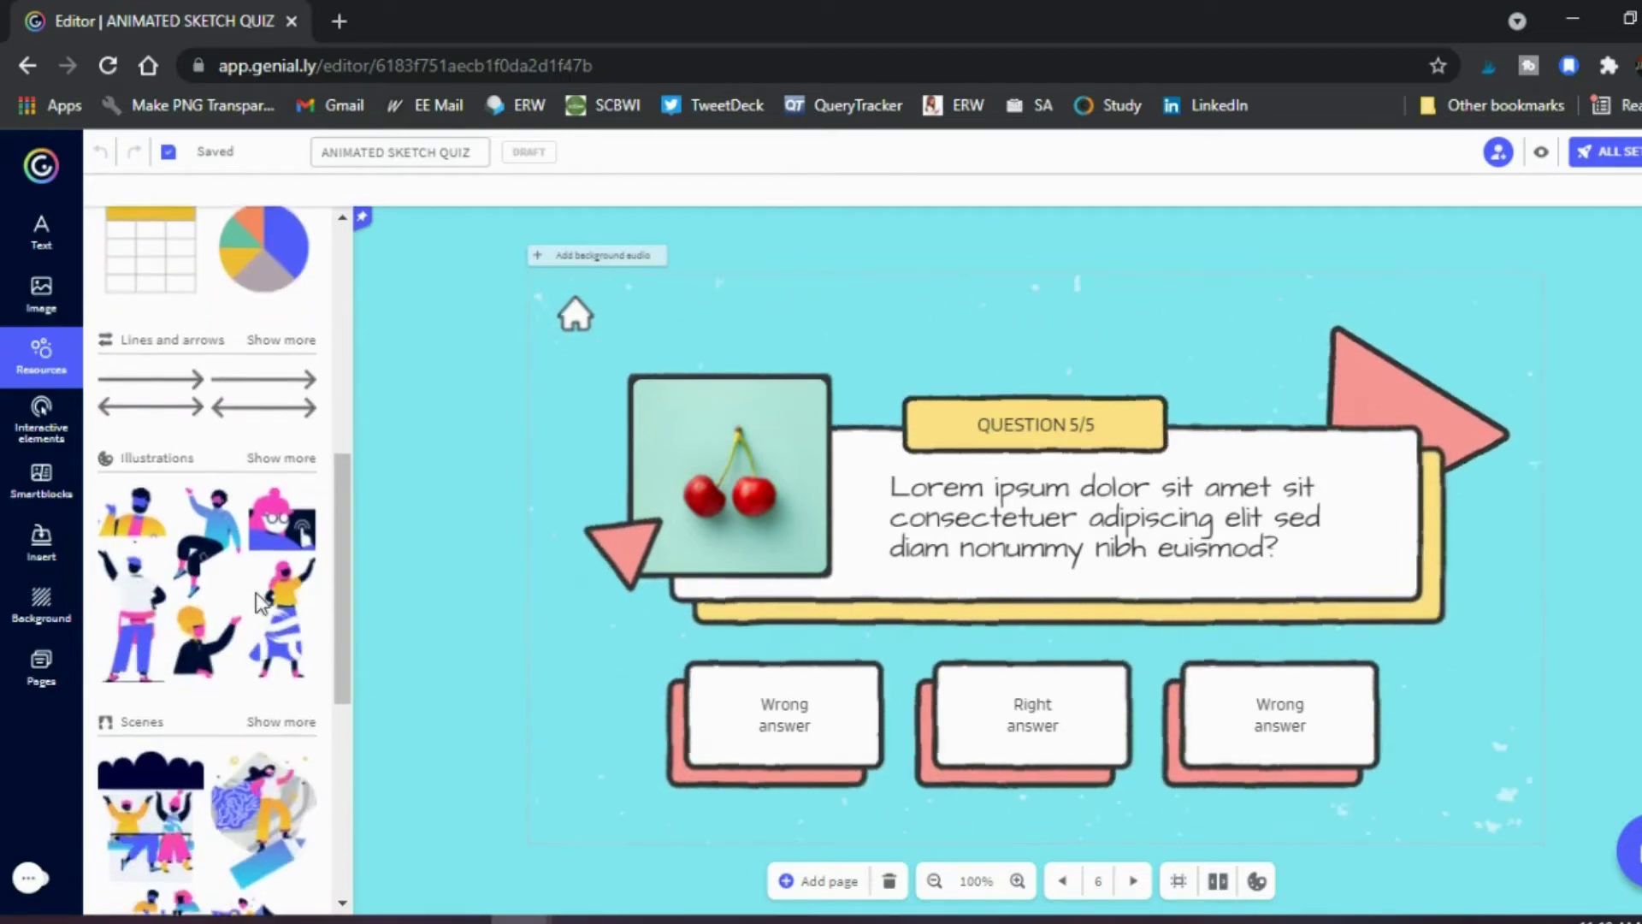
pyautogui.scroll(7, 259, 601)
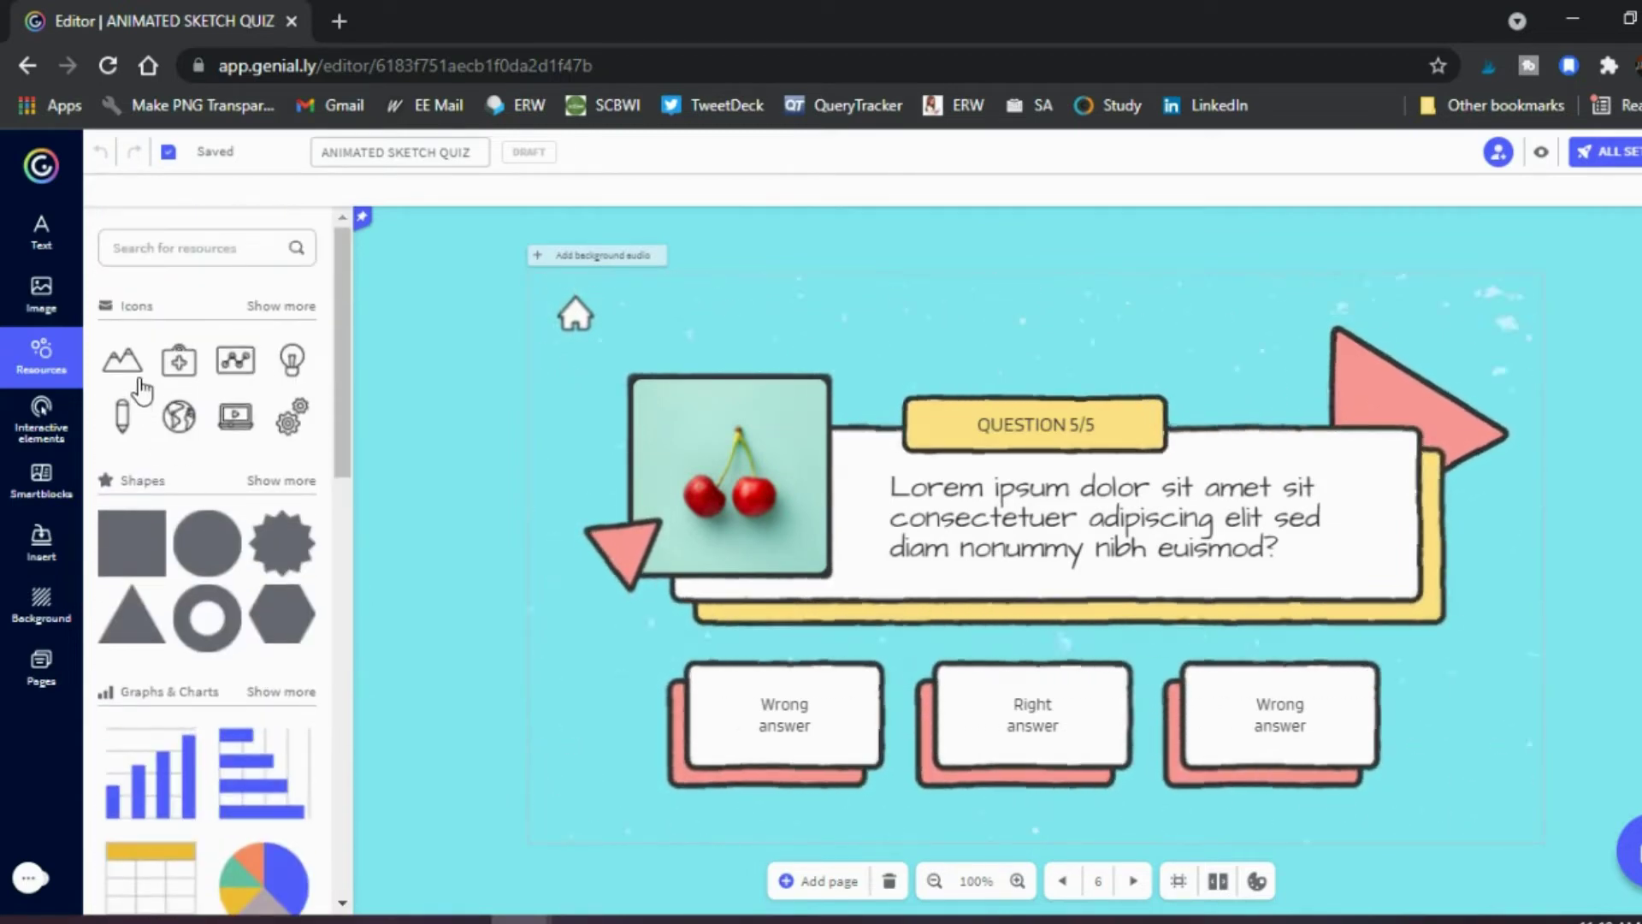
pyautogui.click(42, 303)
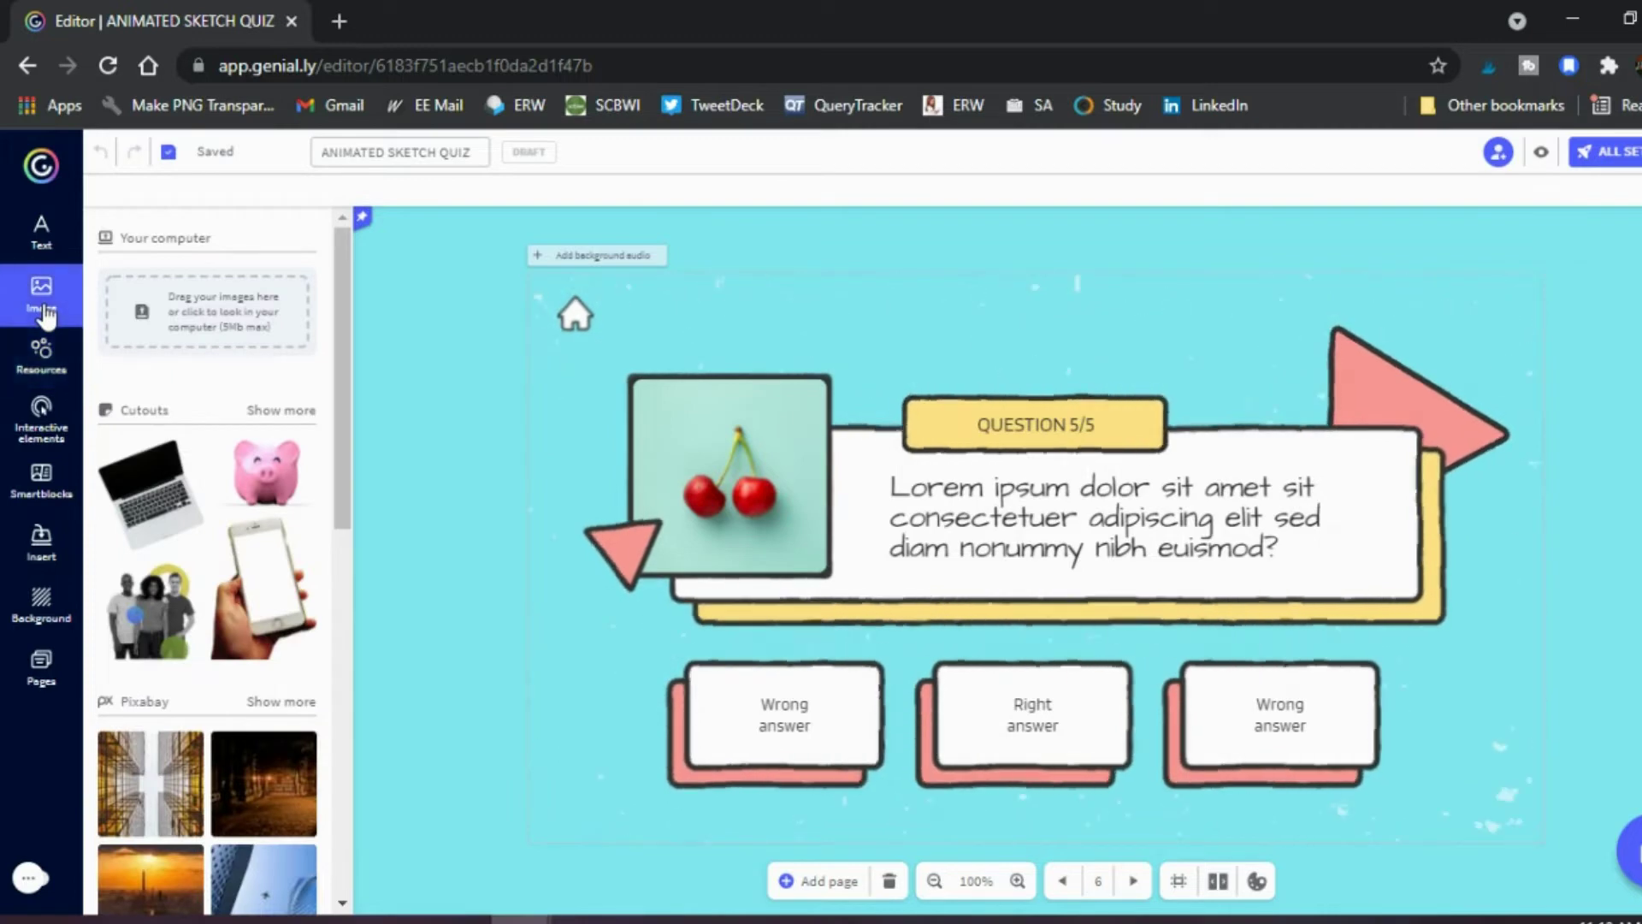
pyautogui.click(46, 230)
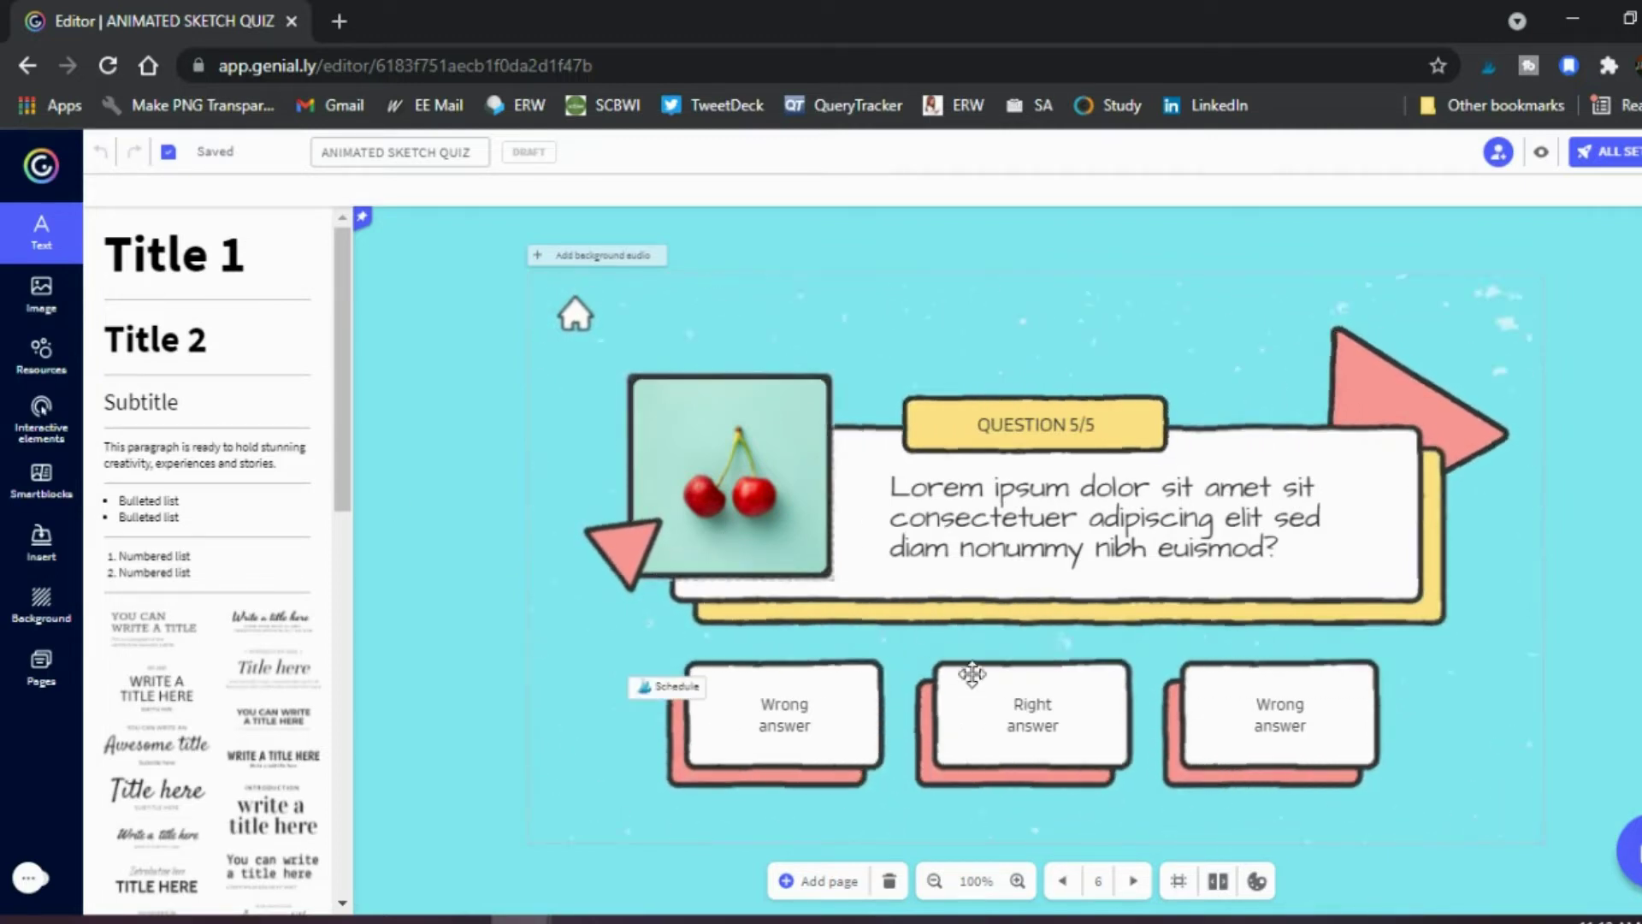
# Review the Go to page, Window, Tooltip and Link interactivity options for Question 5's "Right answer" text, then close them without saving.
pyautogui.click(985, 700)
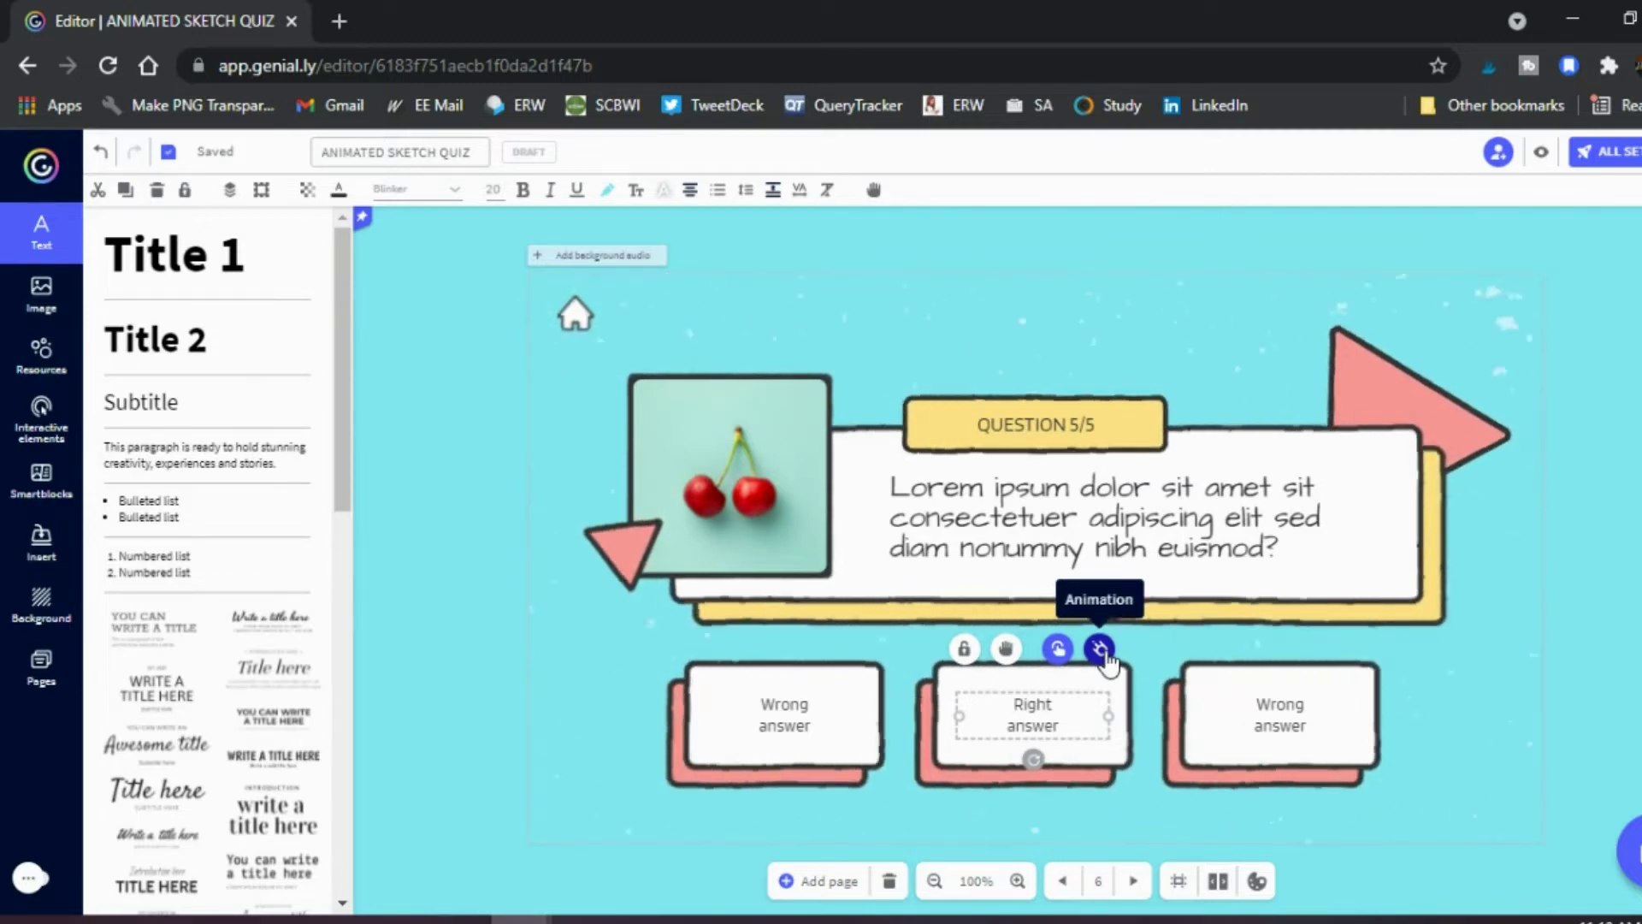
pyautogui.click(1057, 650)
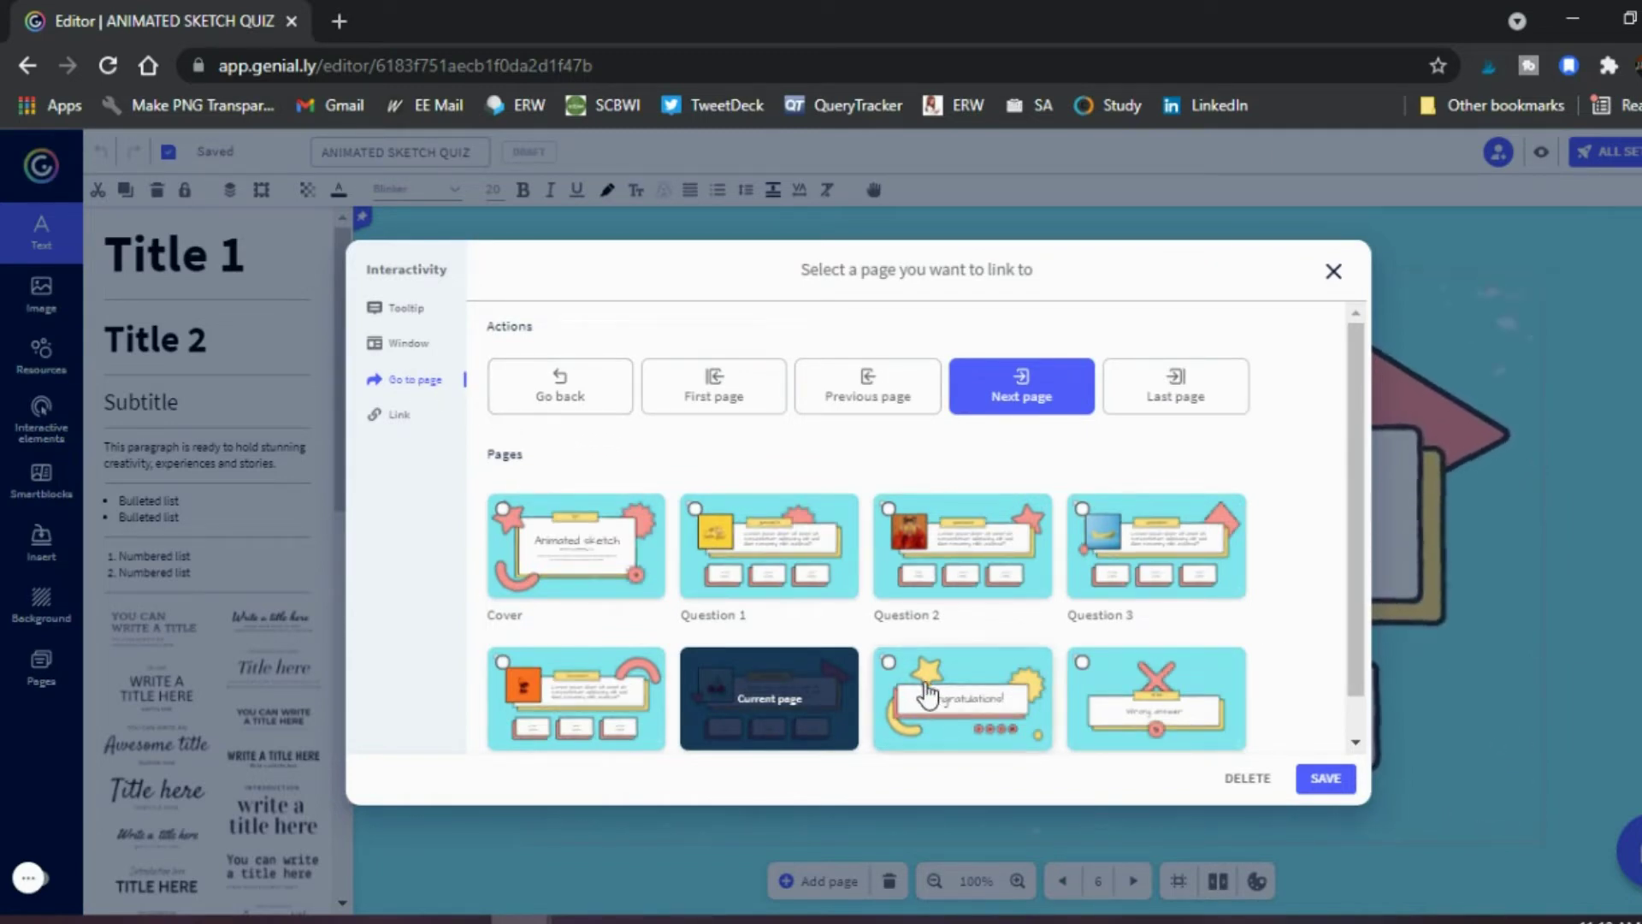
pyautogui.click(414, 359)
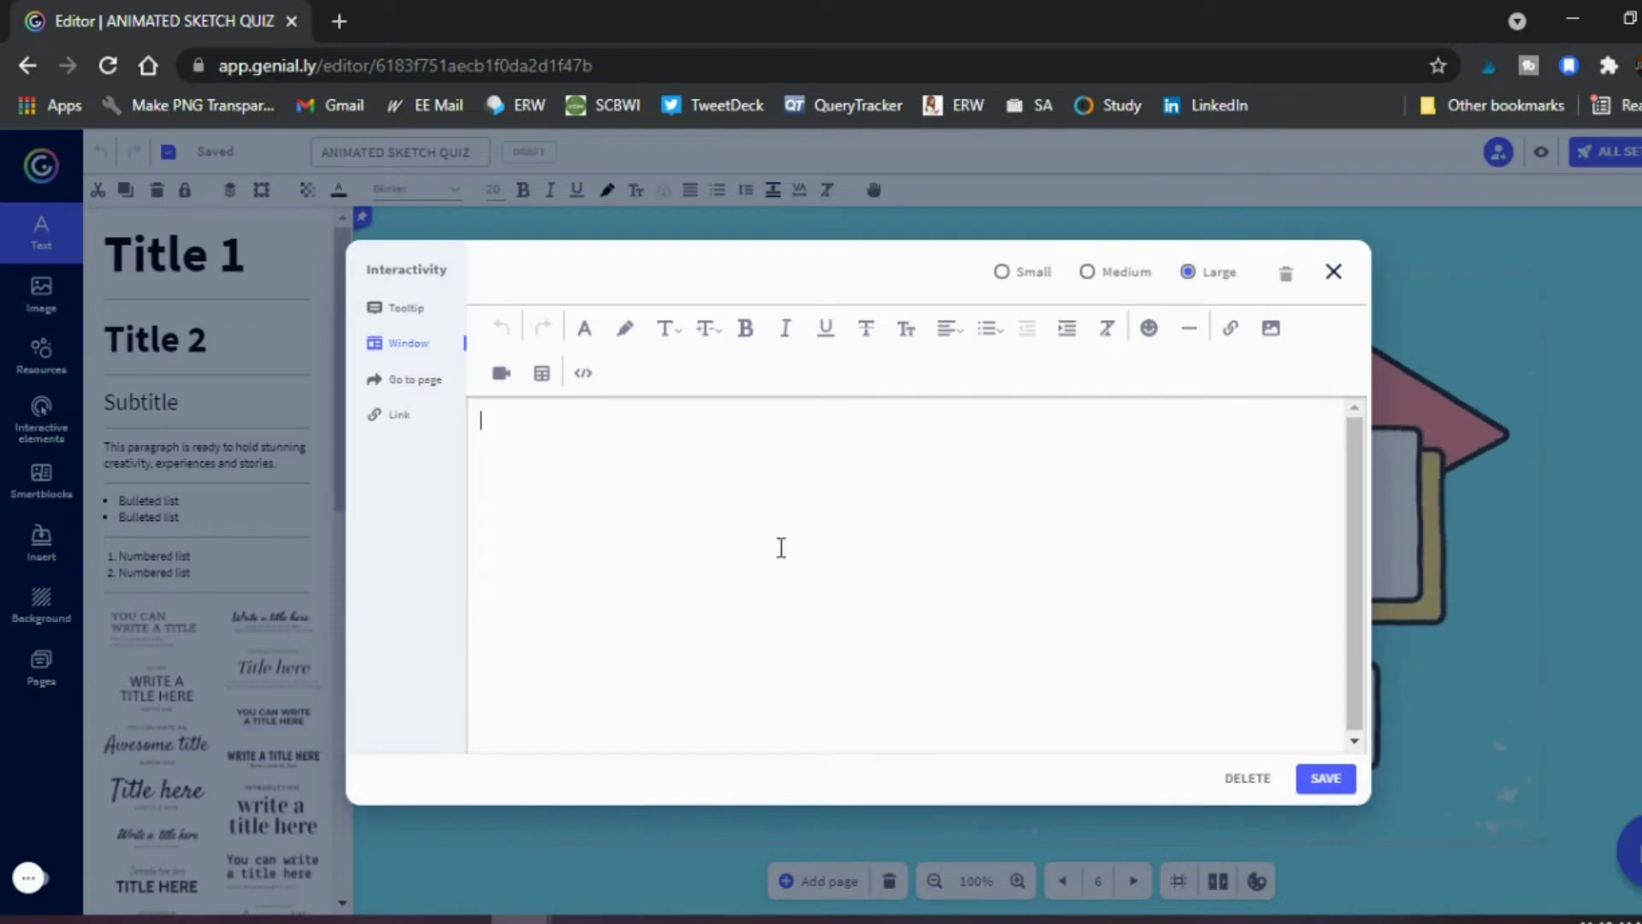
pyautogui.click(401, 309)
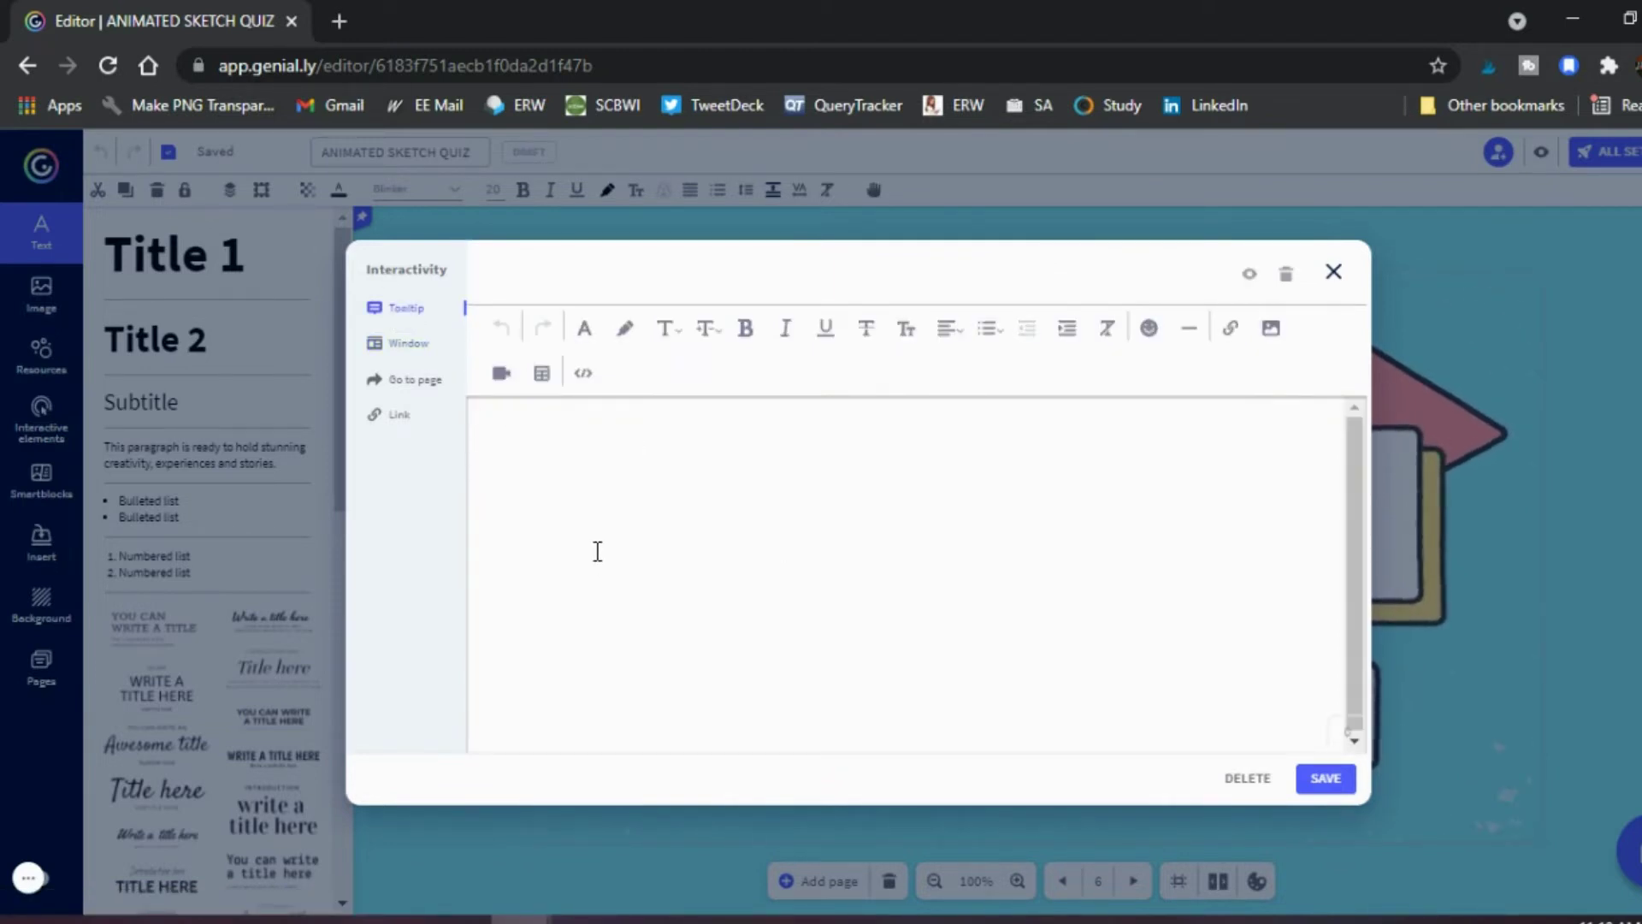
pyautogui.click(401, 422)
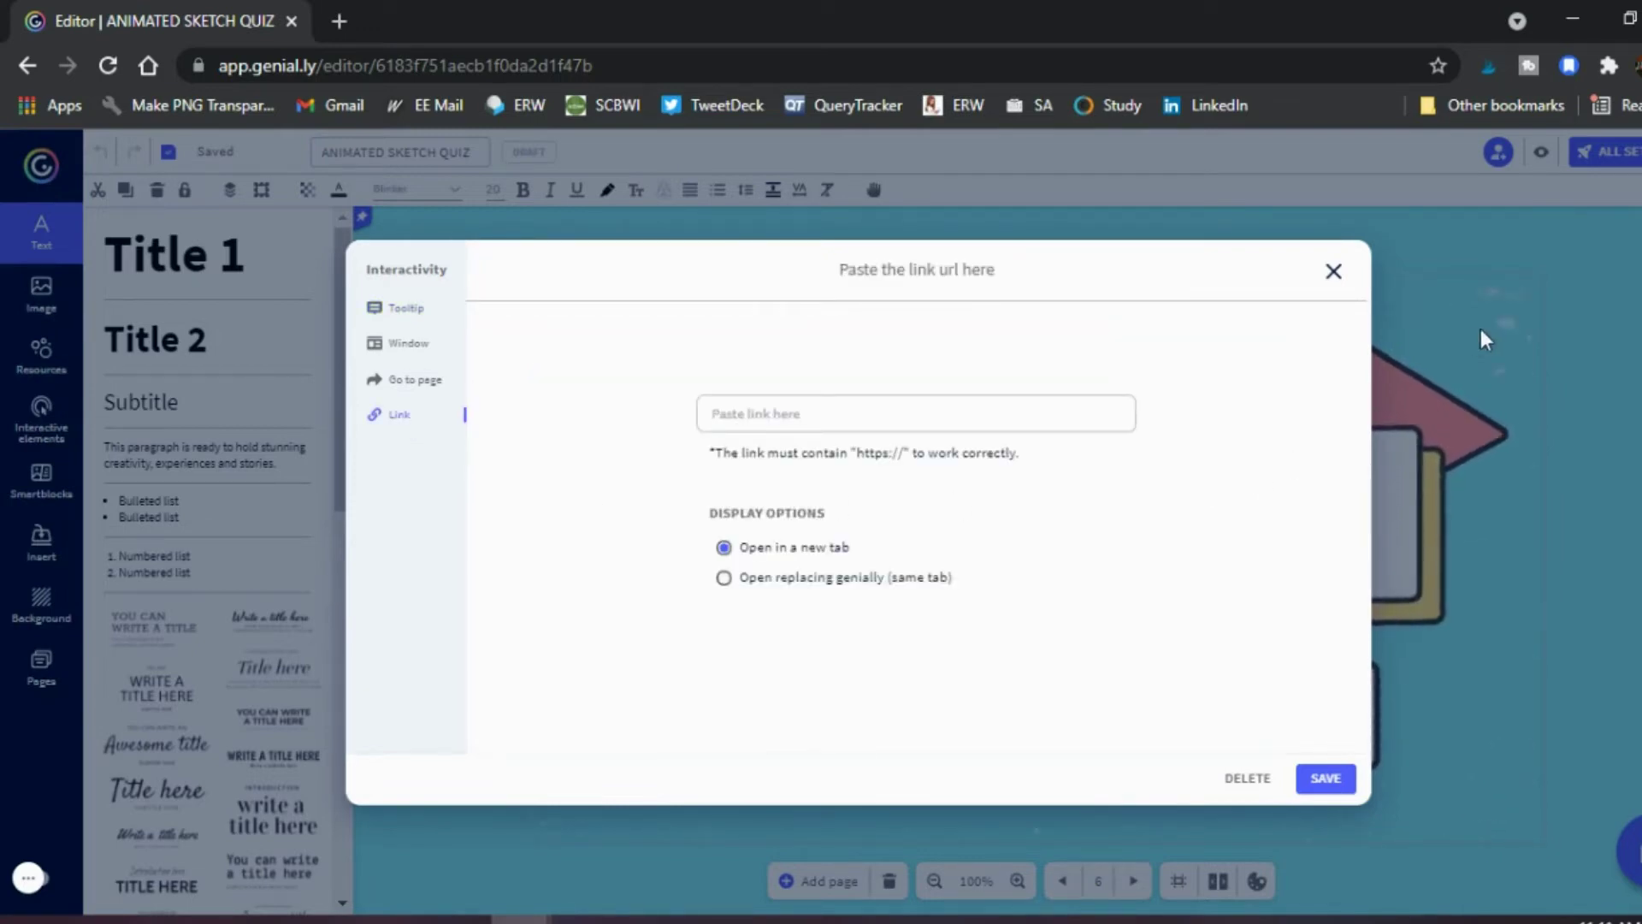
pyautogui.click(1334, 272)
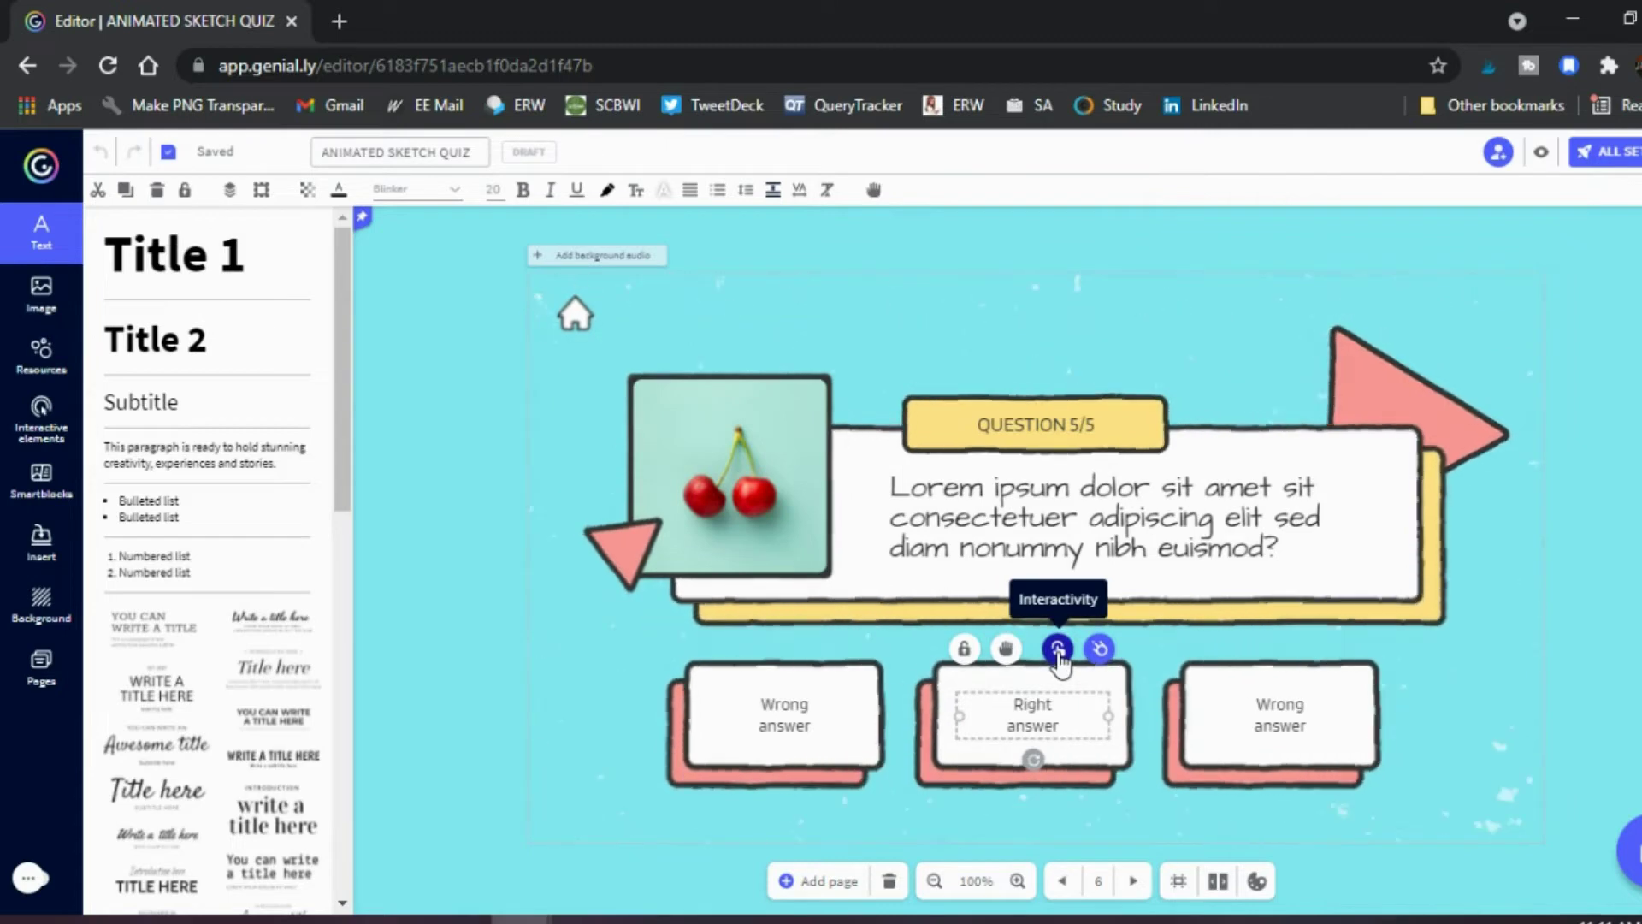
# Leave the quiz editor, start a new Genially creation and open the Presentations template category.
pyautogui.click(41, 167)
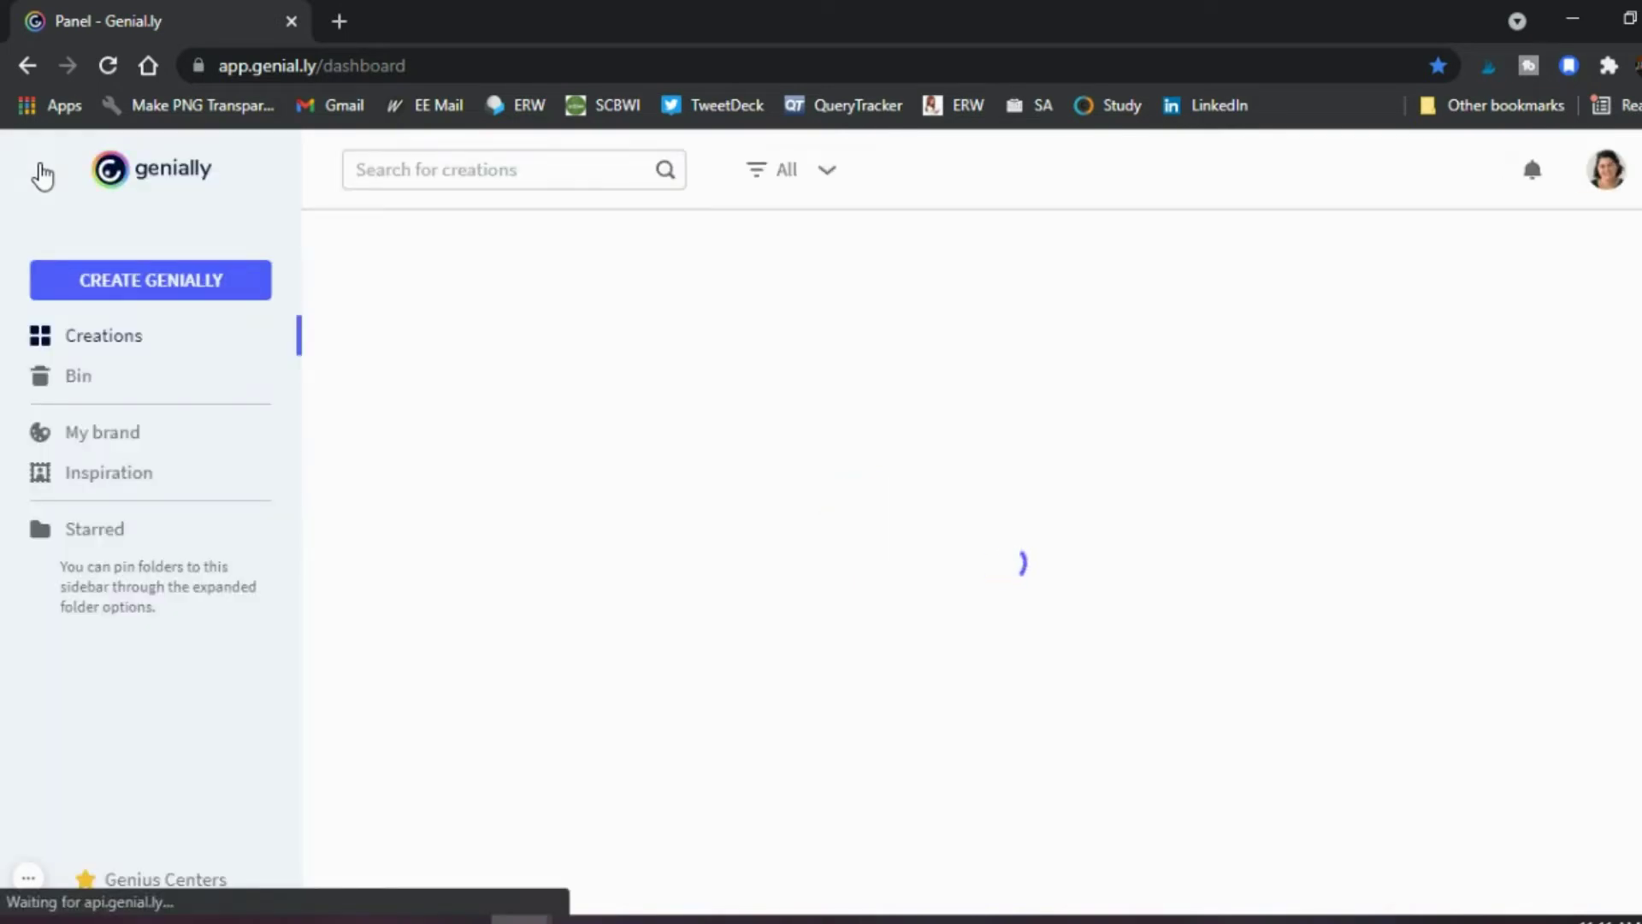
pyautogui.moveTo(649, 526)
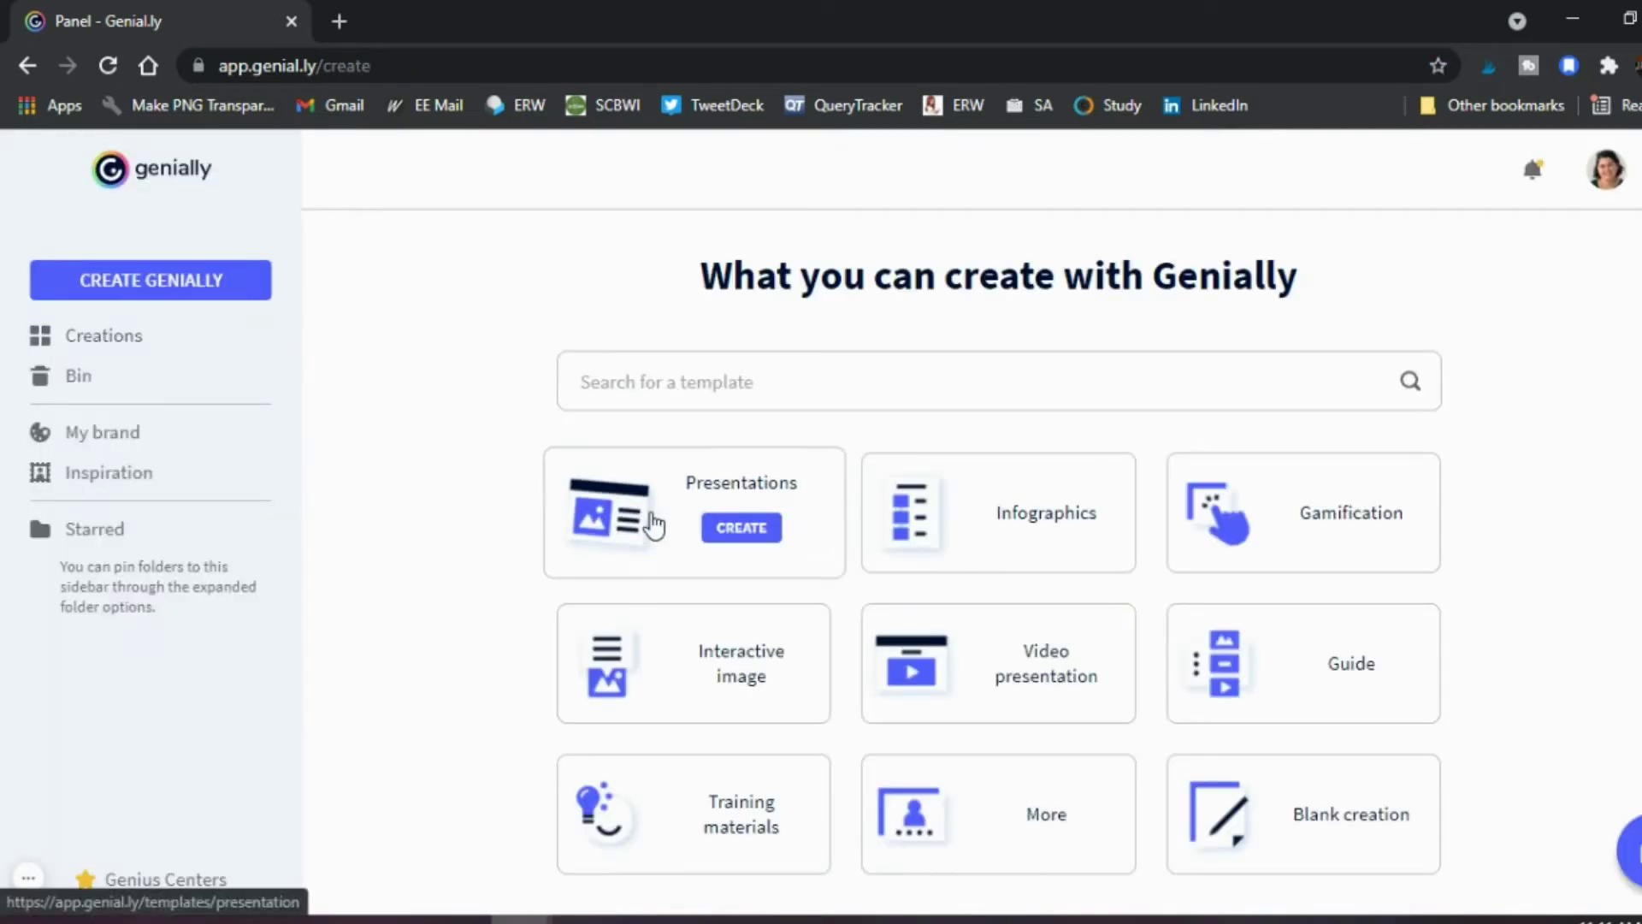
pyautogui.click(743, 528)
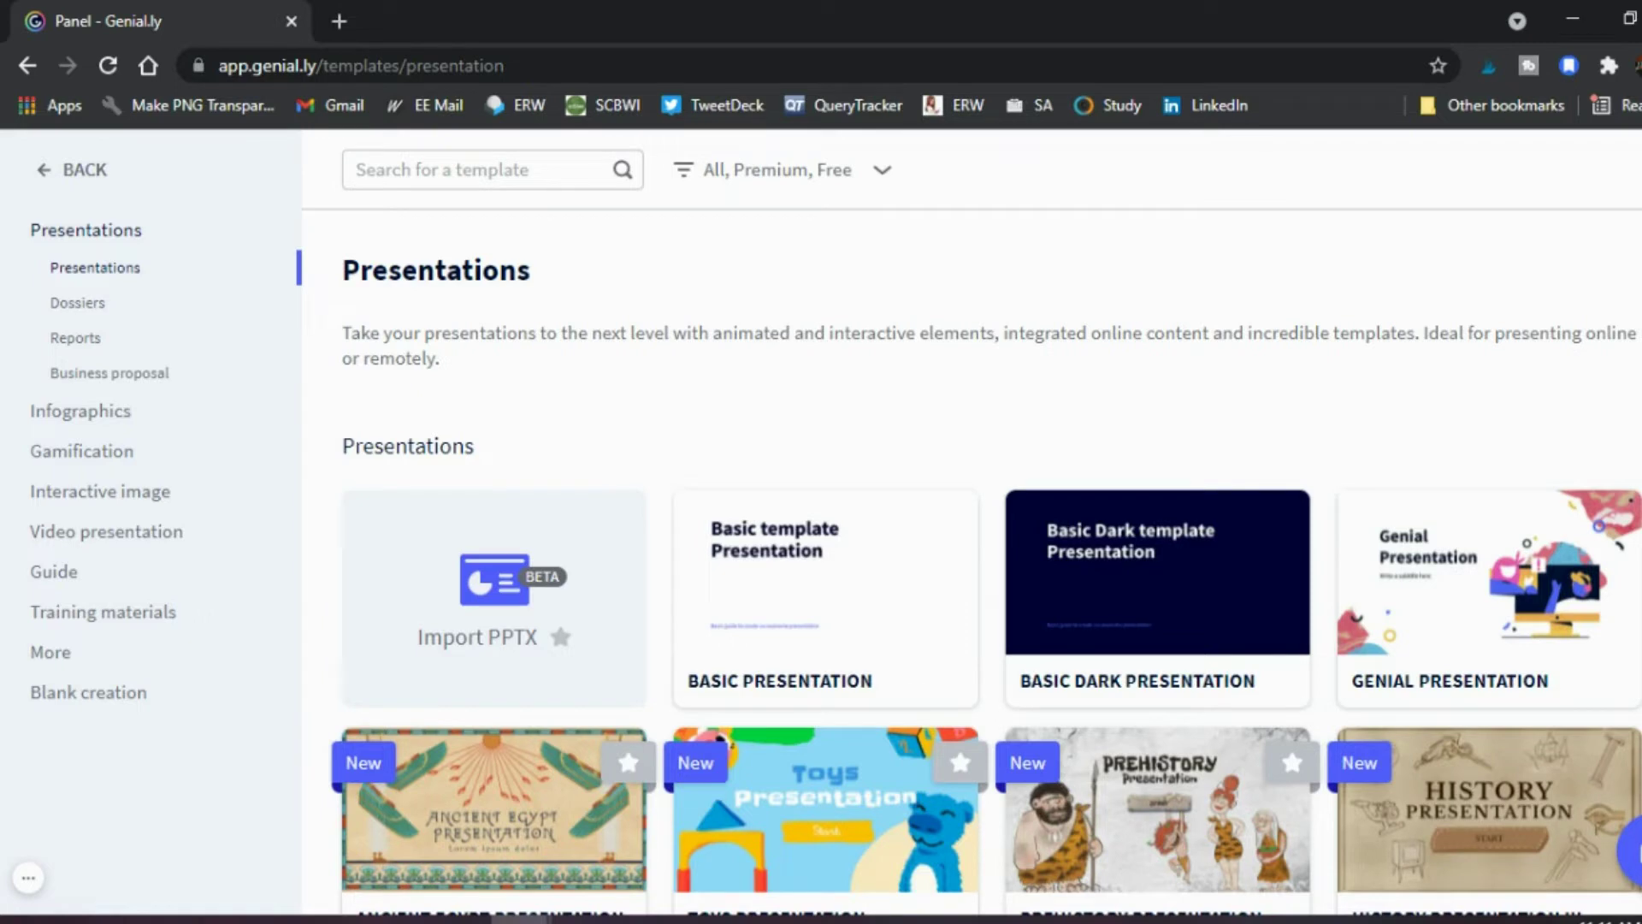
# Browse the Presentations templates down to the Pop-Up, Hand-Drawn, Genial Storytale and Robotics designs.
pyautogui.scroll(-3, 985, 578)
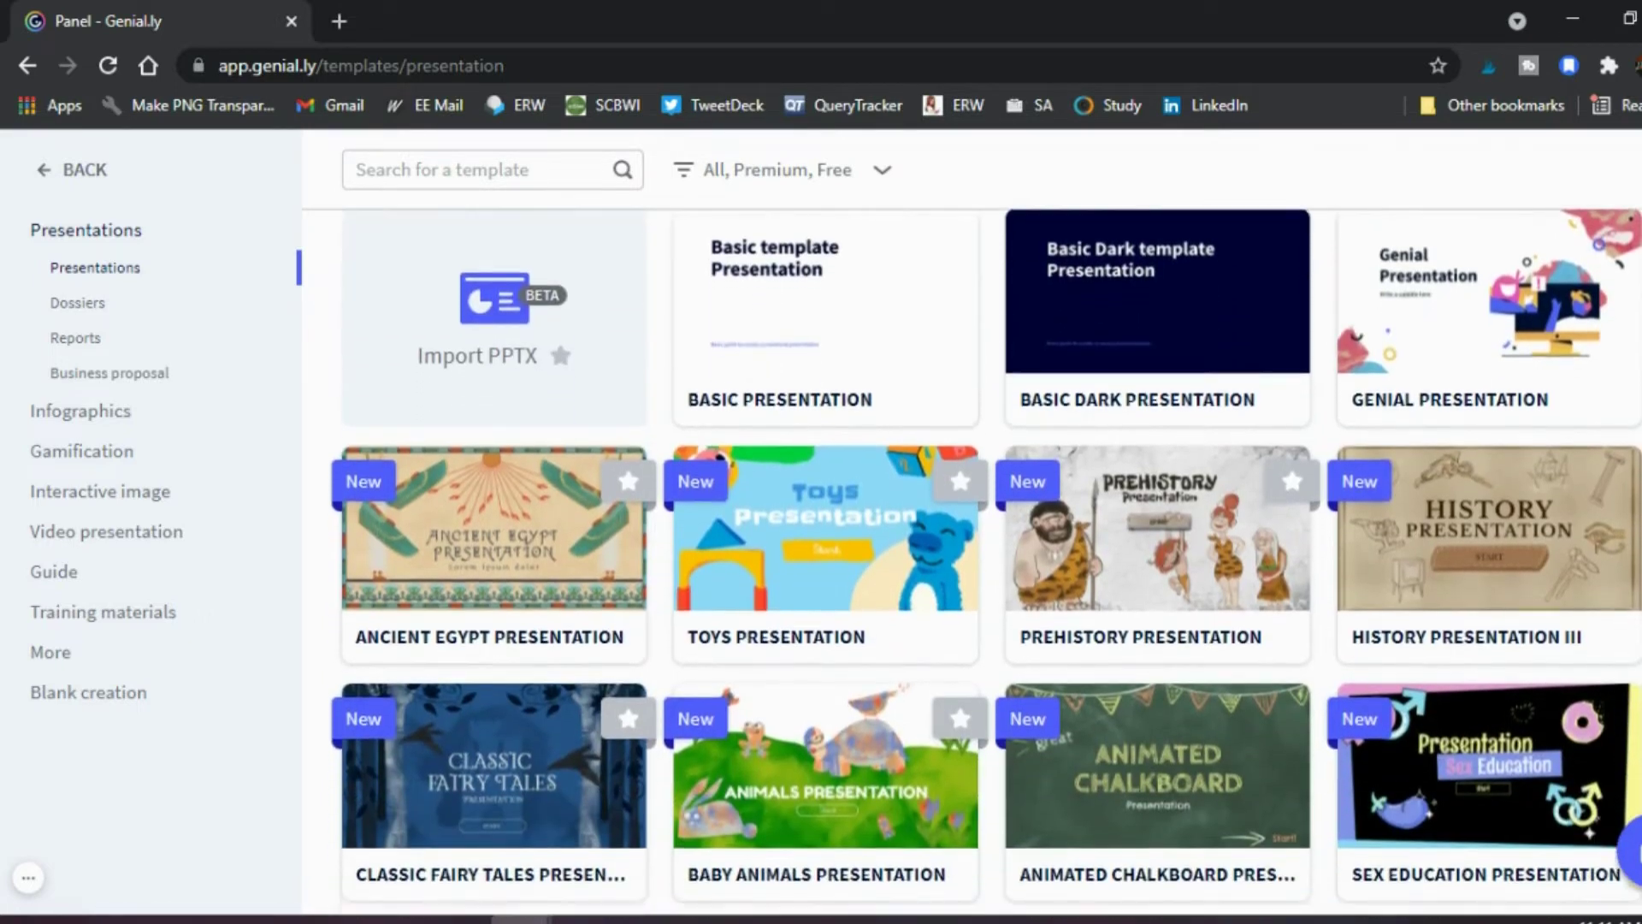
pyautogui.scroll(-3, 985, 562)
pyautogui.scroll(-1, 985, 562)
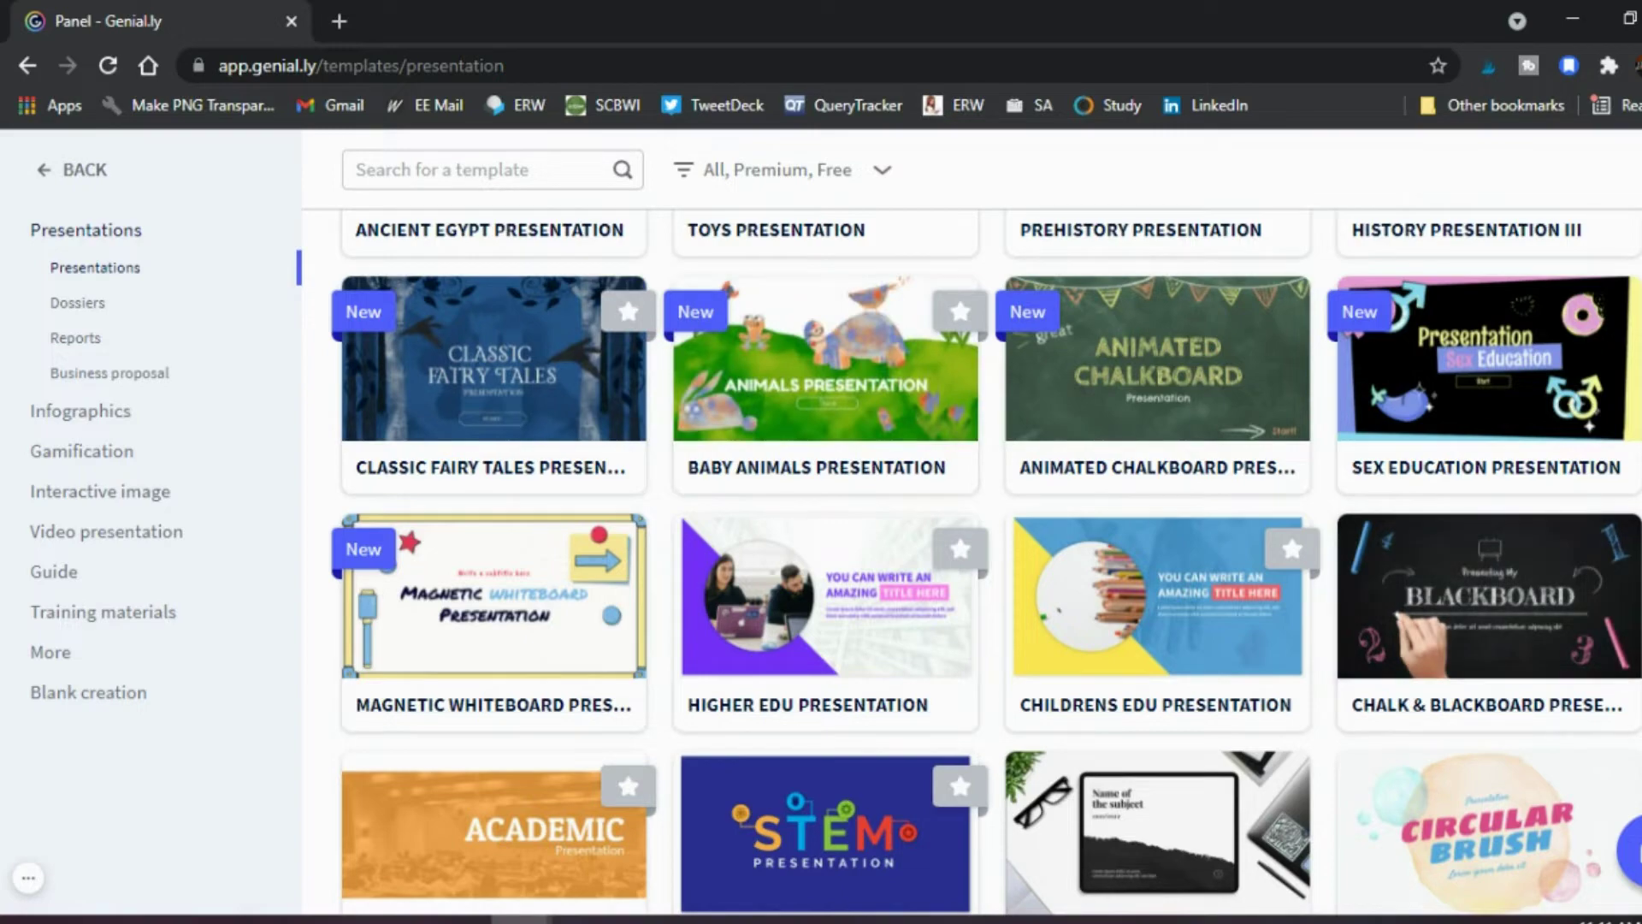
pyautogui.scroll(-3, 986, 562)
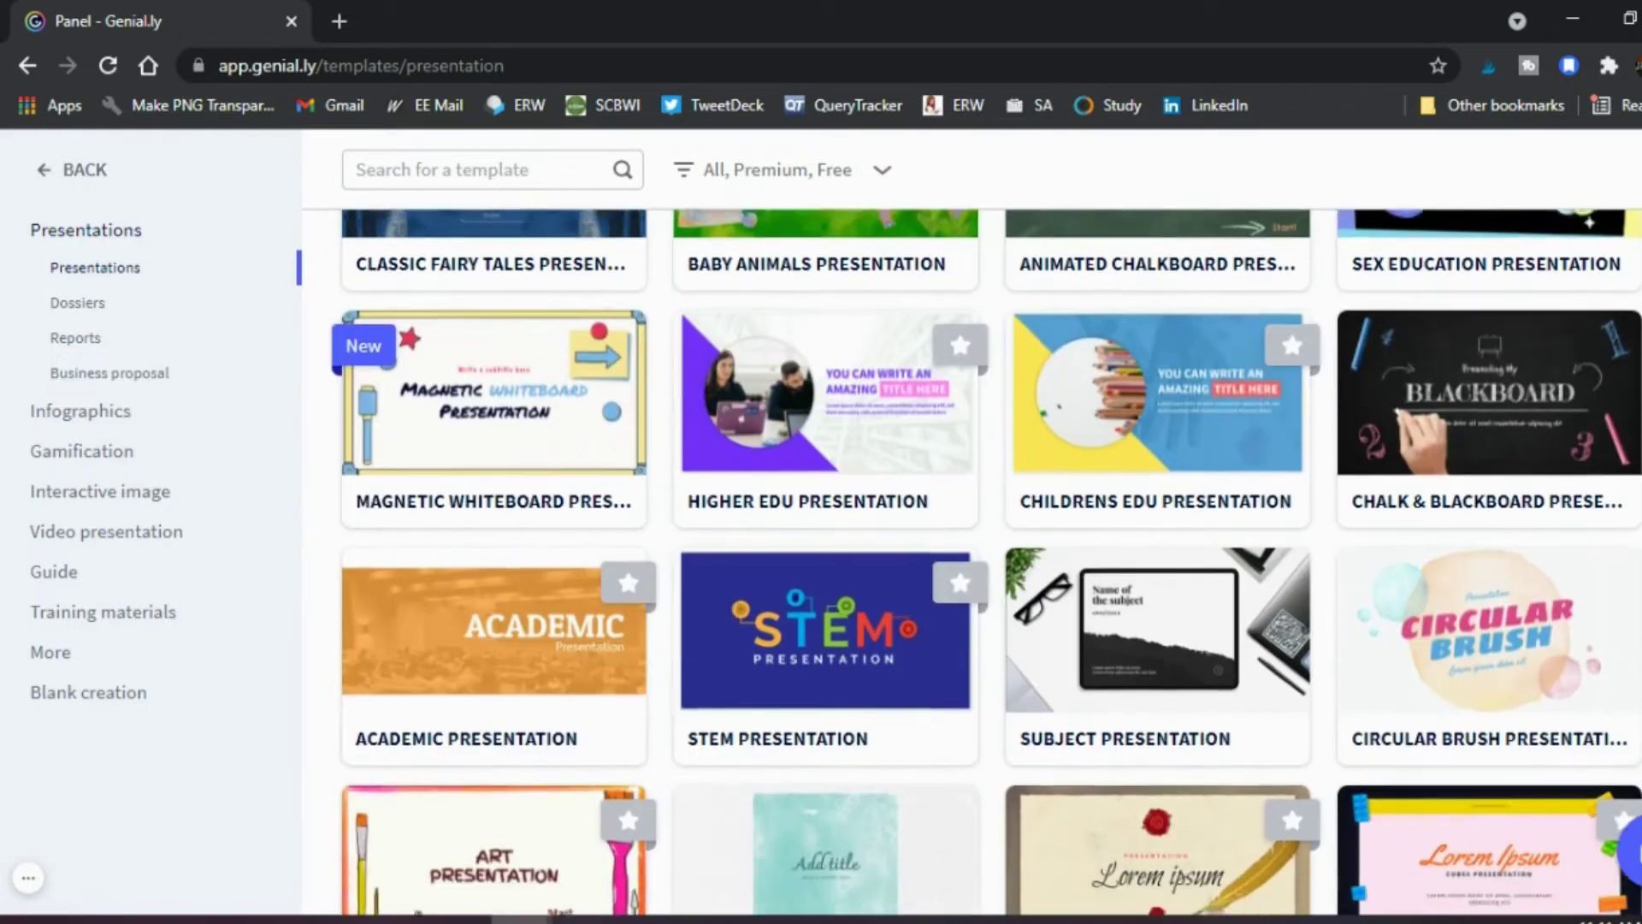
pyautogui.scroll(-2, 985, 562)
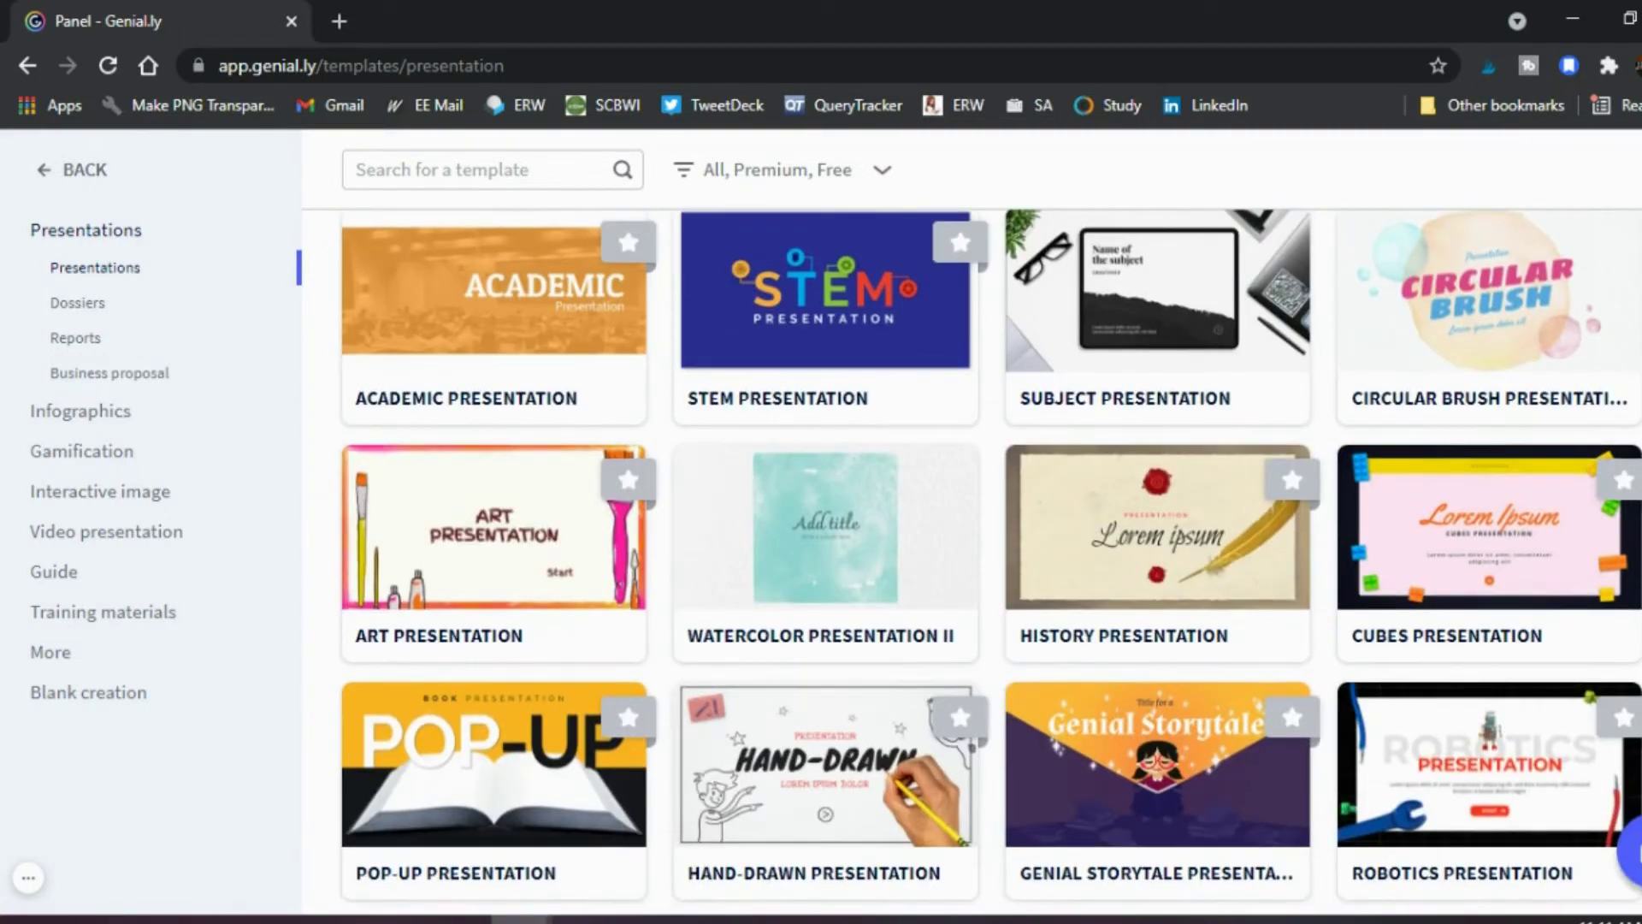
# Preview the Watercolor Presentation II template, paging through its sample pages up to the Timeline.
pyautogui.moveTo(905, 532)
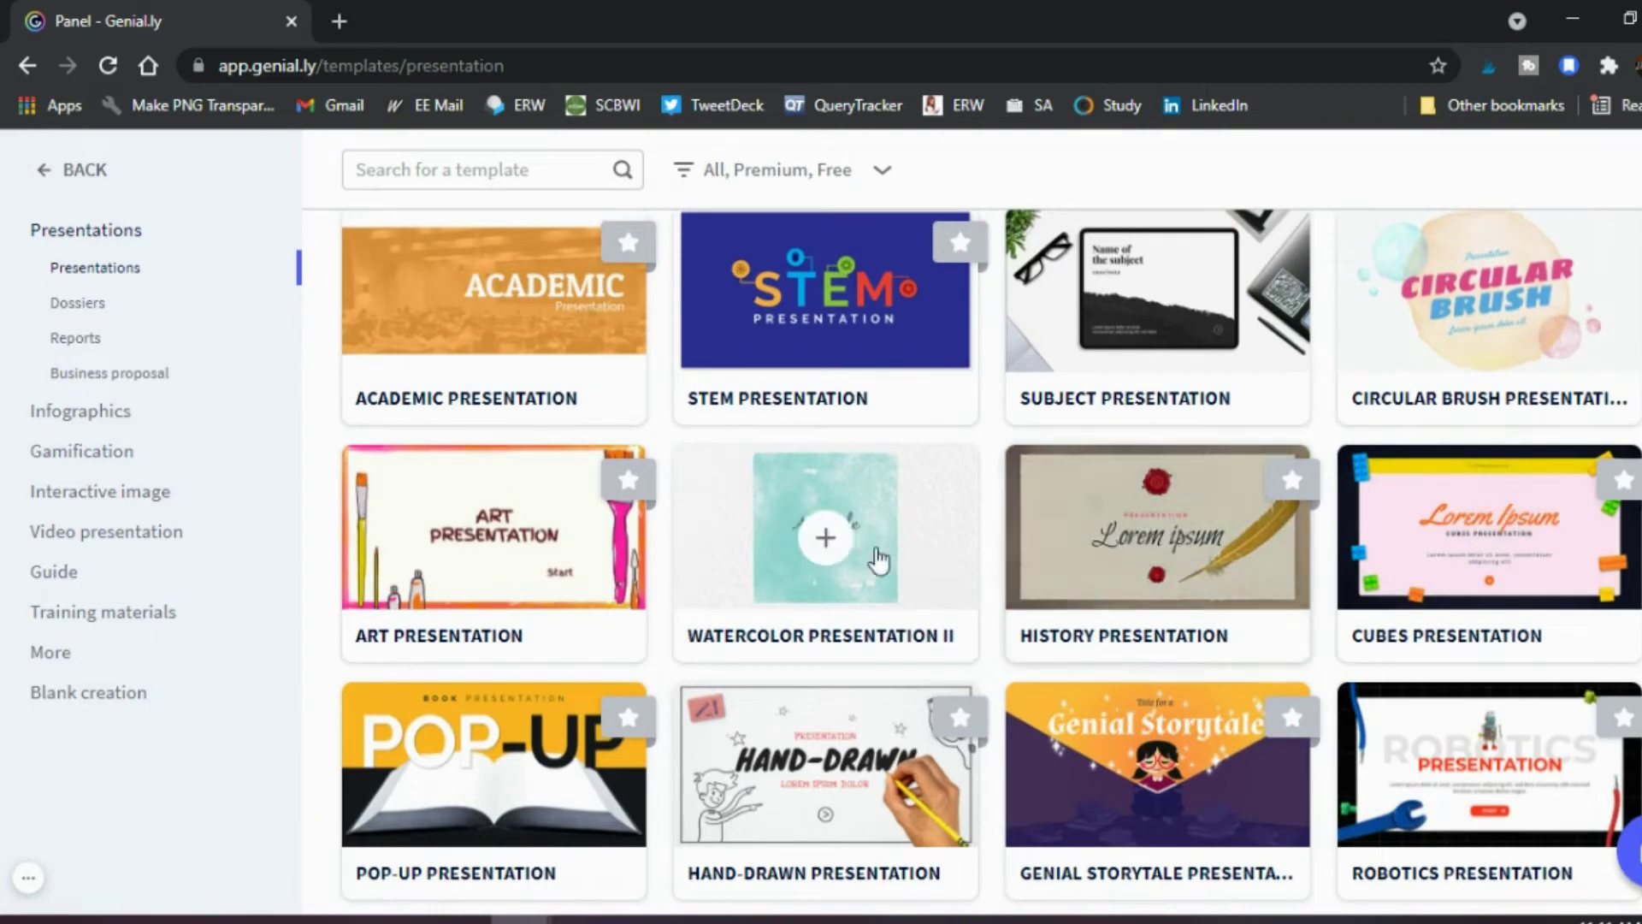
pyautogui.click(904, 532)
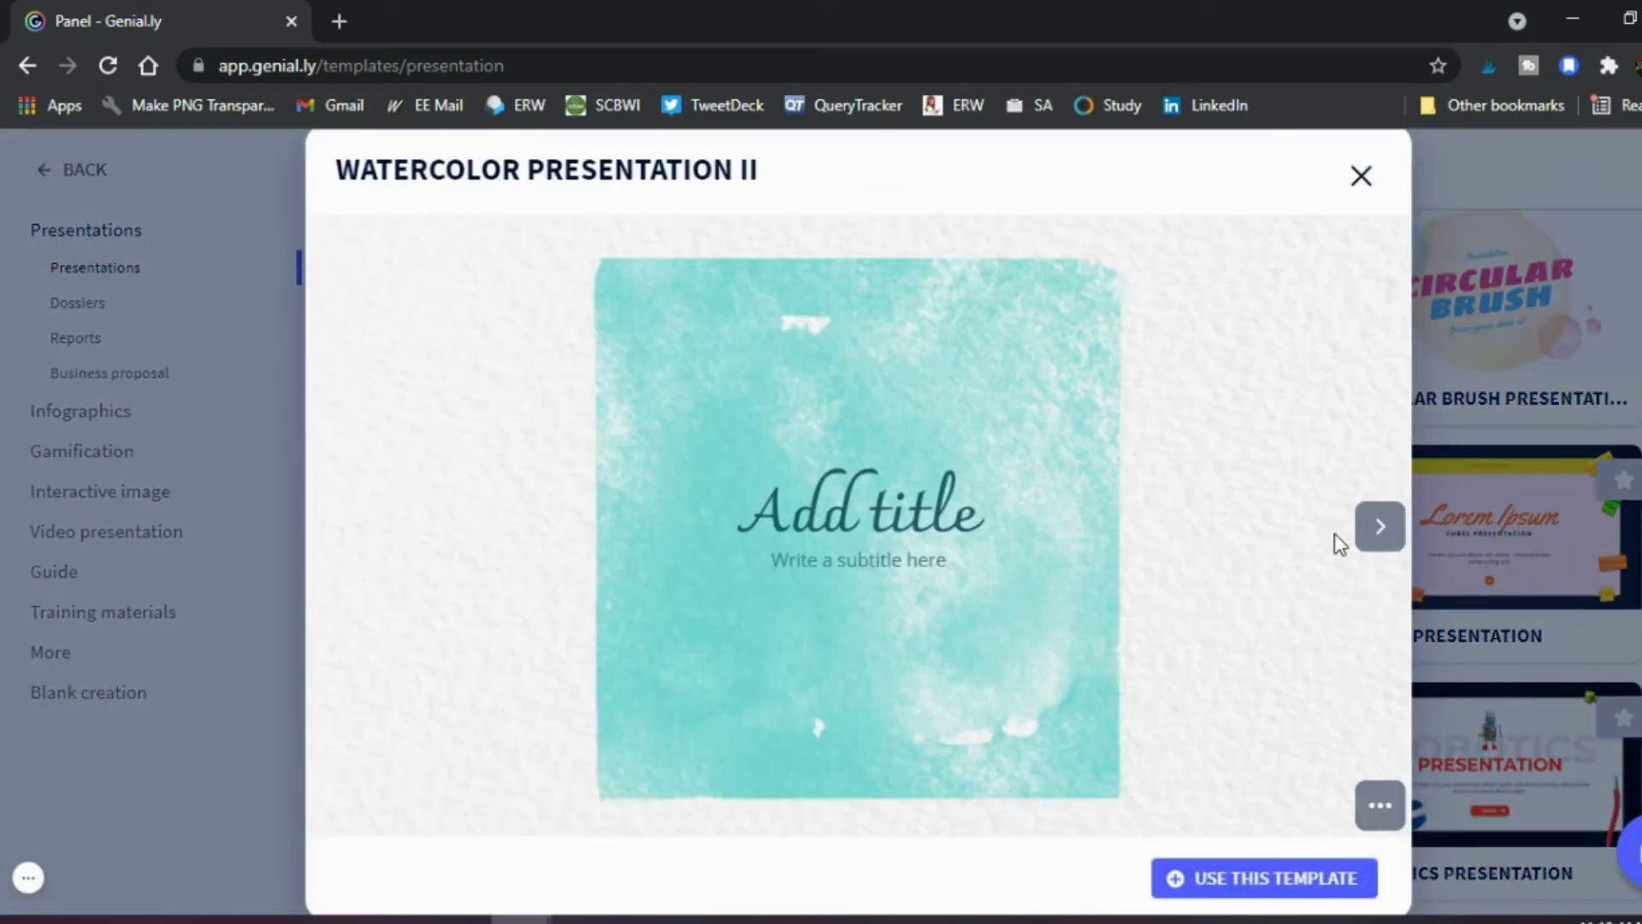
pyautogui.click(1378, 532)
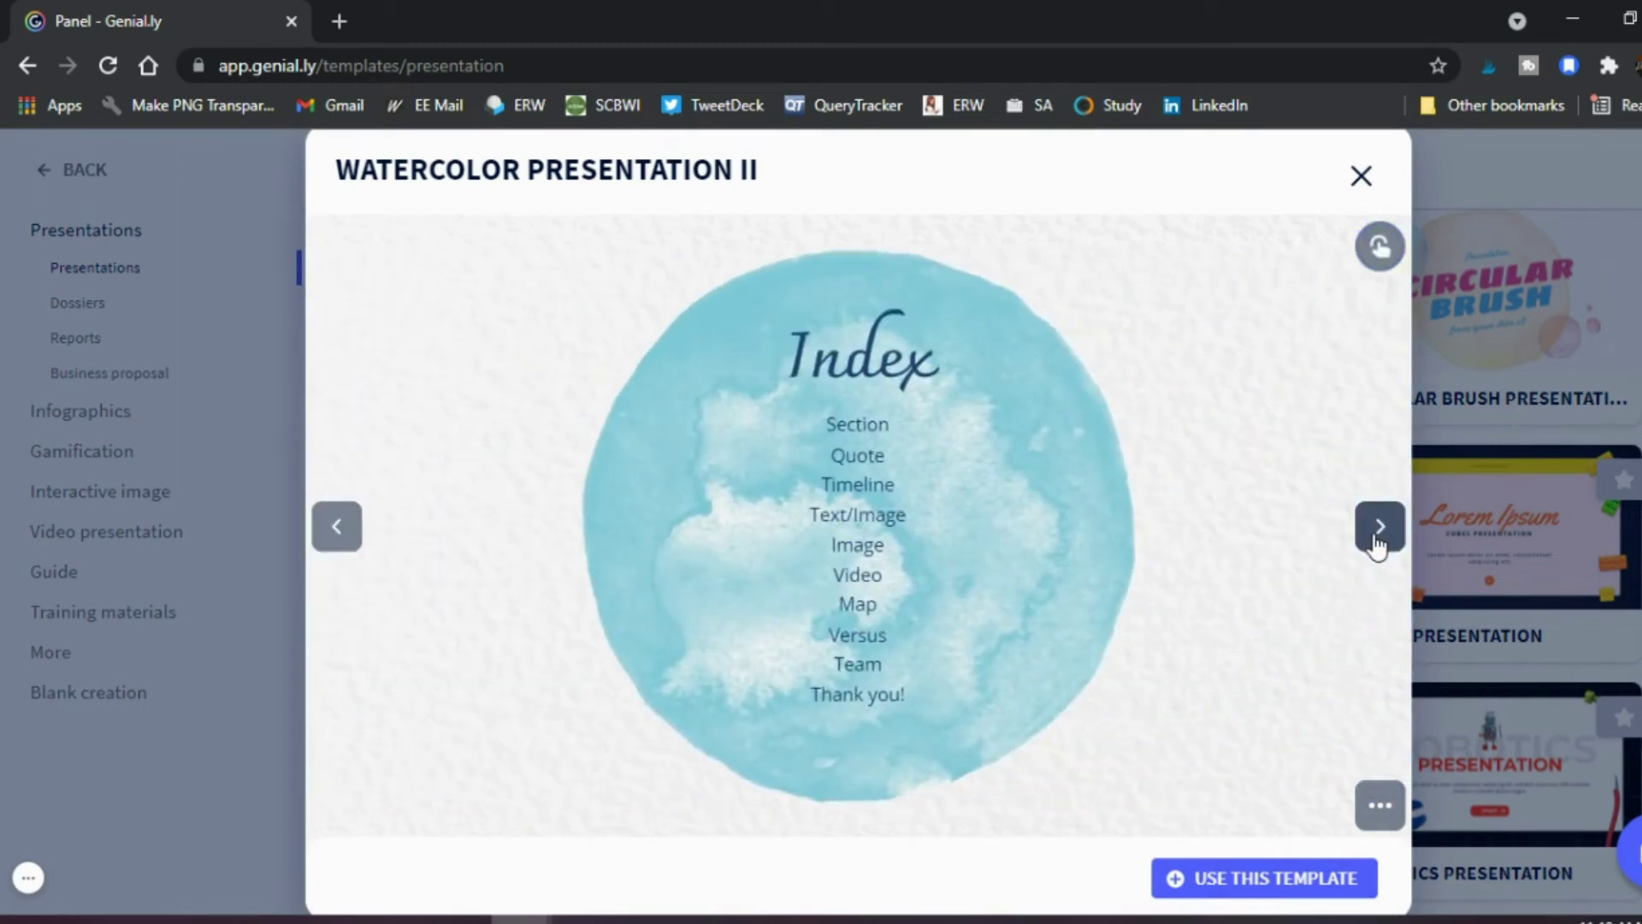
pyautogui.click(1378, 532)
pyautogui.click(1375, 537)
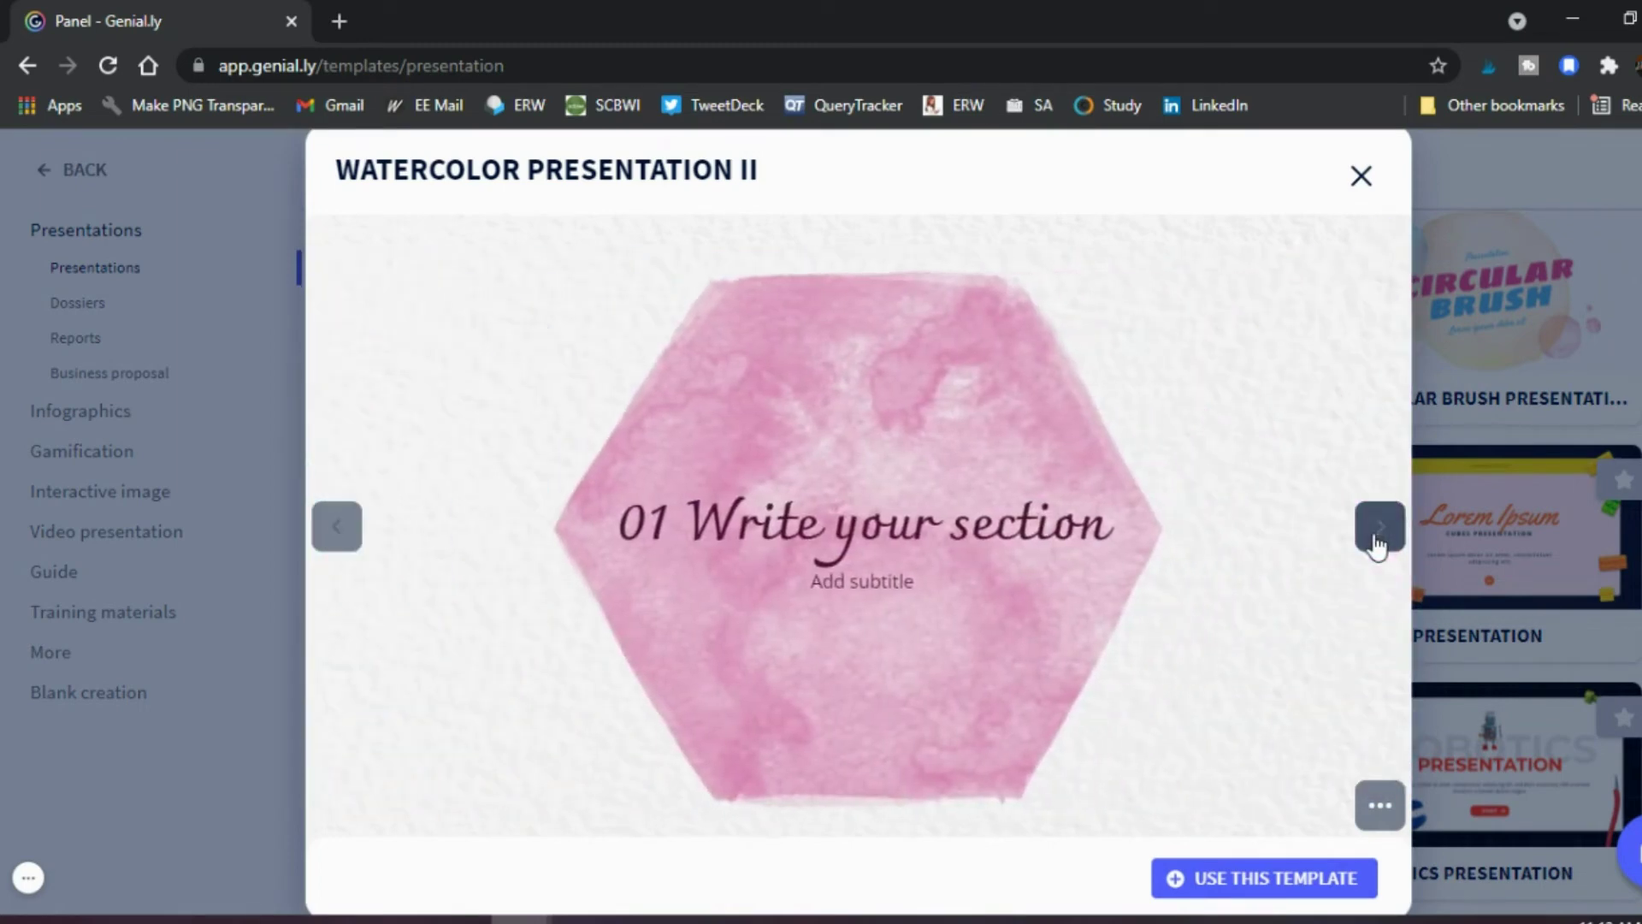
pyautogui.click(1375, 539)
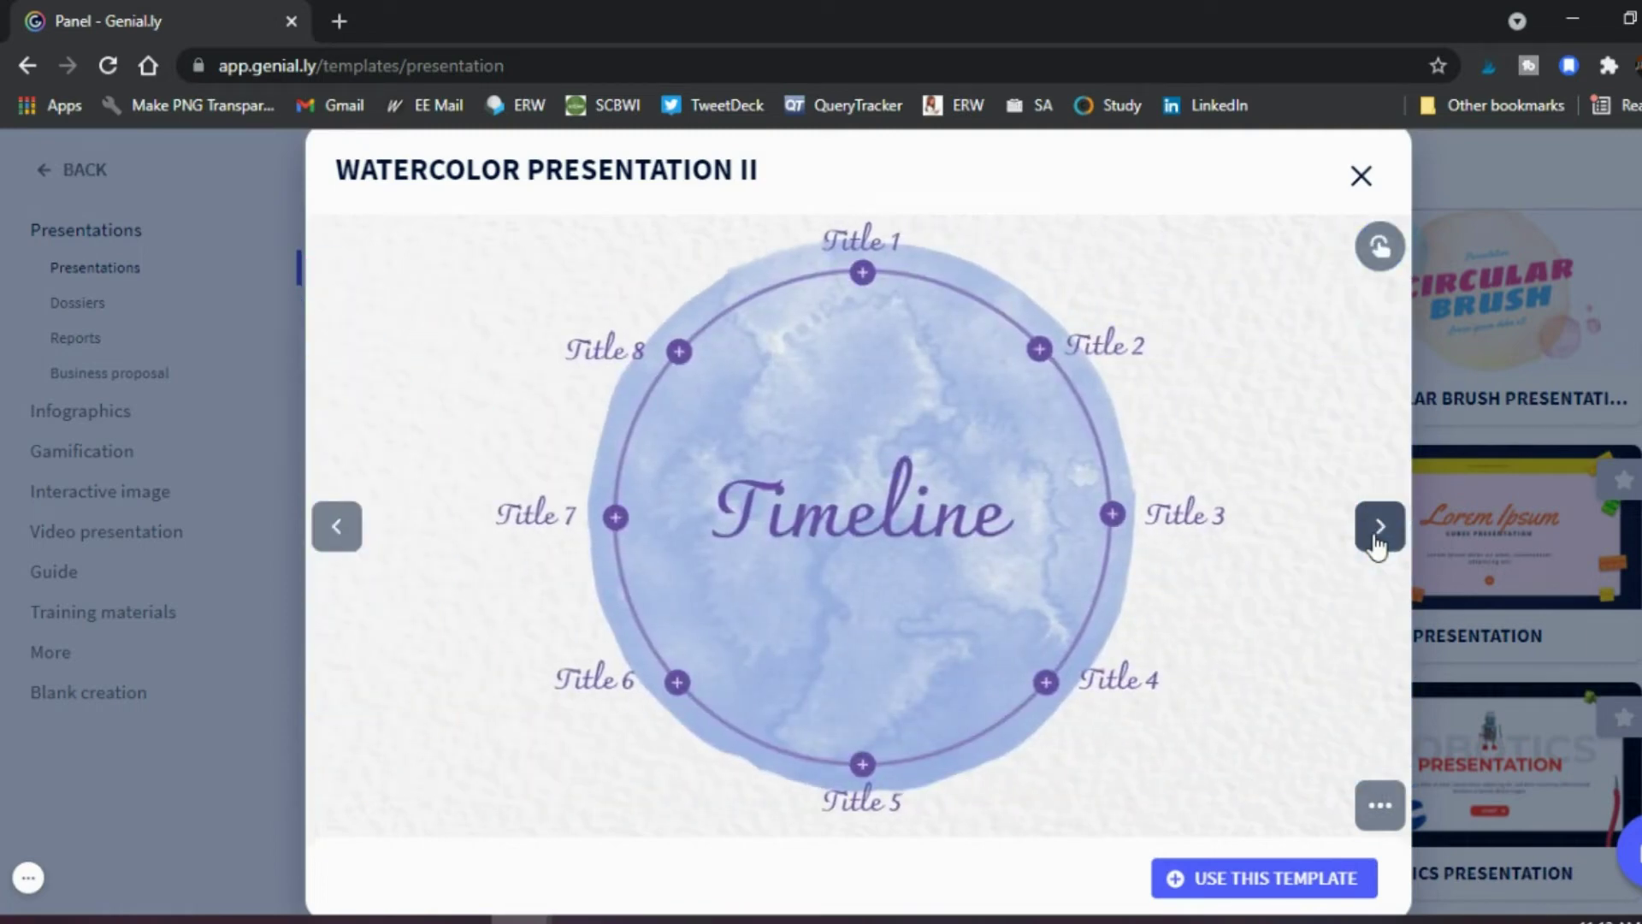
# Create a presentation from Watercolor Presentation II with the Home, Index, Section, Quote, Timeline, Image and Image+Text pages.
pyautogui.click(1272, 882)
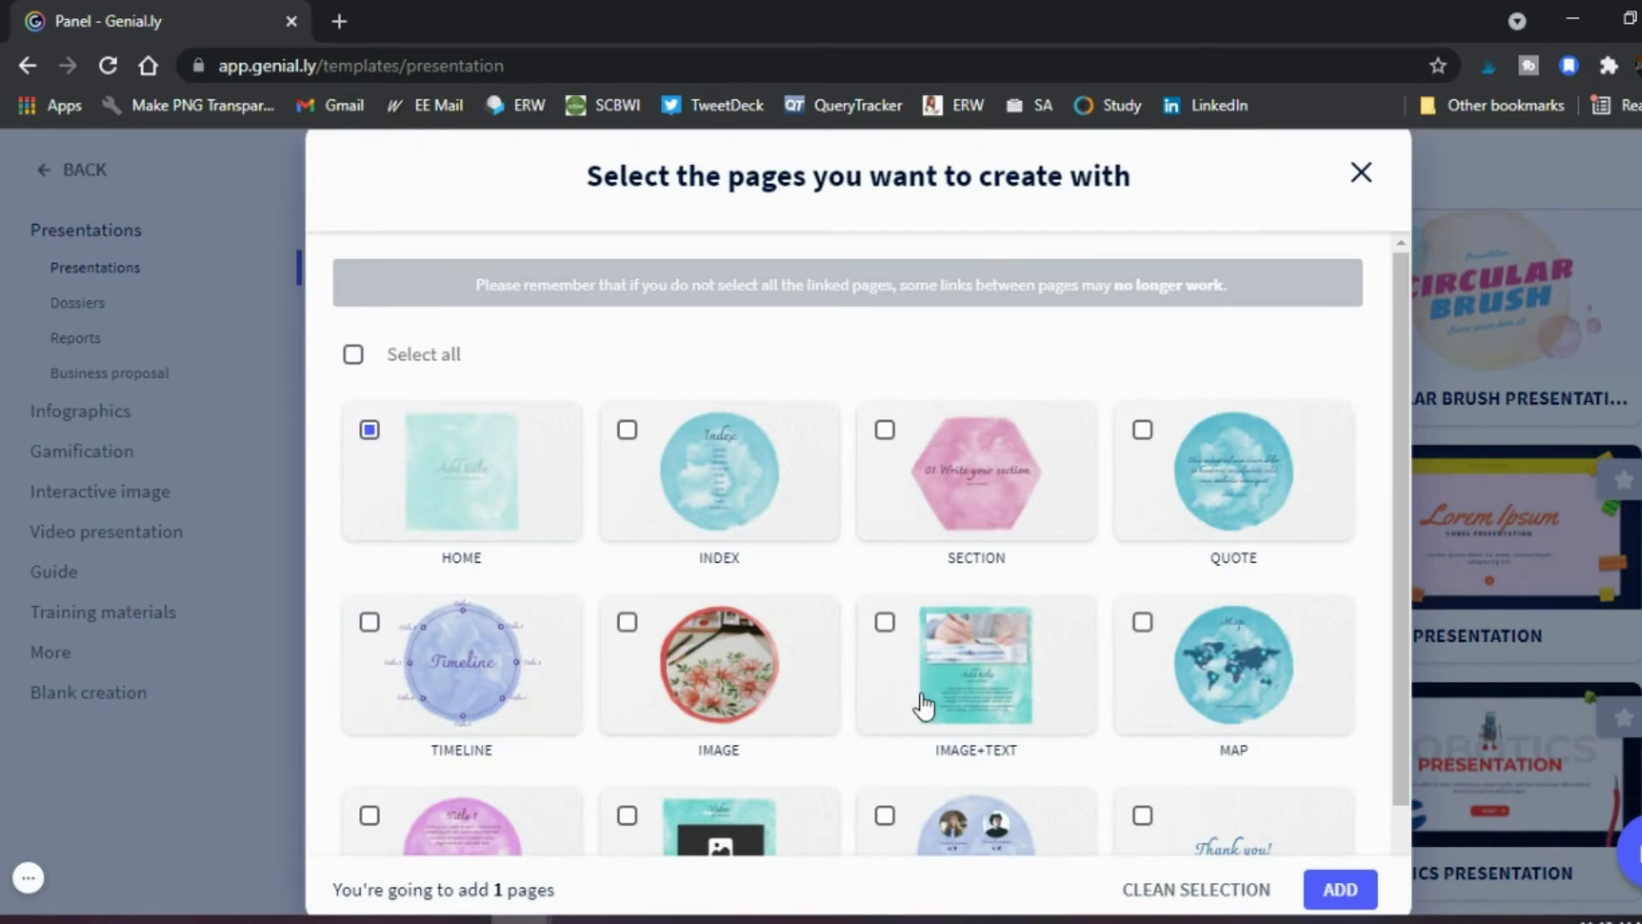
pyautogui.scroll(-1, 924, 705)
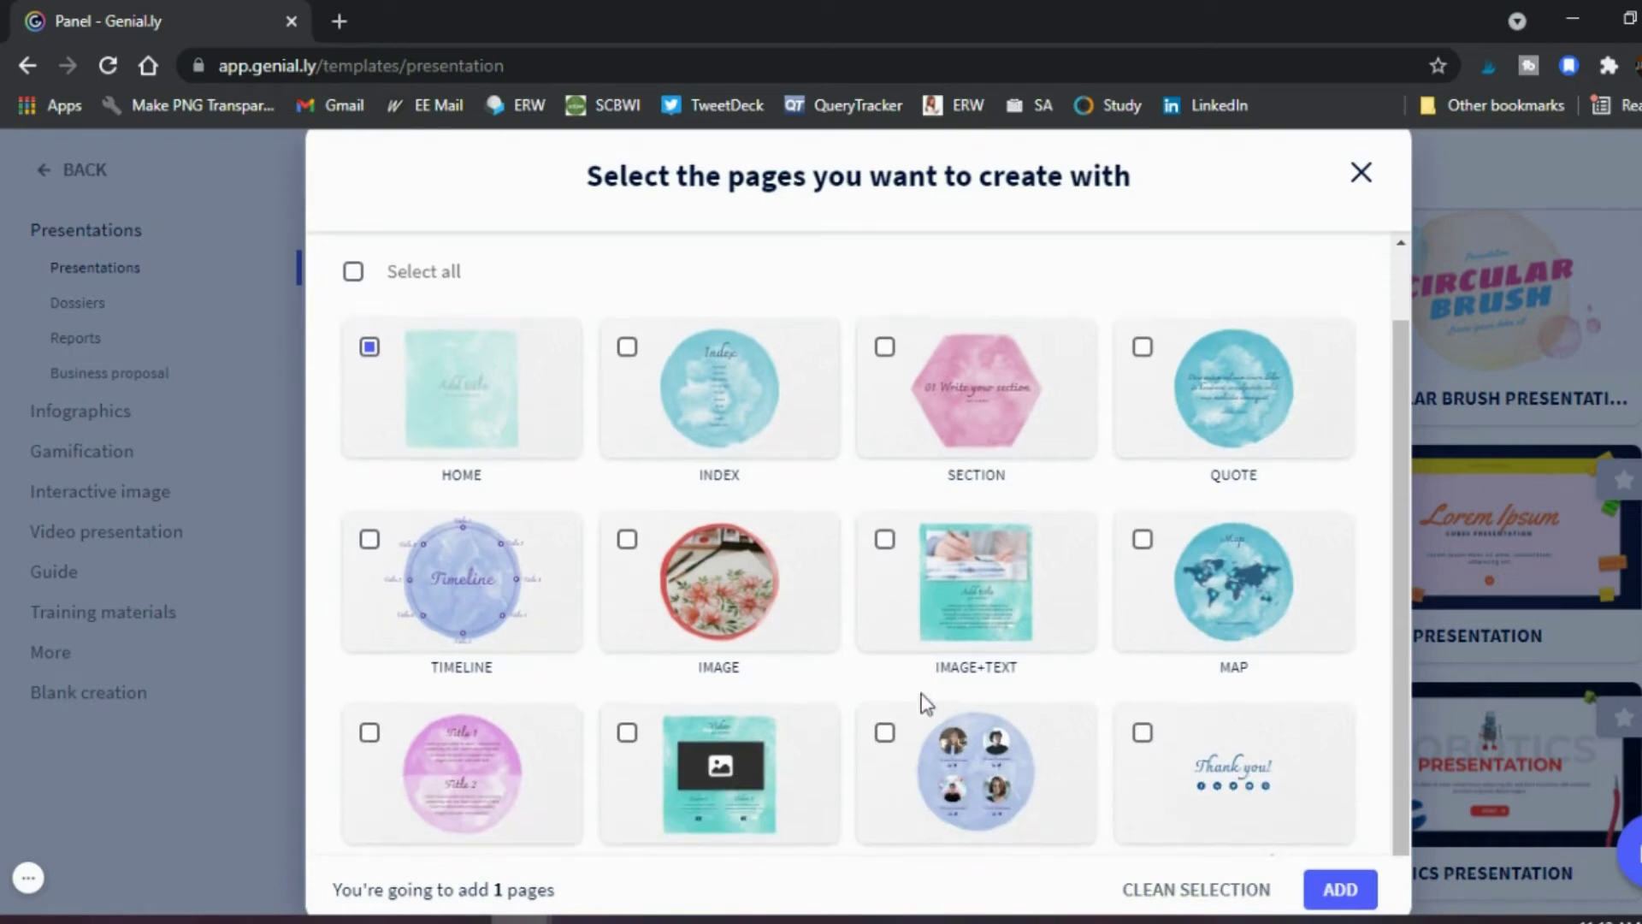
pyautogui.scroll(1, 924, 705)
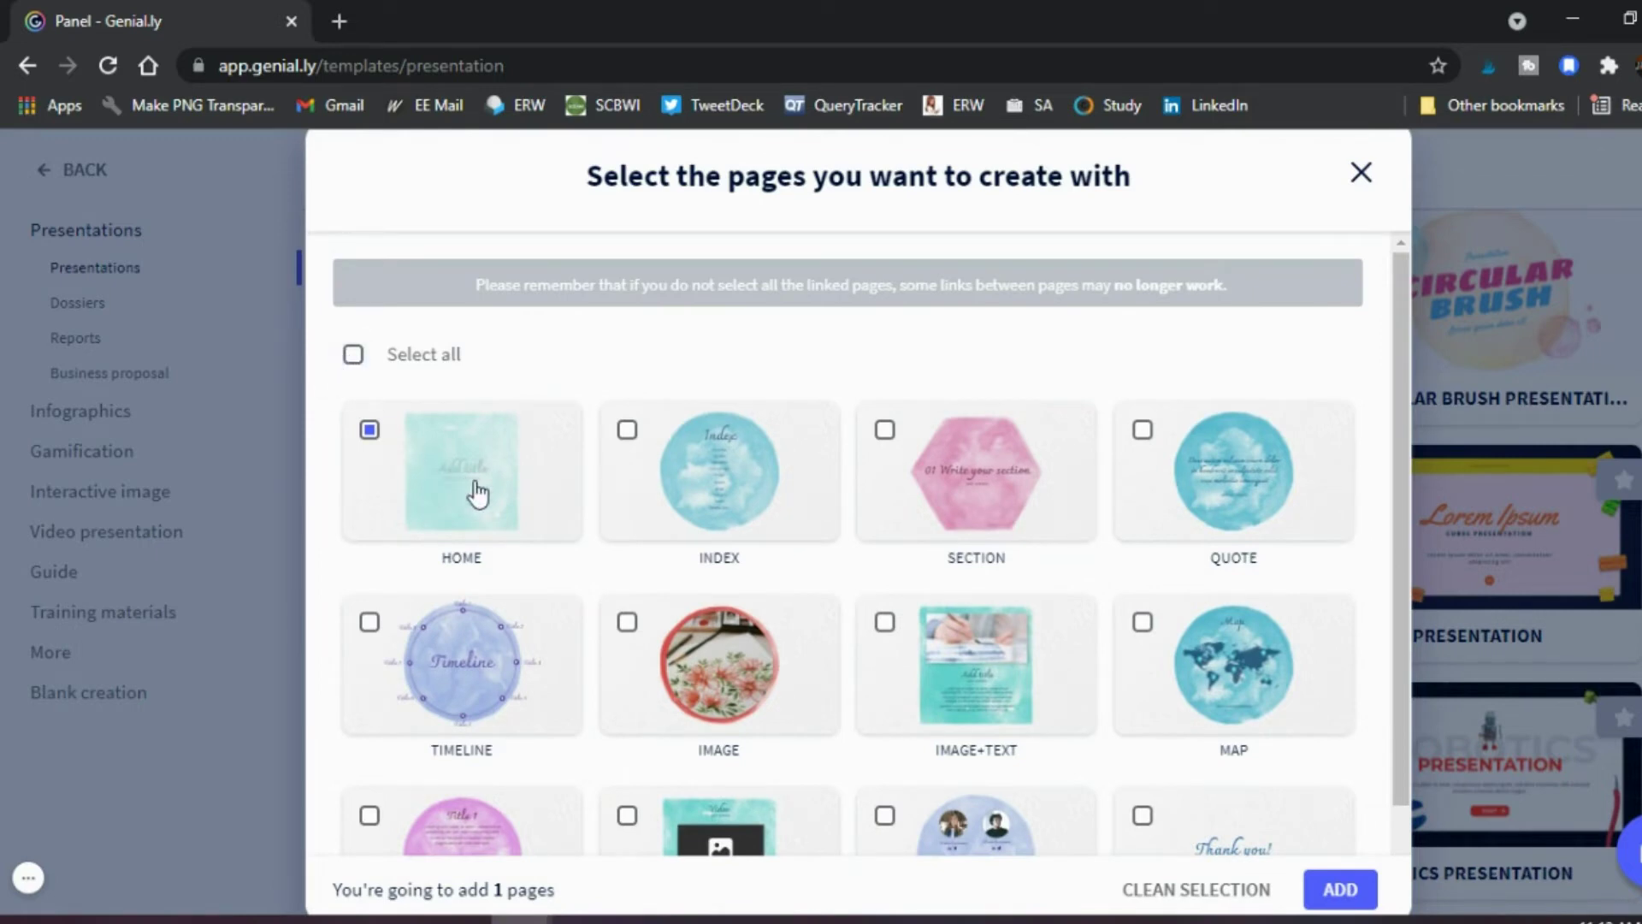
pyautogui.click(704, 486)
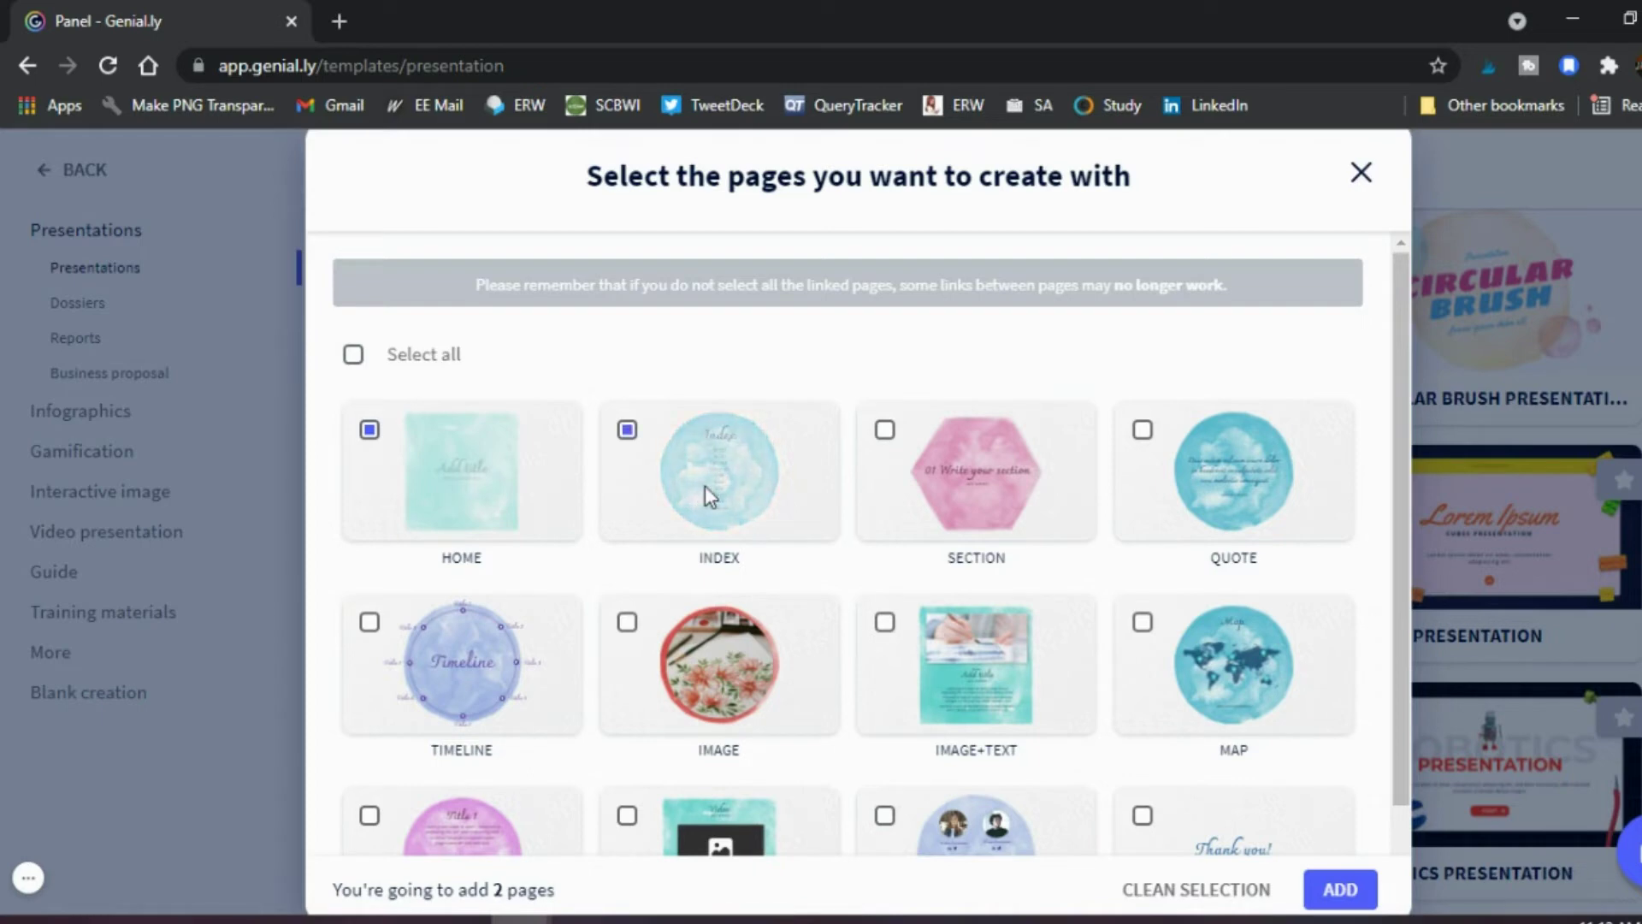
pyautogui.click(1005, 519)
pyautogui.click(1220, 491)
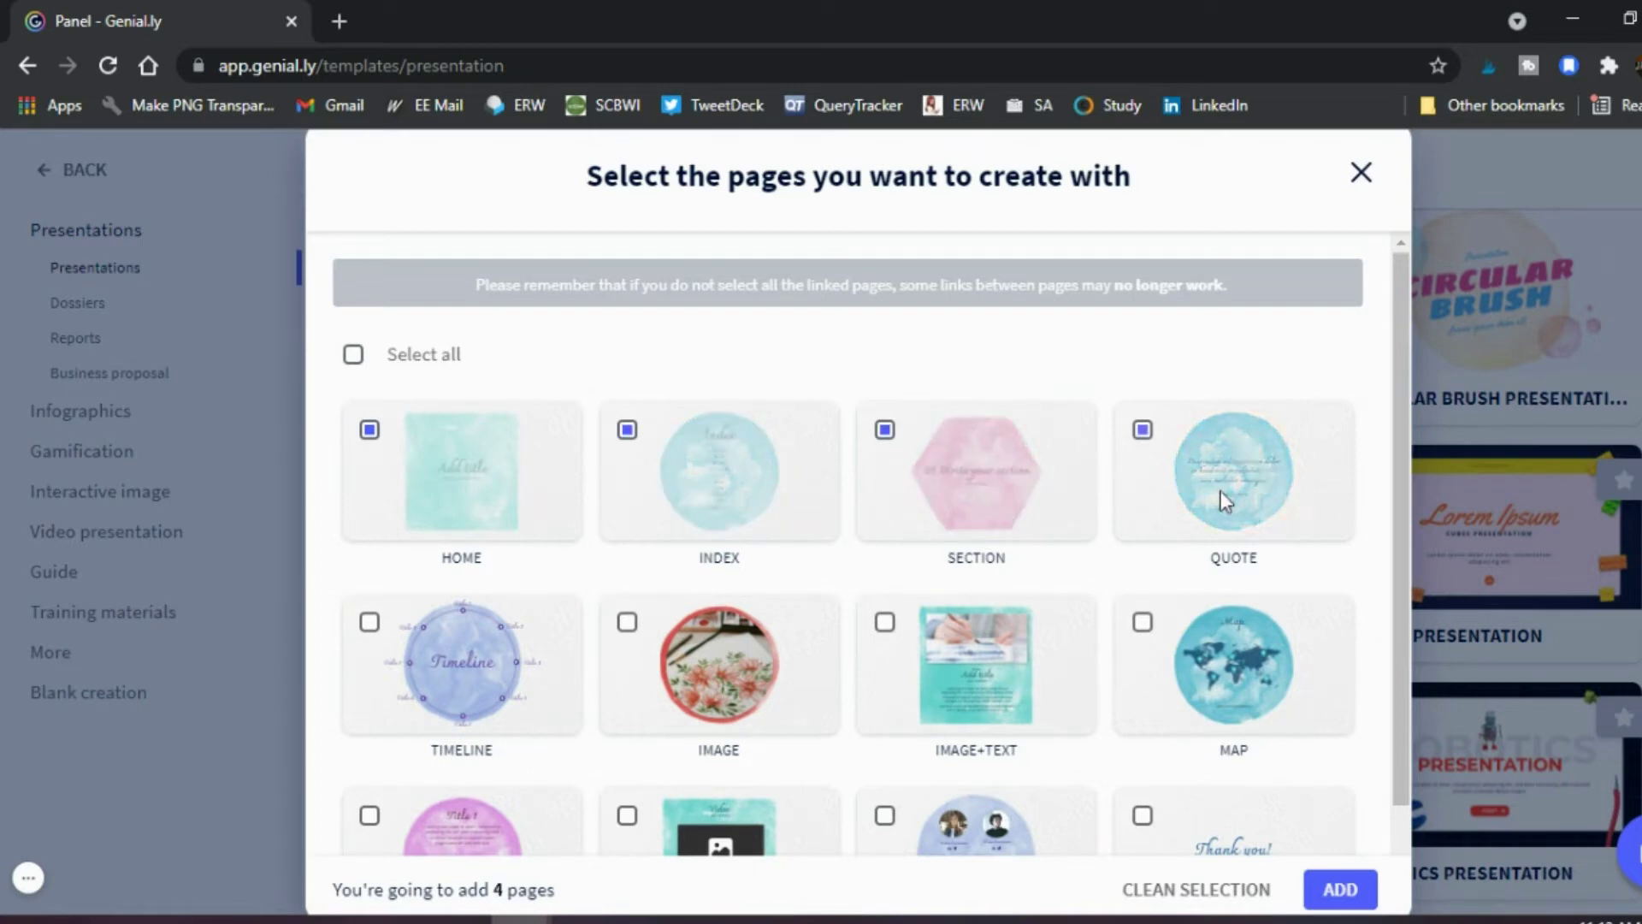
pyautogui.click(458, 680)
pyautogui.click(700, 667)
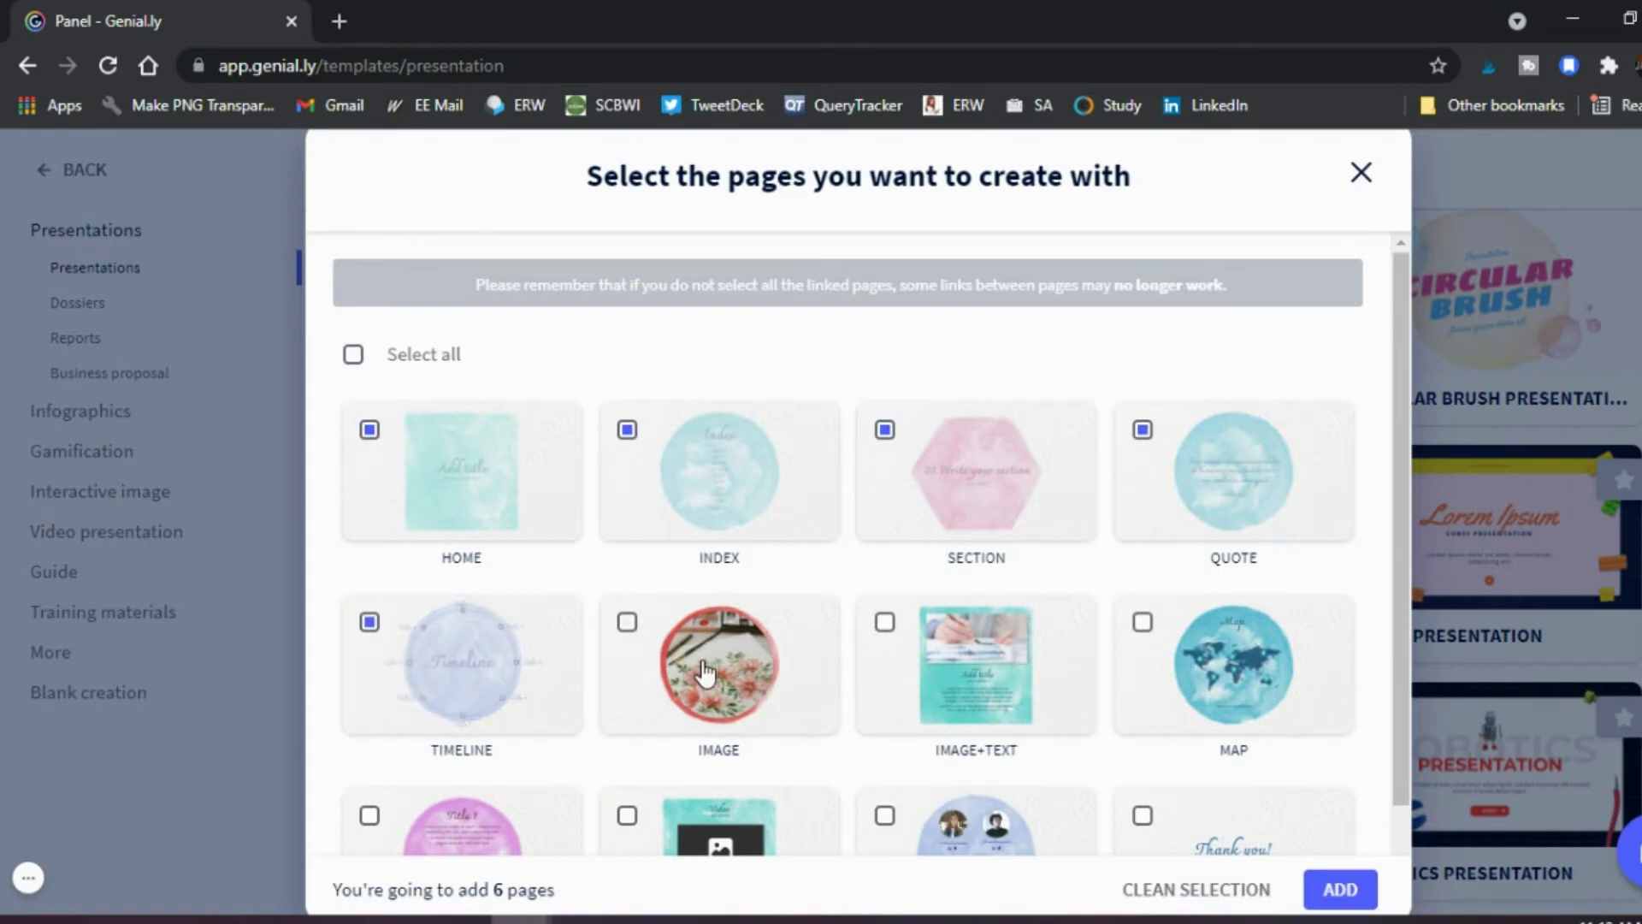
pyautogui.click(1009, 657)
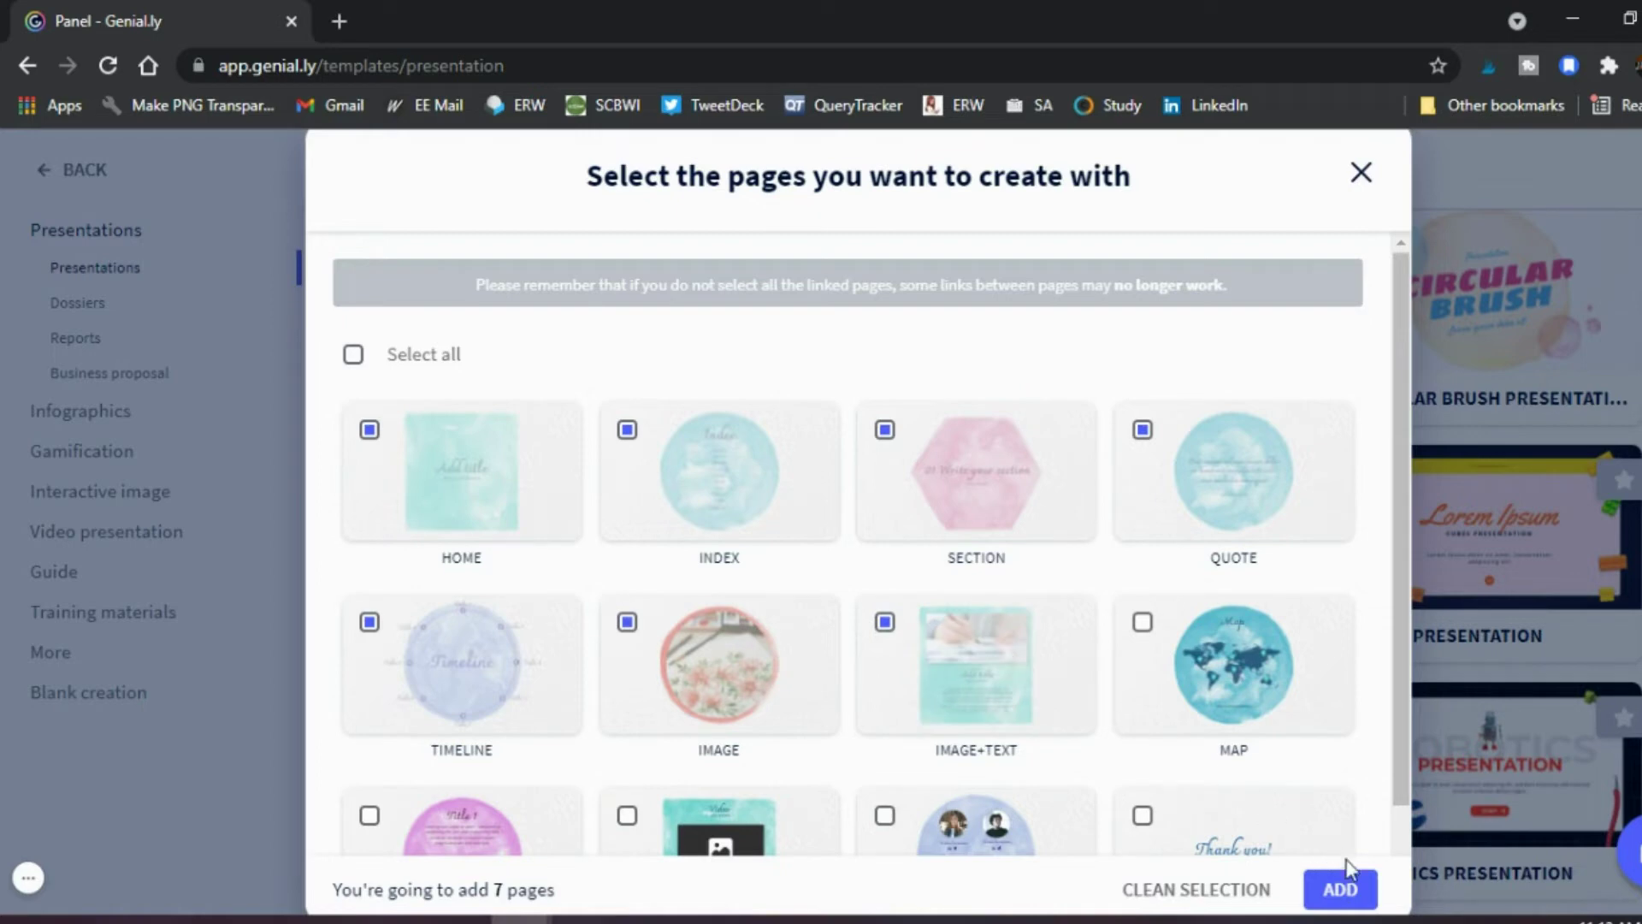
pyautogui.click(1344, 891)
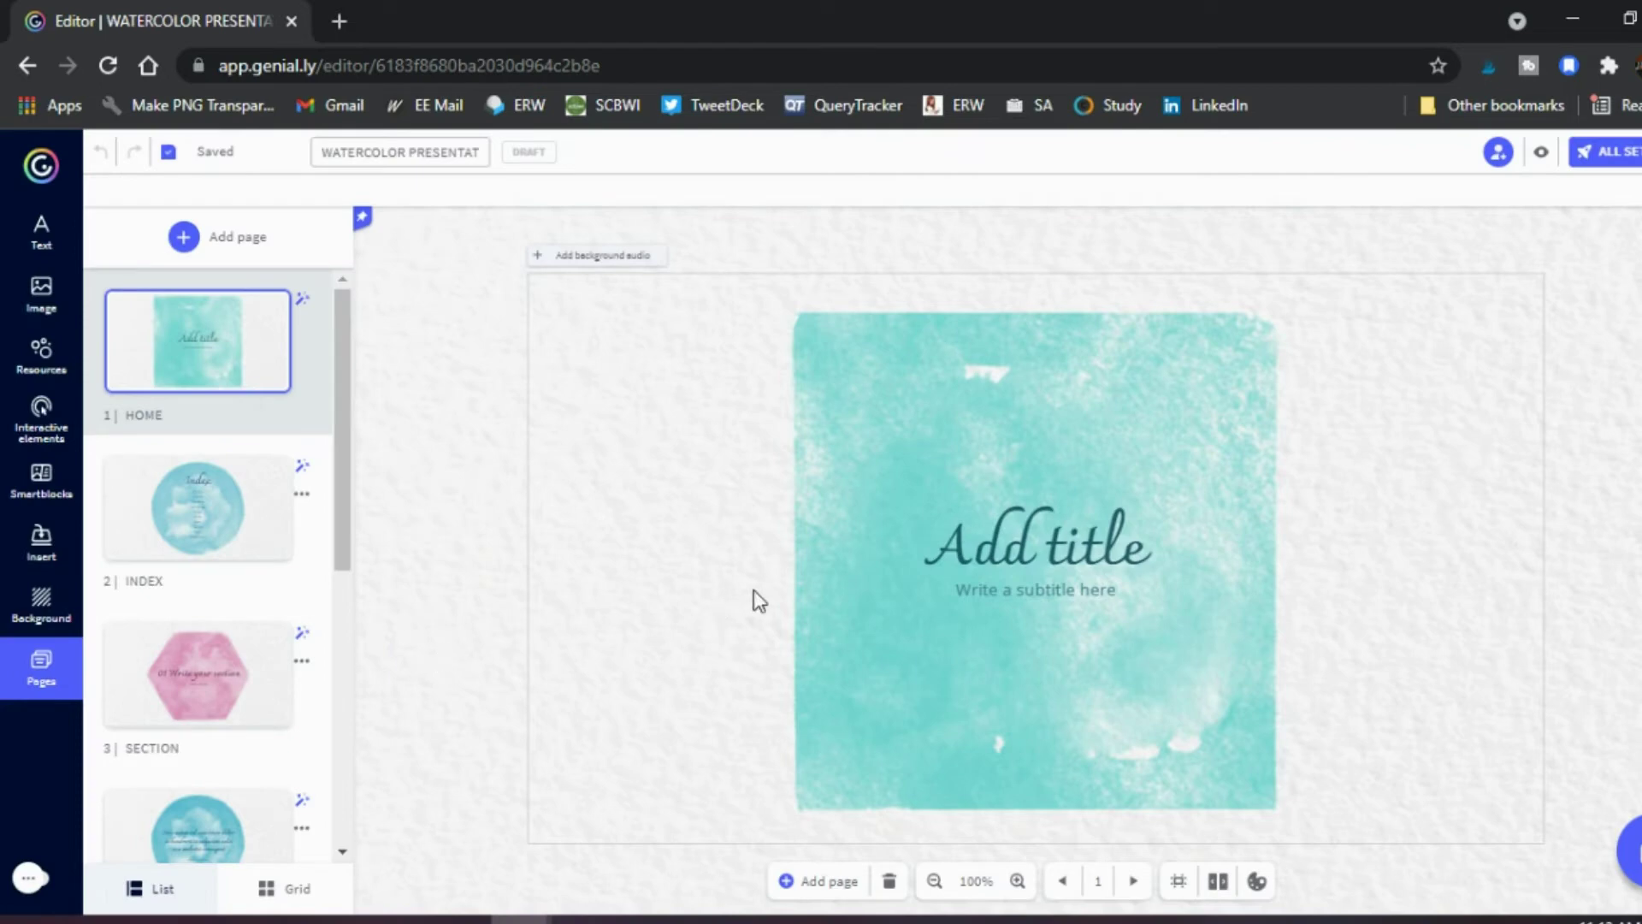
# Preview the watercolor presentation up to its Timeline page, revealing the interactive elements on the Index and Timeline pages.
pyautogui.click(1540, 156)
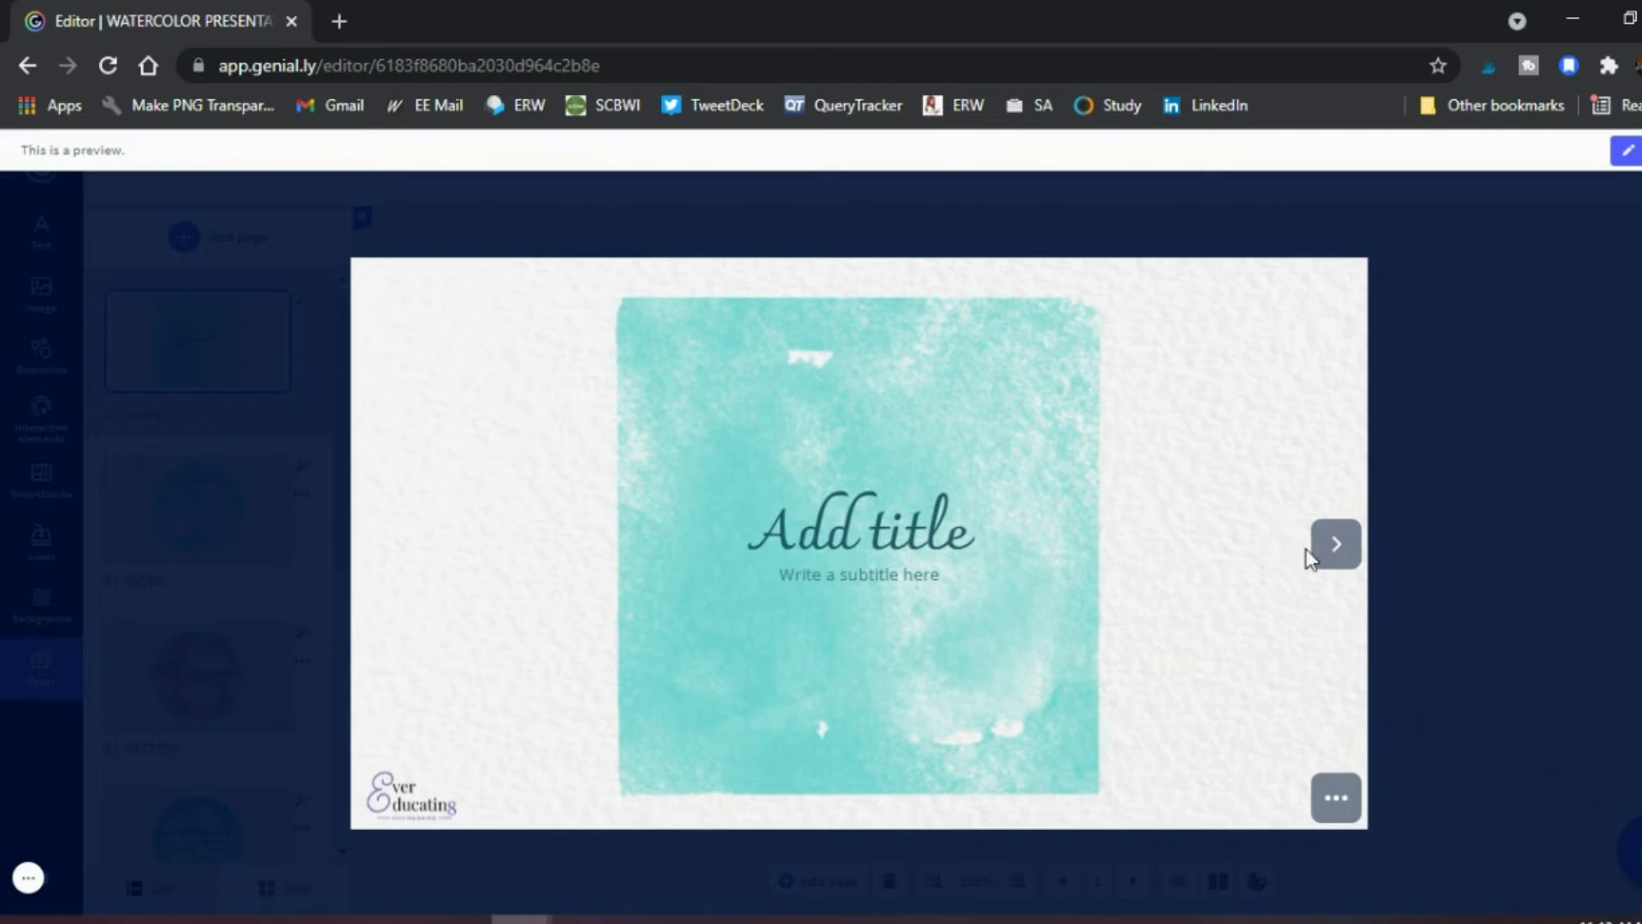
pyautogui.click(1332, 547)
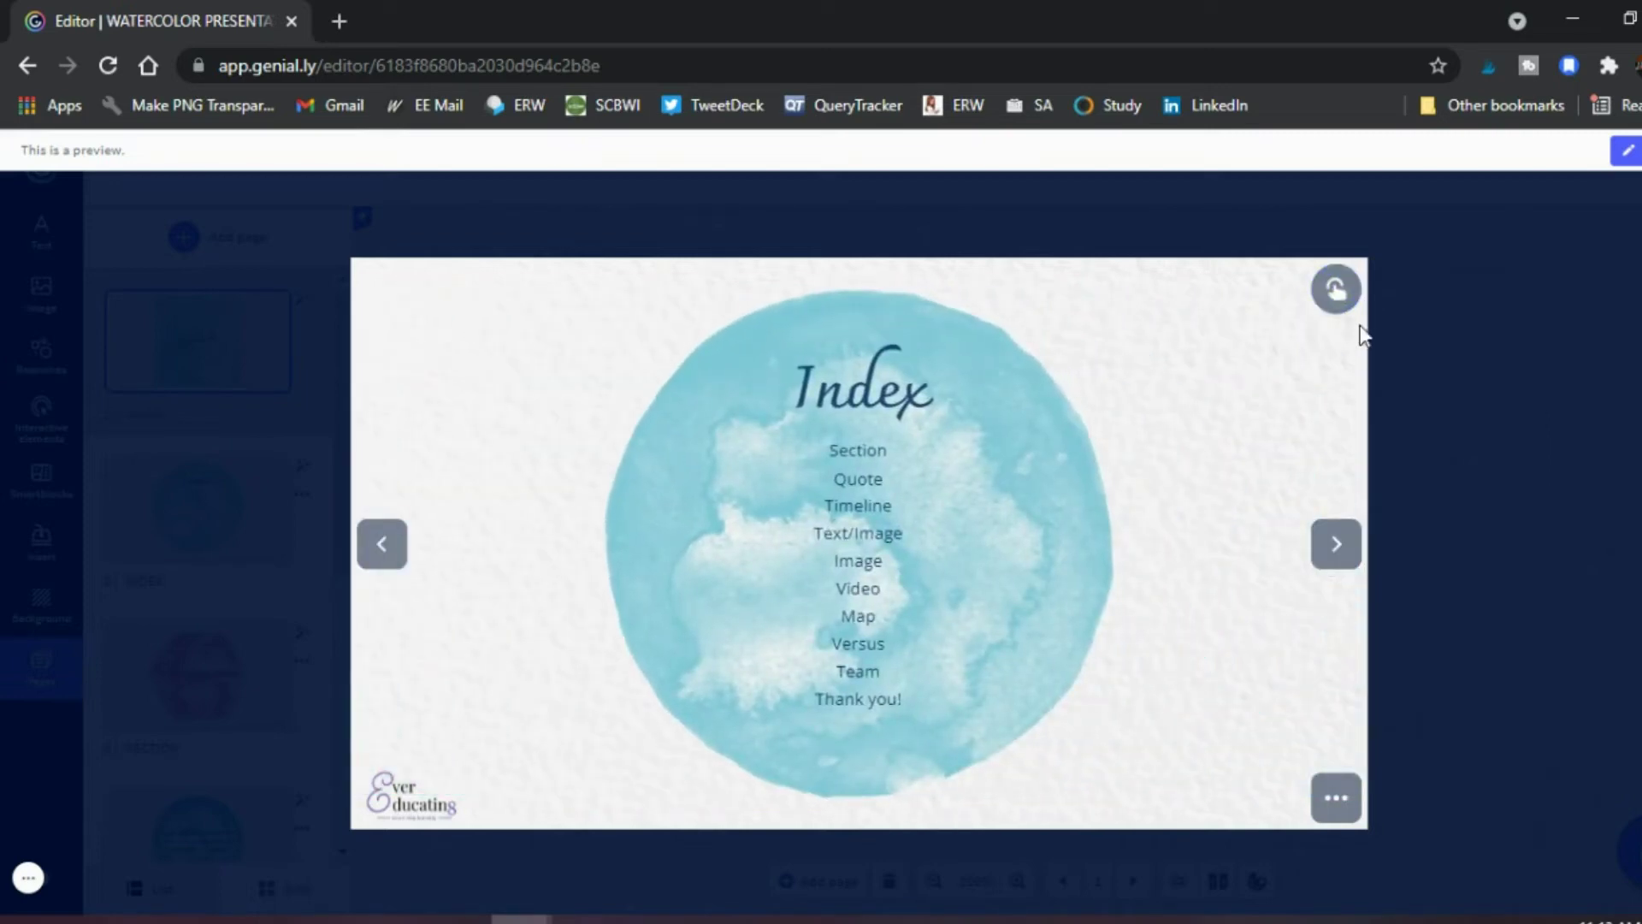
pyautogui.click(1334, 295)
pyautogui.click(1314, 556)
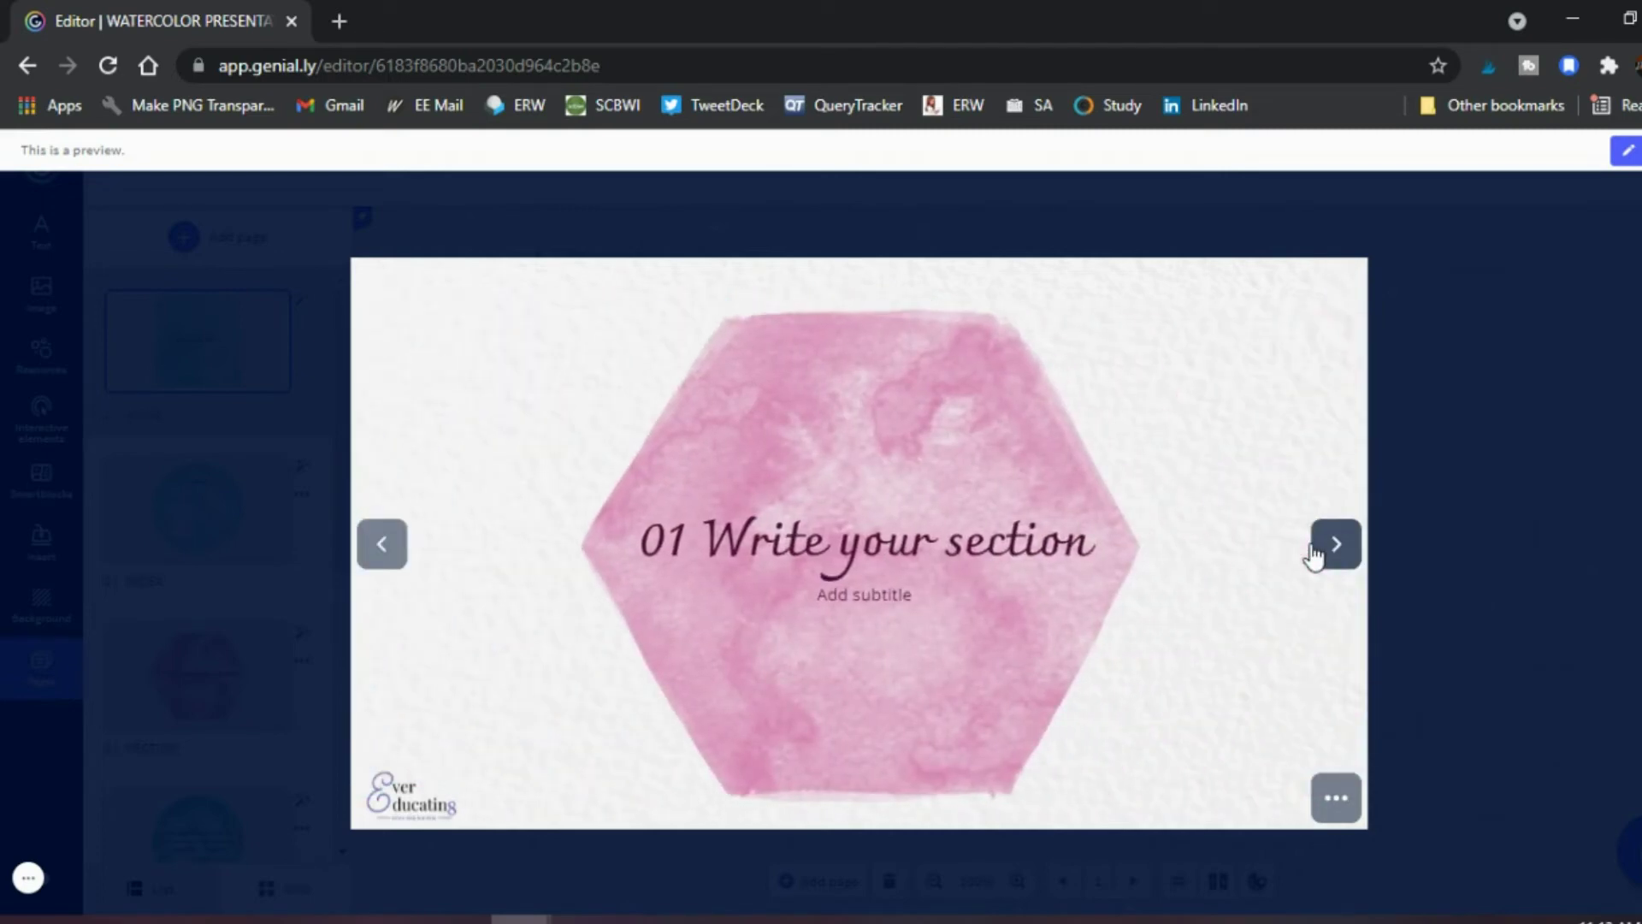
pyautogui.click(1317, 556)
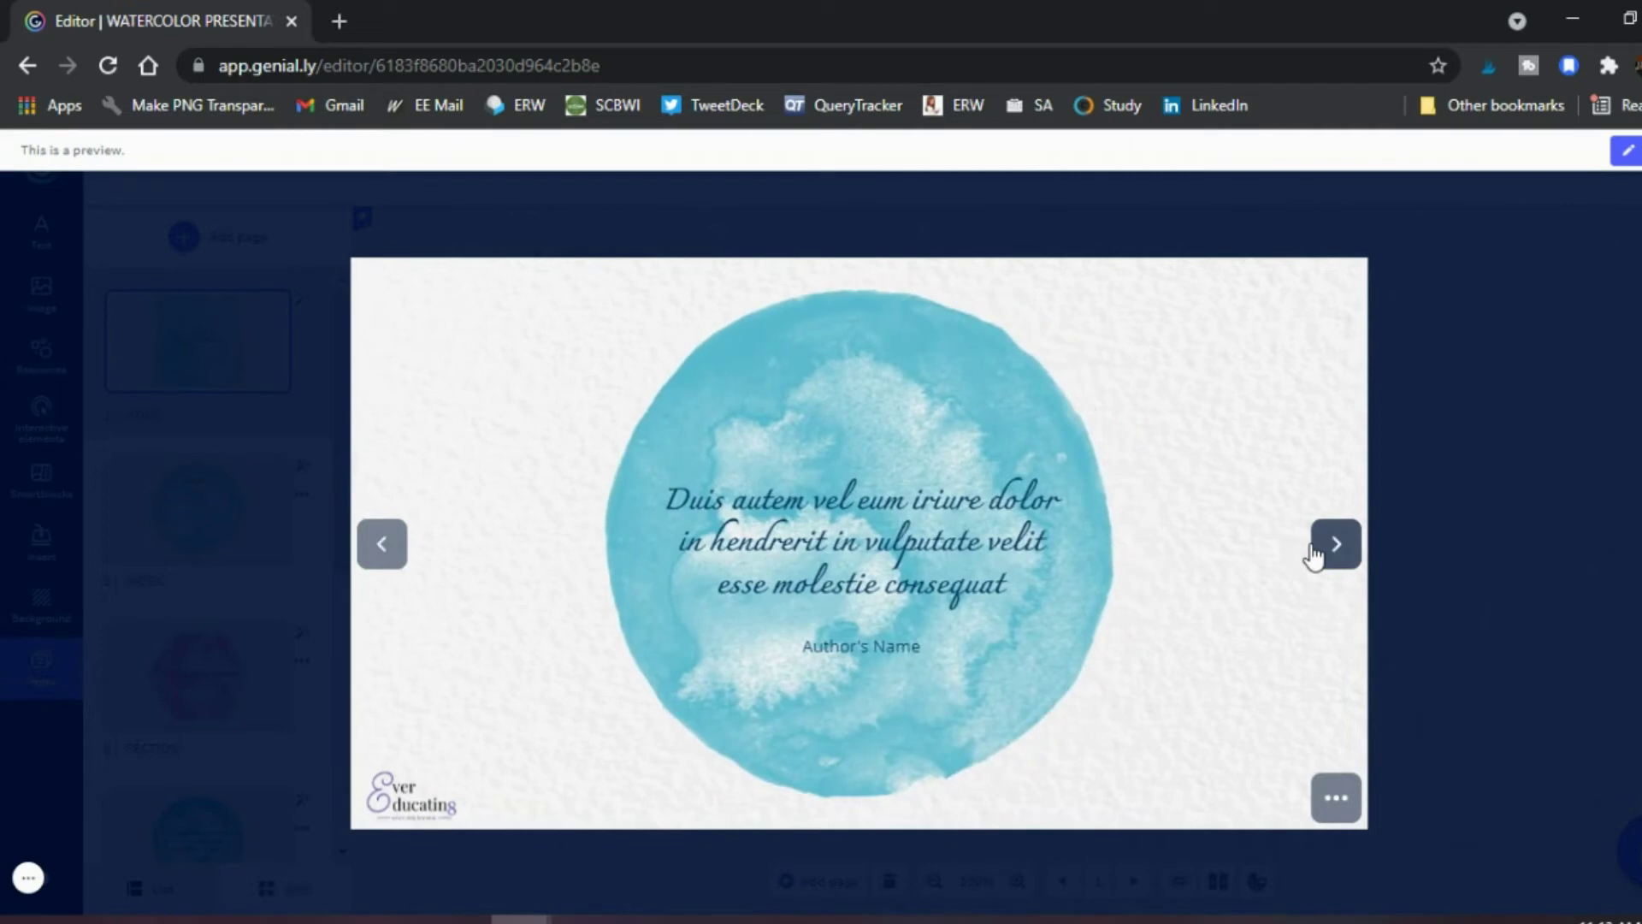
pyautogui.click(1336, 551)
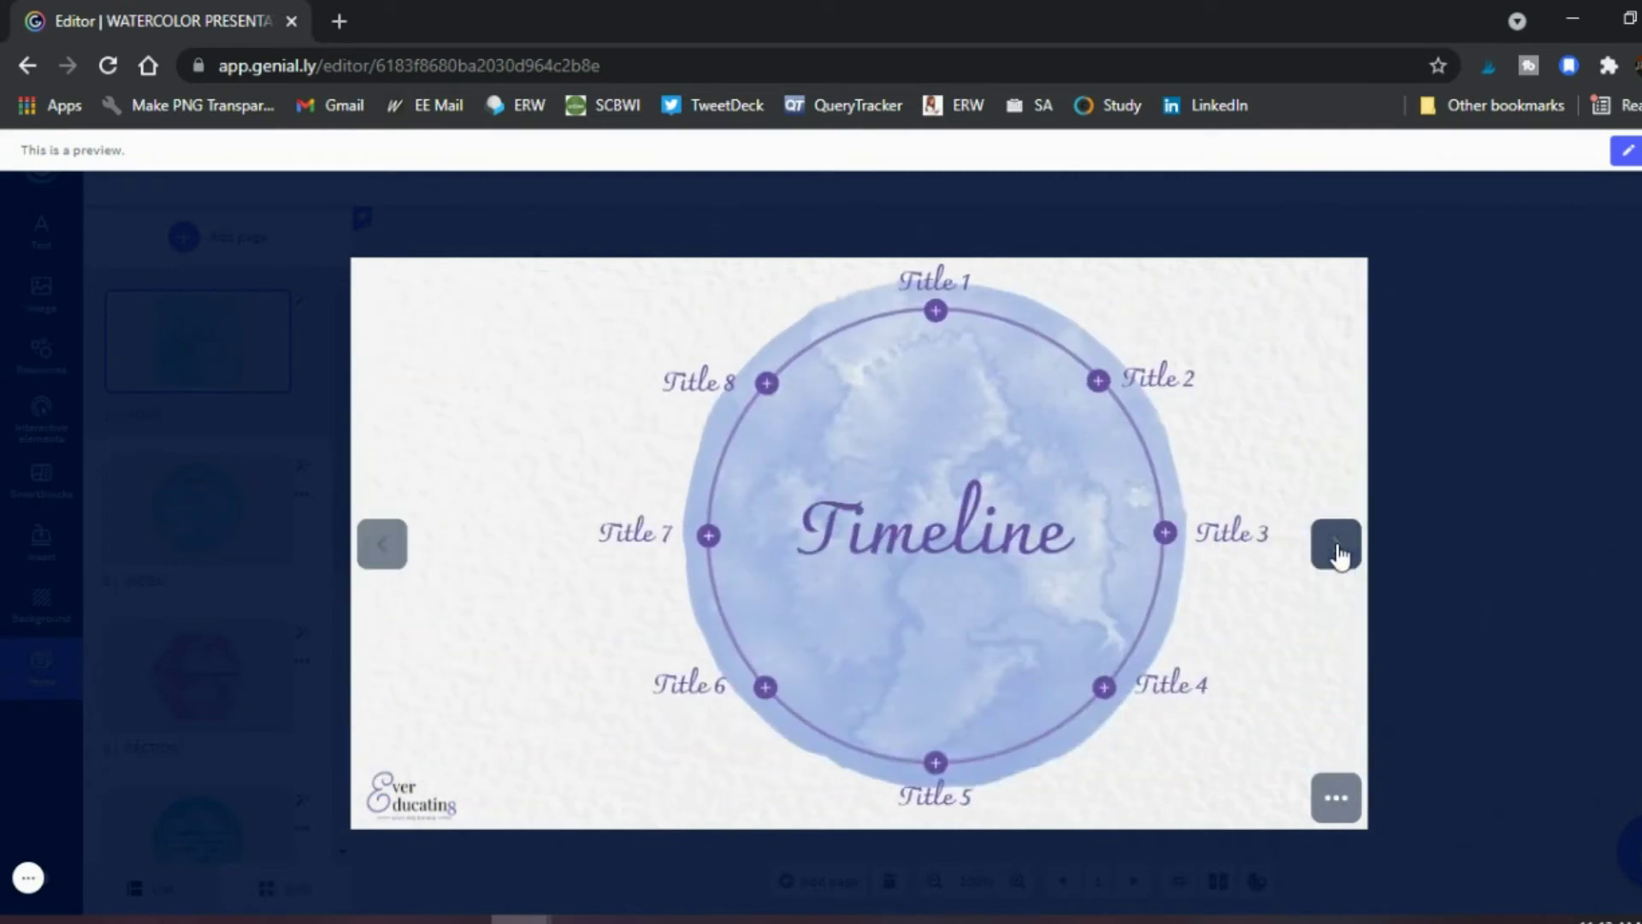
pyautogui.click(1338, 304)
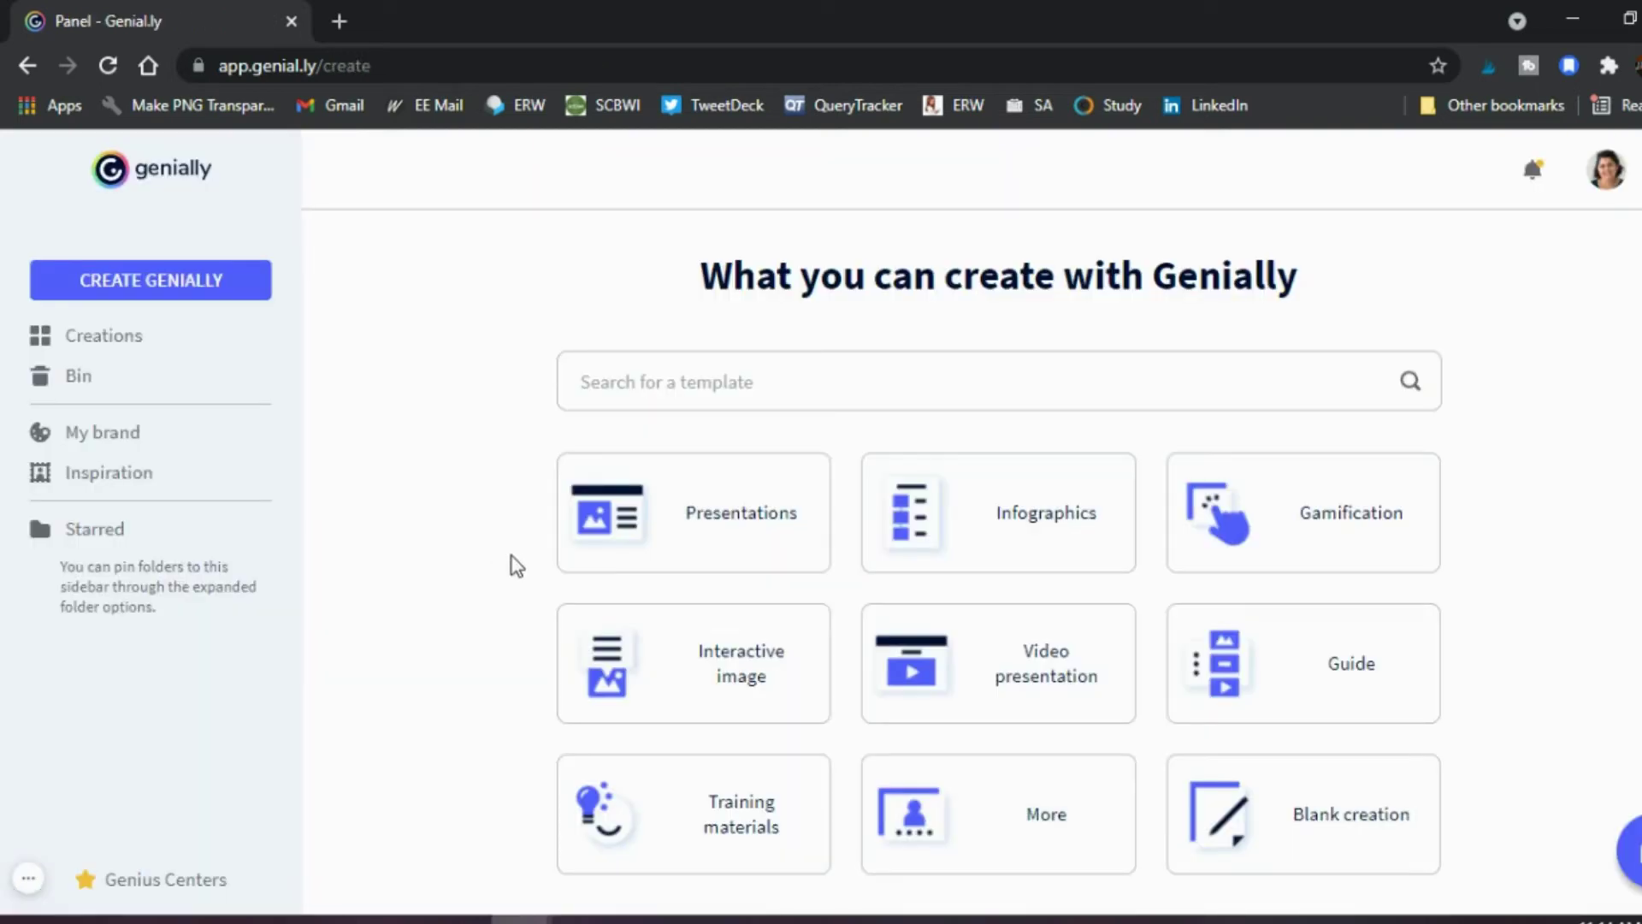
# Open the Video presentation template category and browse down to the Calm Clouds, Balls, Quotes List and Glitch designs.
pyautogui.moveTo(1024, 711)
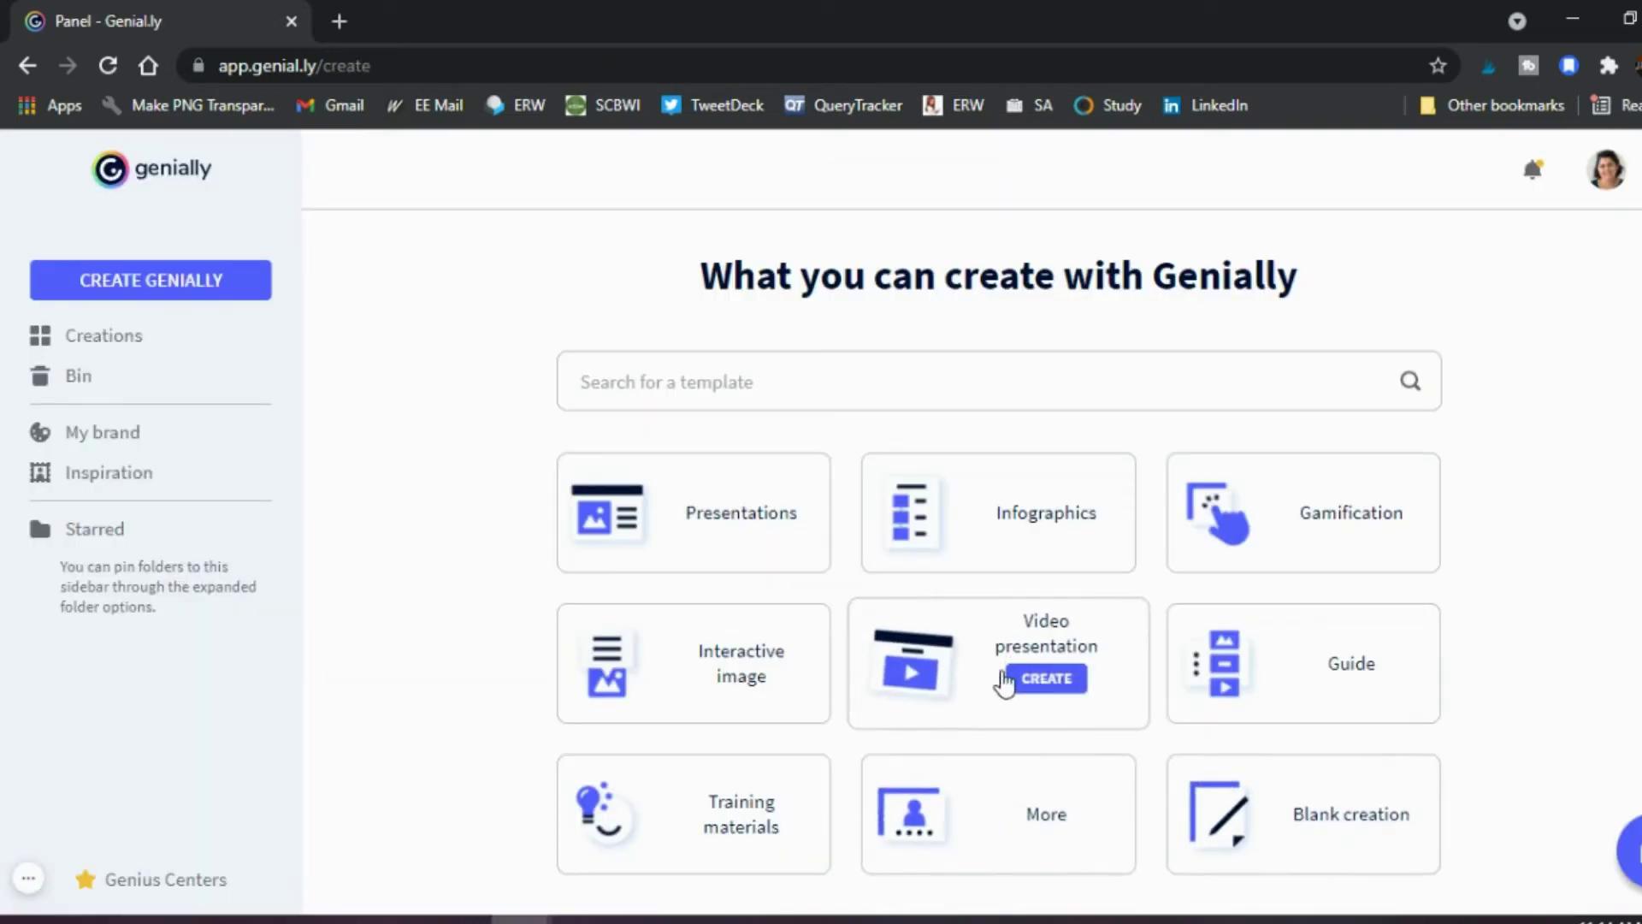
pyautogui.click(1029, 681)
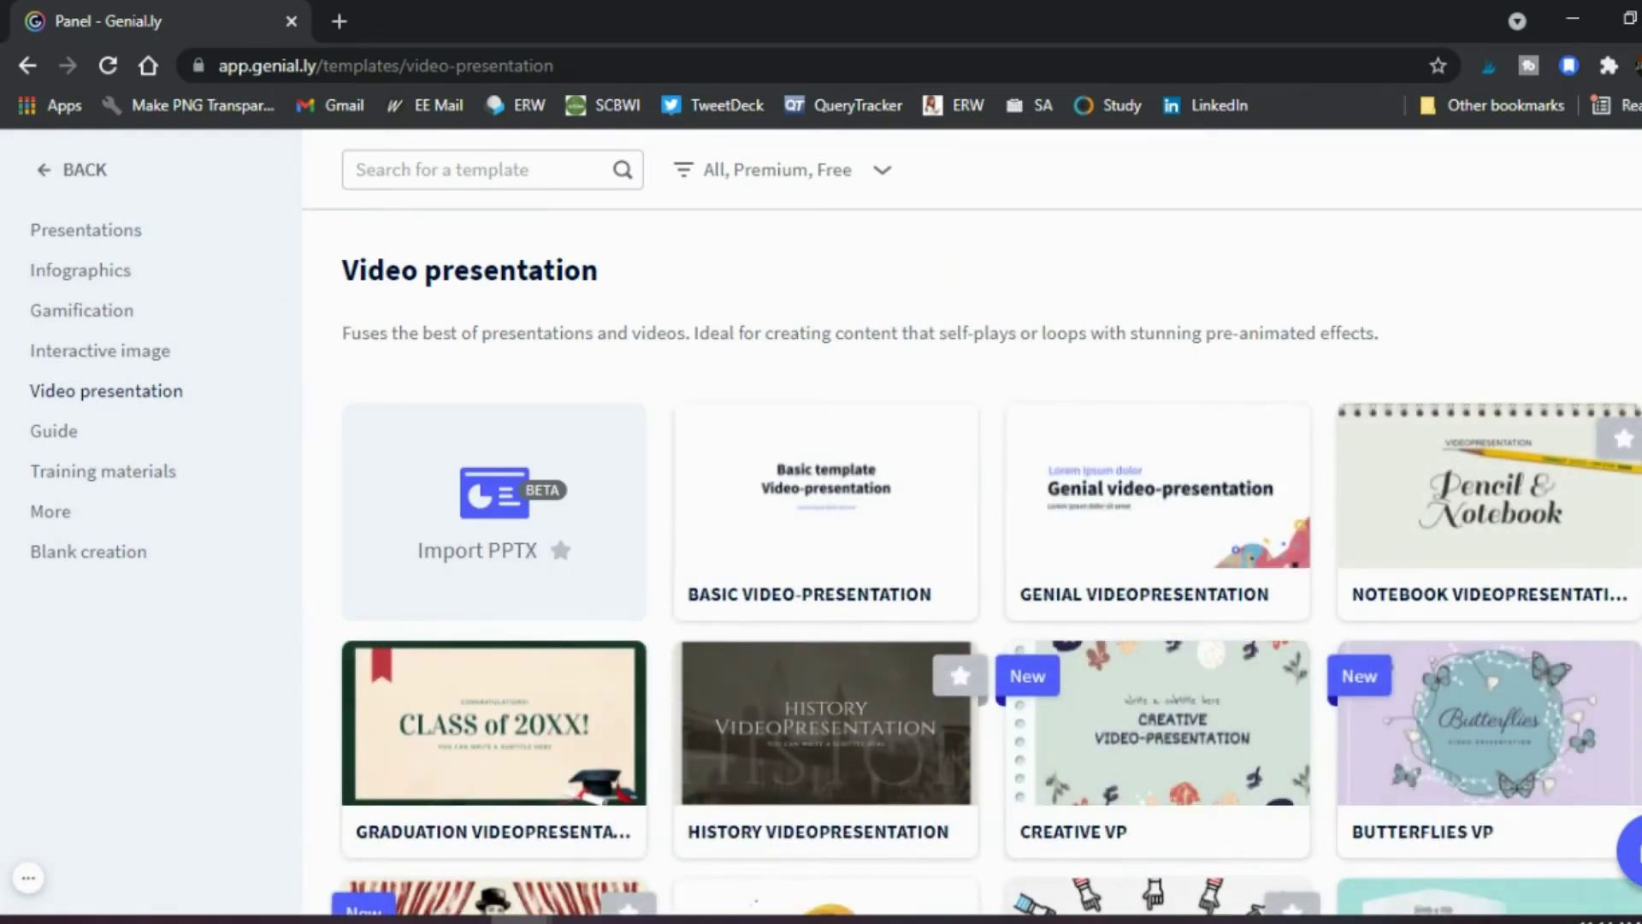
pyautogui.scroll(-3, 985, 562)
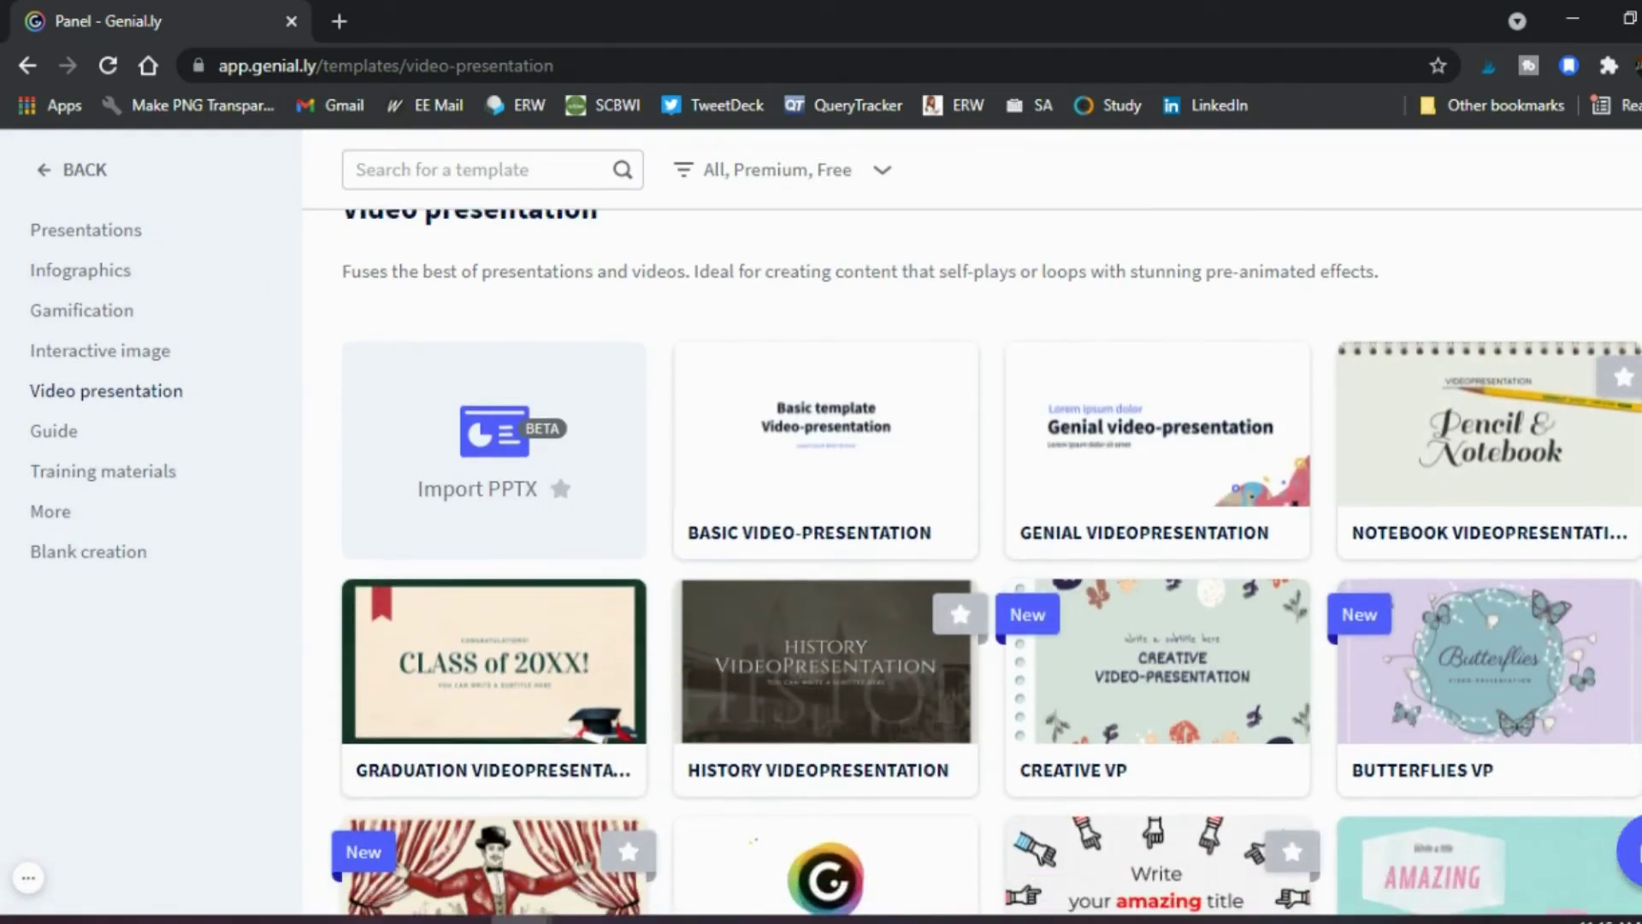
pyautogui.scroll(-3, 986, 561)
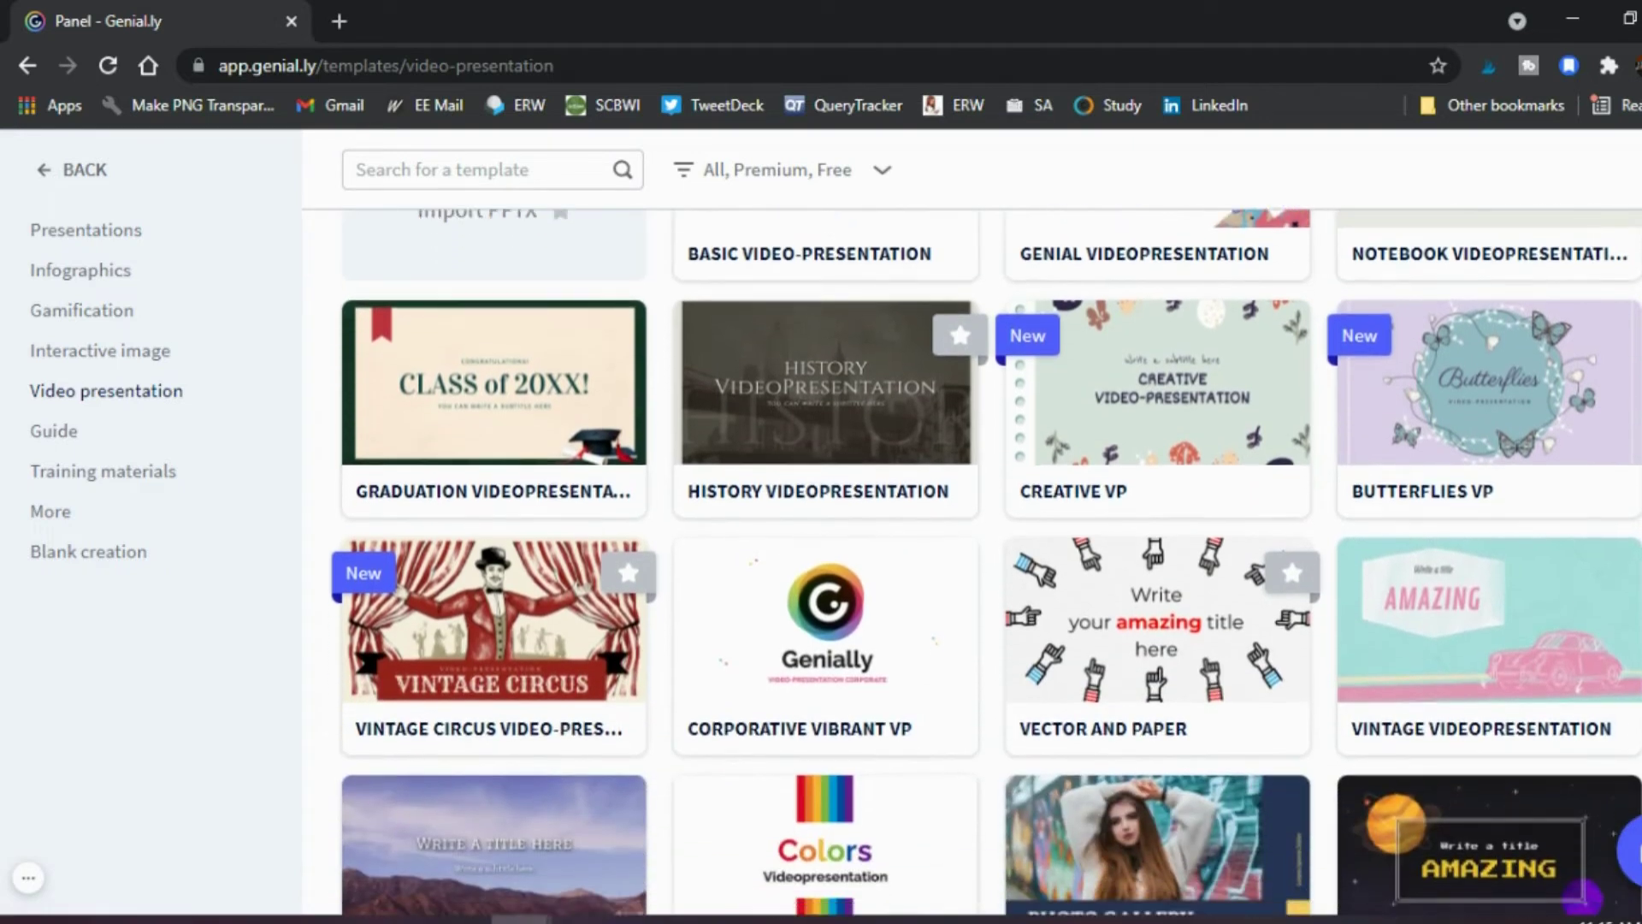
pyautogui.scroll(-1, 985, 562)
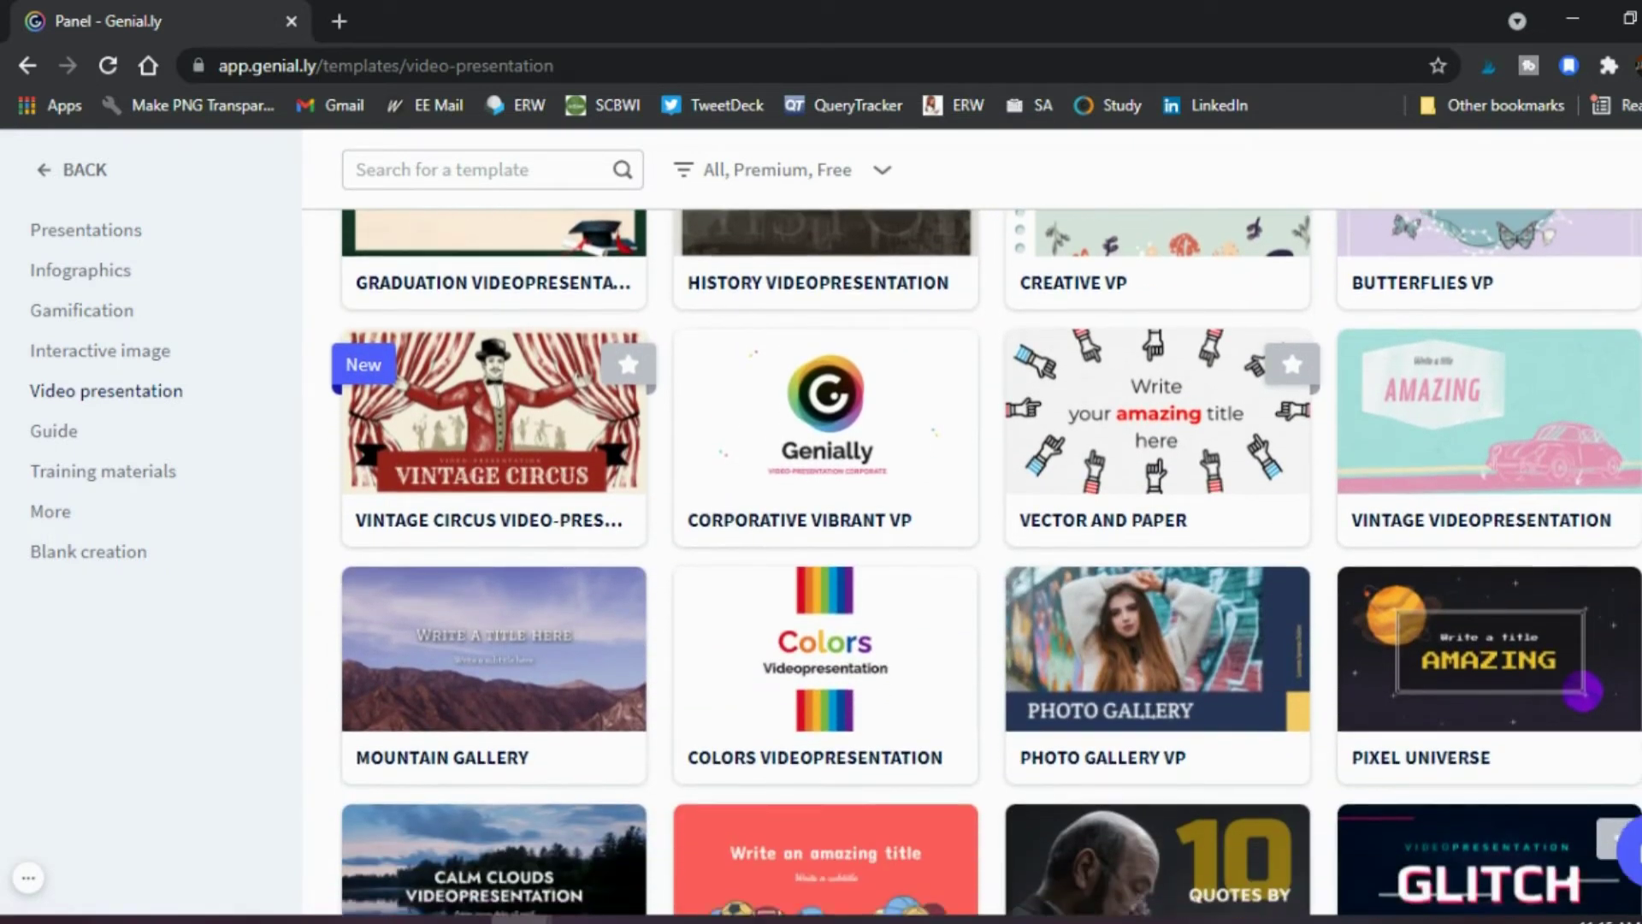
pyautogui.scroll(-1, 941, 572)
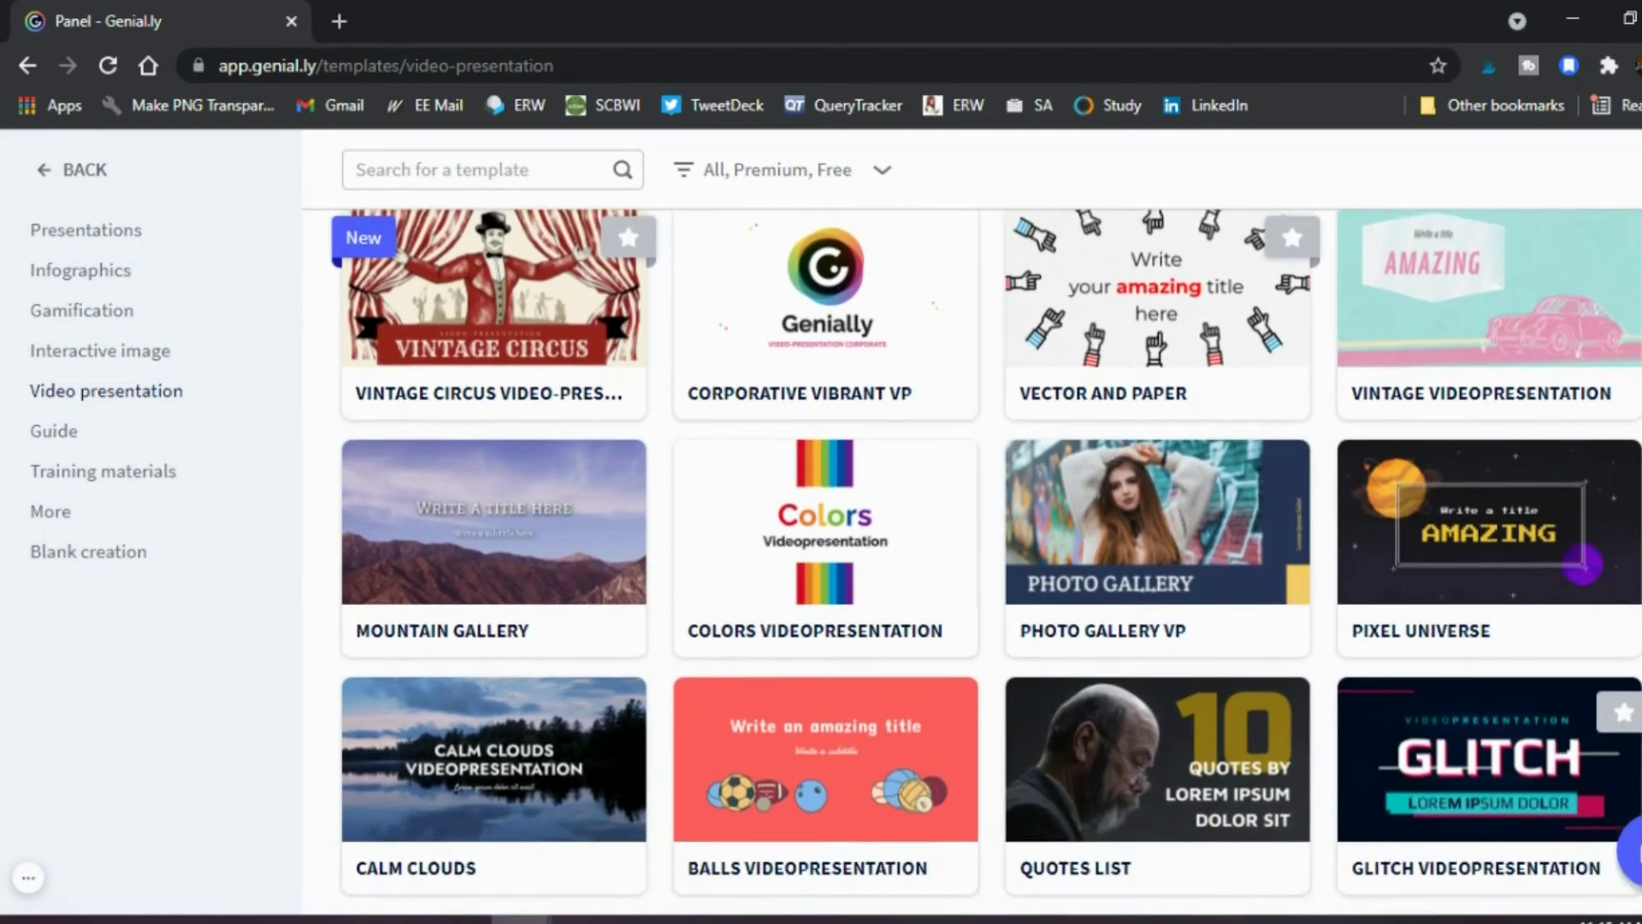
# Create a video presentation from the Colors Videopresentation template with all its pages, and view its Red and Home pages.
pyautogui.click(729, 519)
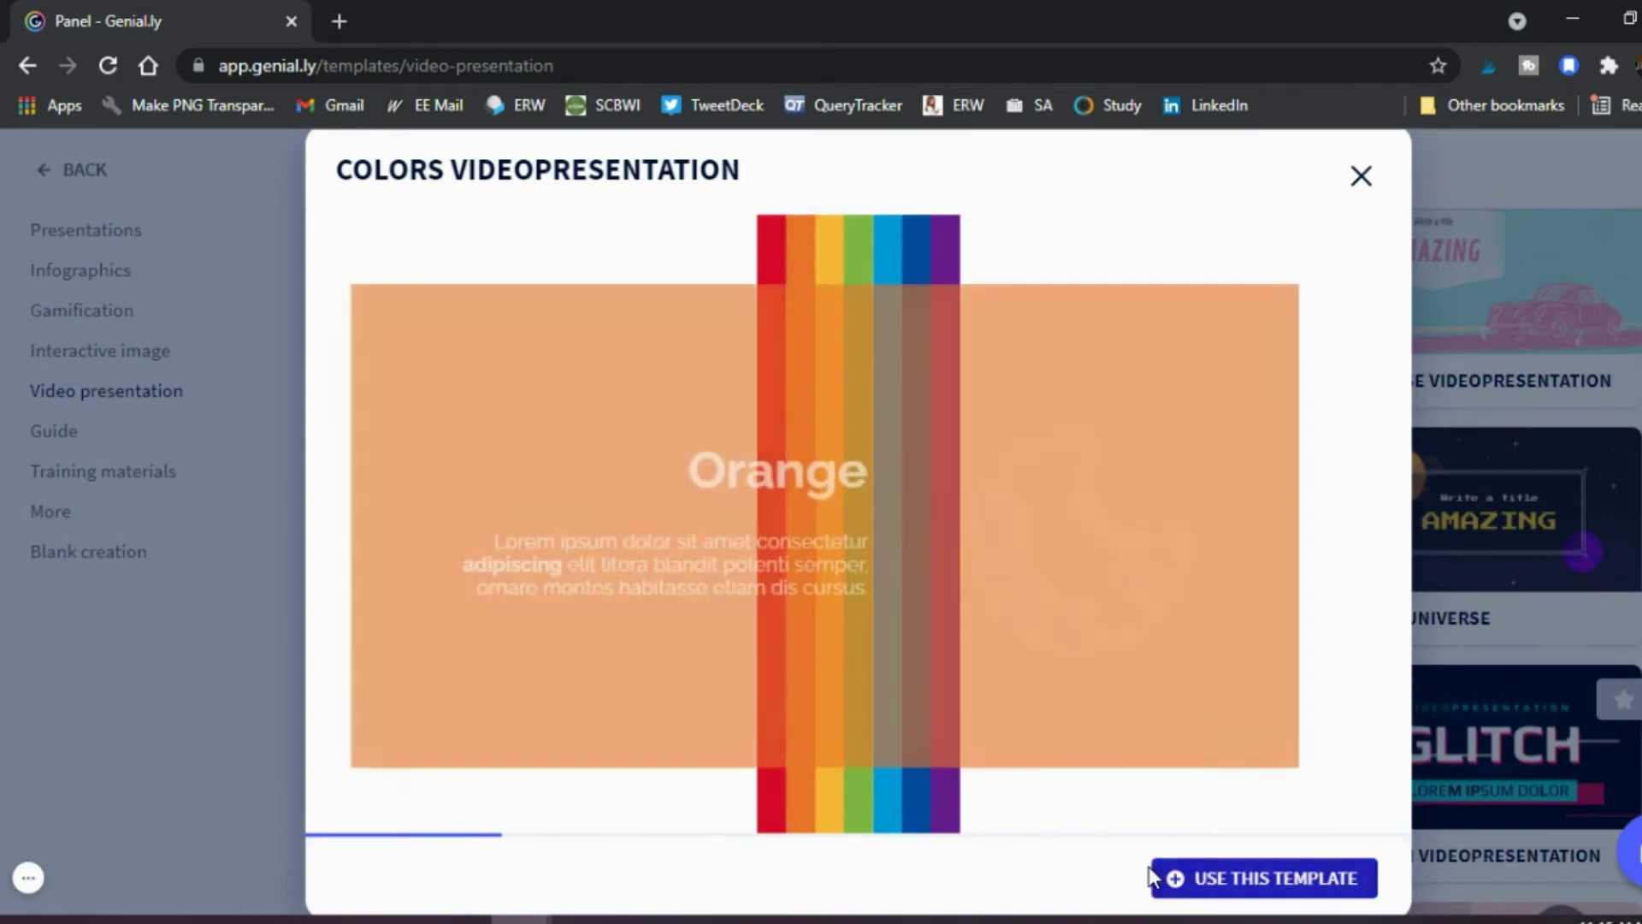
pyautogui.click(1193, 879)
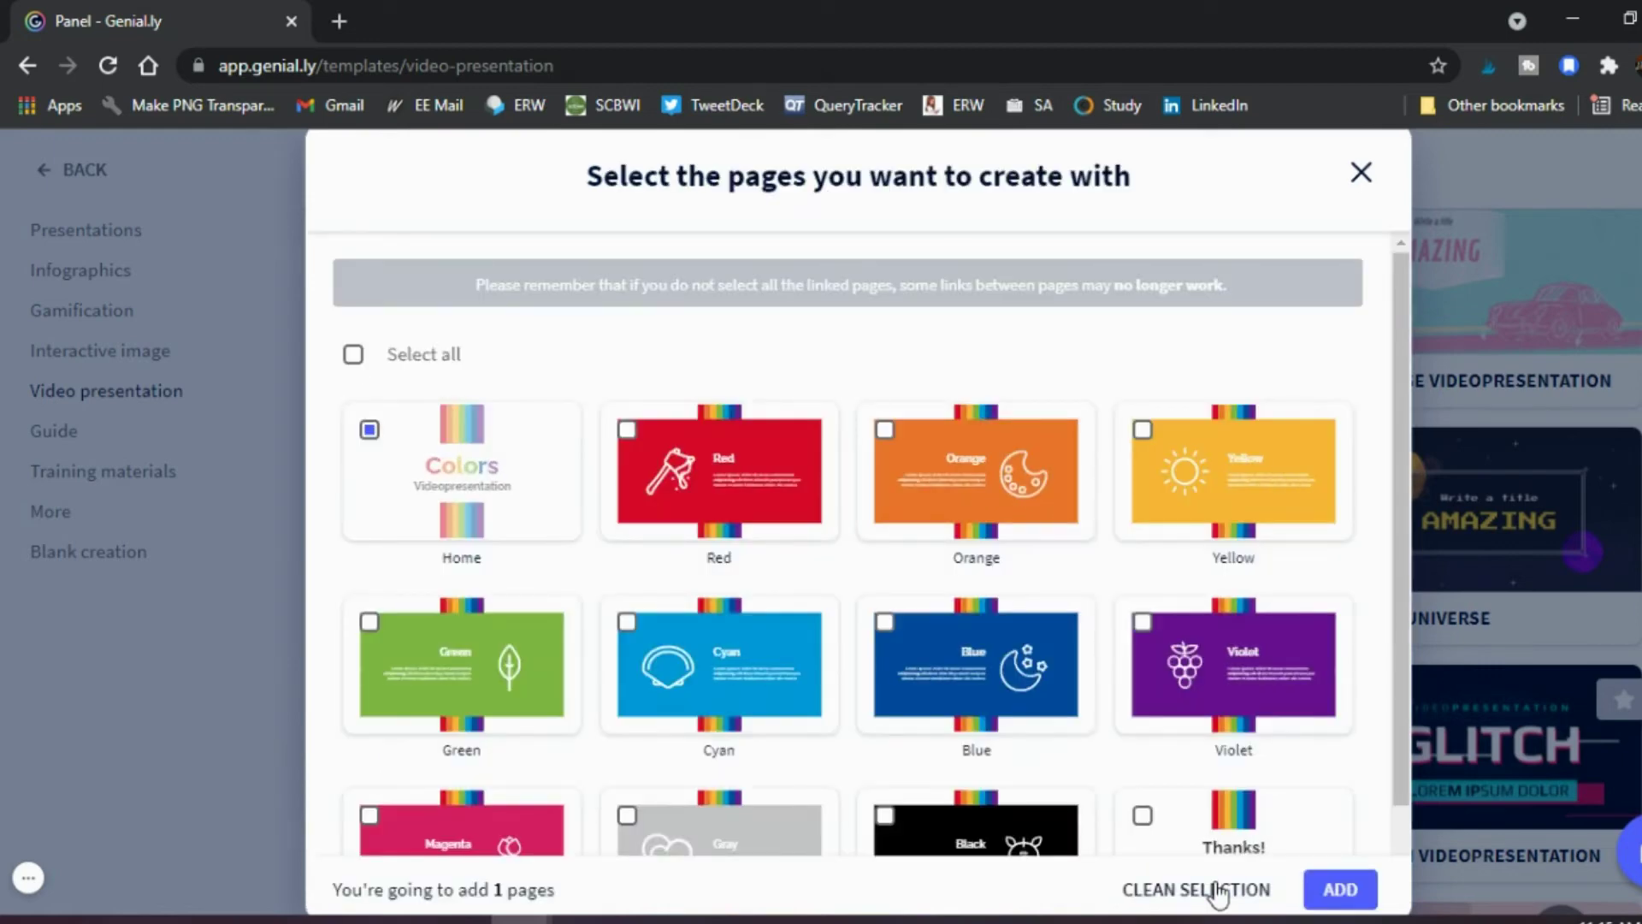
pyautogui.scroll(-1, 852, 761)
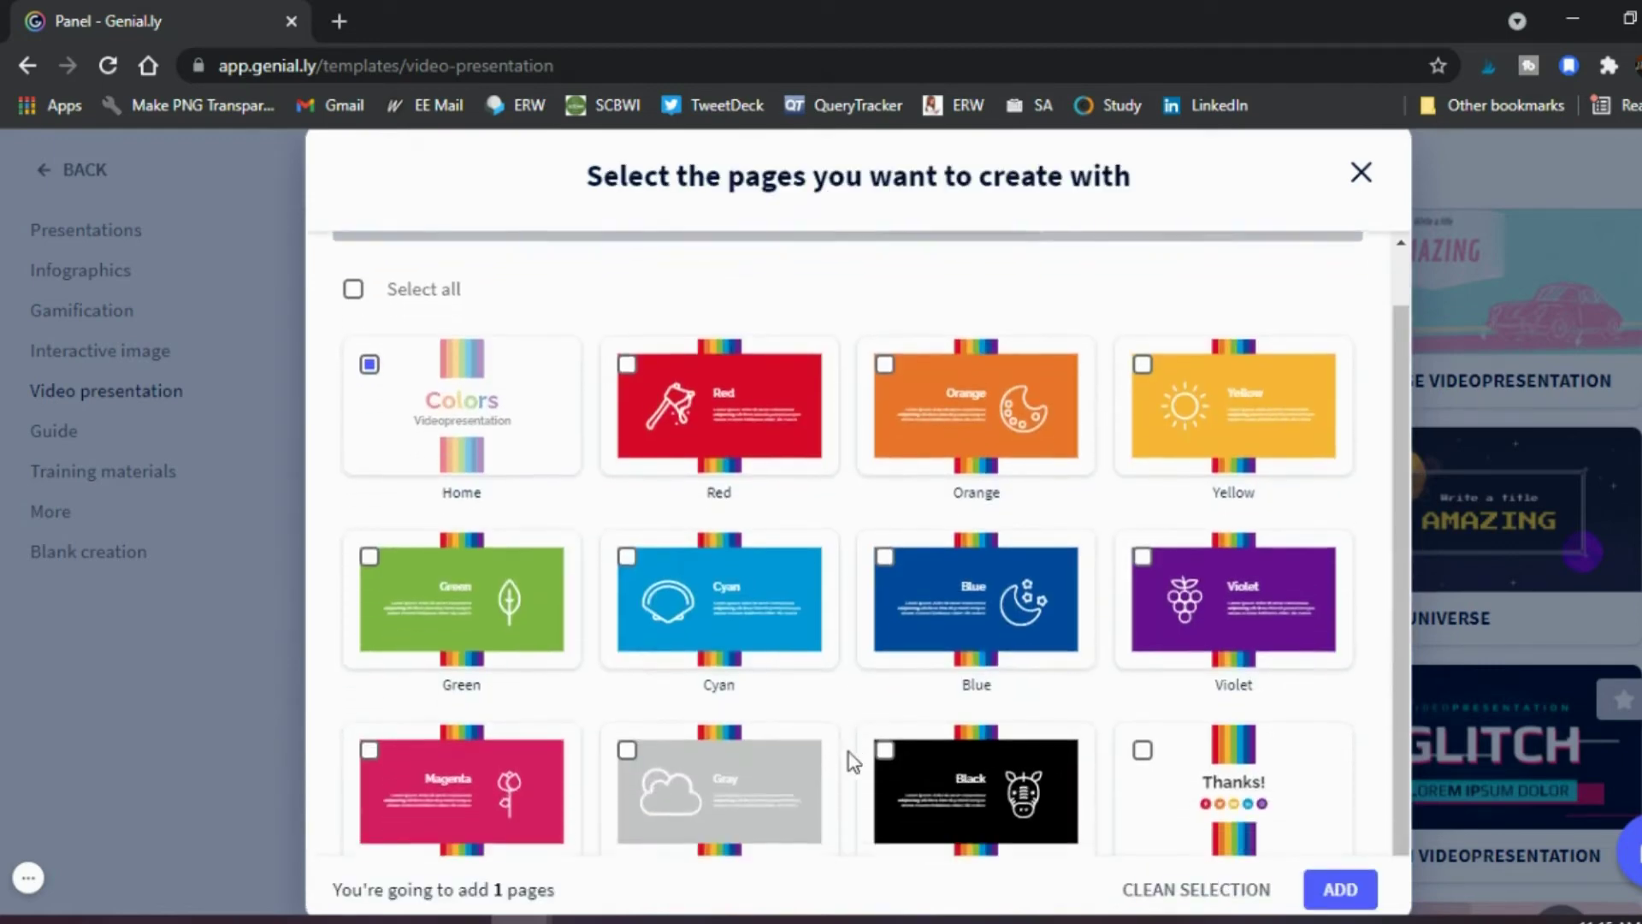
pyautogui.scroll(1, 853, 761)
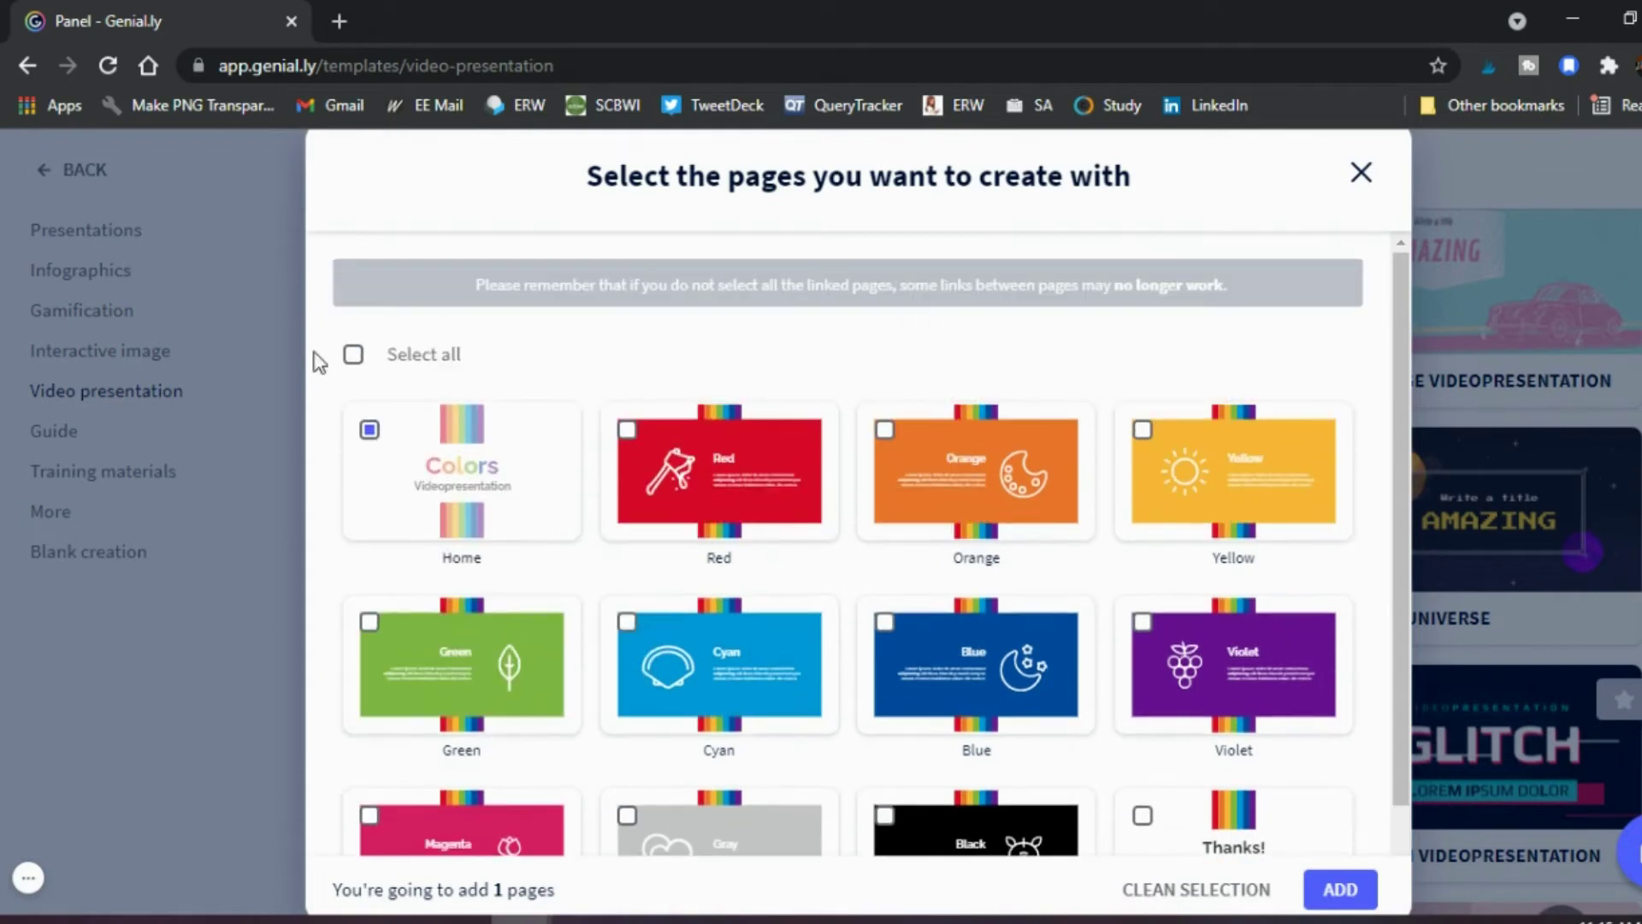
pyautogui.click(353, 356)
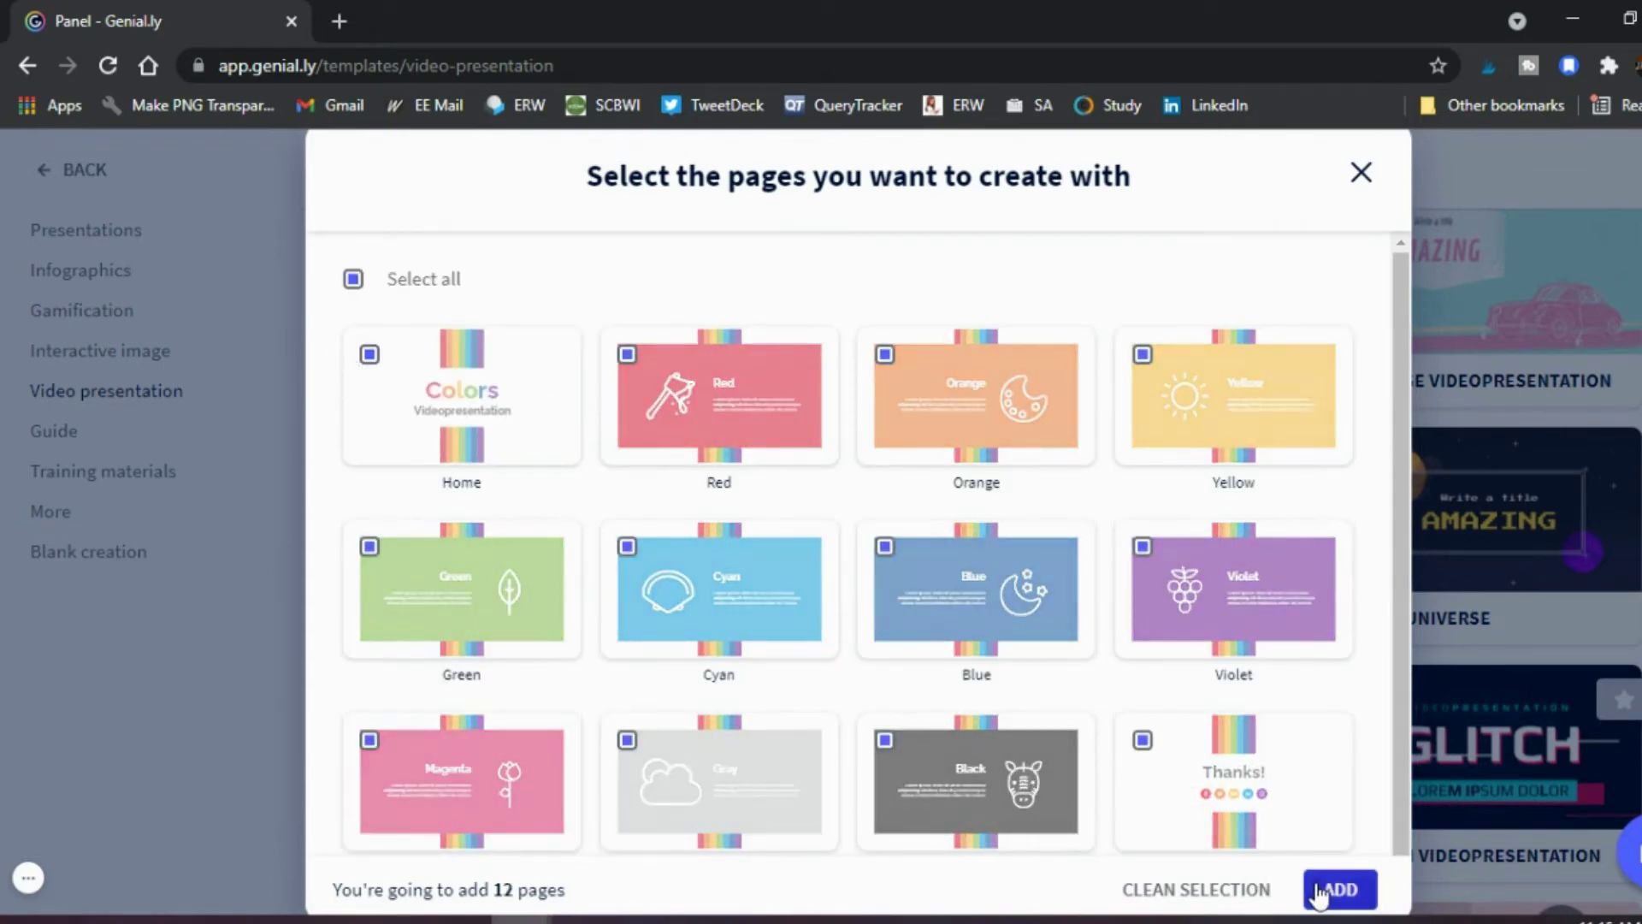
pyautogui.click(1335, 897)
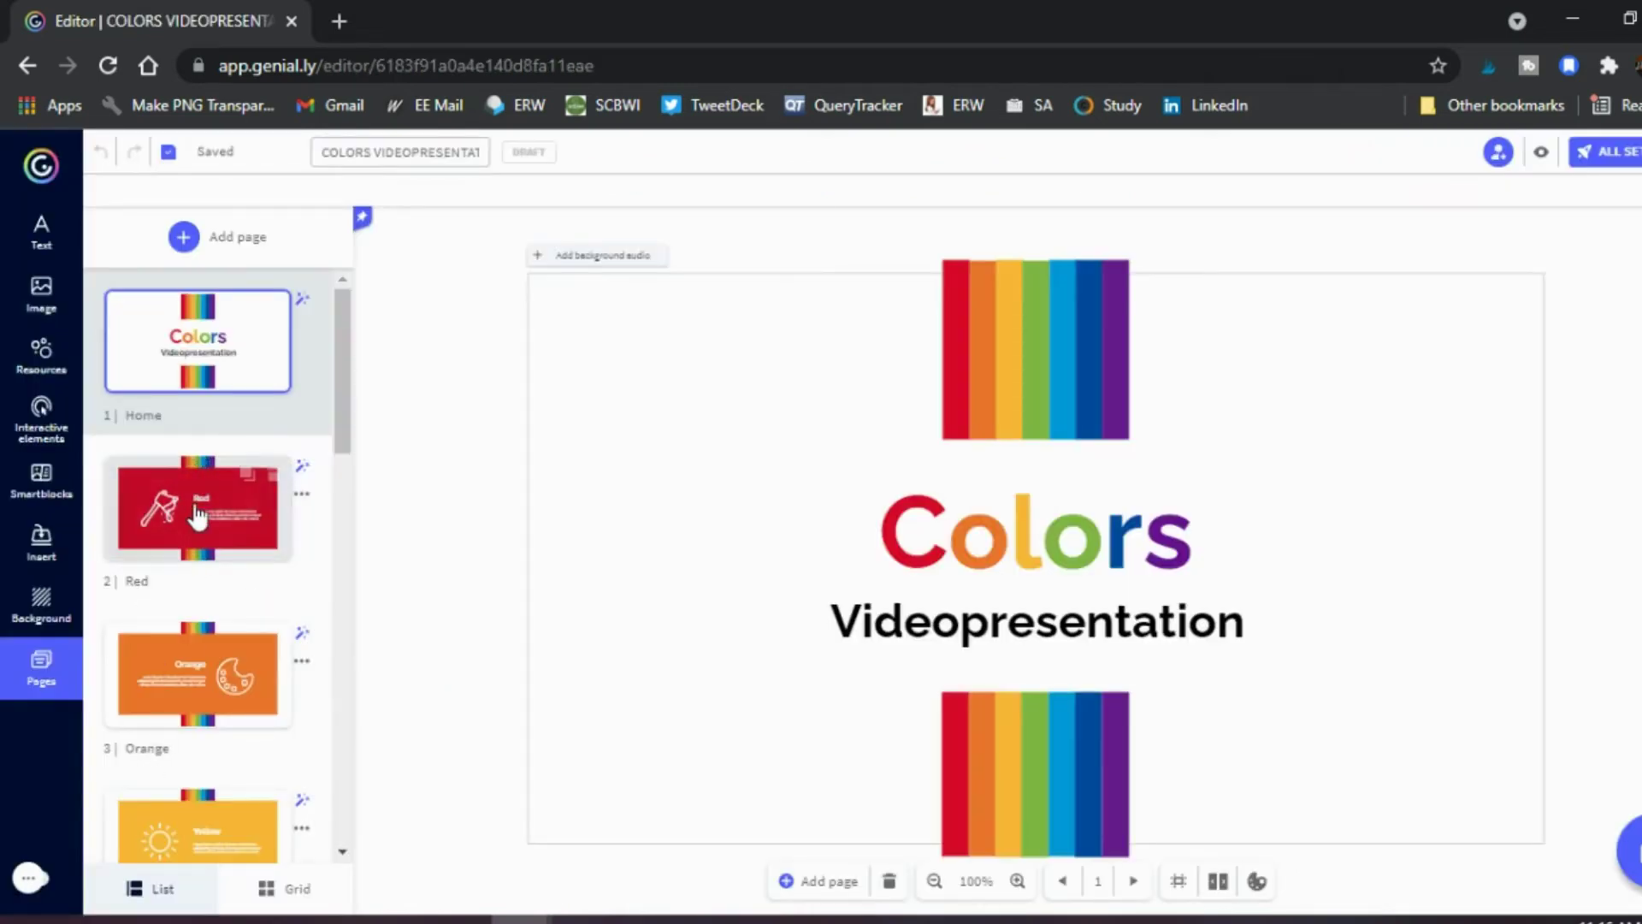
pyautogui.click(198, 524)
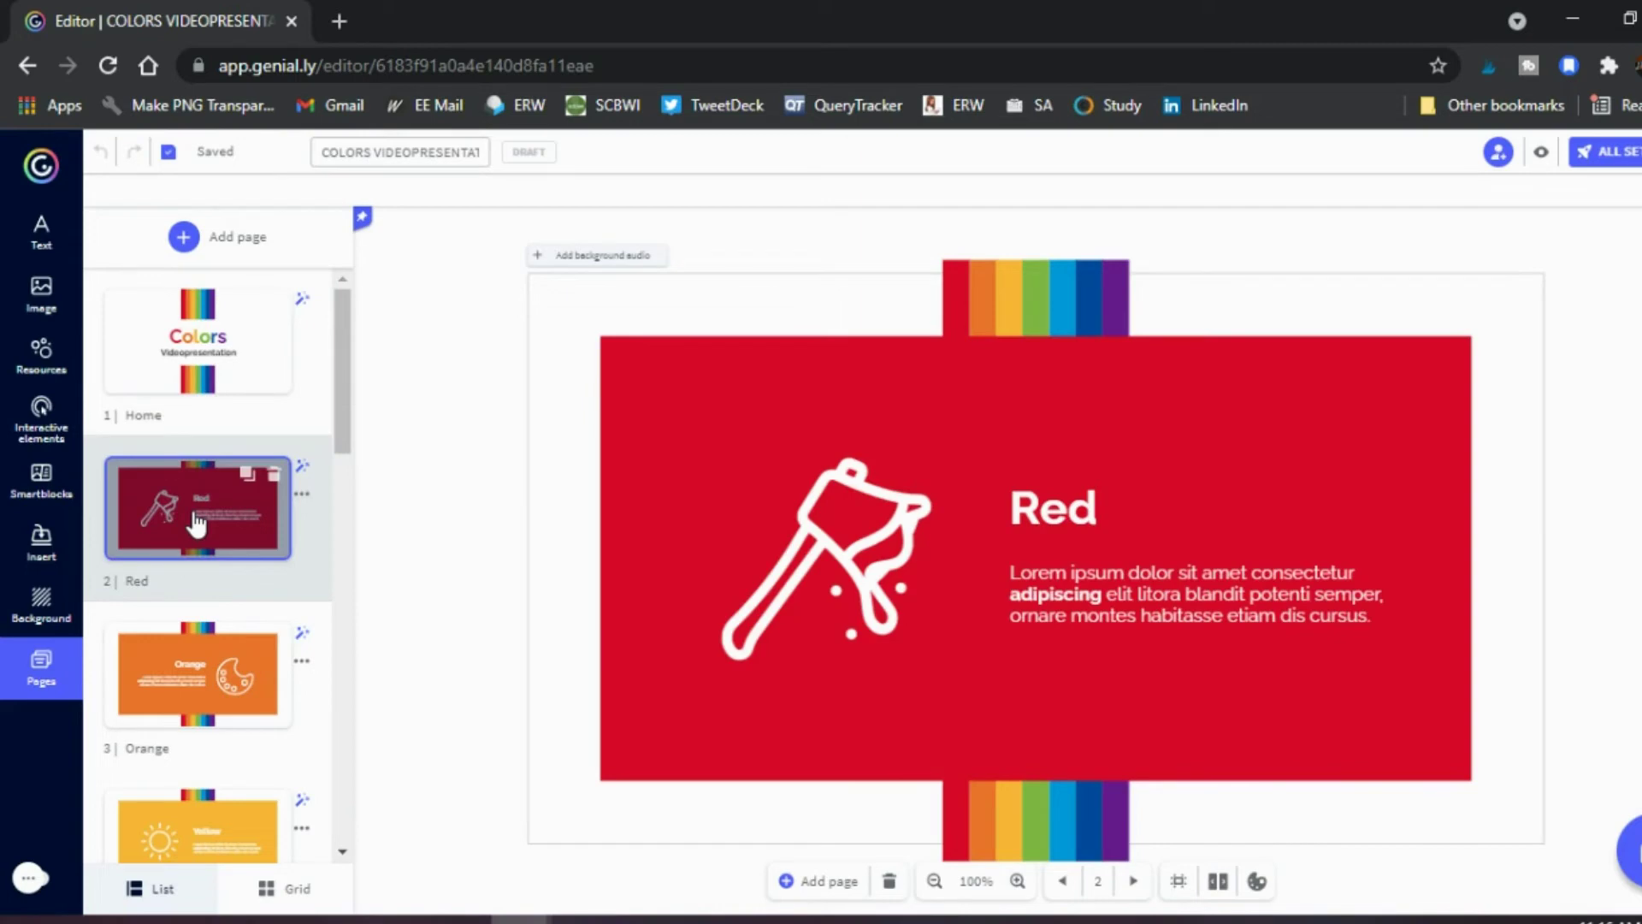
pyautogui.click(213, 363)
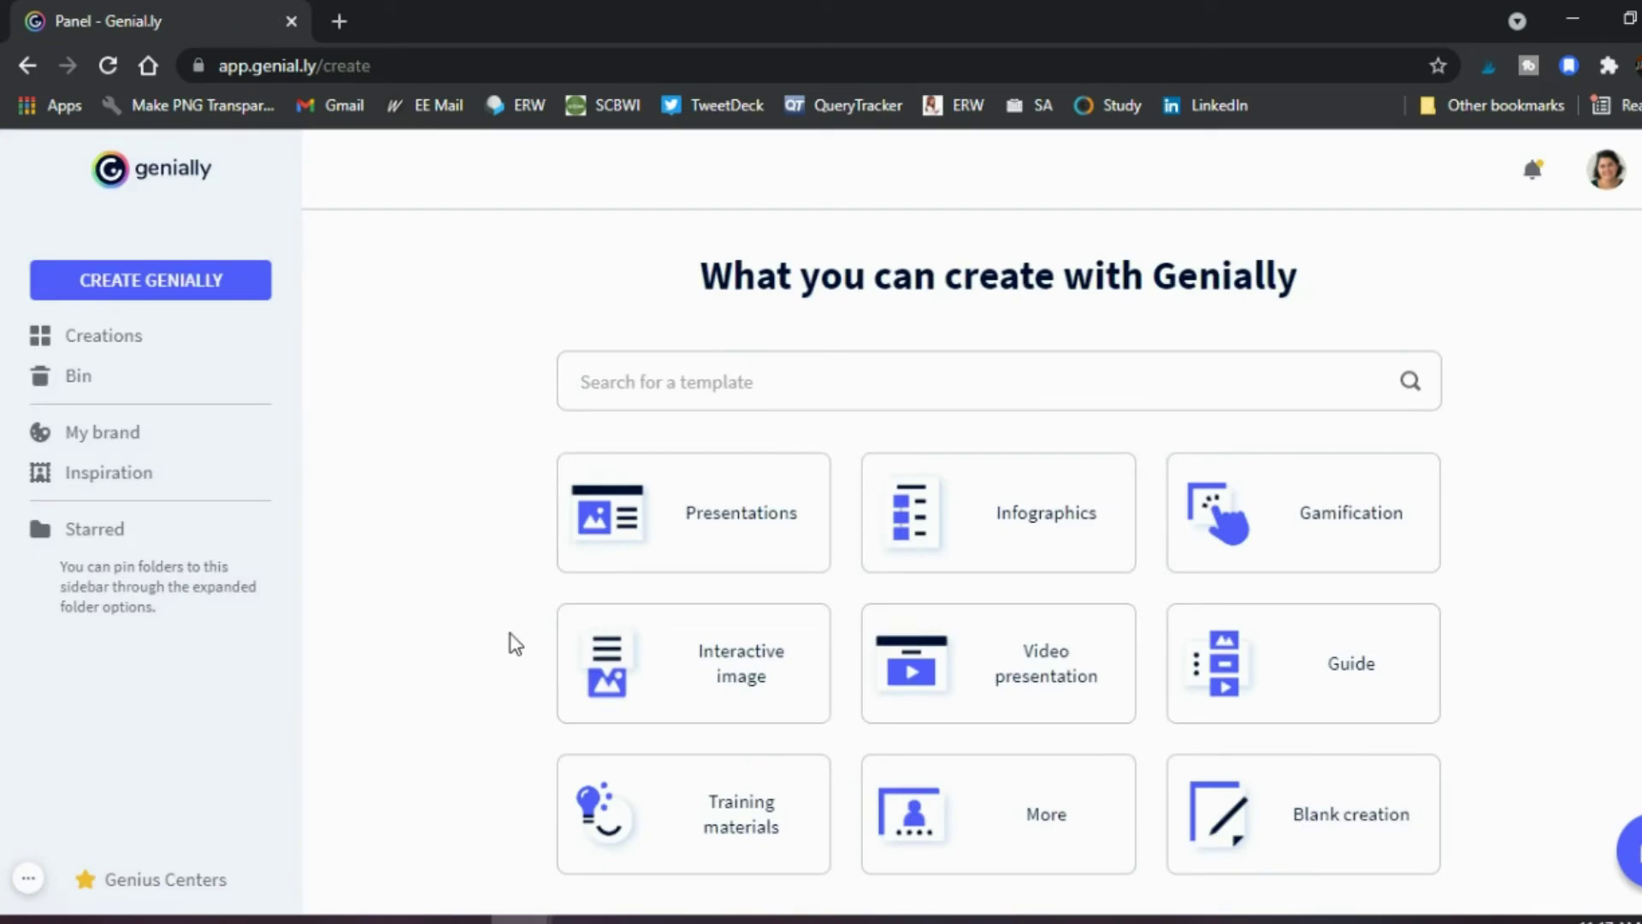
# Open the Interactive image template category and preview the Dancer in Motion example.
pyautogui.click(741, 681)
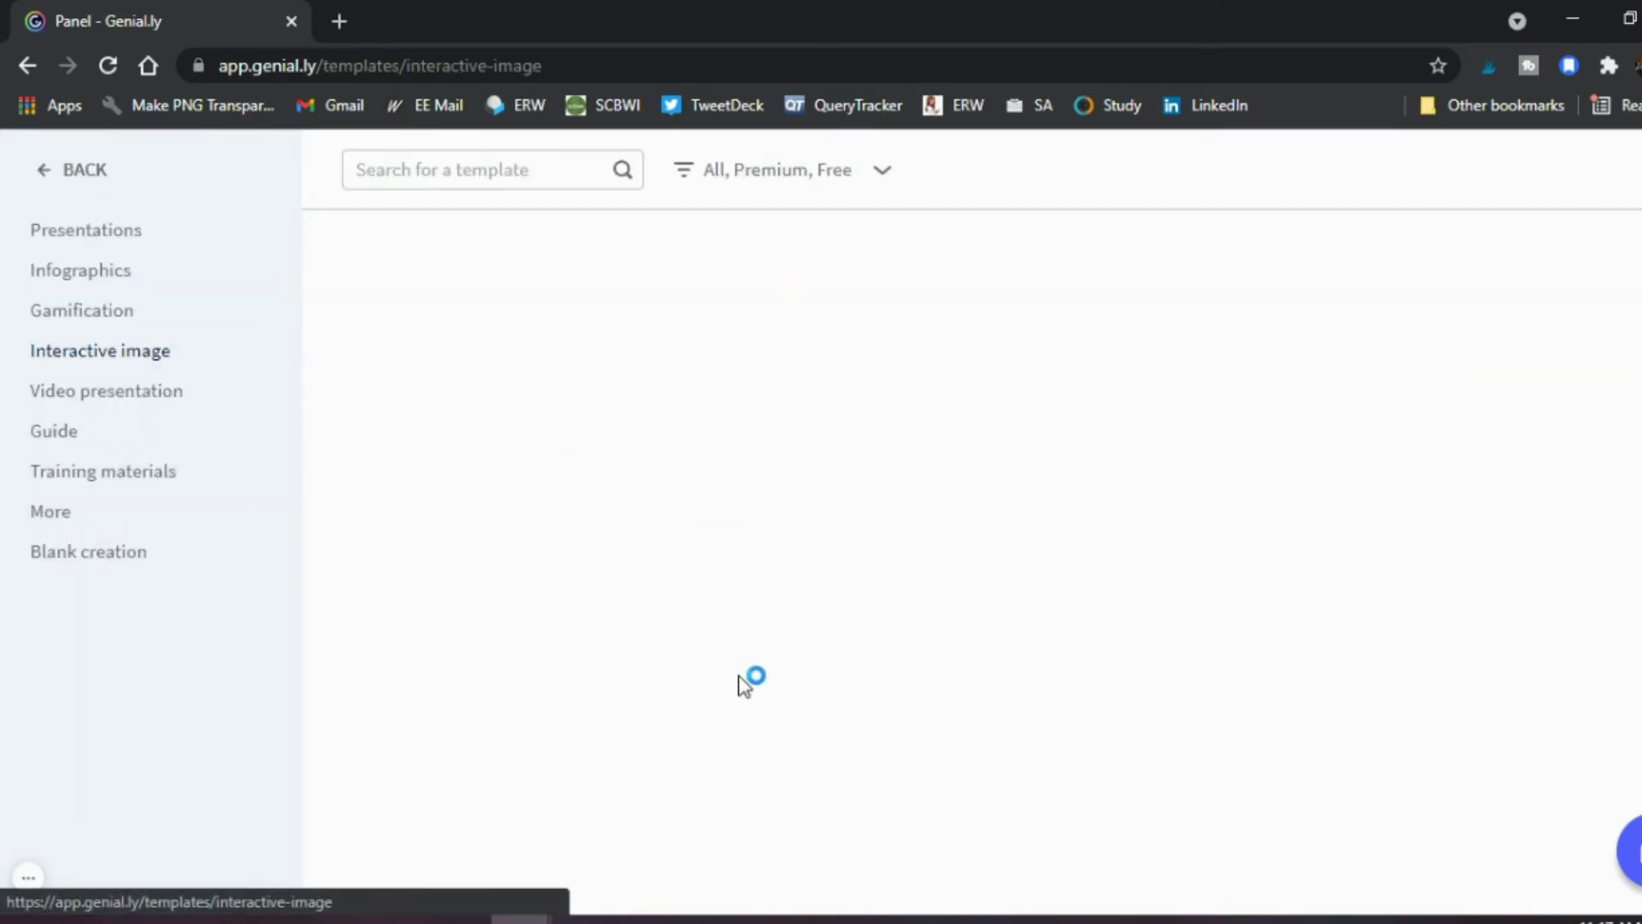
pyautogui.scroll(-5, 1232, 689)
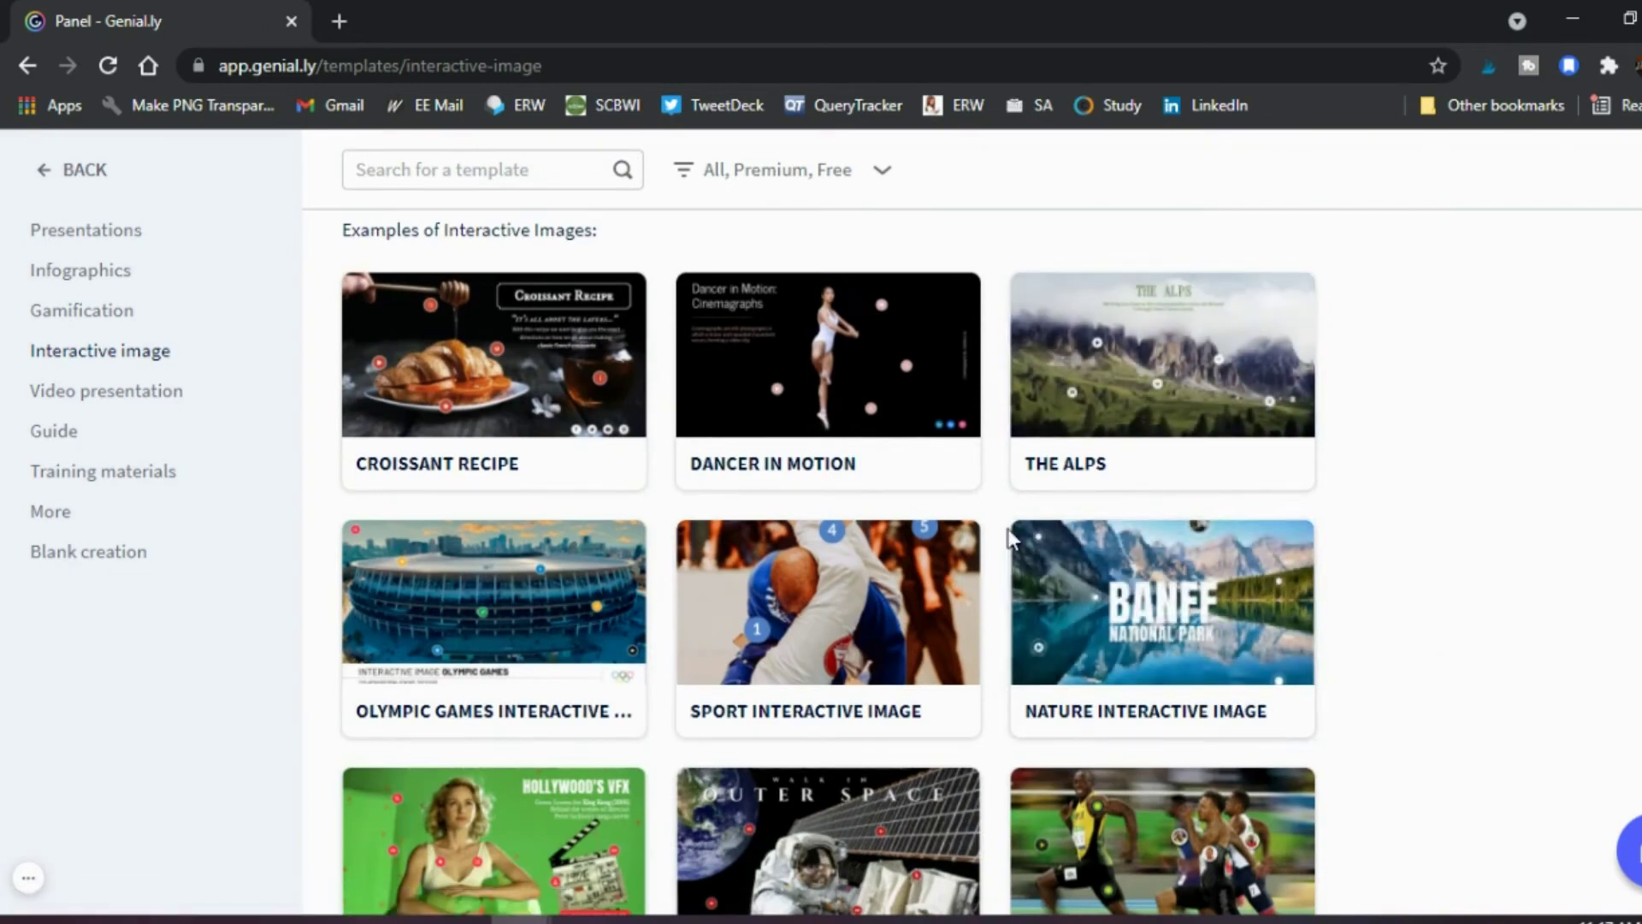
pyautogui.moveTo(945, 457)
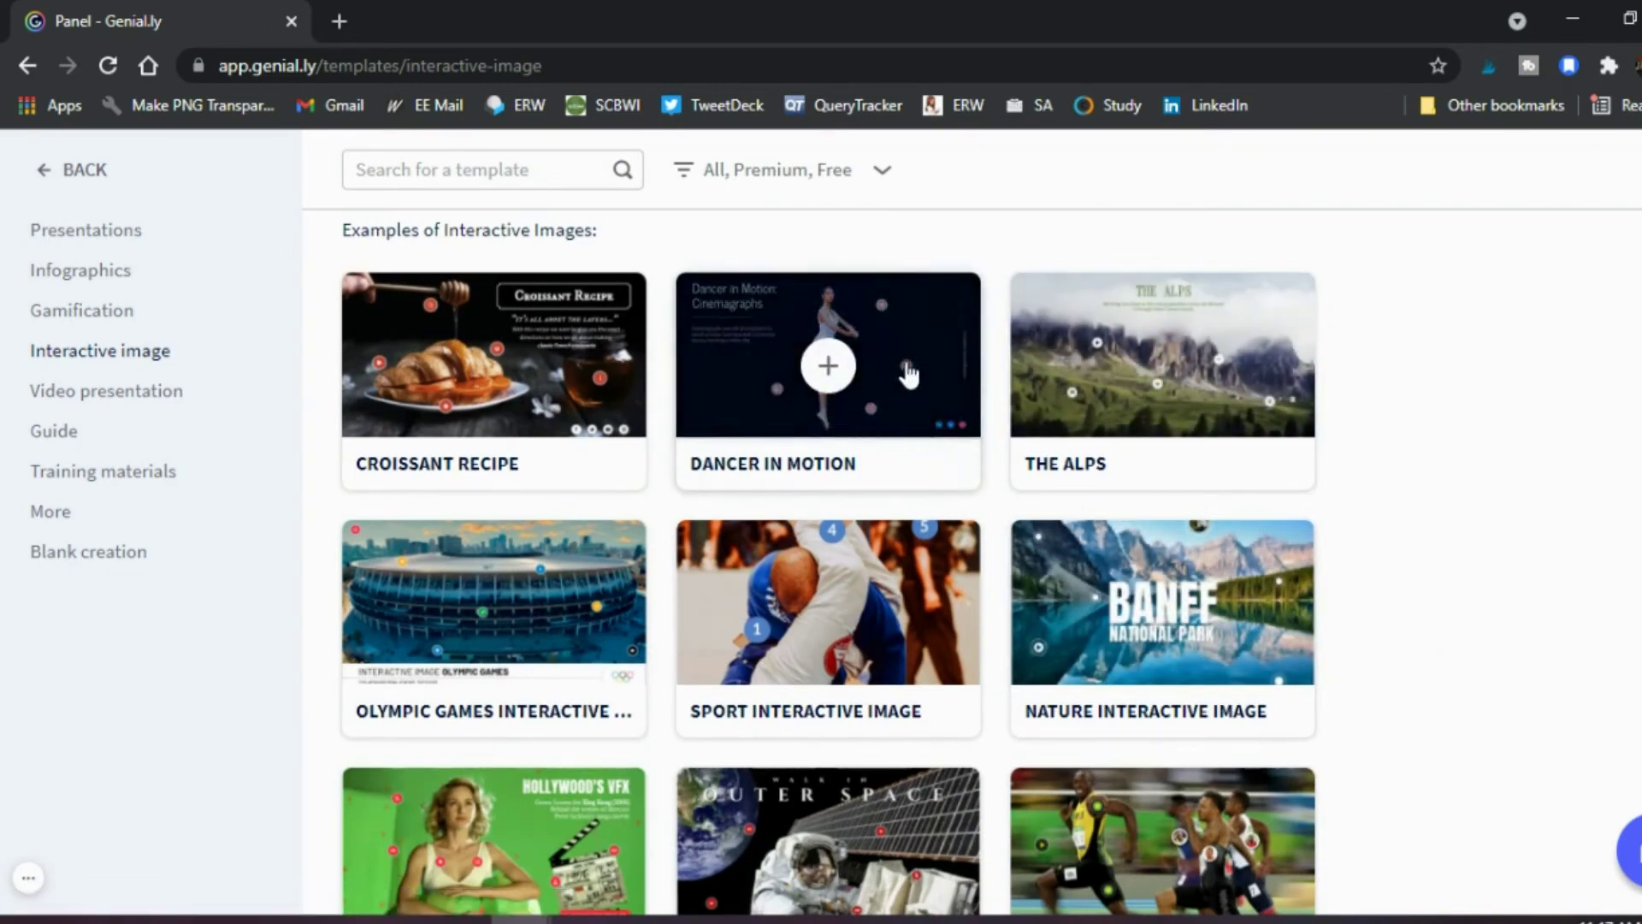
pyautogui.click(909, 375)
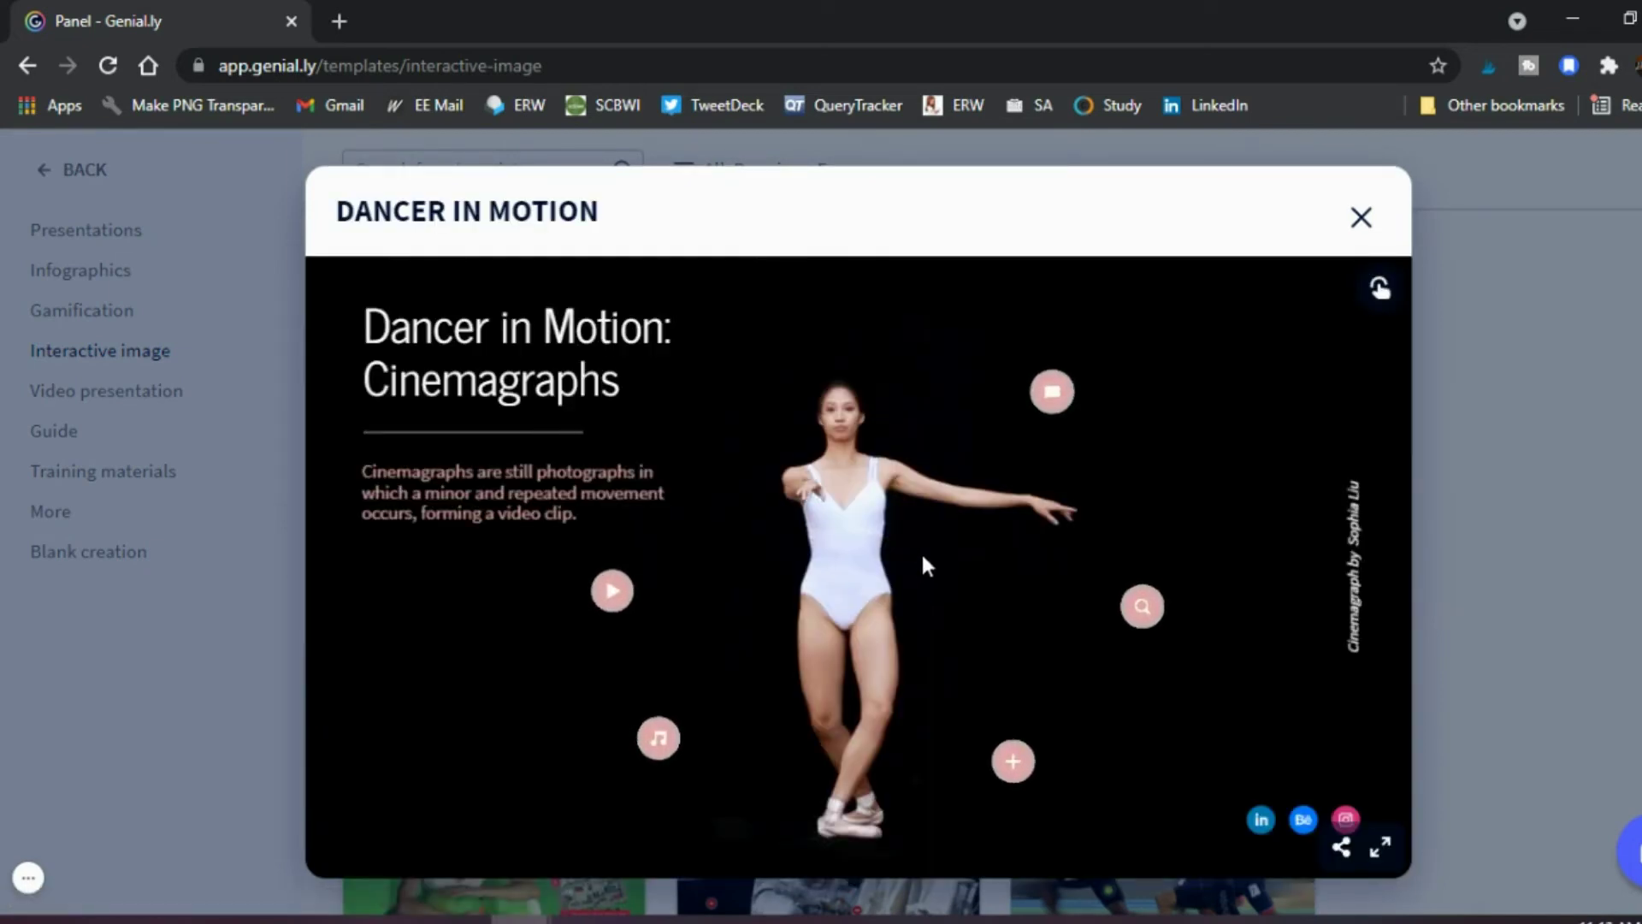
# Try the quote, play and plus hotspots on the dancer image, and close the example preview.
pyautogui.click(1057, 402)
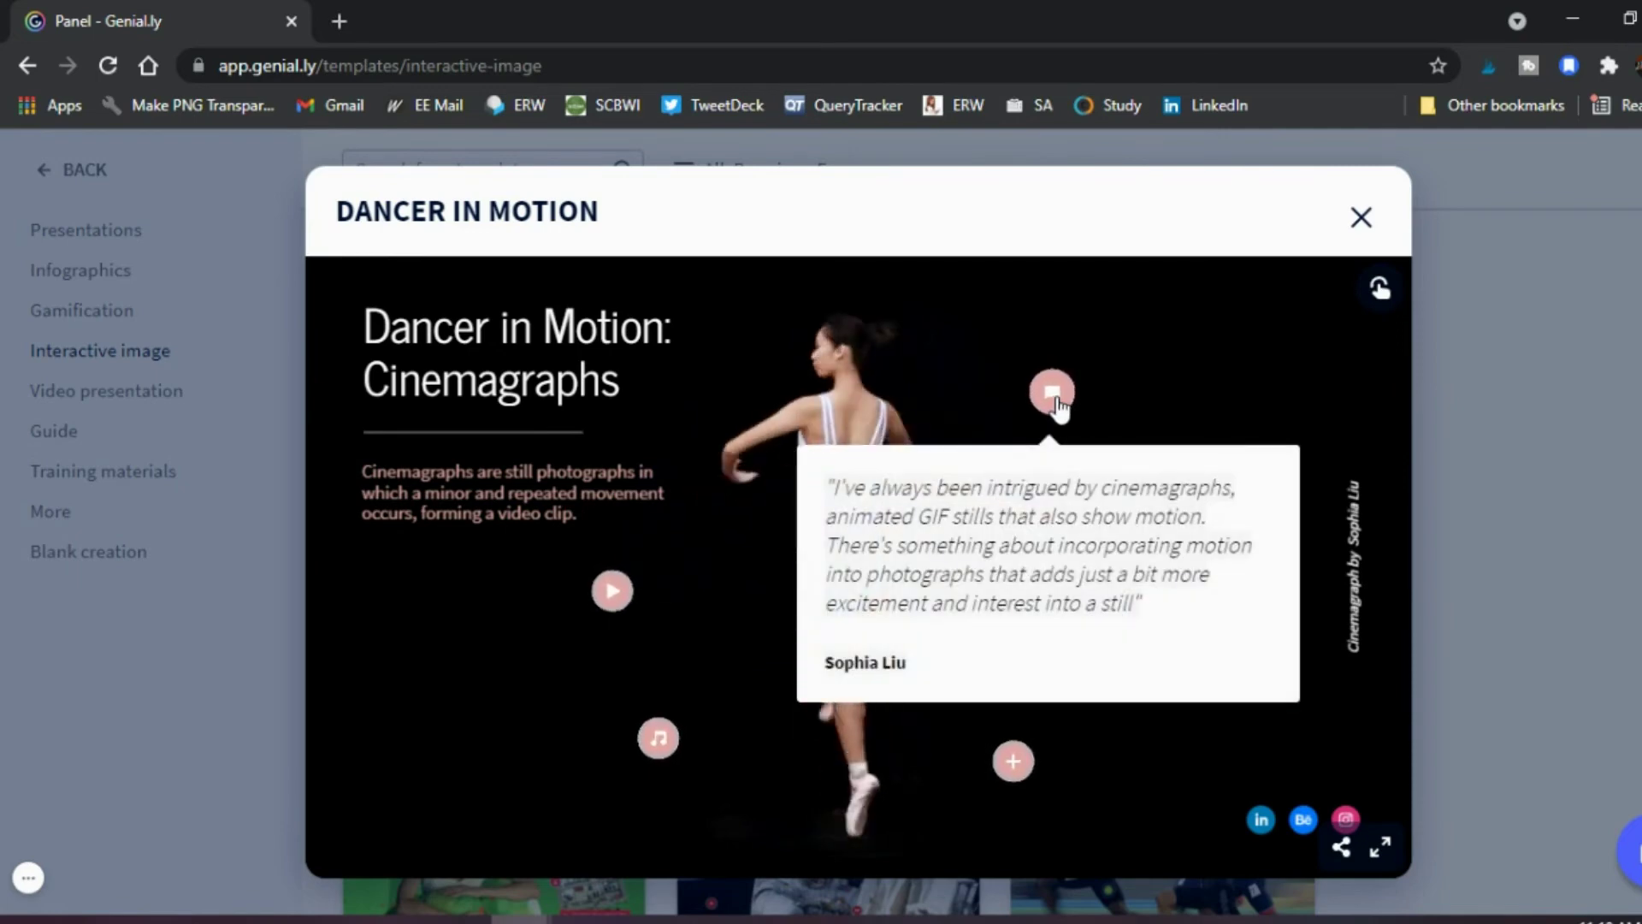
pyautogui.click(670, 530)
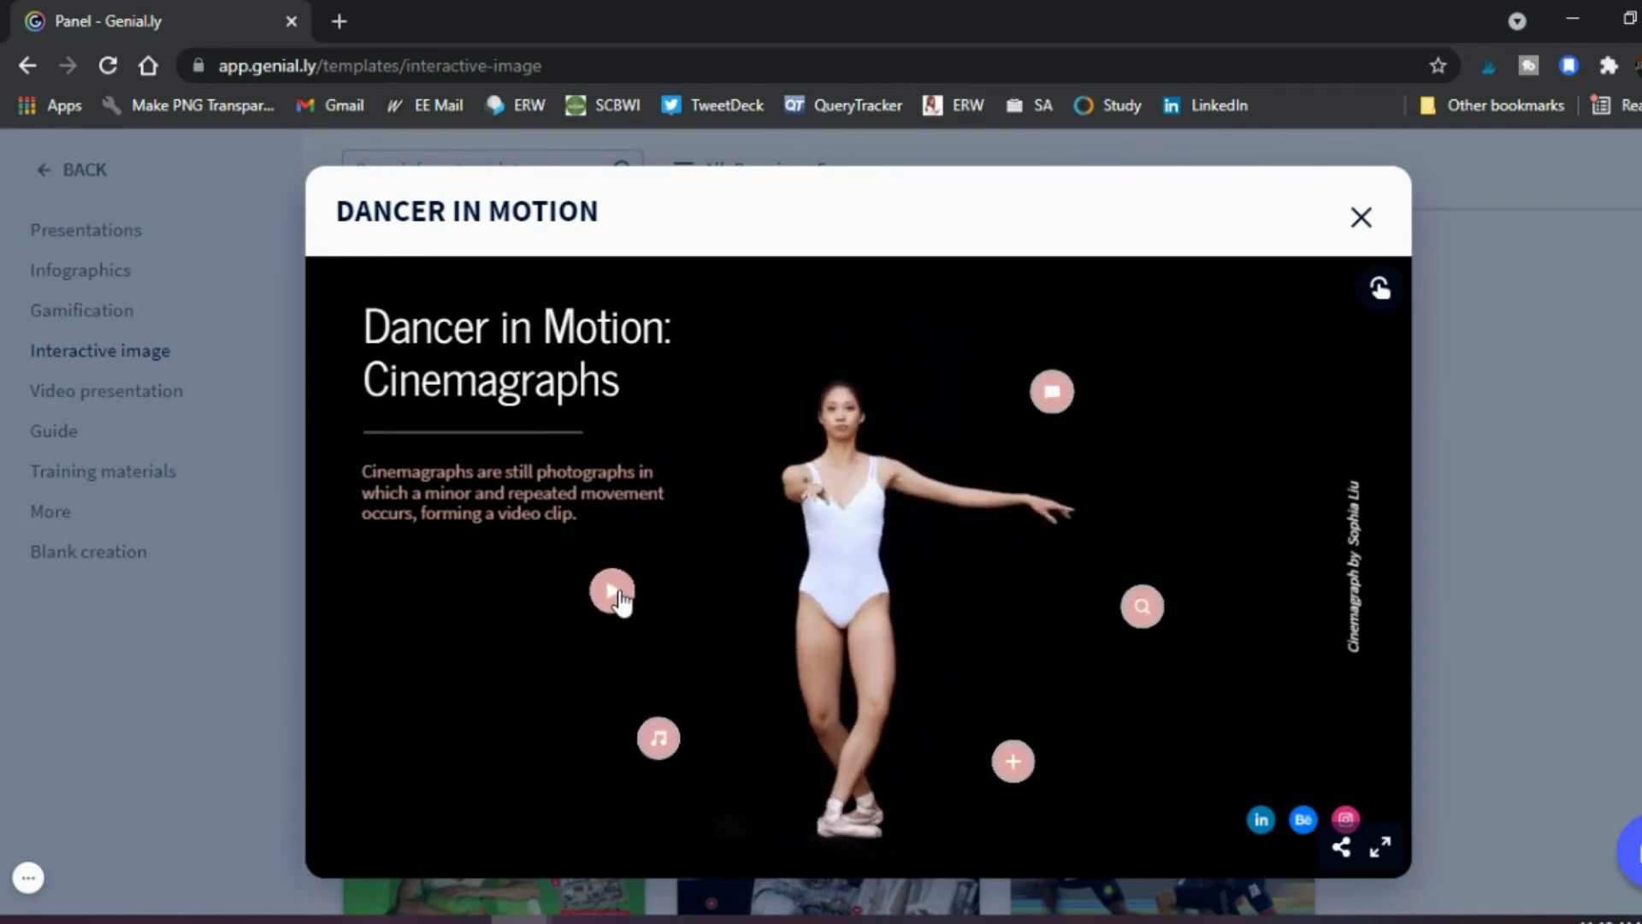
pyautogui.click(618, 590)
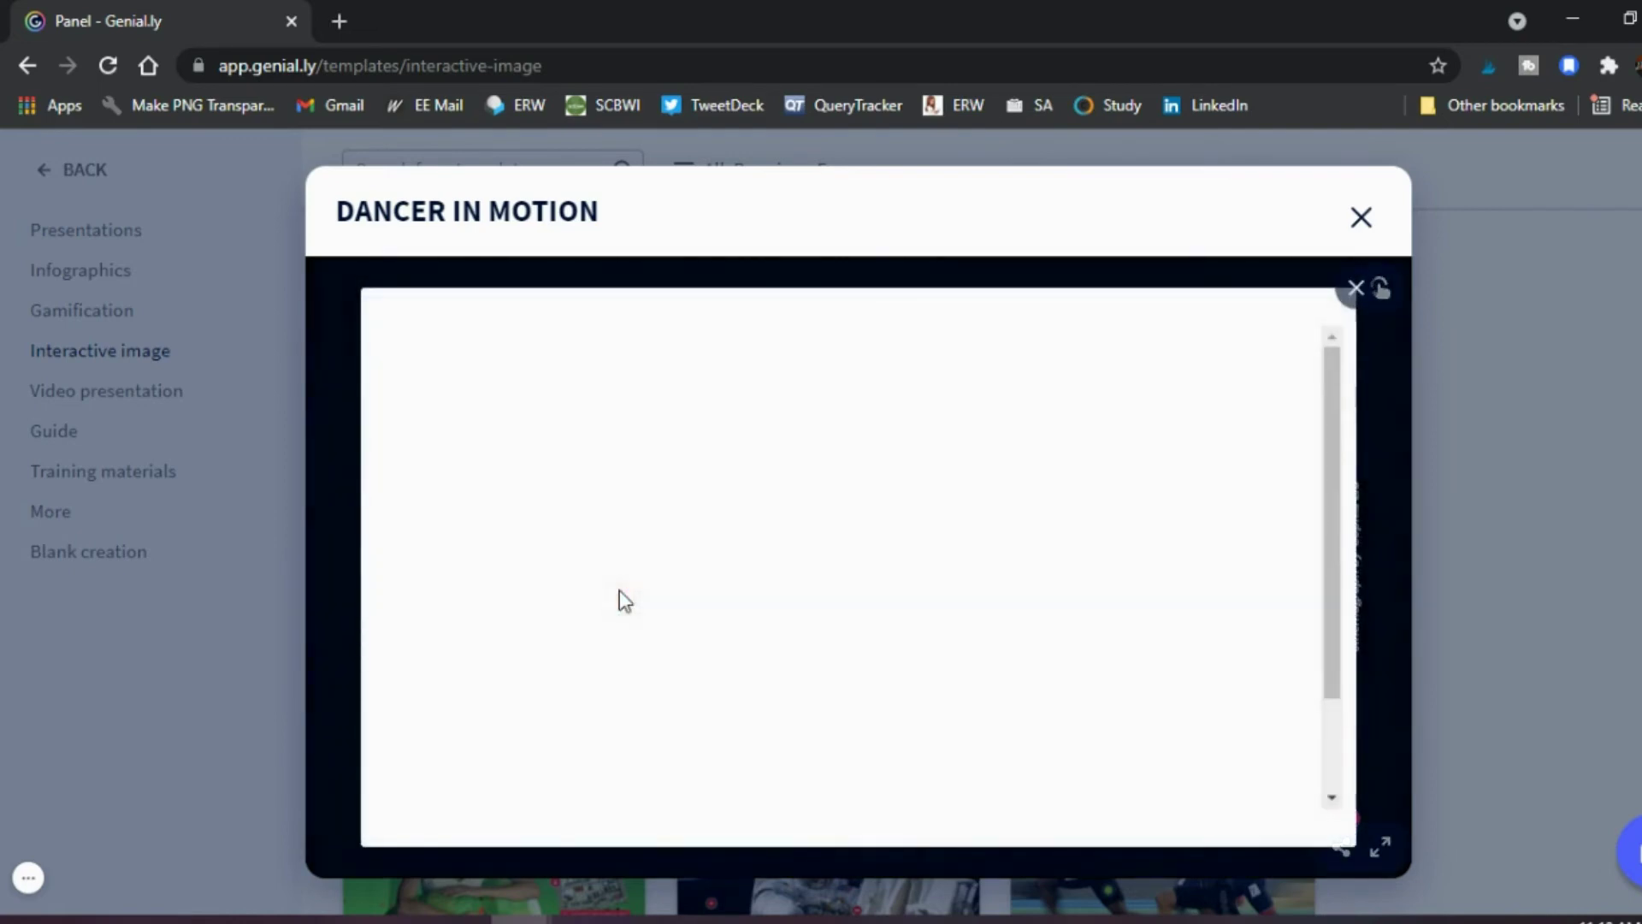
pyautogui.click(1355, 288)
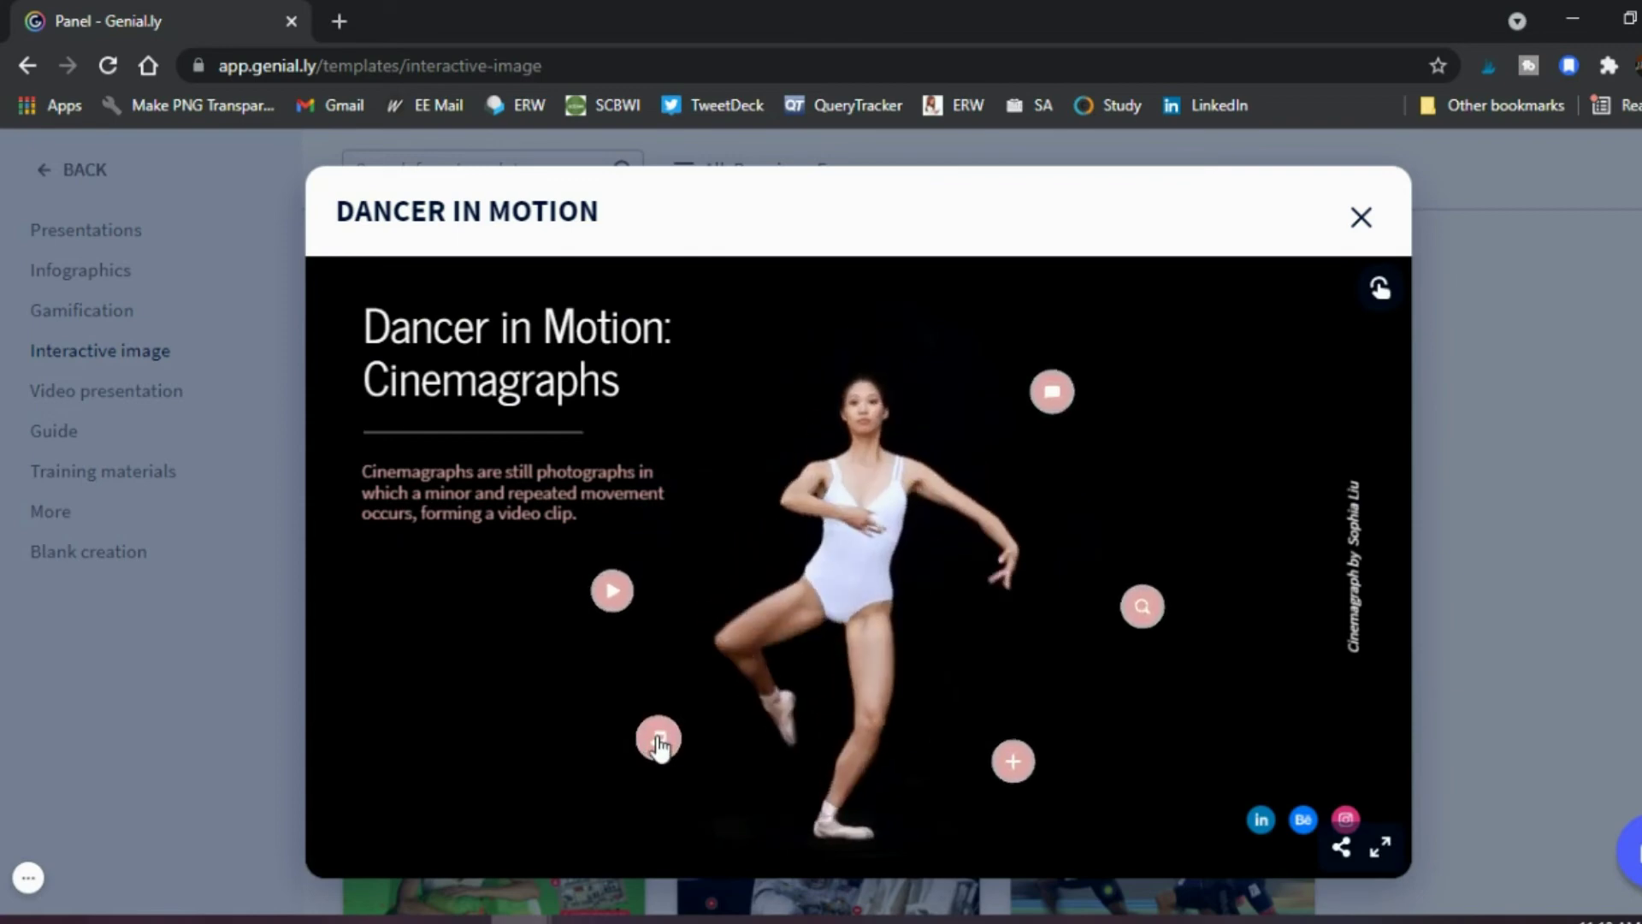
pyautogui.click(1013, 763)
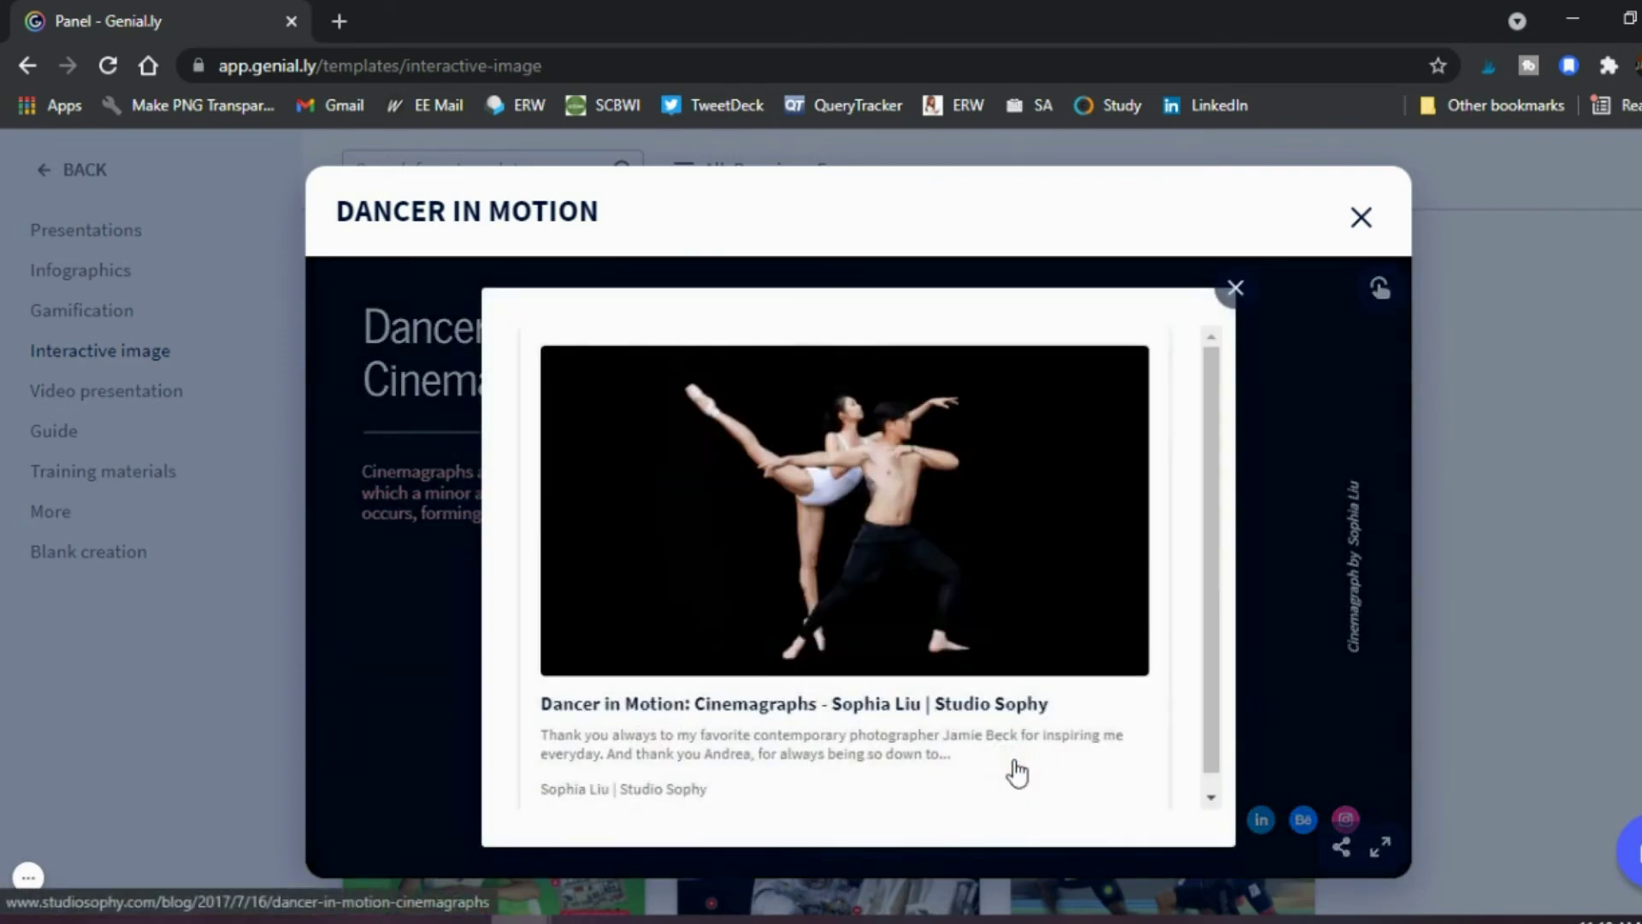
pyautogui.click(1235, 287)
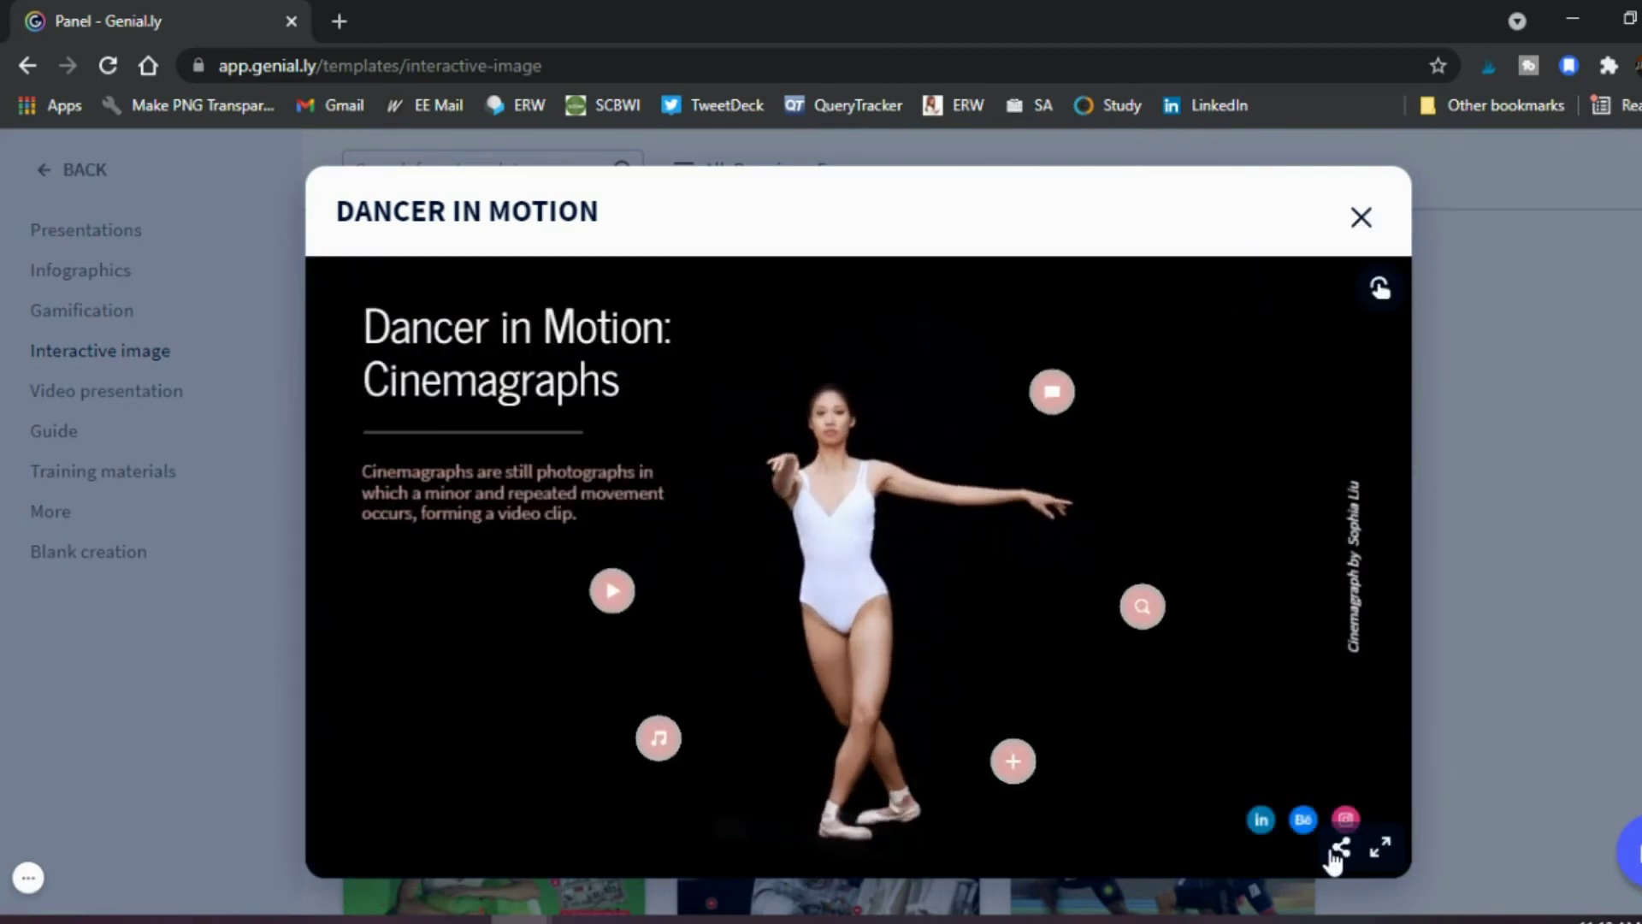
pyautogui.click(1361, 218)
pyautogui.scroll(6, 774, 515)
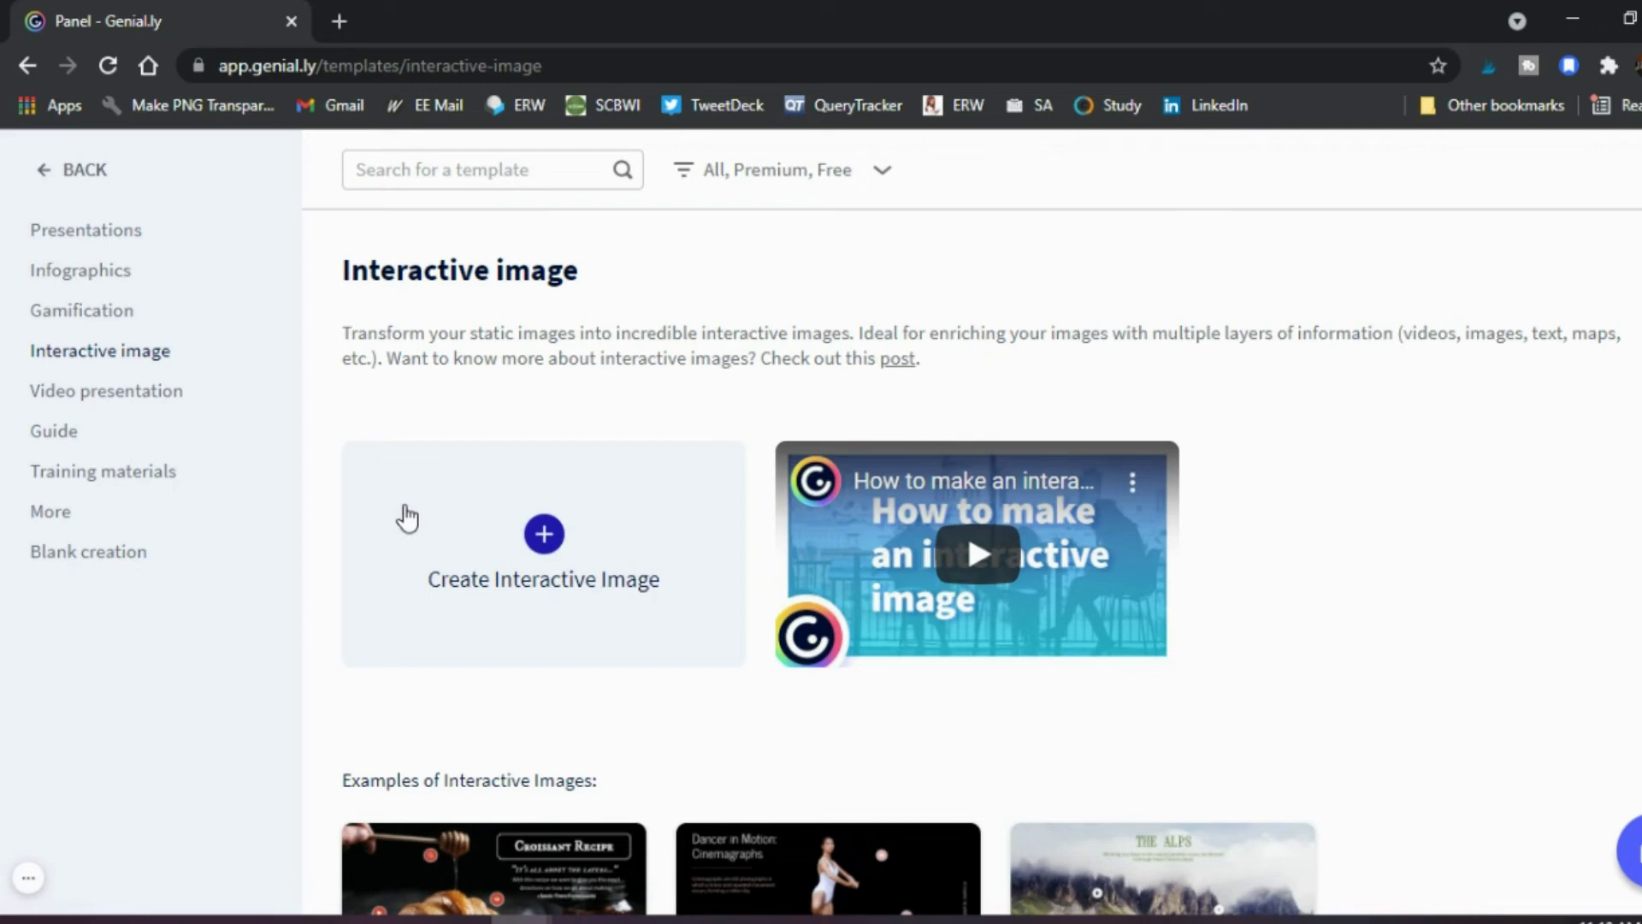
# Create an infographic from the History Colors horizontal infographics template with the blue and black palette.
pyautogui.click(64, 174)
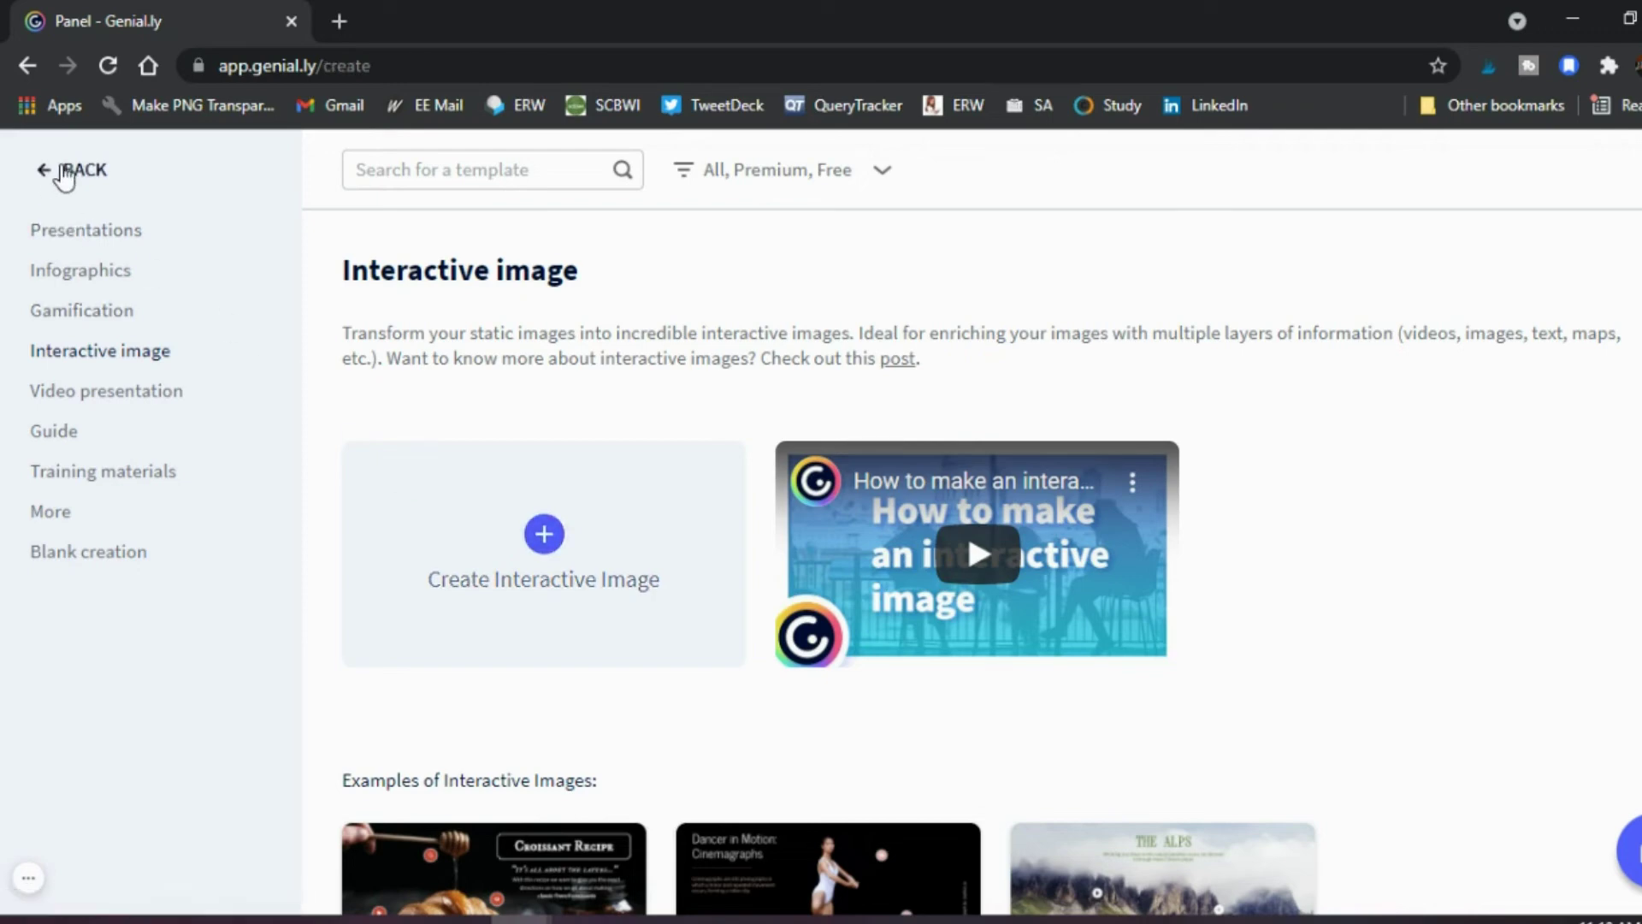
pyautogui.click(1048, 537)
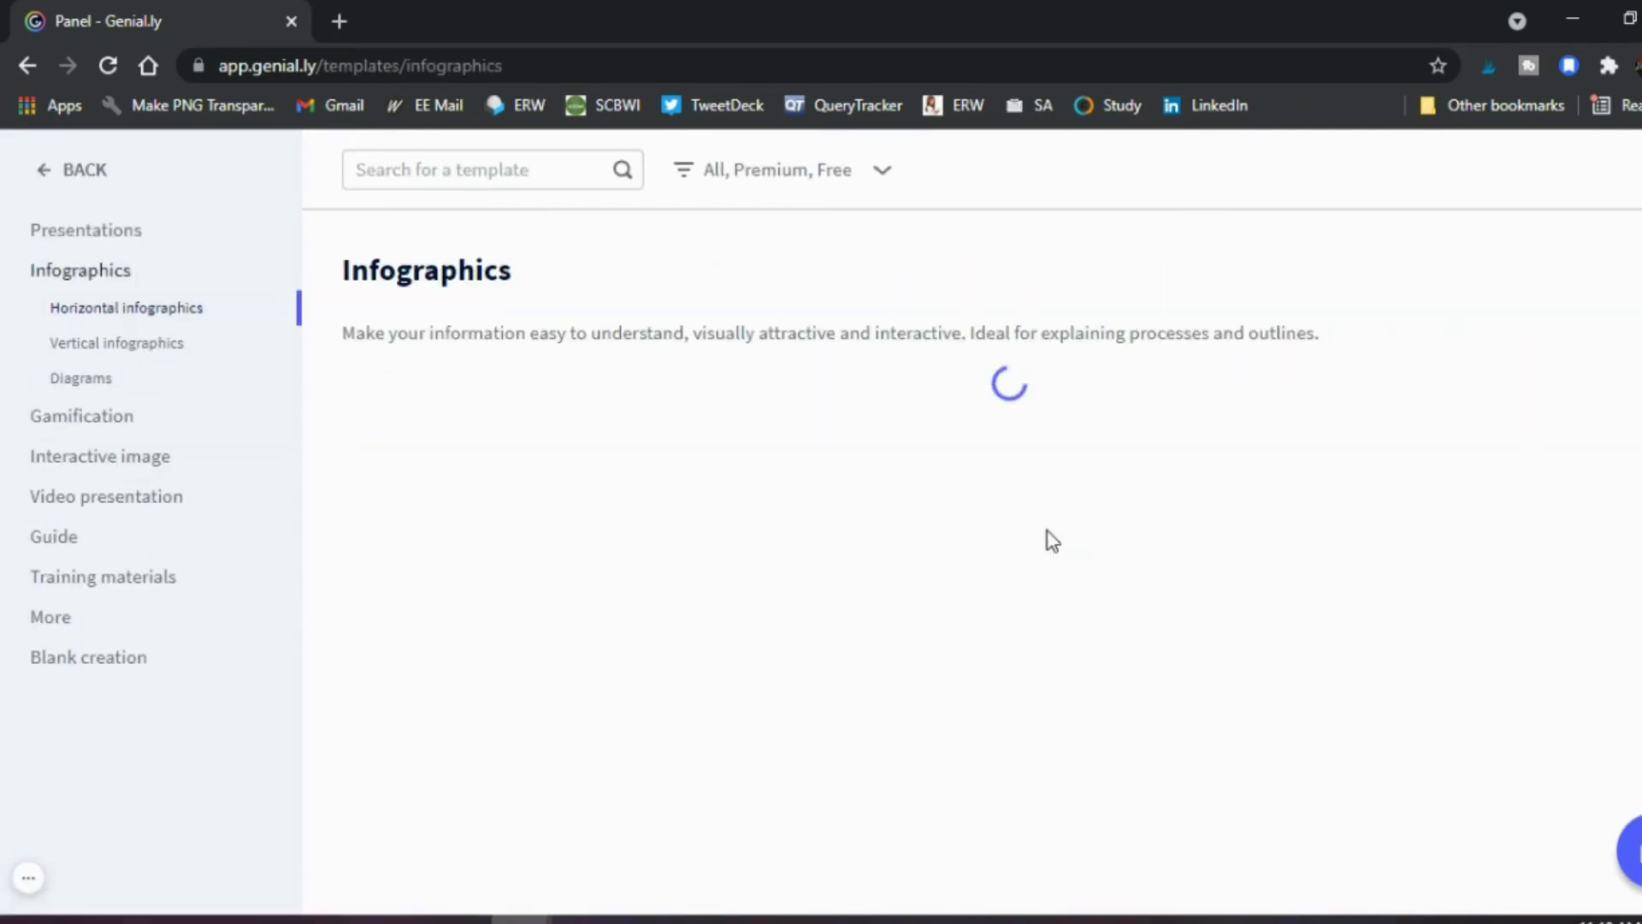
pyautogui.scroll(-1, 1052, 540)
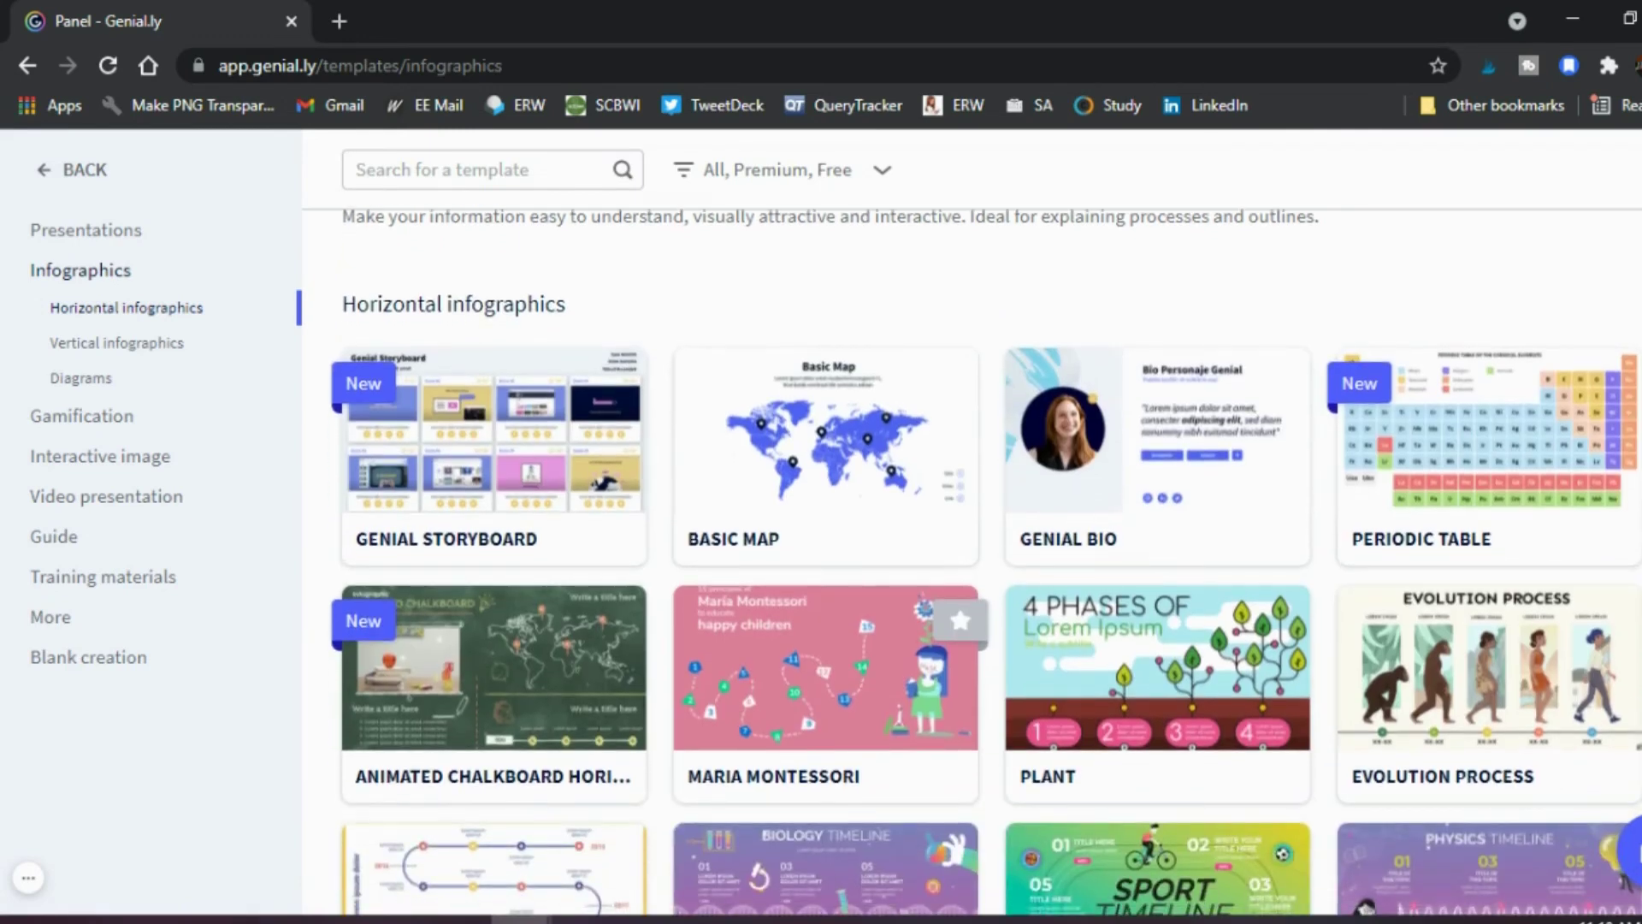
pyautogui.moveTo(1590, 513)
pyautogui.scroll(-3, 985, 562)
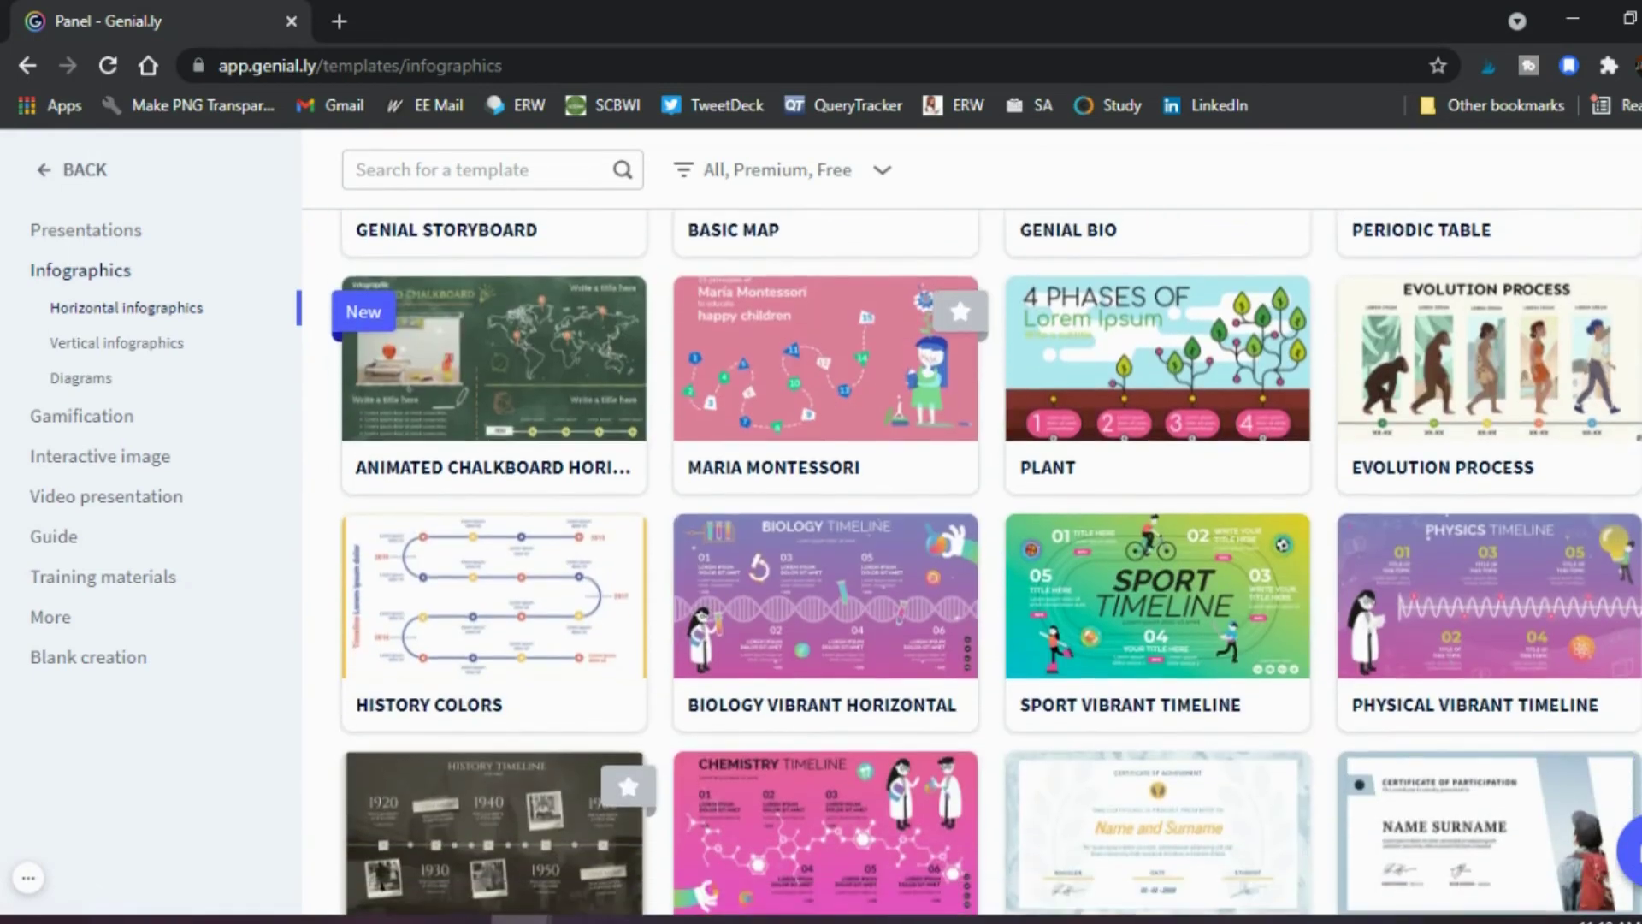
pyautogui.scroll(1, 985, 562)
pyautogui.scroll(-6, 985, 562)
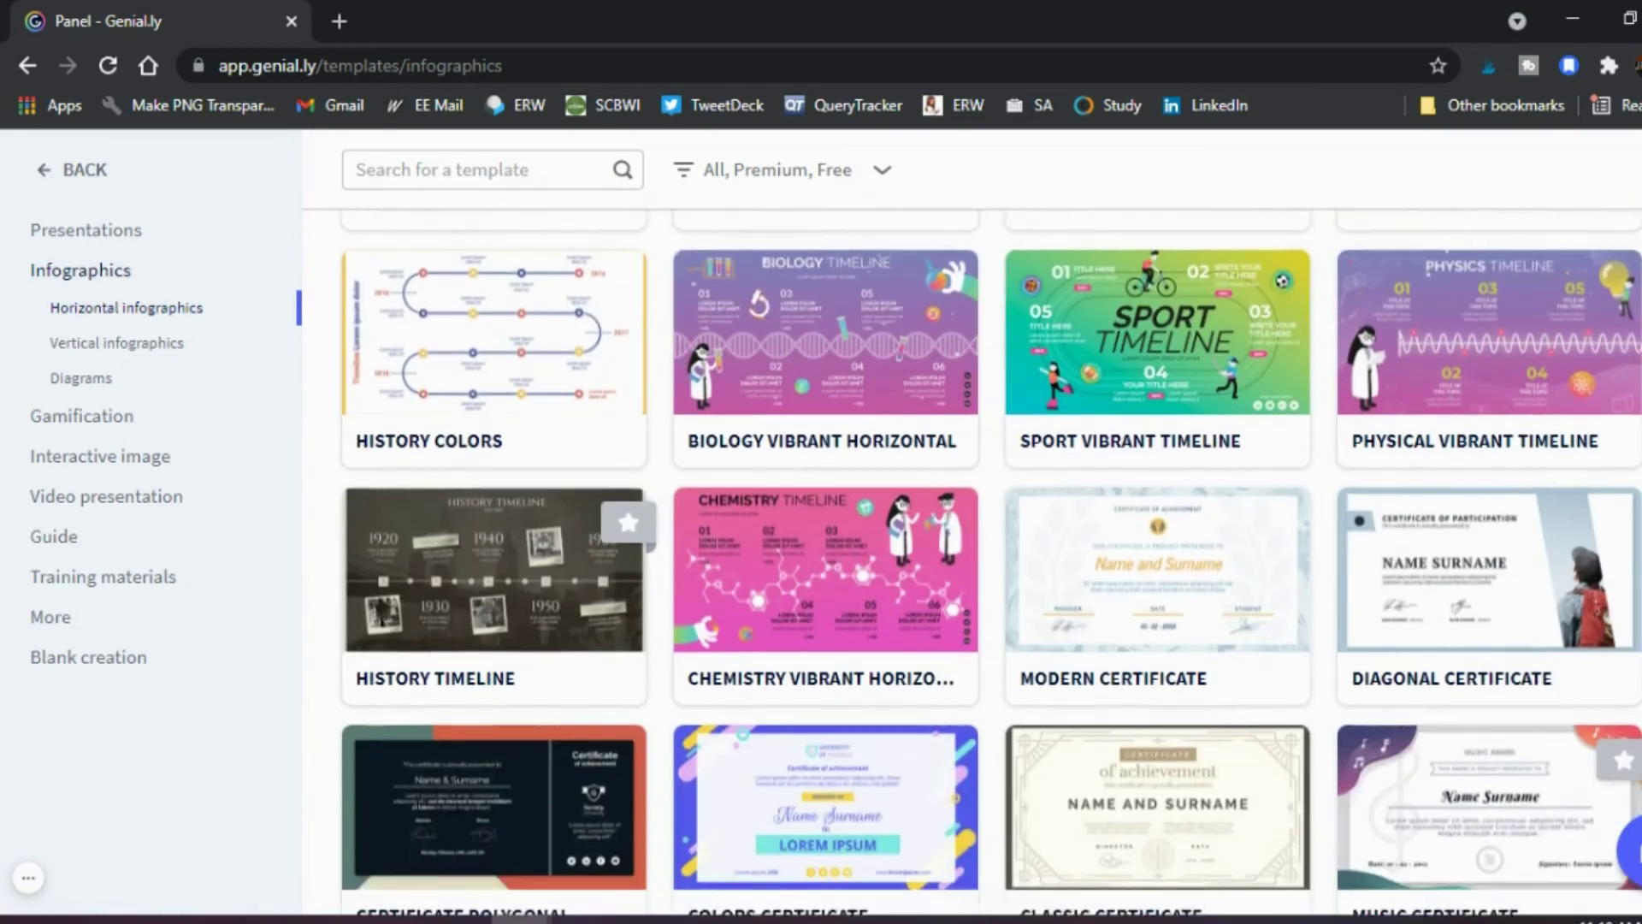
pyautogui.scroll(6, 1448, 400)
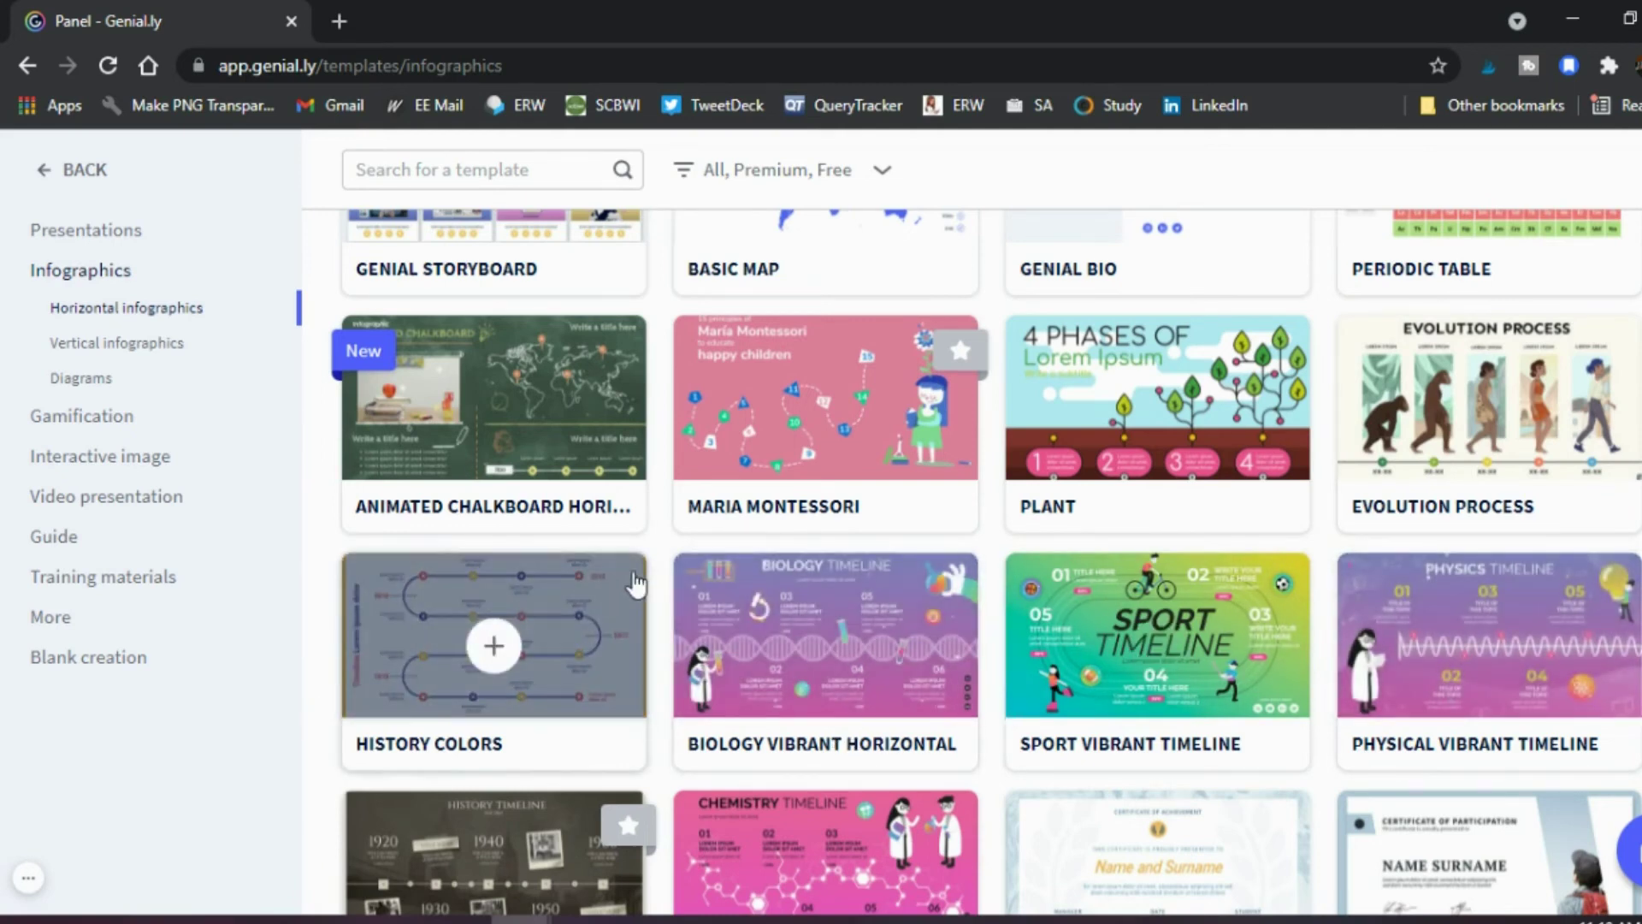
pyautogui.click(459, 665)
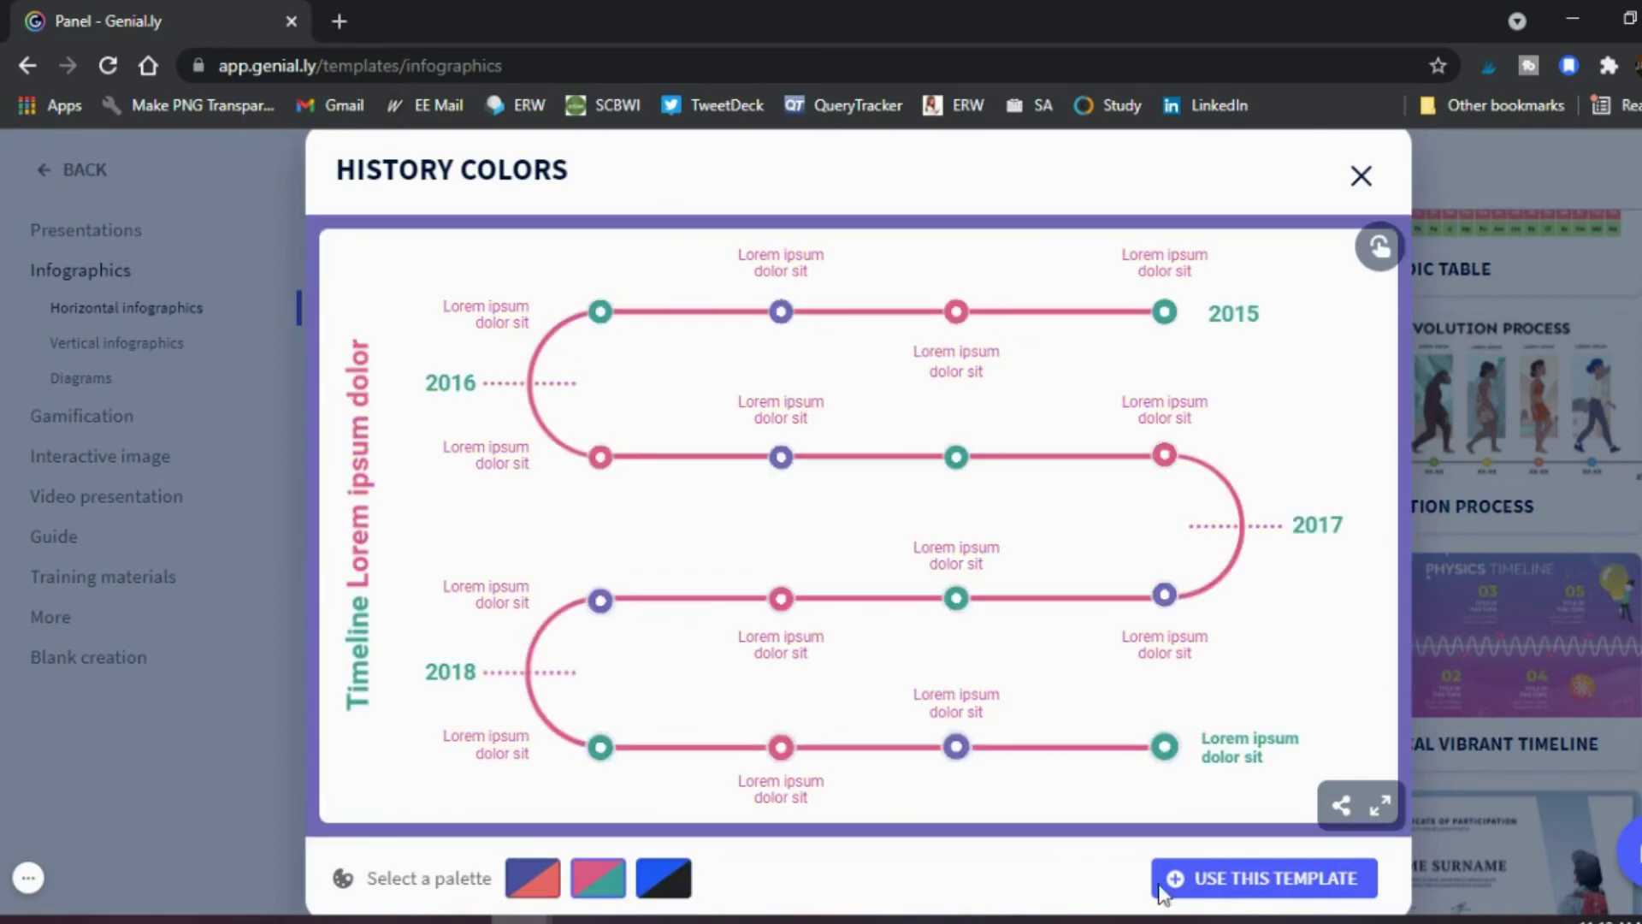
pyautogui.click(1269, 886)
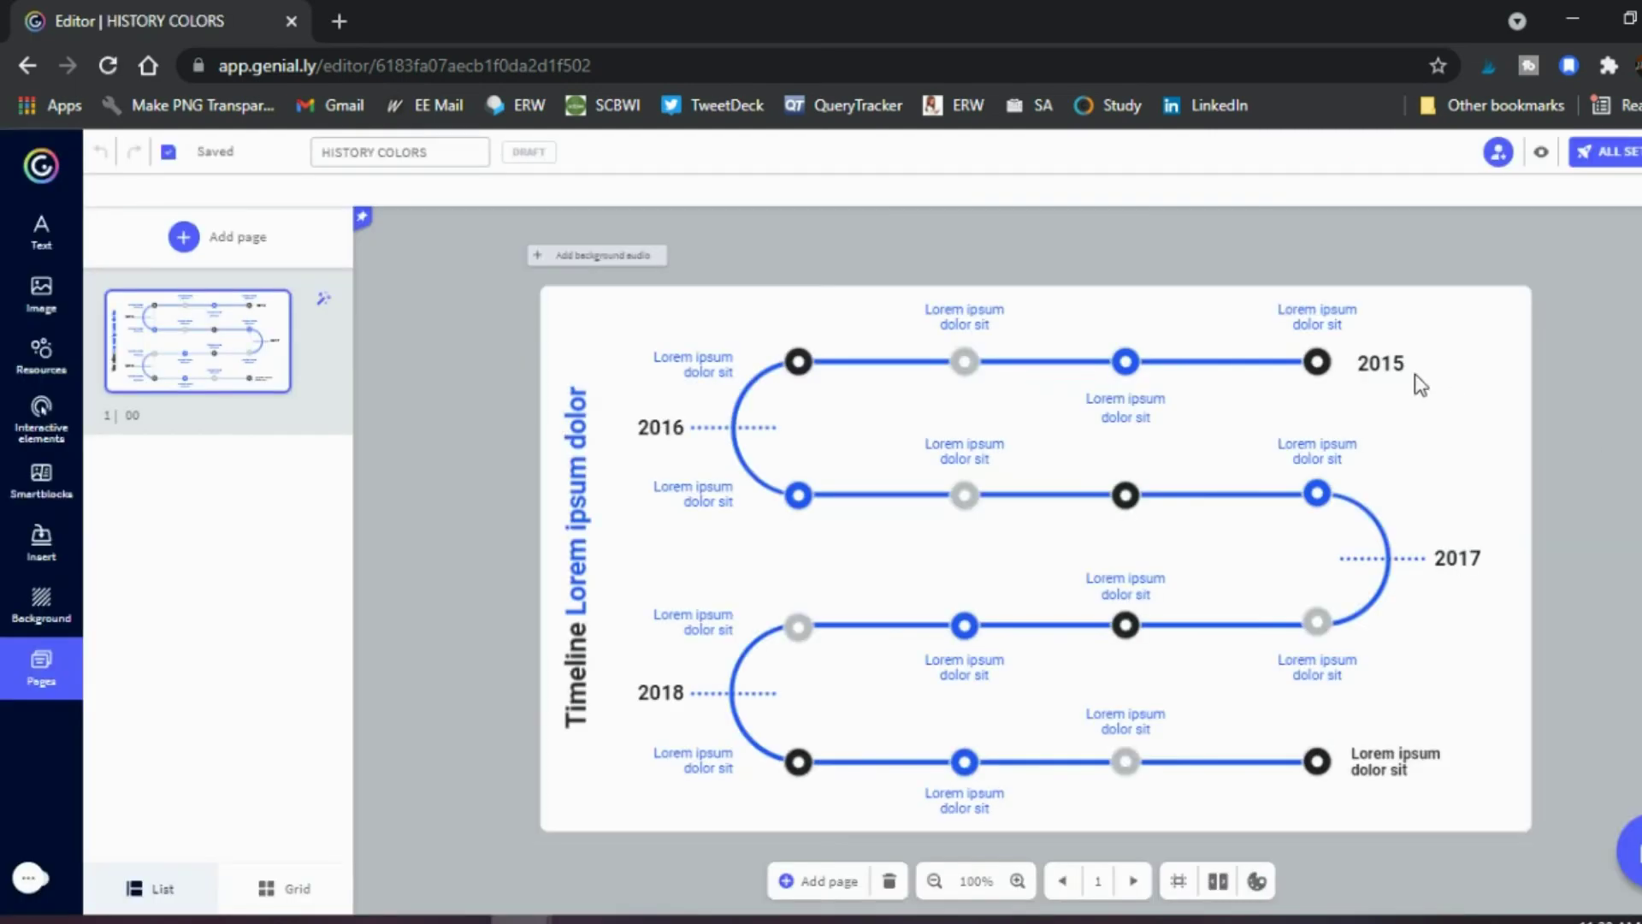
# Examine the Tooltip, Window and Link interactivity options of the 2015 timeline marker, and close them without saving.
pyautogui.click(1317, 361)
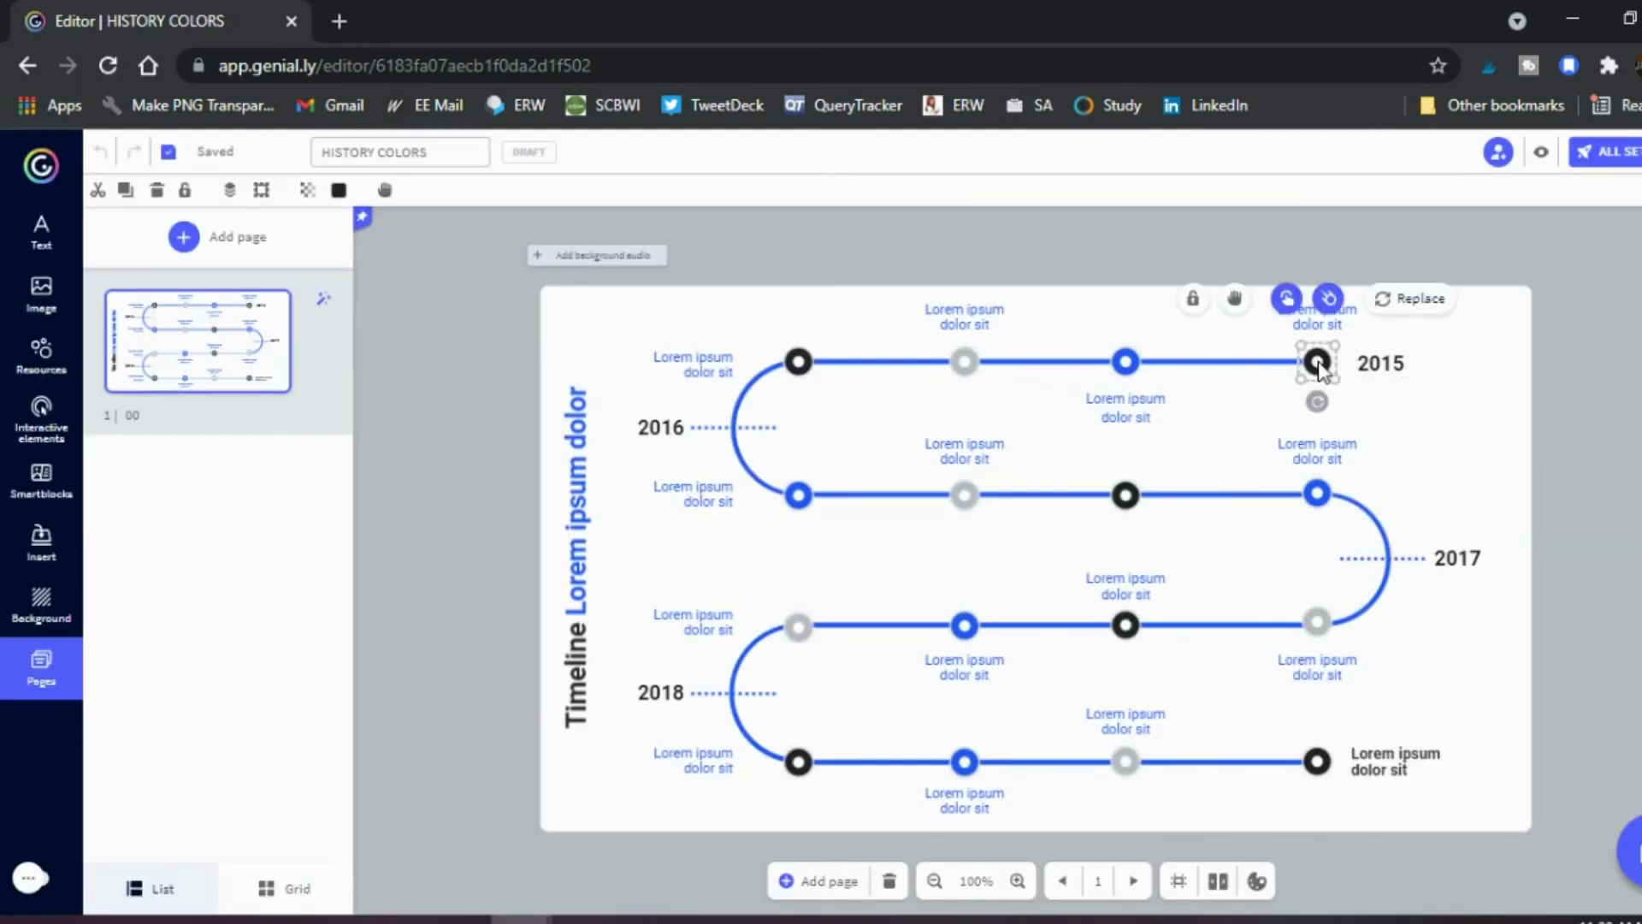
pyautogui.click(1286, 299)
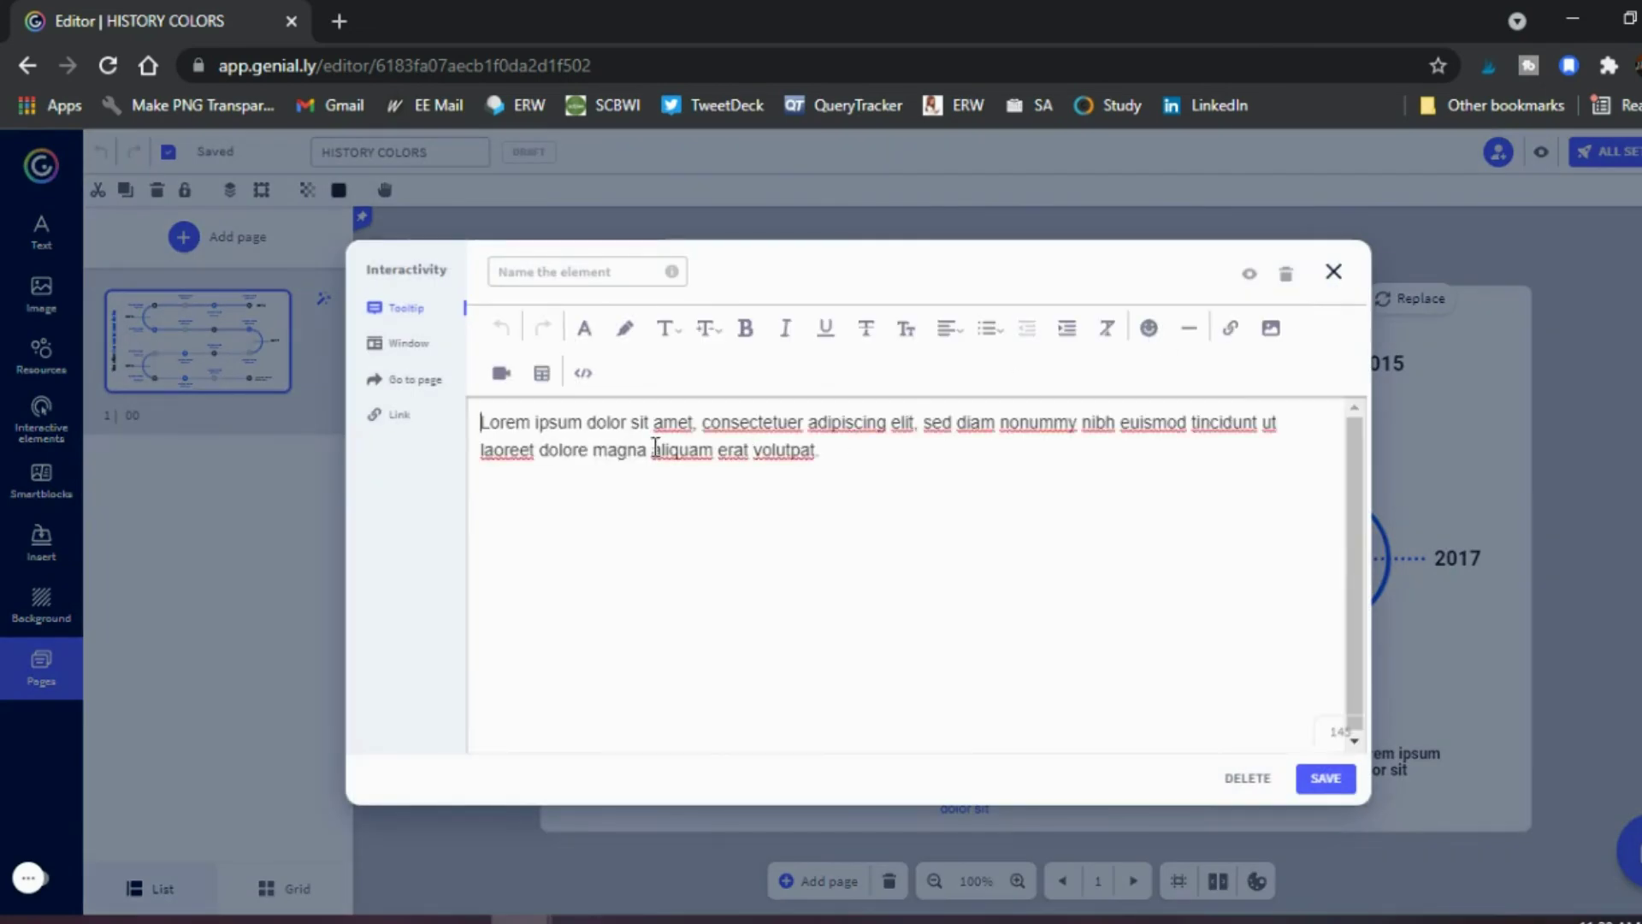
pyautogui.click(410, 347)
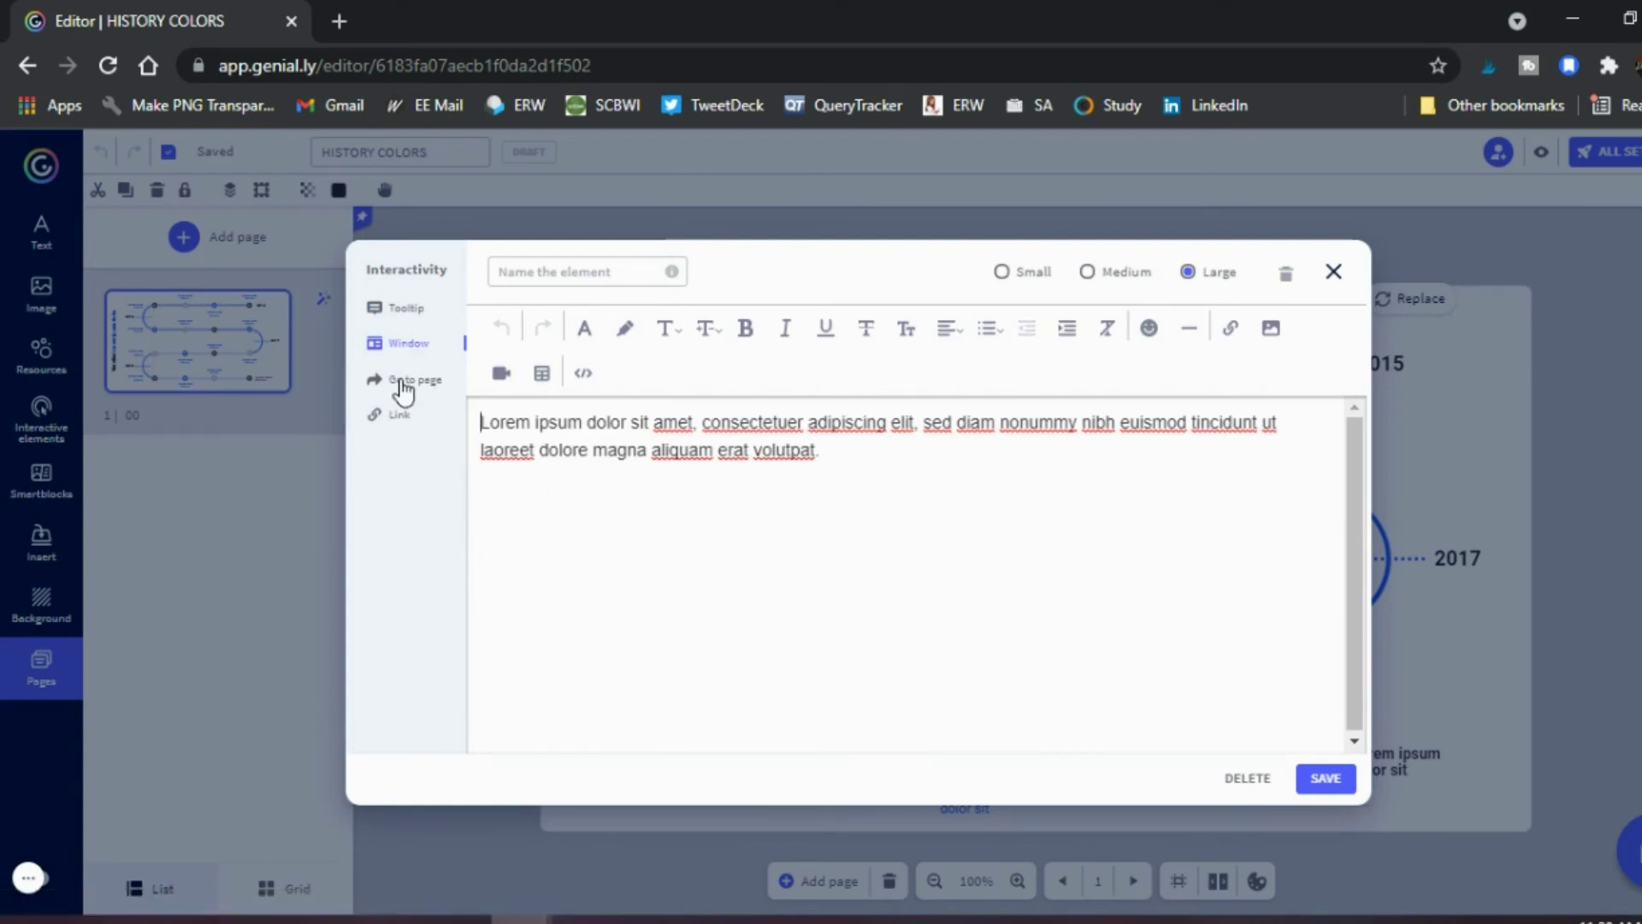
pyautogui.click(395, 421)
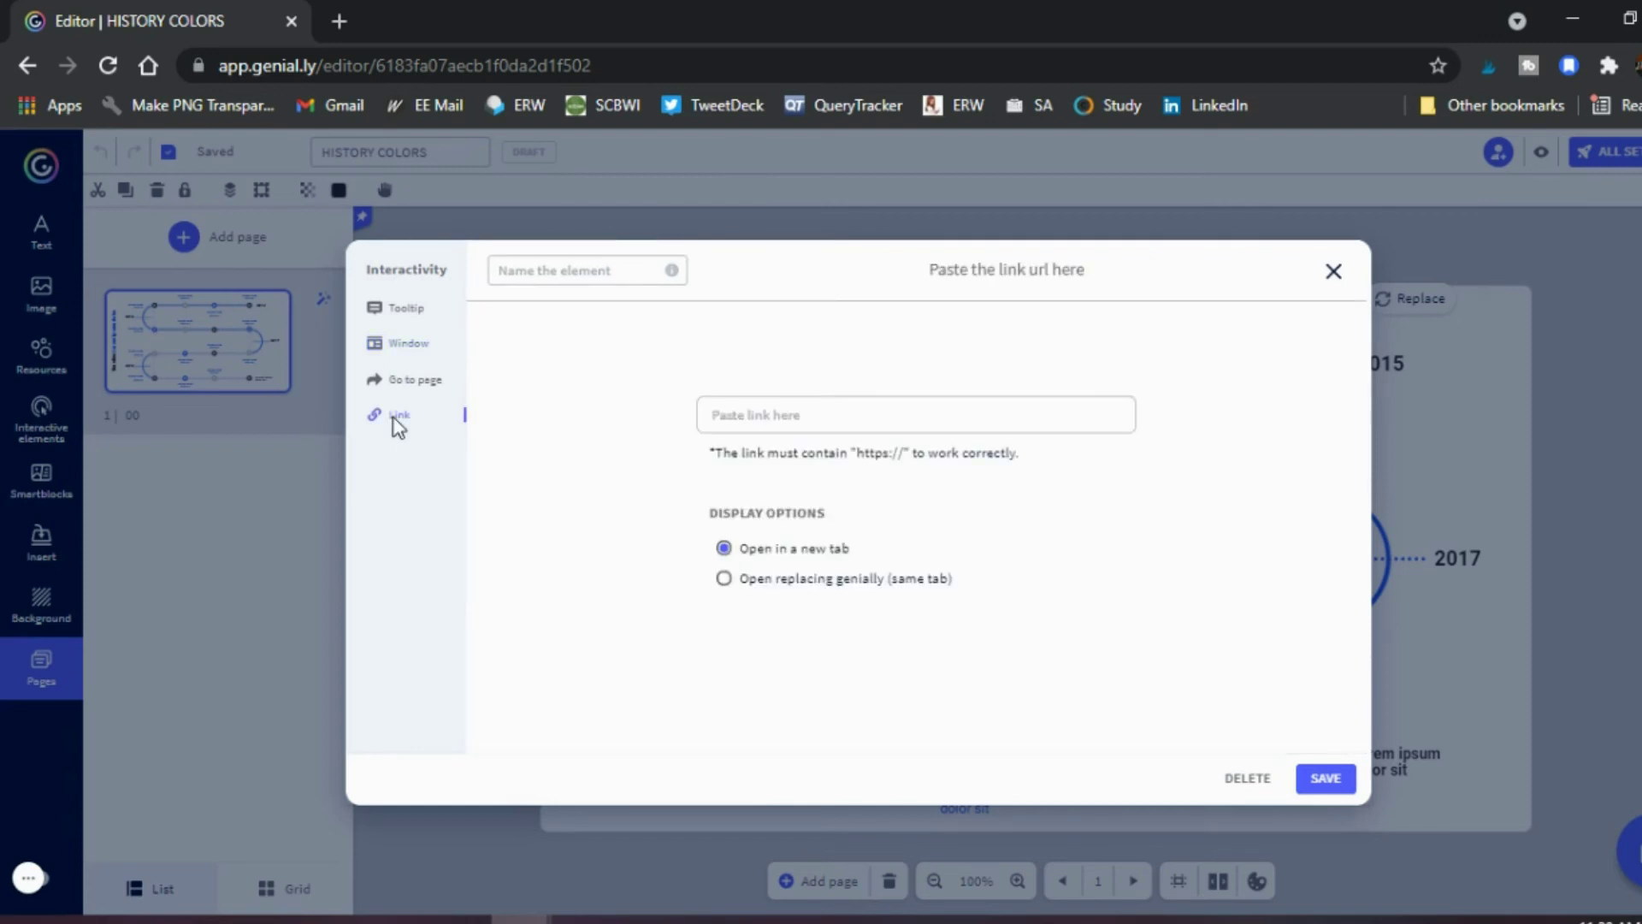
pyautogui.click(1333, 270)
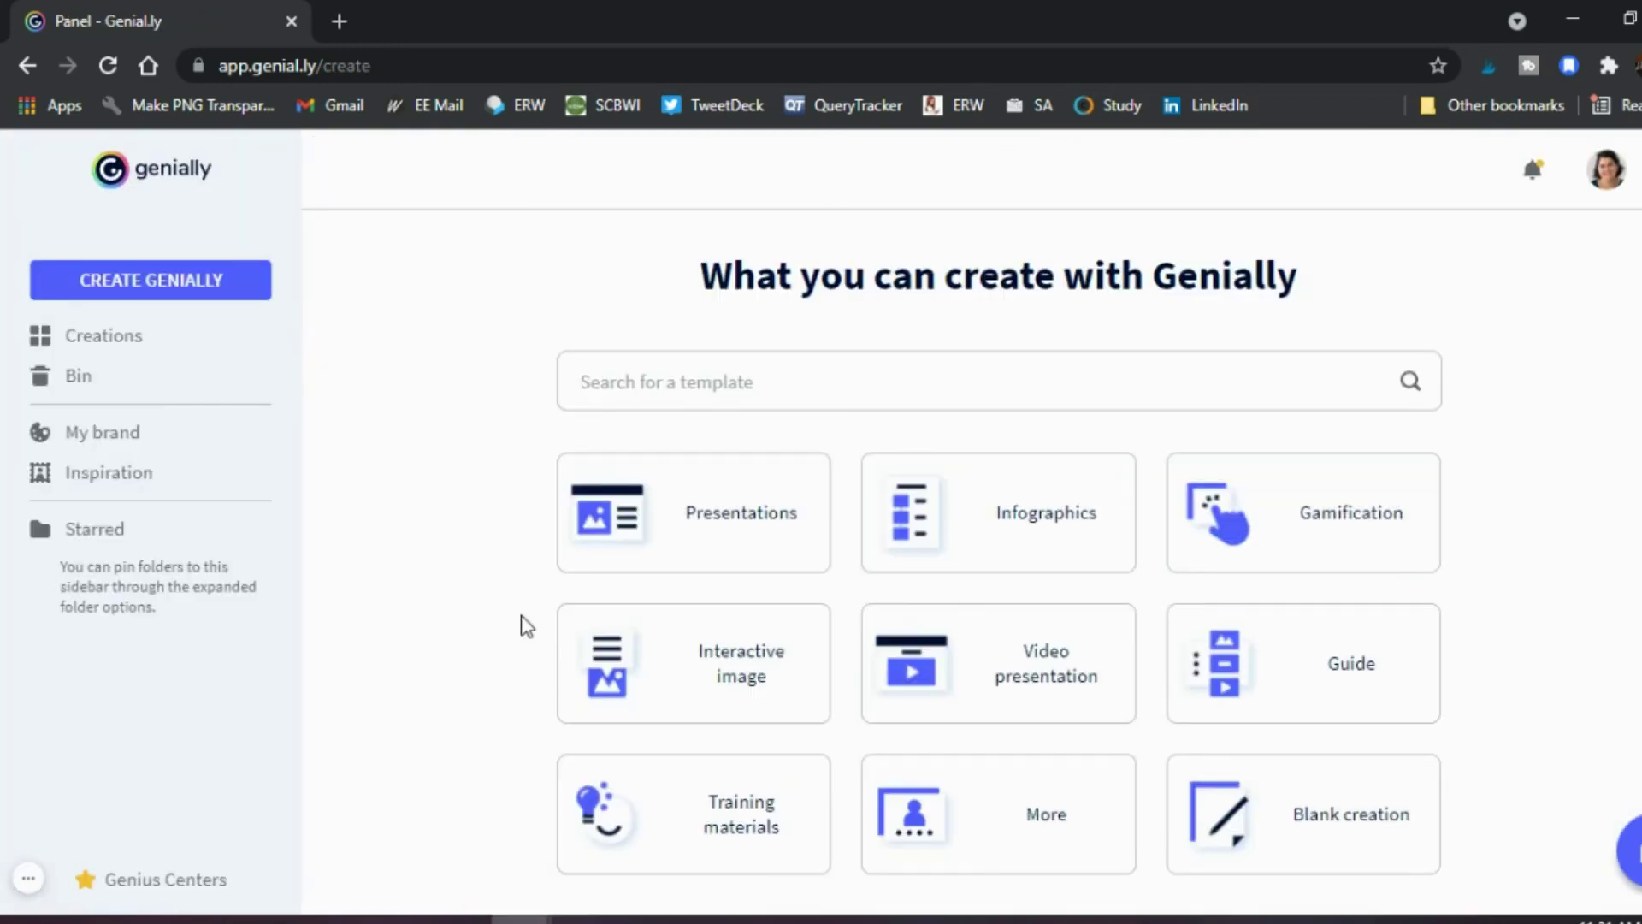
# Open the More template category and browse its Personal branding CV and portfolio designs down to Professional CV.
pyautogui.moveTo(1026, 833)
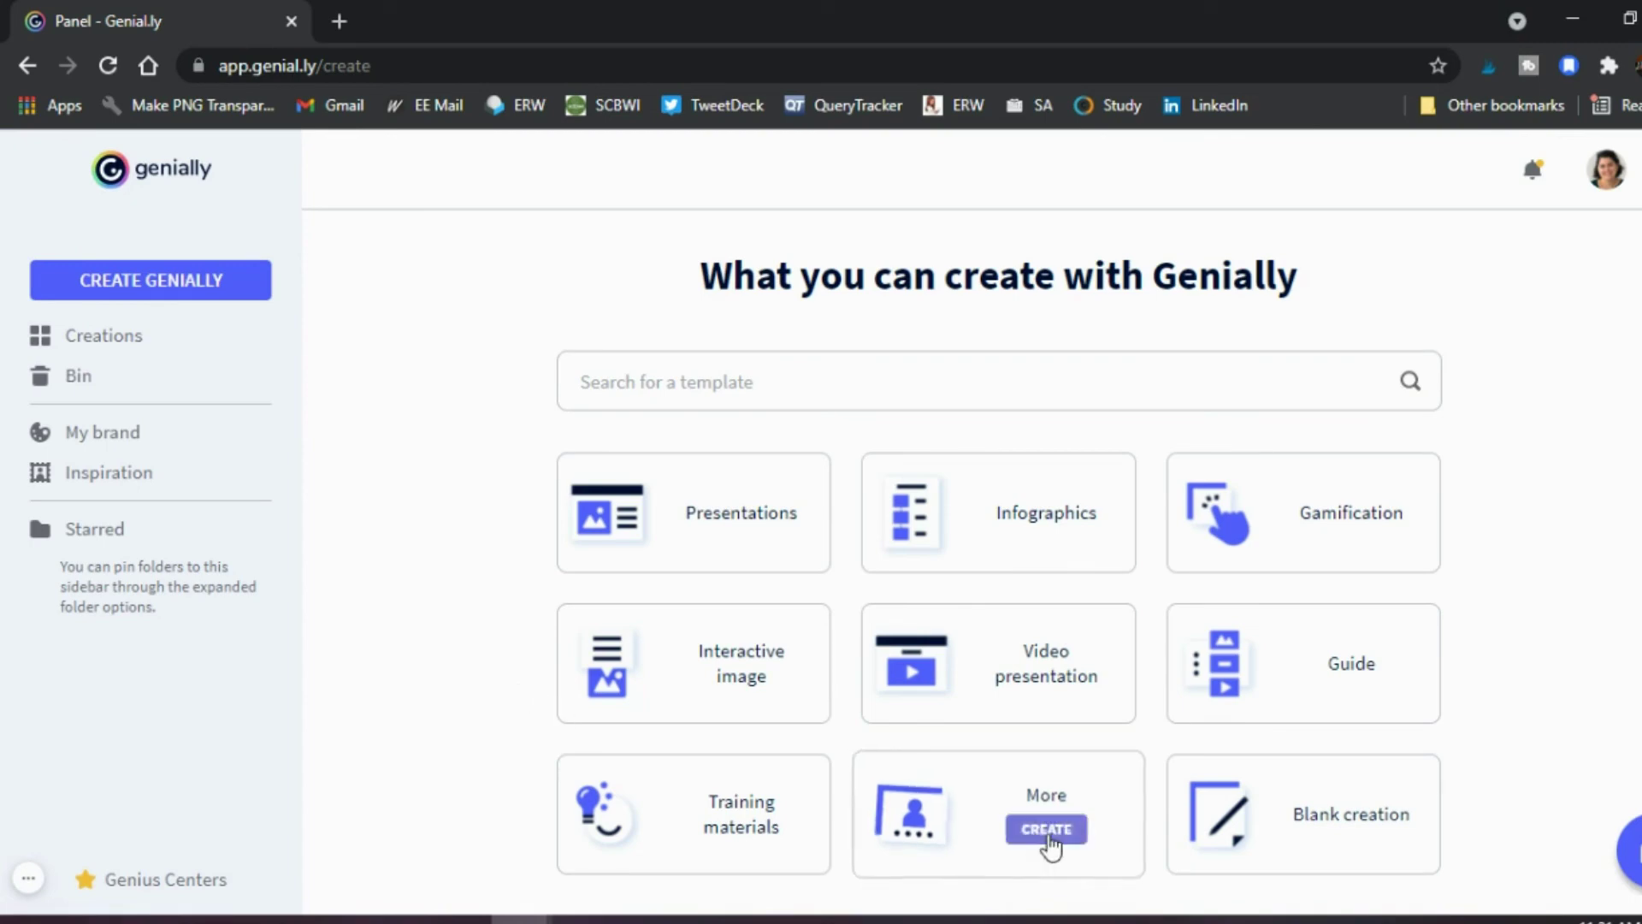
pyautogui.click(1026, 834)
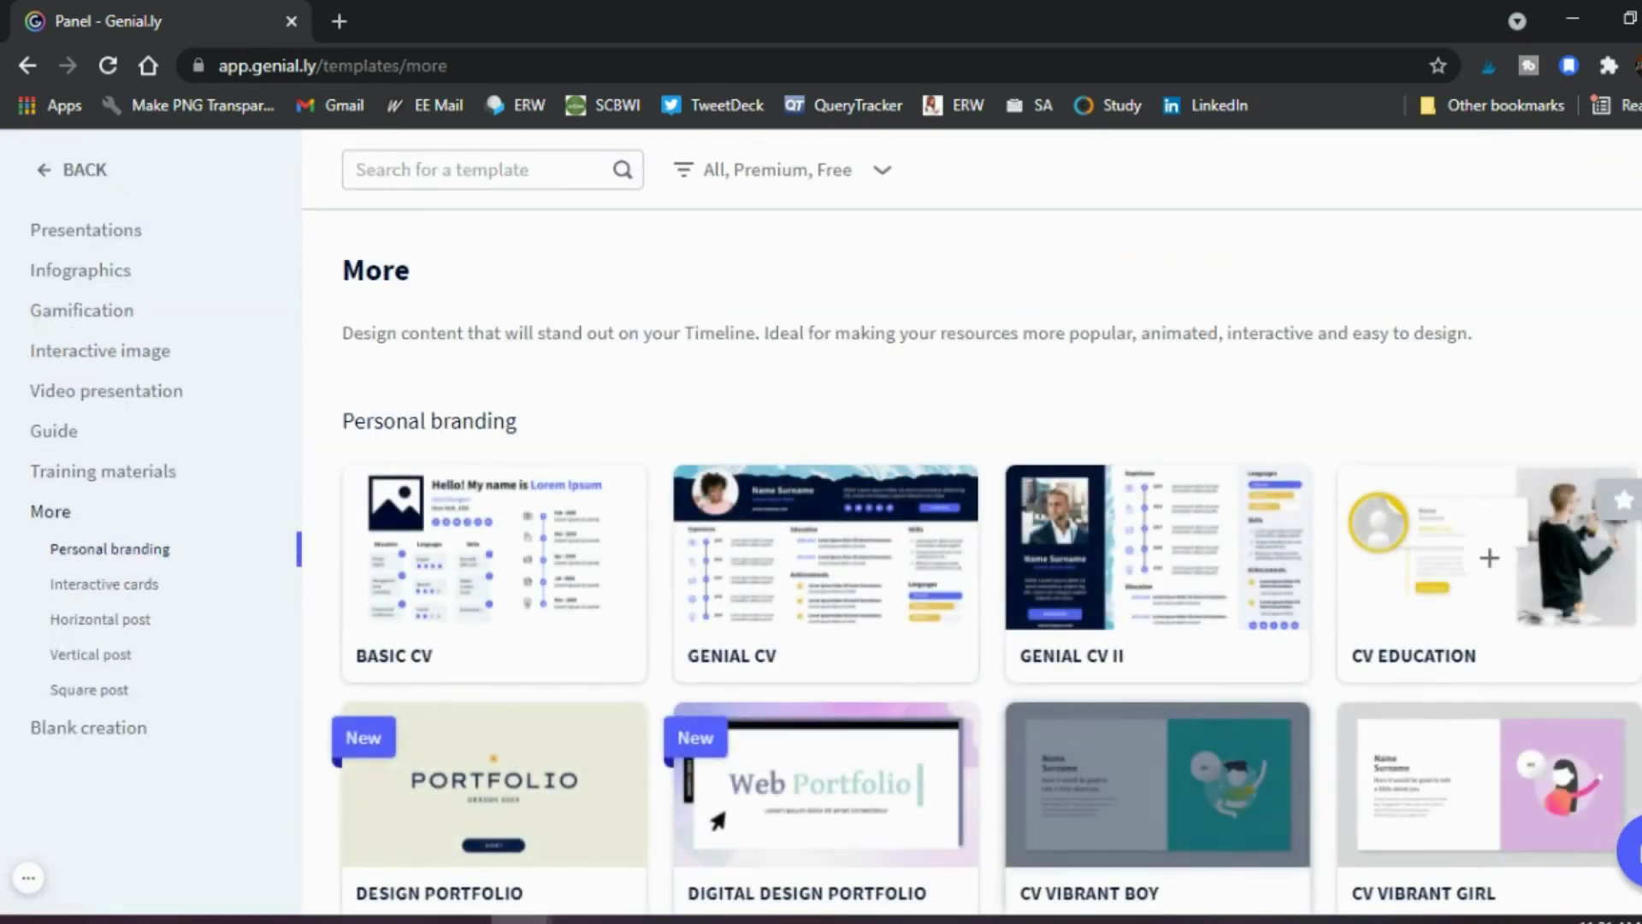
pyautogui.scroll(-1, 961, 568)
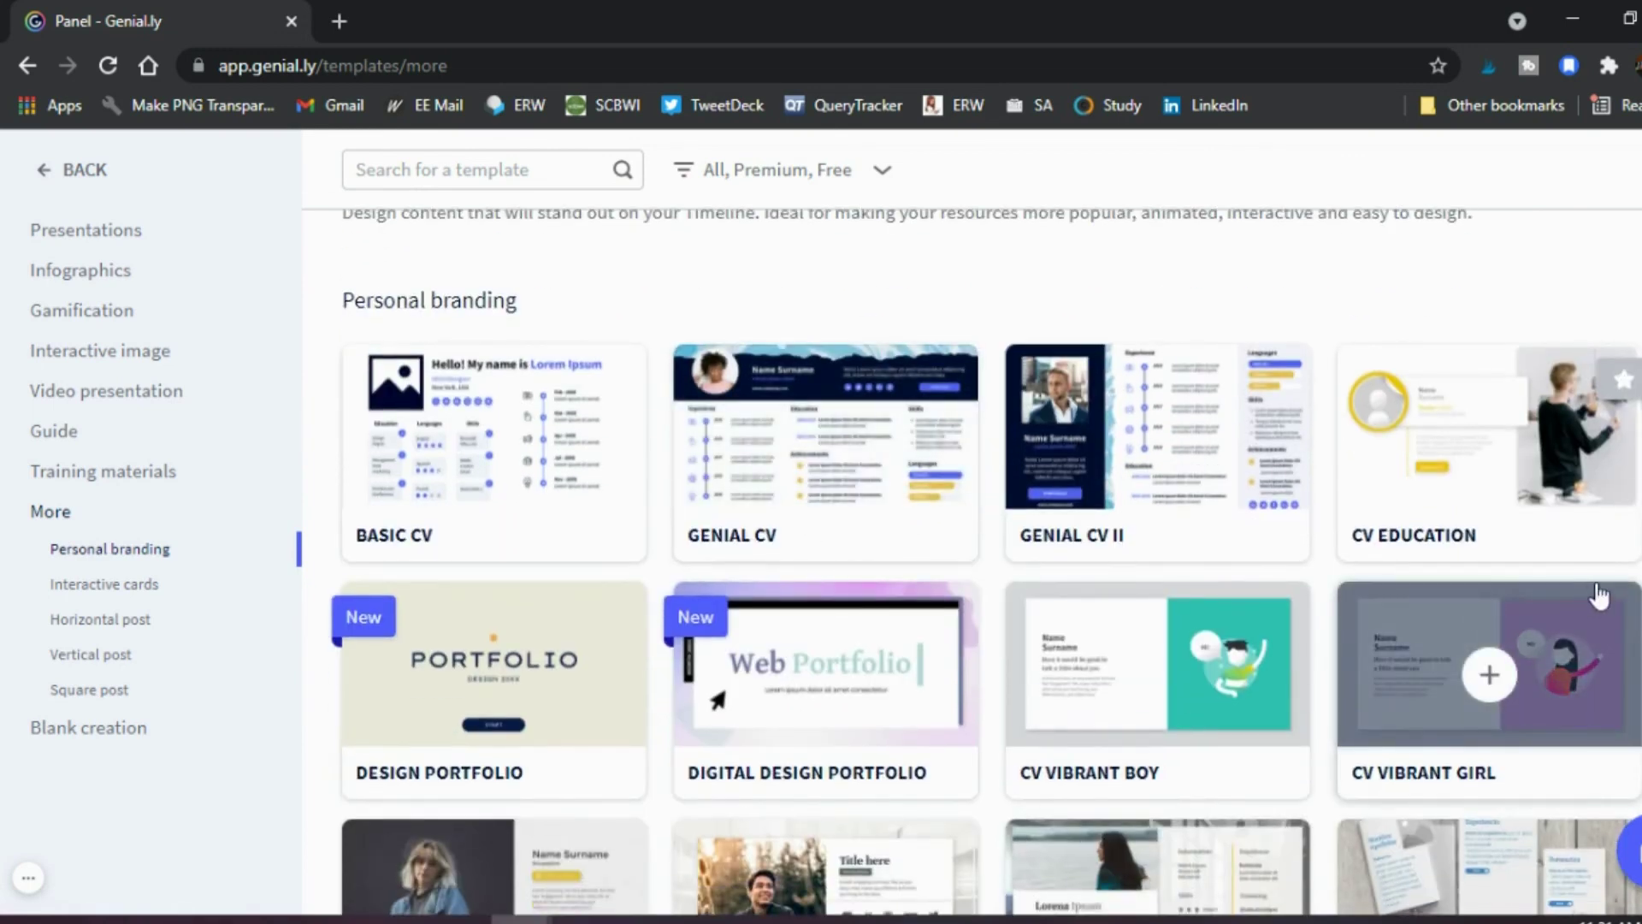
pyautogui.scroll(-2, 972, 565)
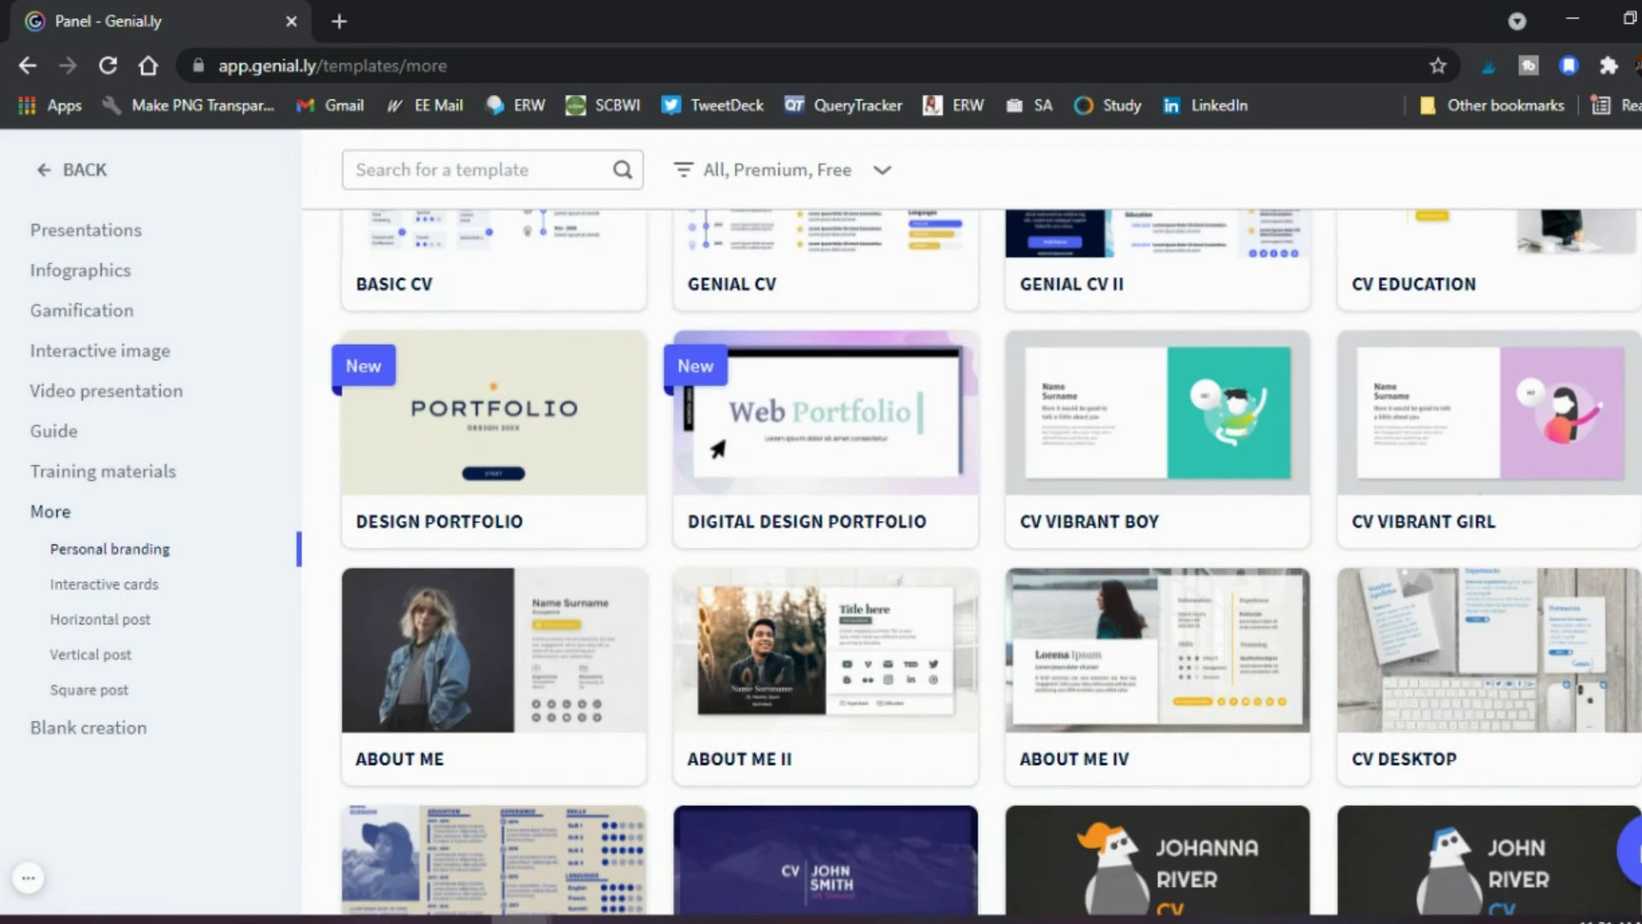
pyautogui.scroll(-3, 972, 564)
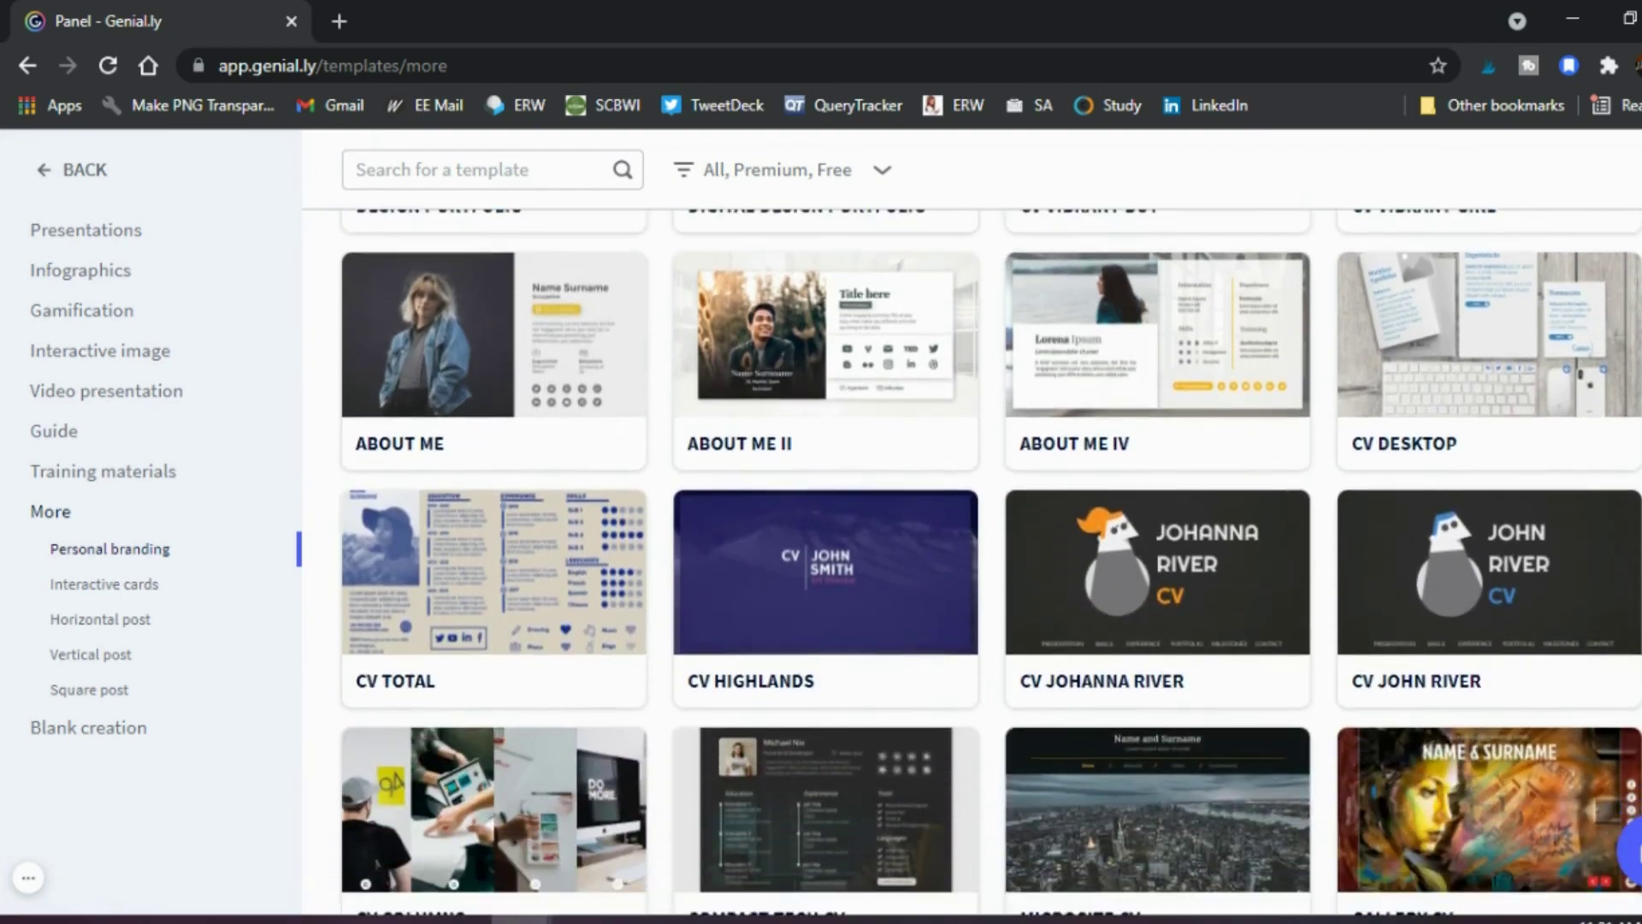
pyautogui.scroll(-6, 971, 565)
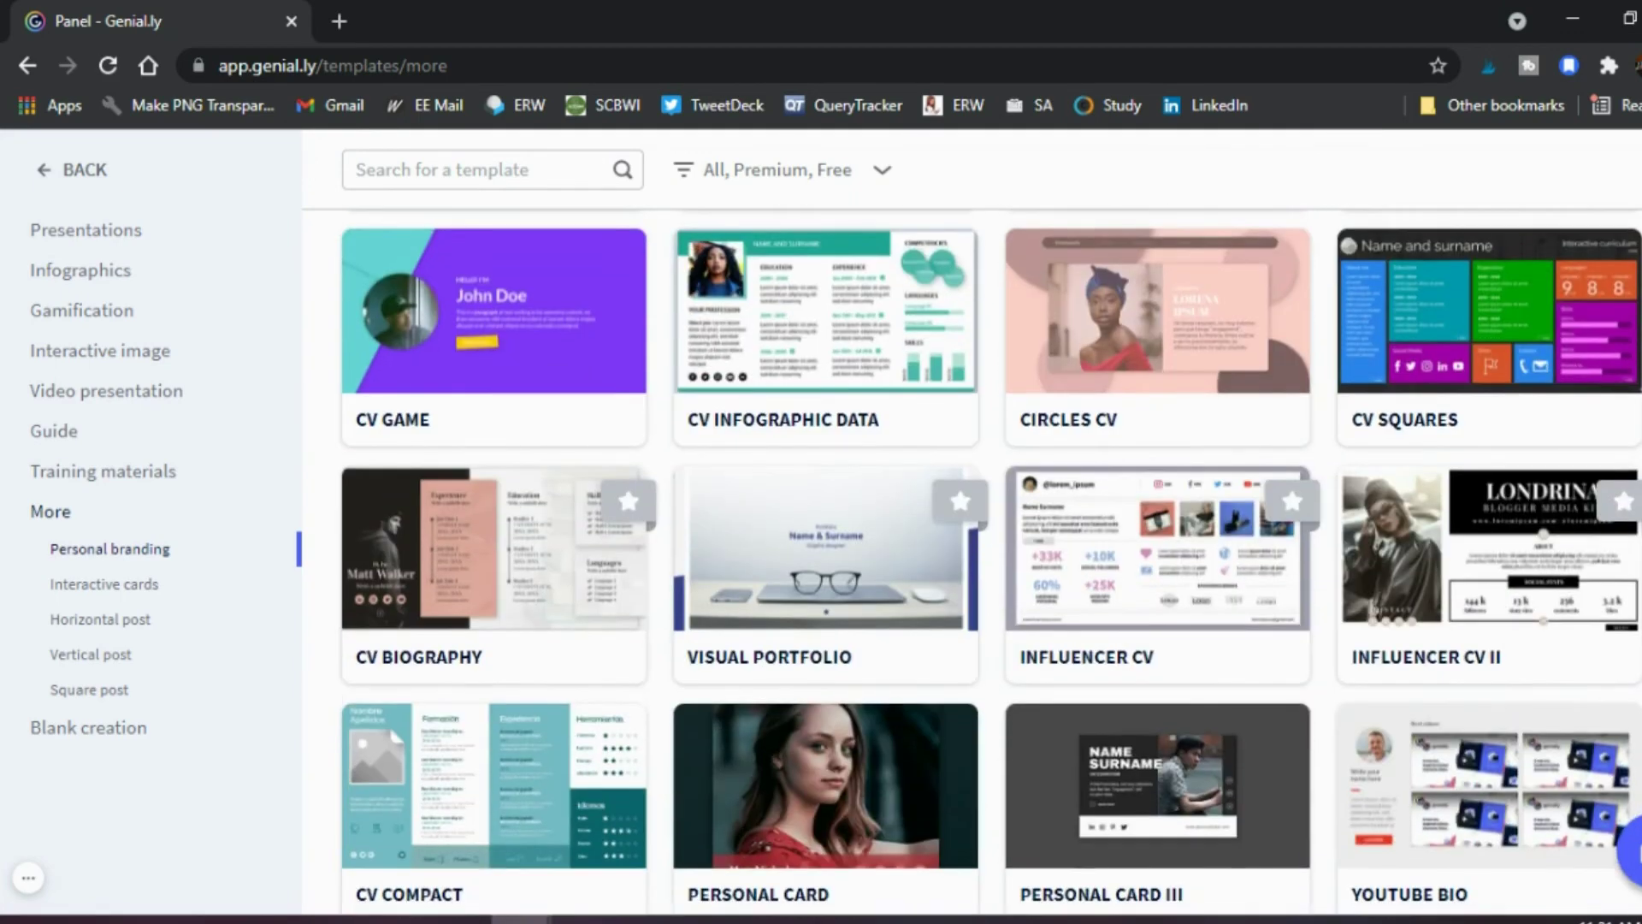
pyautogui.scroll(-3, 972, 564)
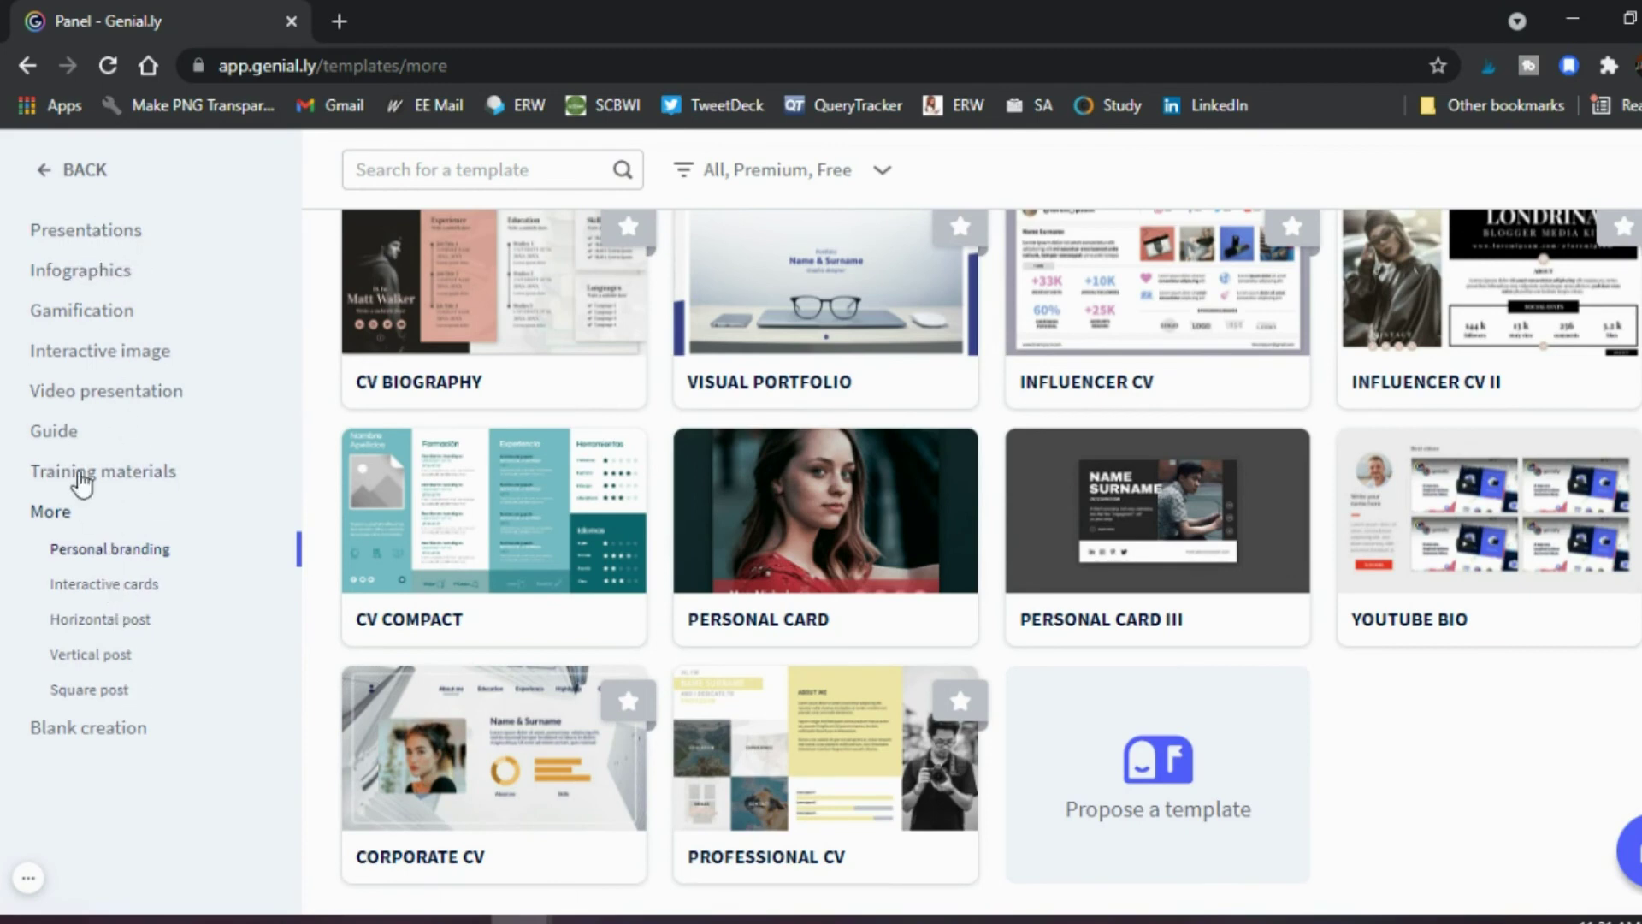
# Browse the Guide templates down to the Teaching Guide, Weekly Planner and Books List designs, and return to the creation categories.
pyautogui.click(56, 433)
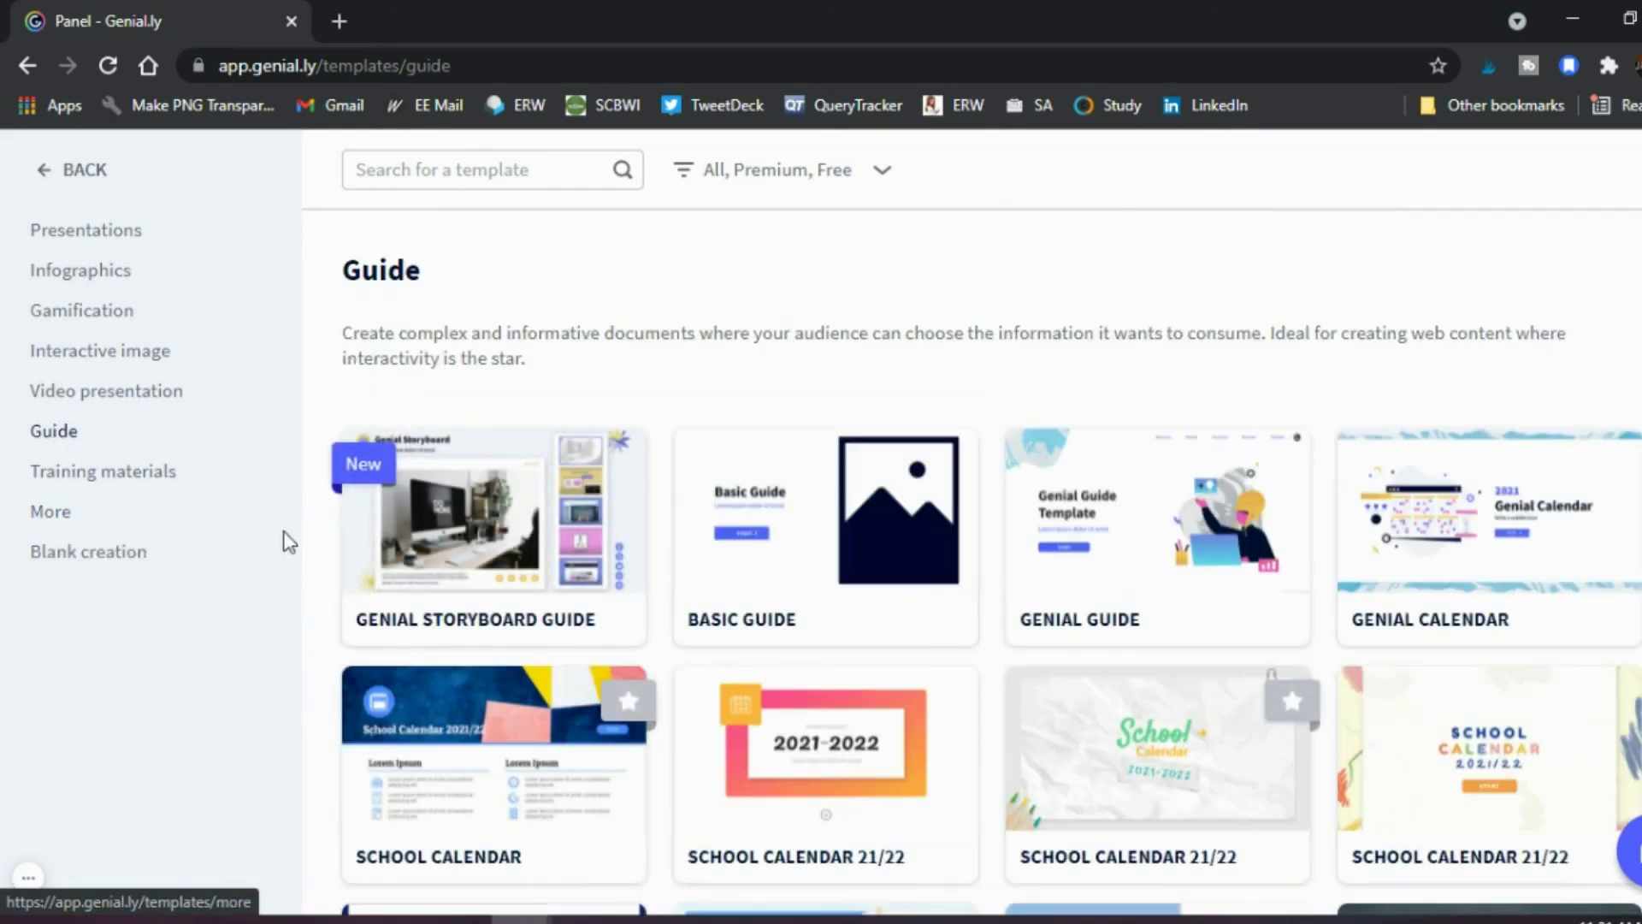
pyautogui.scroll(-3, 316, 607)
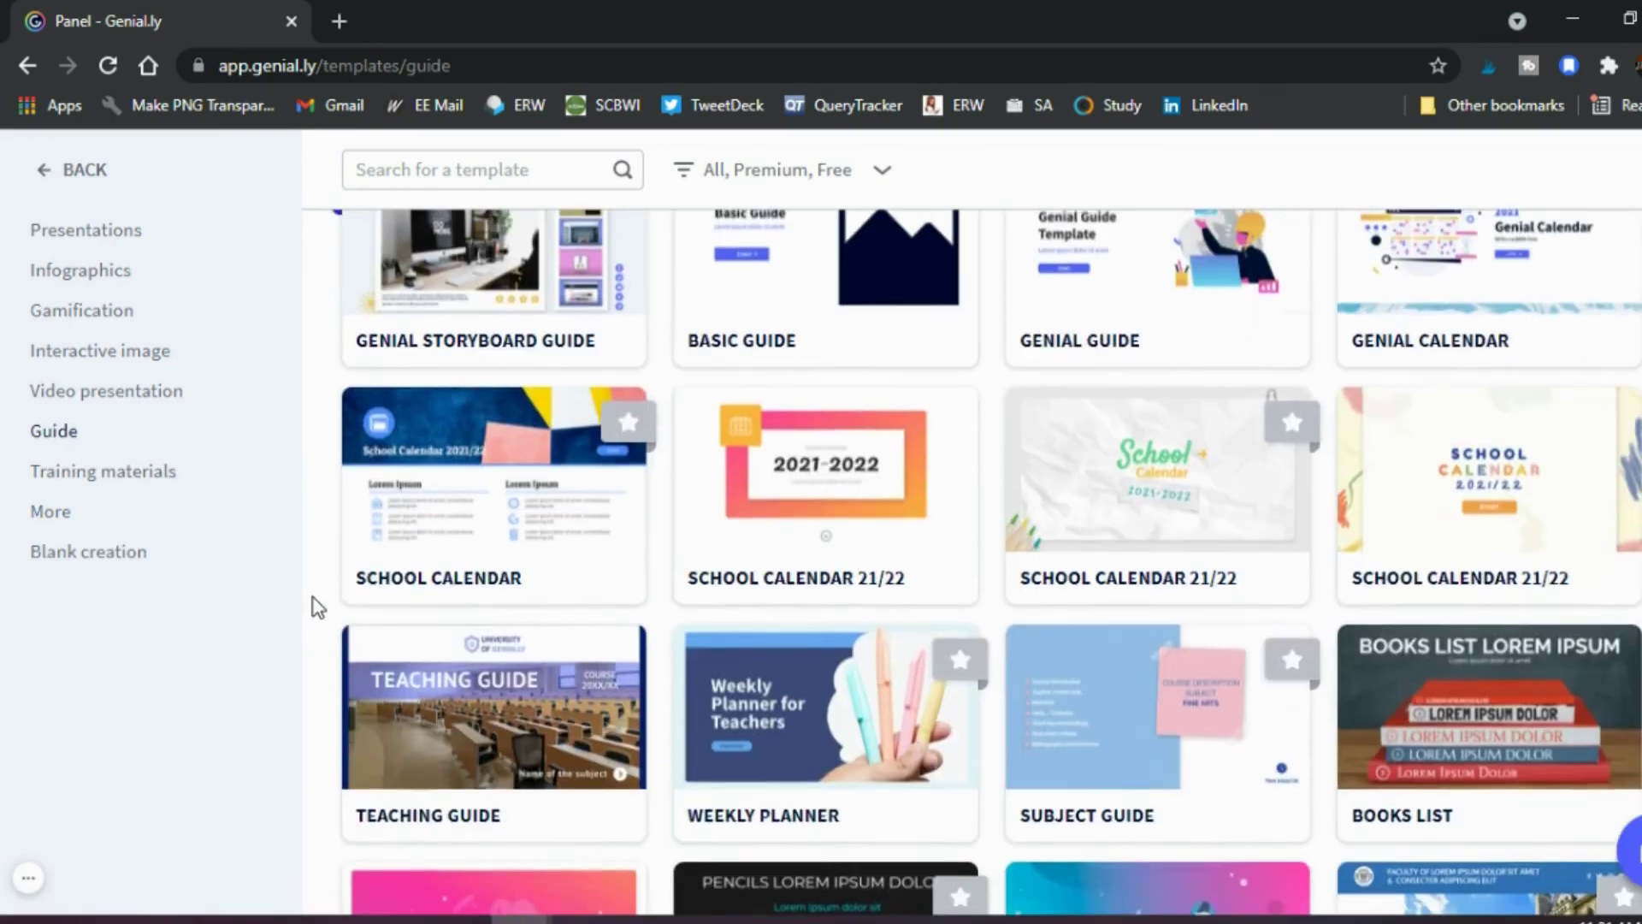
pyautogui.scroll(3, 317, 607)
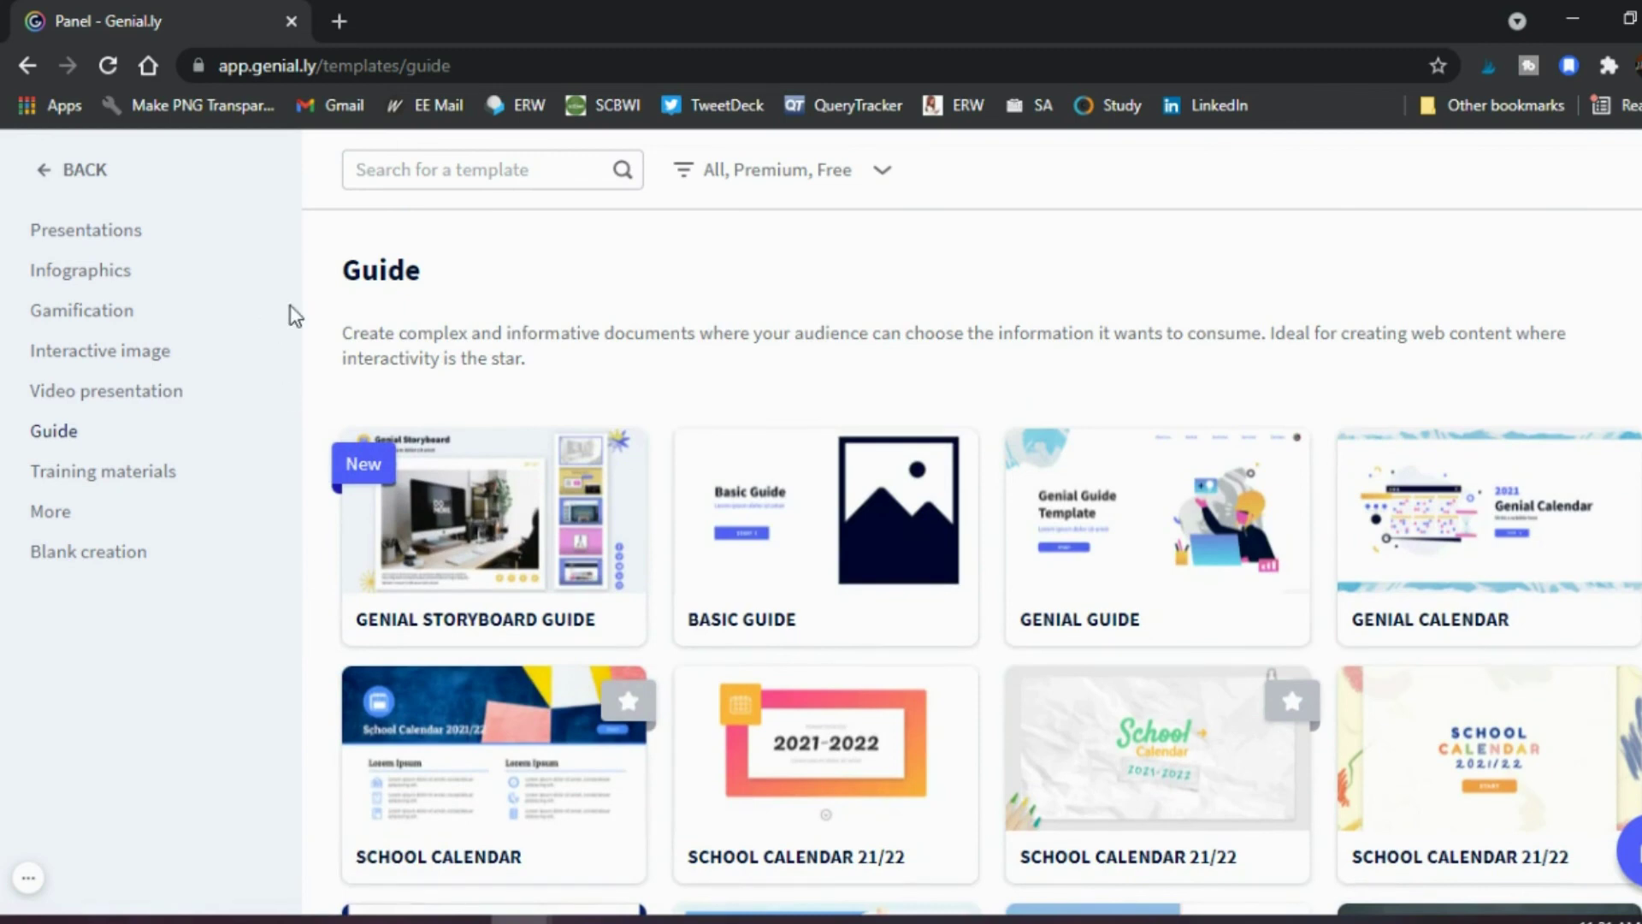
pyautogui.click(81, 175)
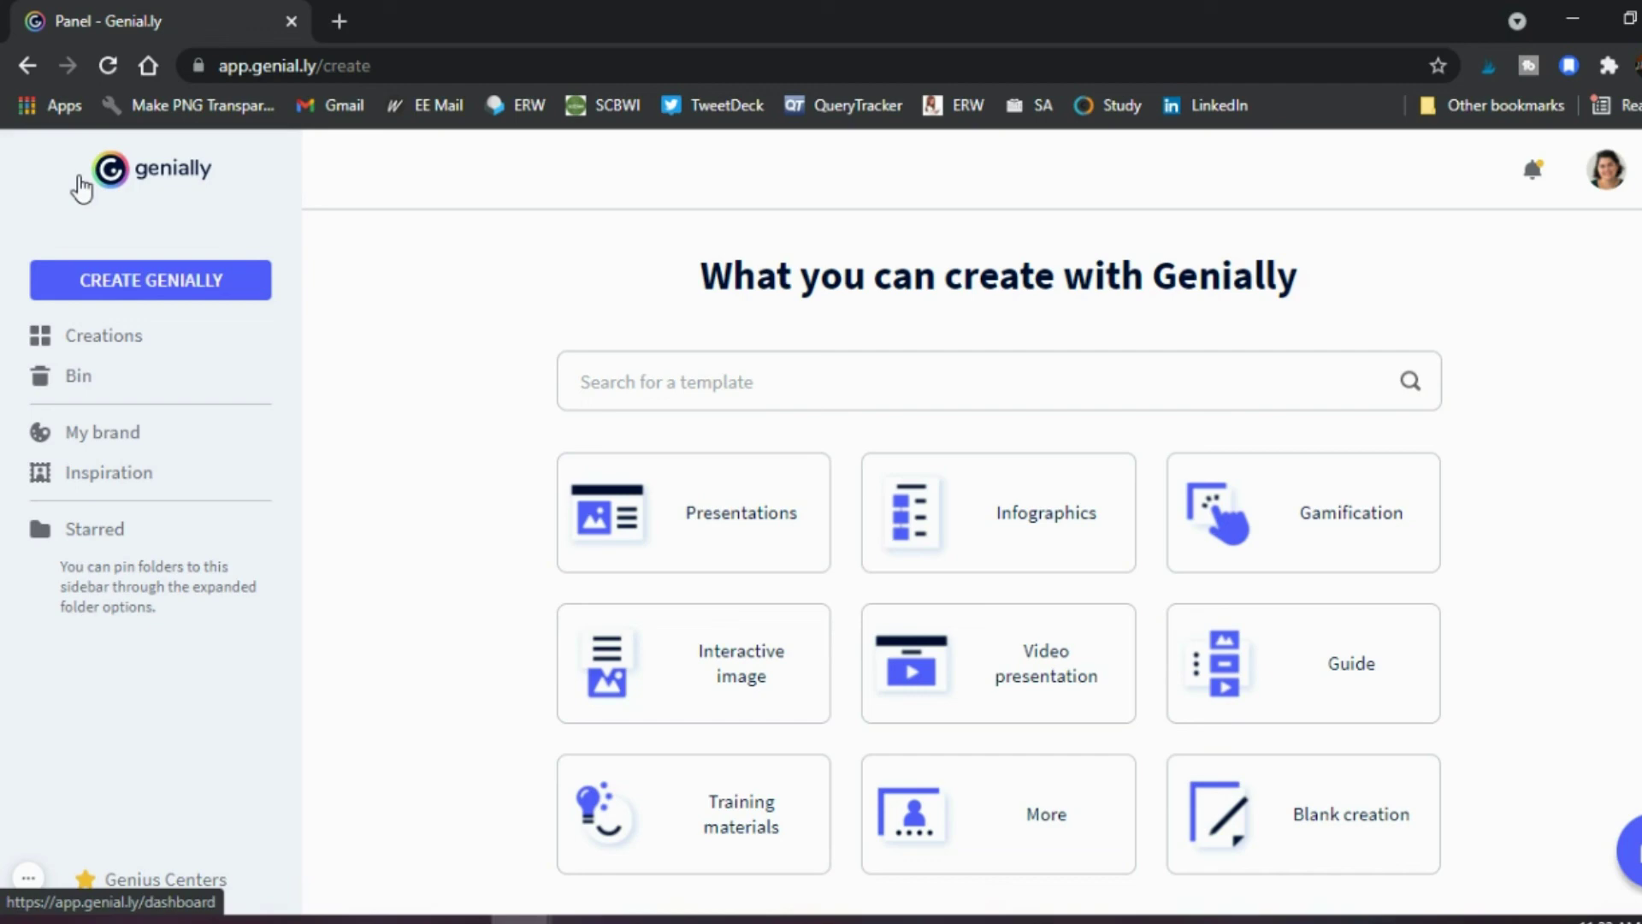
# Open the Genially plans page and compare the prices and features of the Education plans.
pyautogui.click(109, 169)
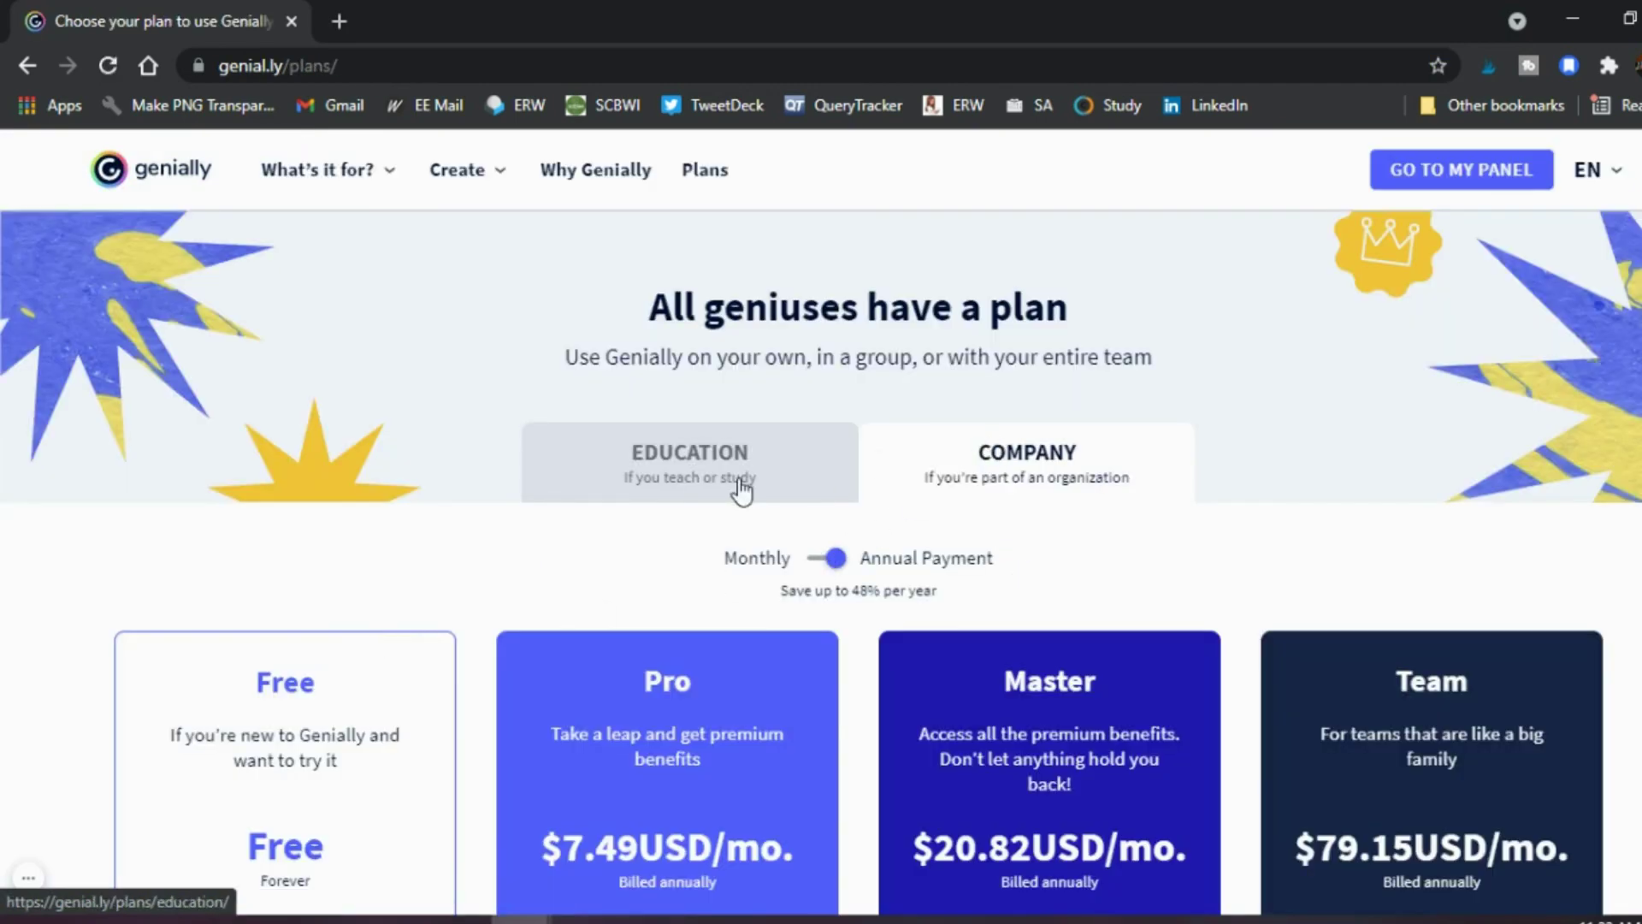
pyautogui.click(740, 485)
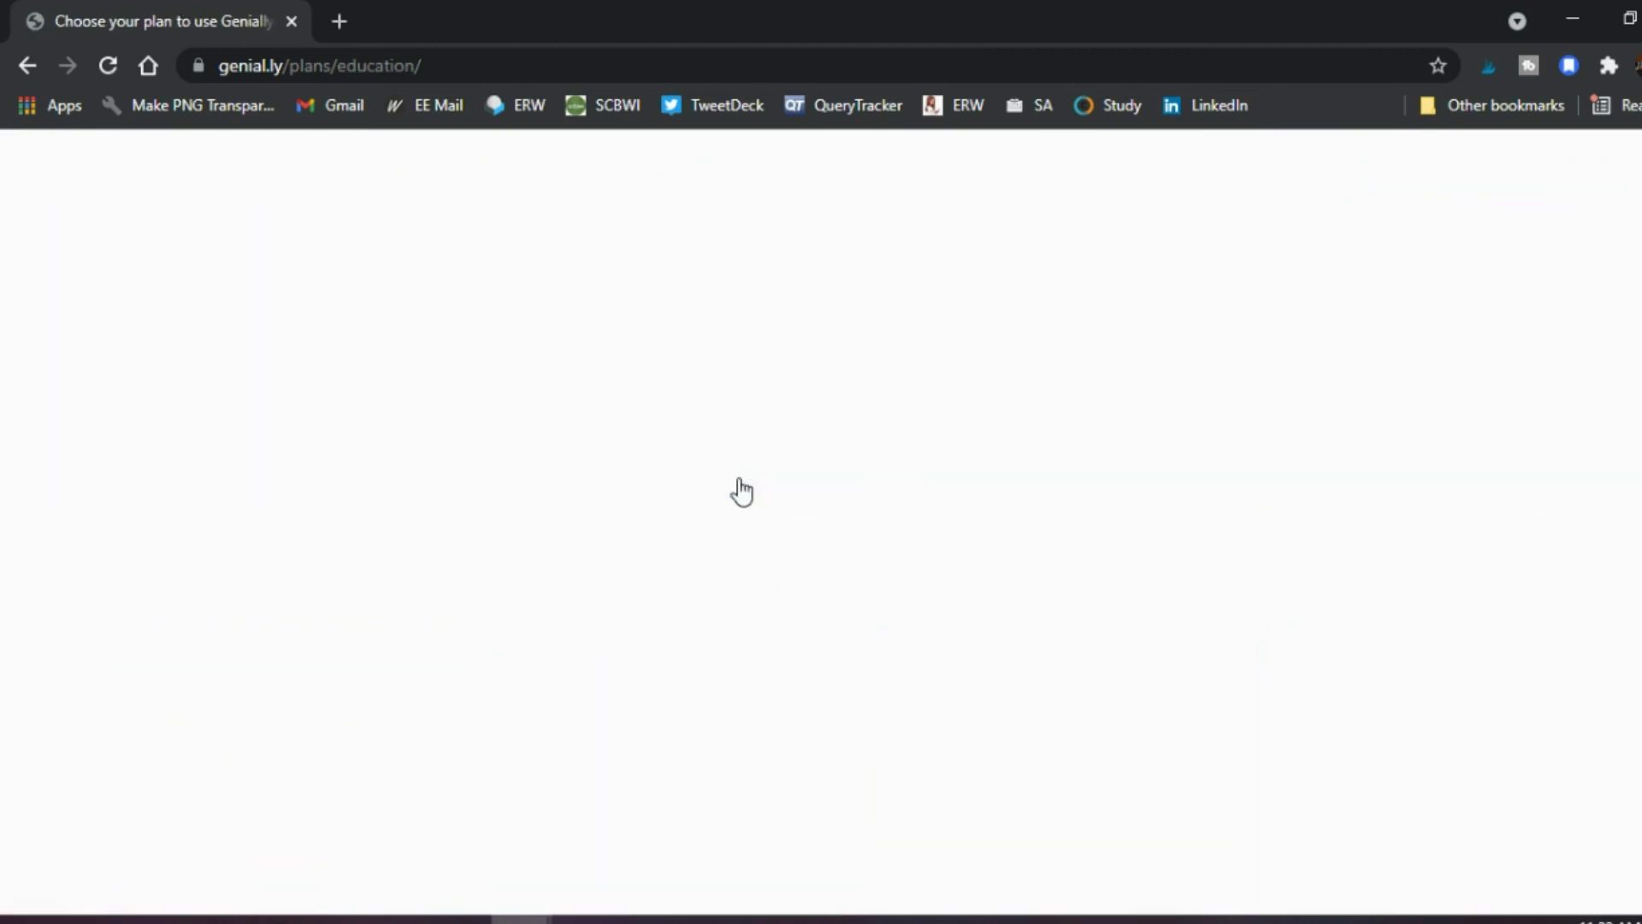
pyautogui.scroll(-4, 53, 762)
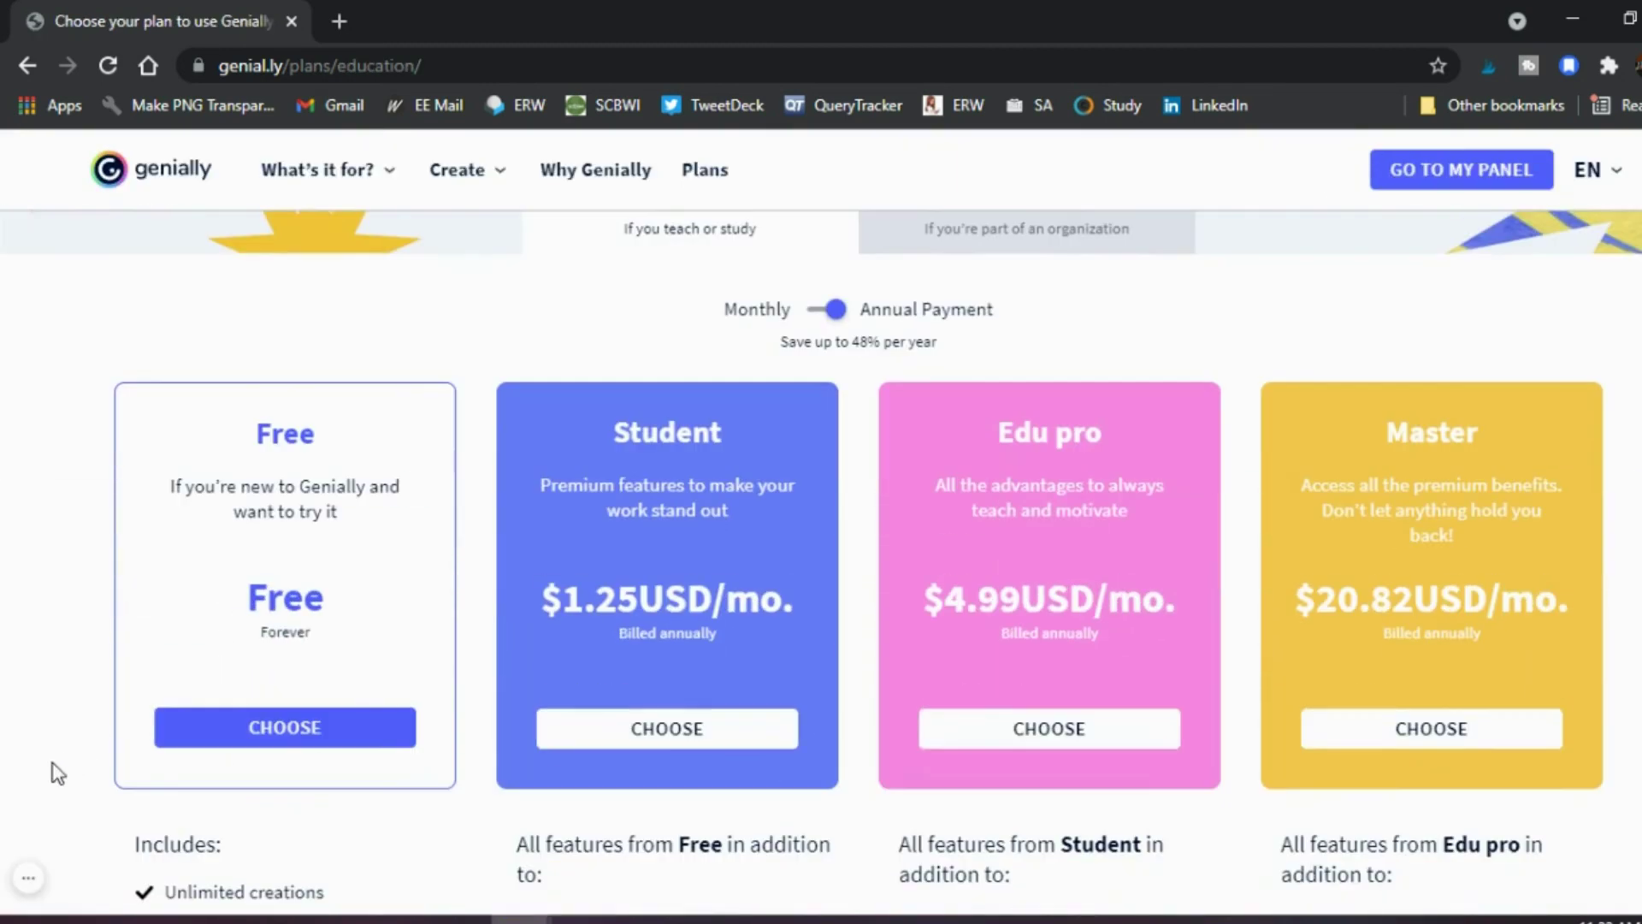
pyautogui.scroll(-1, 53, 763)
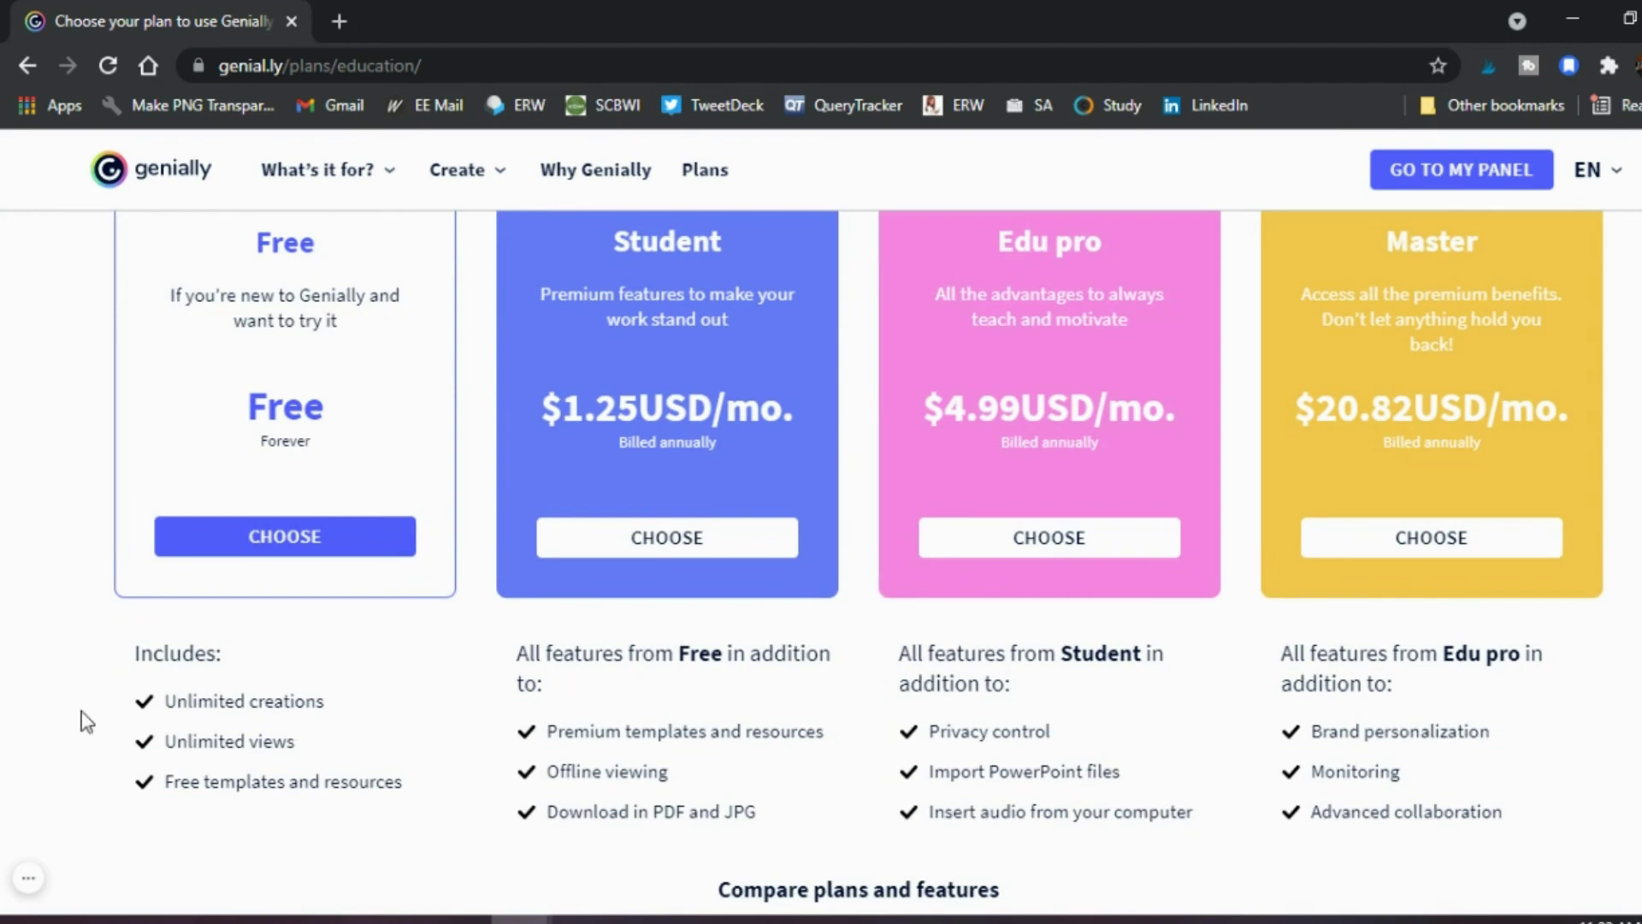
pyautogui.scroll(1, 70, 693)
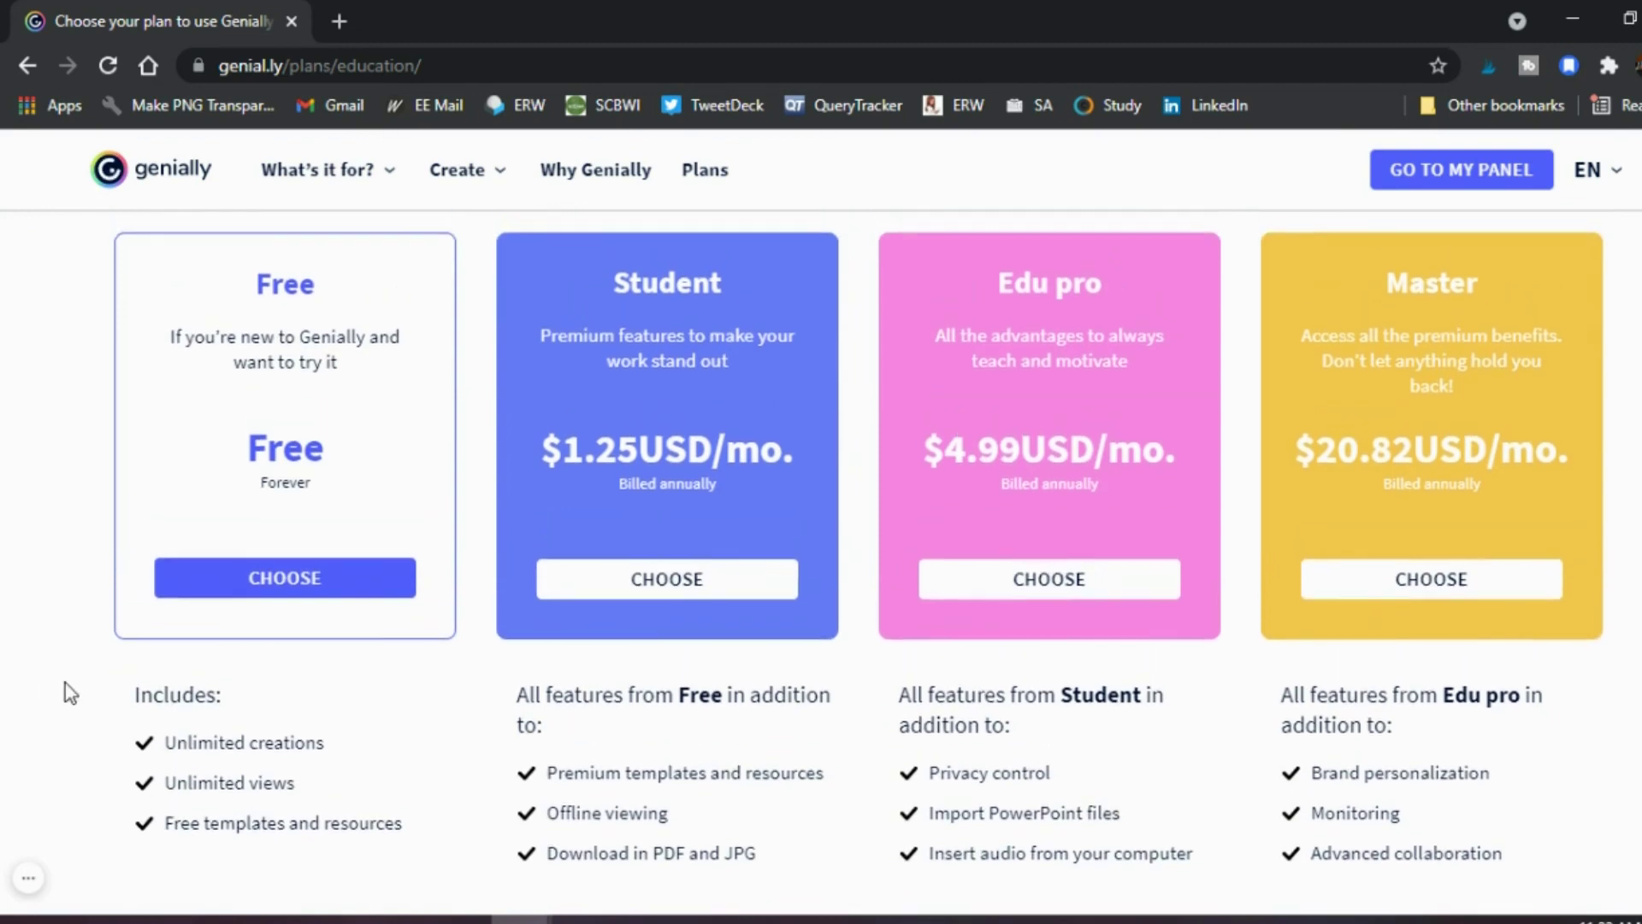